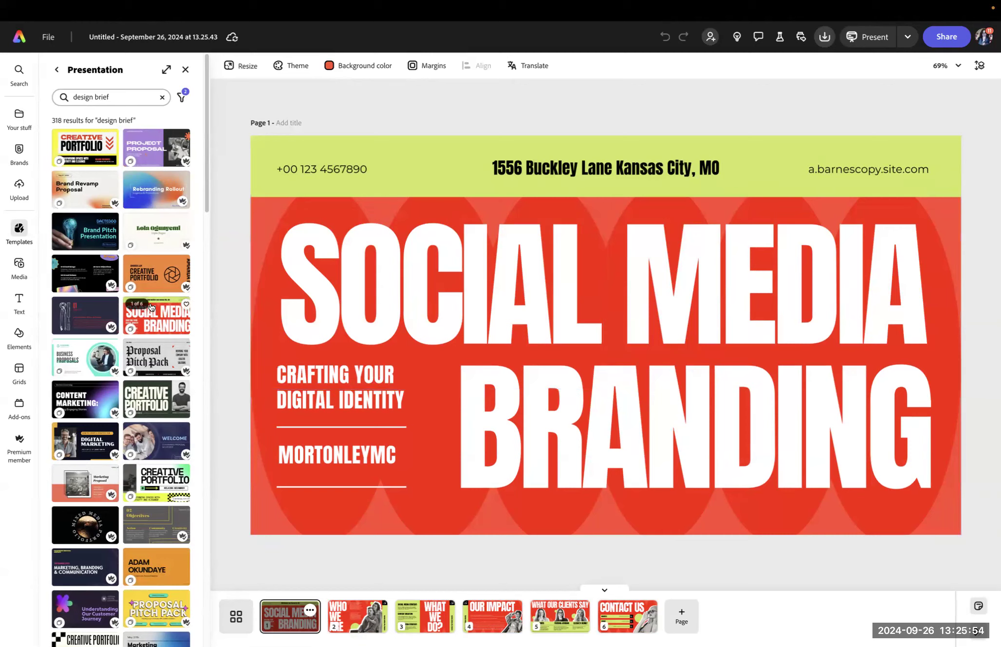
Step: Fill the header bar rectangle on page 1 with the mustard-gold swatch from the Newsletter-Bright theme
left_click(412, 169)
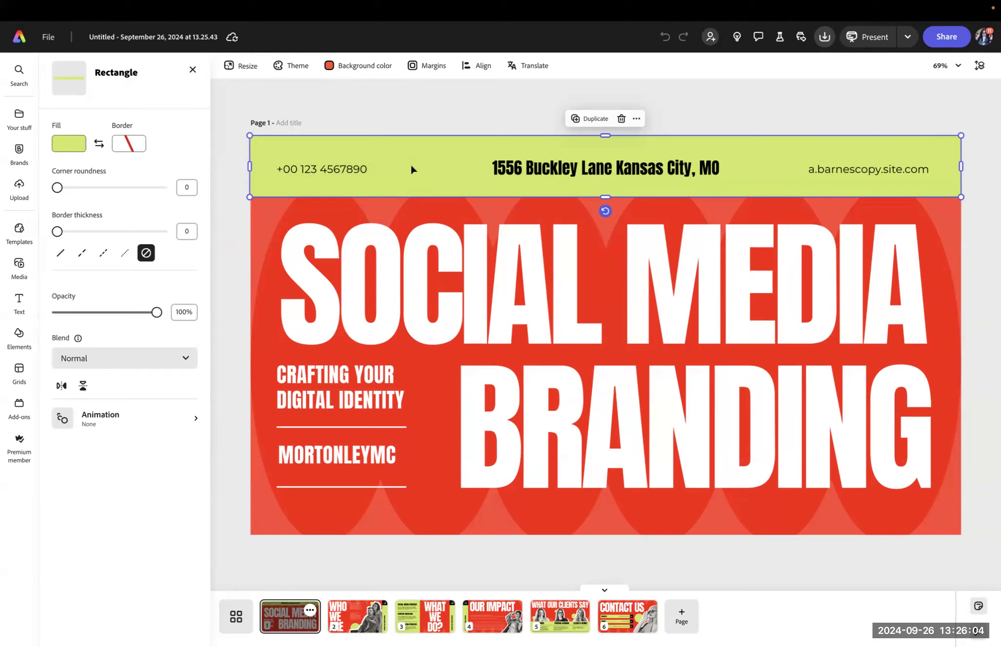
mouse_move(398, 161)
left_mouse_down()
mouse_move(350, 105)
mouse_move(375, 181)
mouse_move(407, 177)
mouse_move(398, 162)
left_mouse_up()
mouse_move(57, 188)
left_mouse_down()
mouse_move(170, 203)
mouse_move(128, 188)
mouse_move(171, 195)
mouse_move(57, 175)
left_mouse_up()
left_click(70, 148)
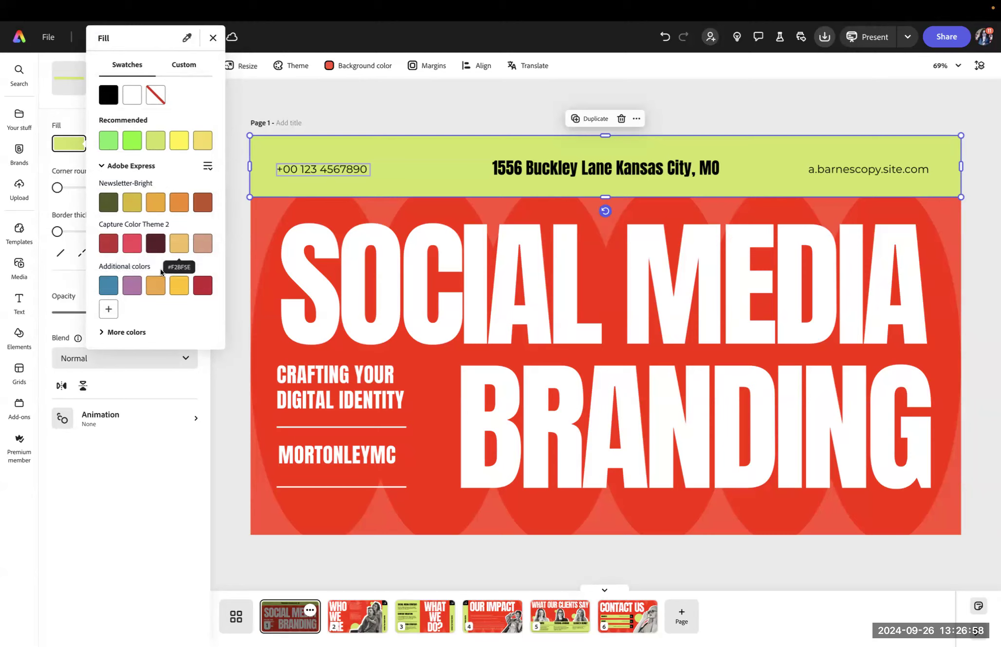
left_click(102, 332)
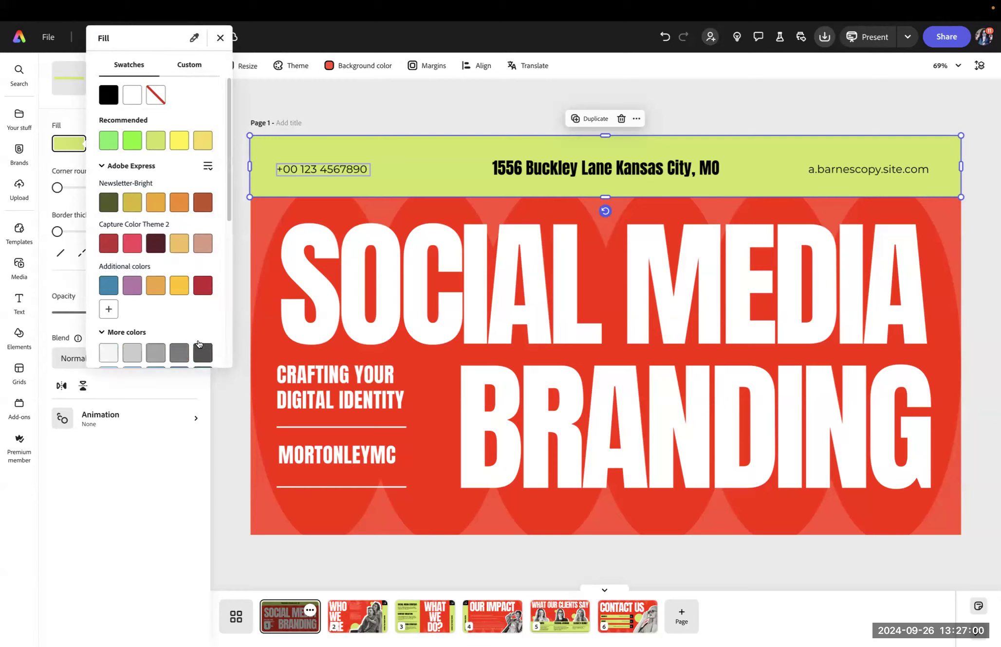
left_click_drag(227, 217, 250, 50)
left_click(129, 205)
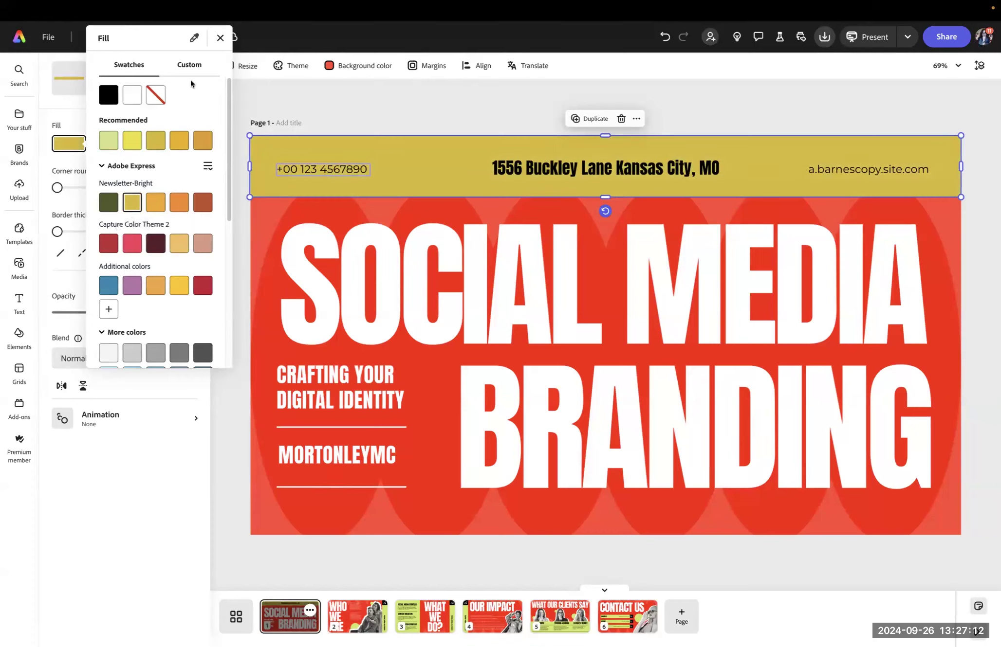
Step: Brighten the header bar's fill to a custom yellow, hex #F7CF05, and copy its hex code
left_click(194, 65)
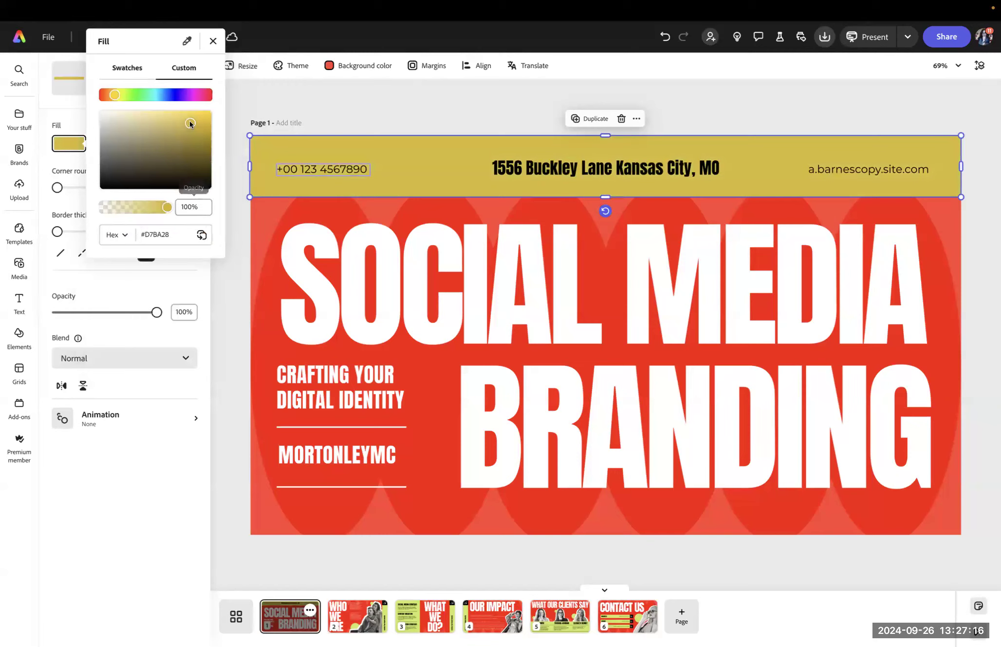
left_click_drag(191, 124, 211, 113)
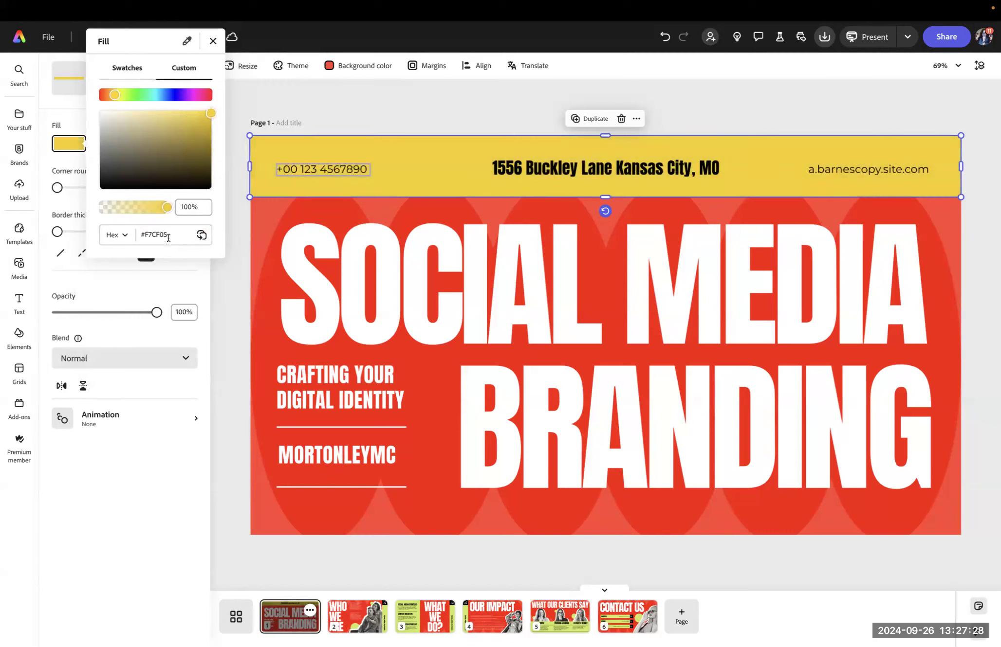
left_click_drag(169, 237, 137, 236)
left_click(200, 238)
left_click(199, 237)
left_click(213, 41)
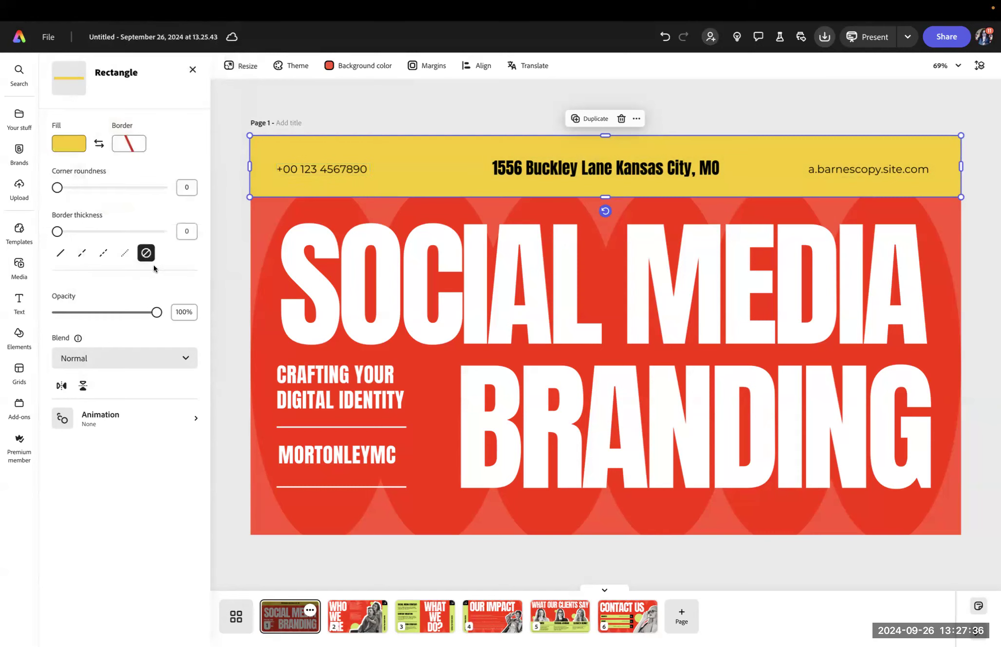
Step: Move the BRANDING heading slightly downward on page 1
left_click(261, 245)
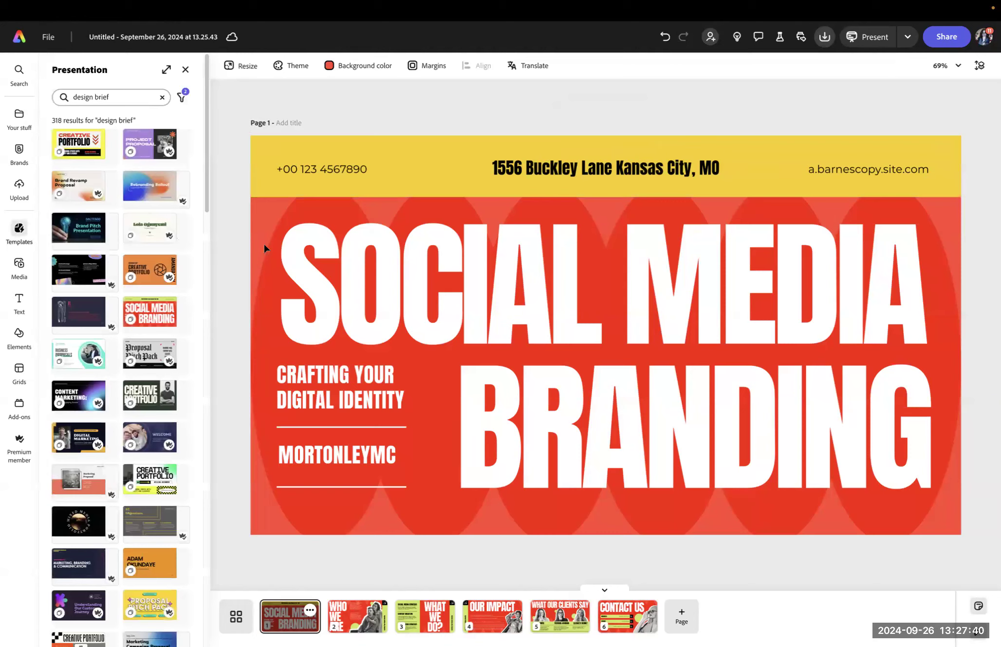
left_click(932, 517)
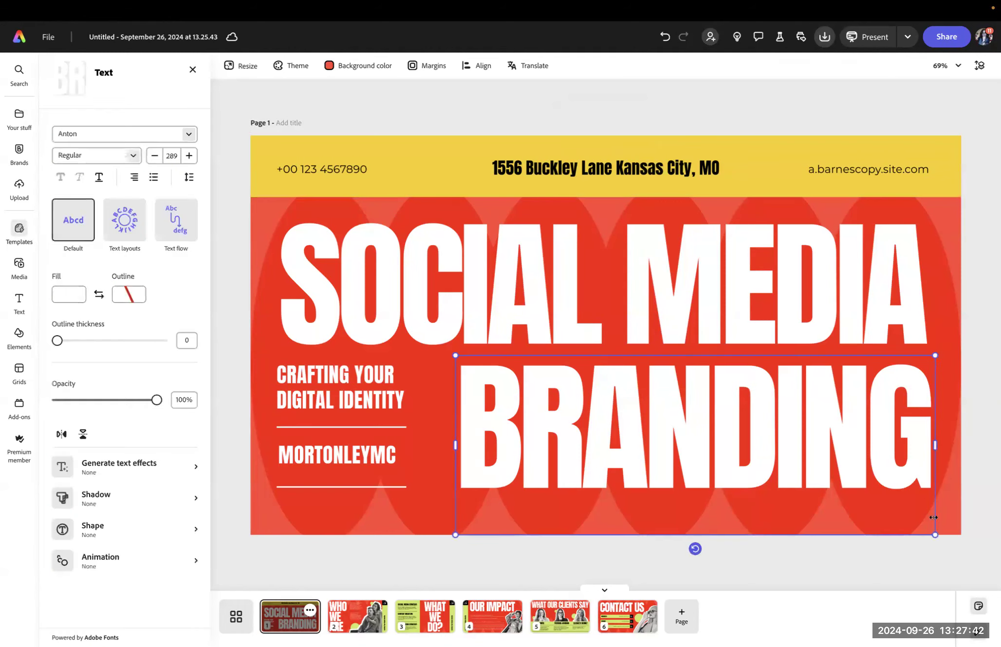
left_click_drag(678, 464, 679, 469)
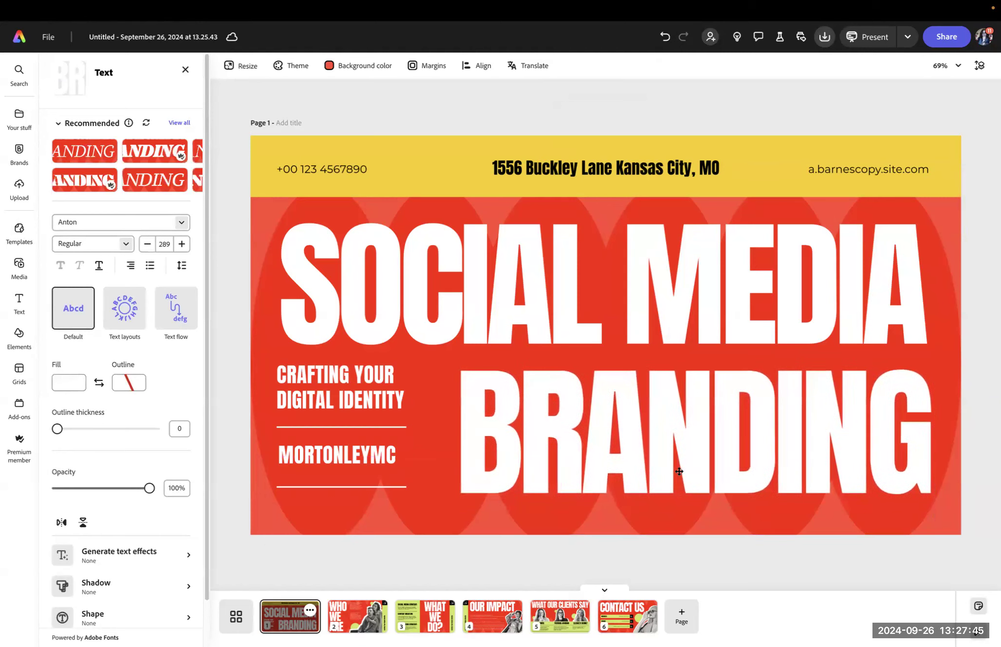
Step: Examine the SOCIAL, MEDIA and CRAFTING YOUR DIGITAL IDENTITY text boxes one by one, and check the page's layer stack
left_click(583, 275)
left_click(667, 286)
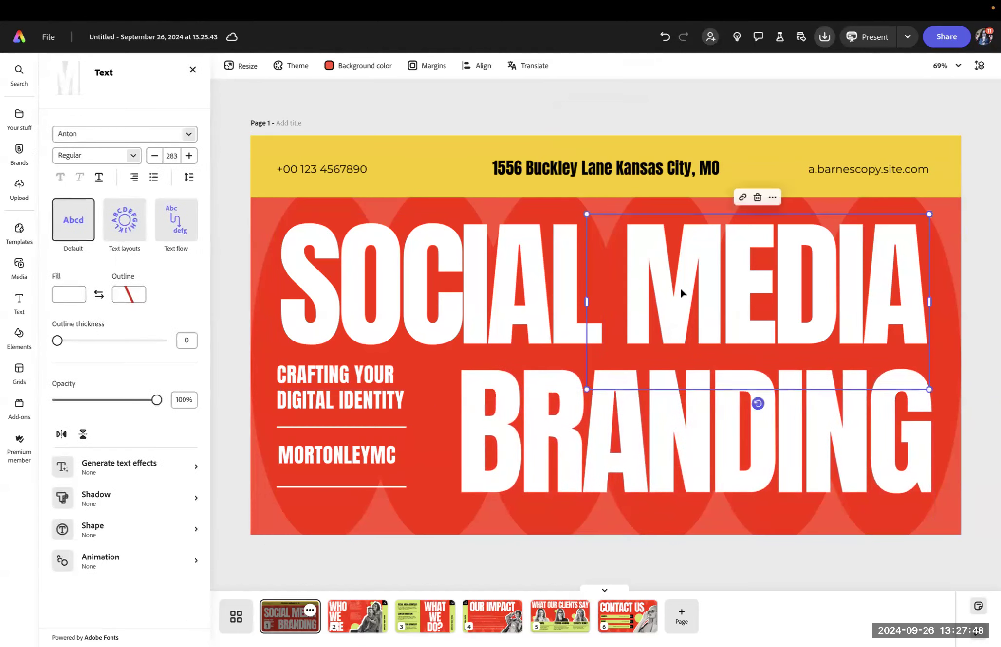
left_click(523, 291)
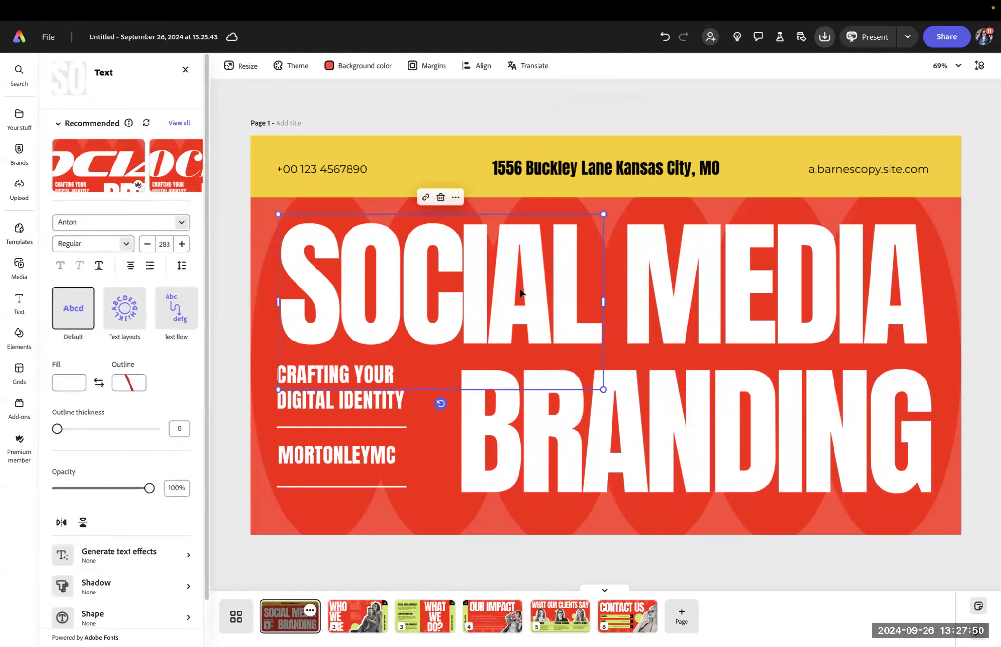
left_click(690, 312)
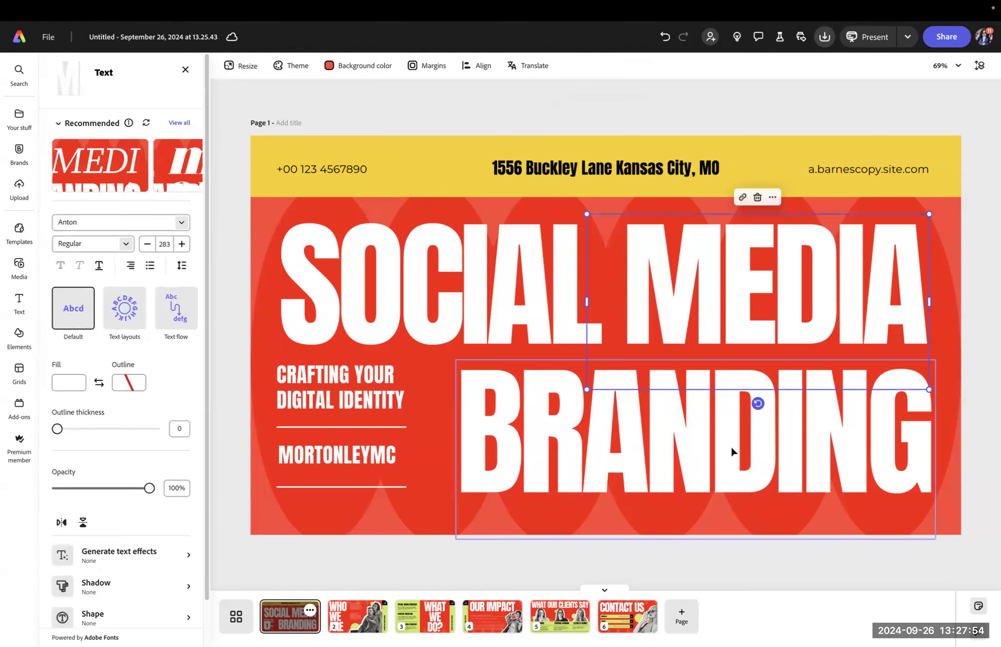
left_click(382, 408)
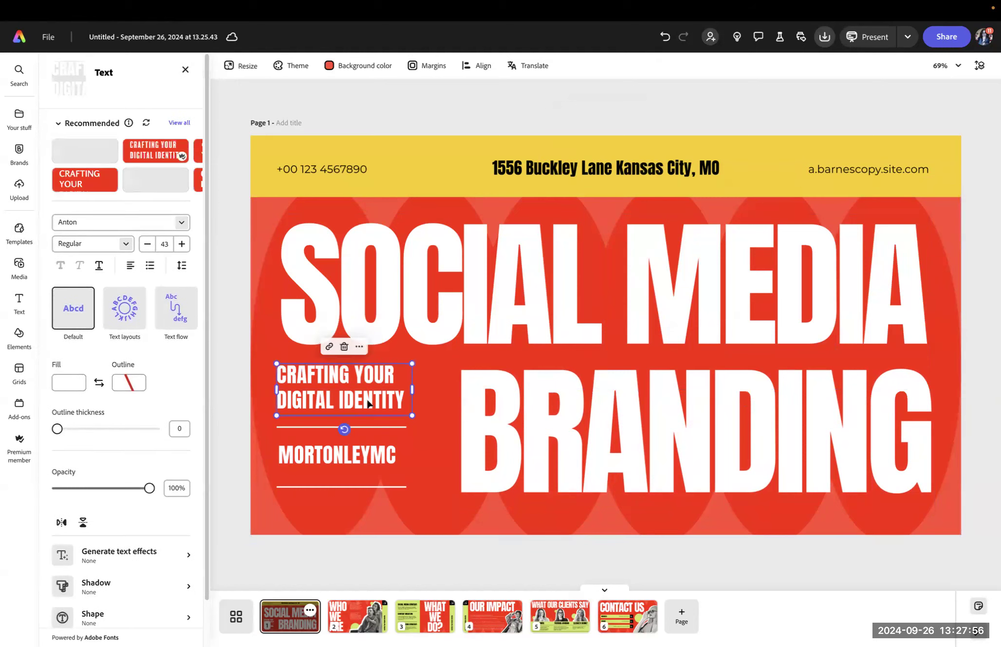
left_click(979, 67)
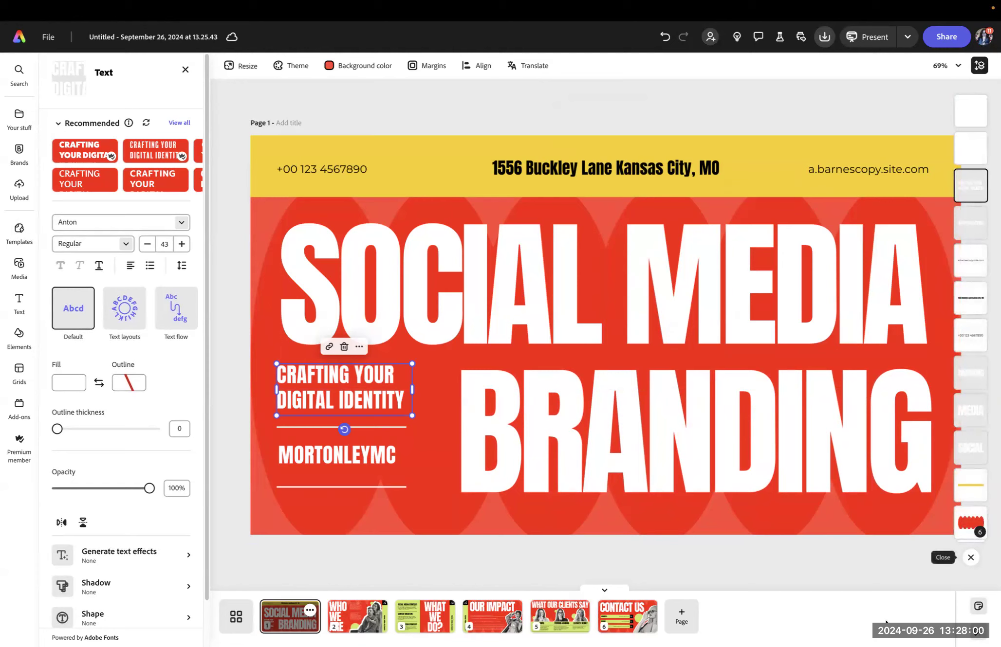
left_click(979, 67)
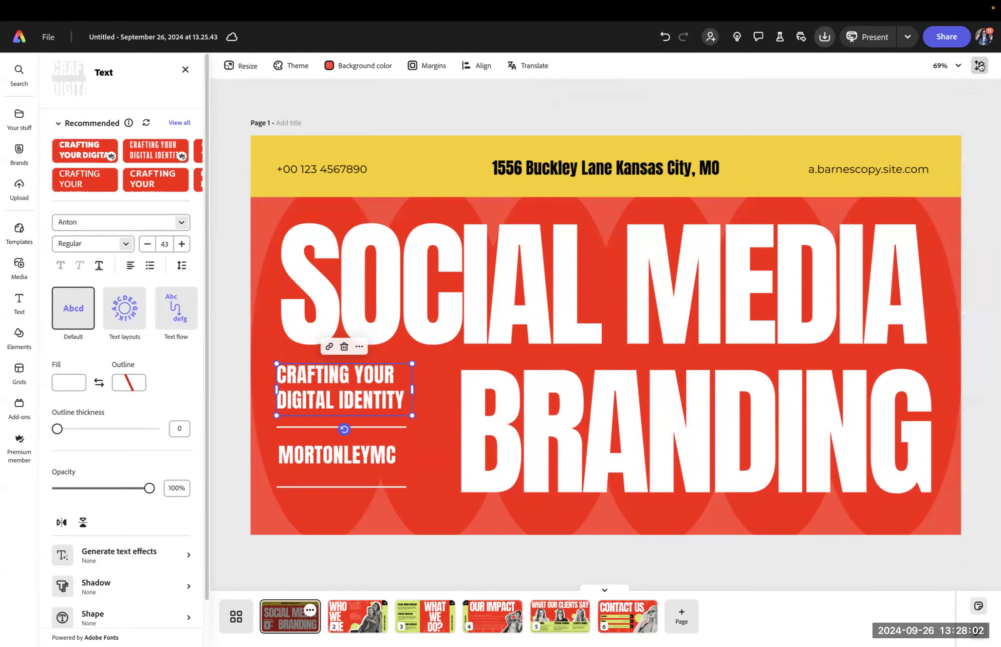
Step: Select the phone number text through the layer stack and delete it from the header bar
left_click(980, 66)
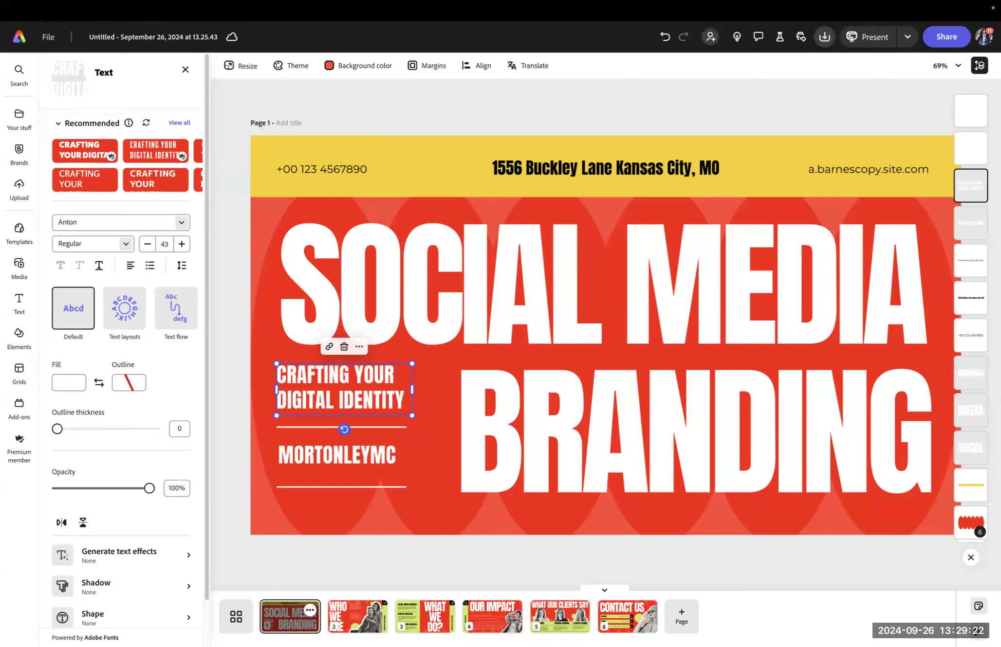
left_click(971, 335)
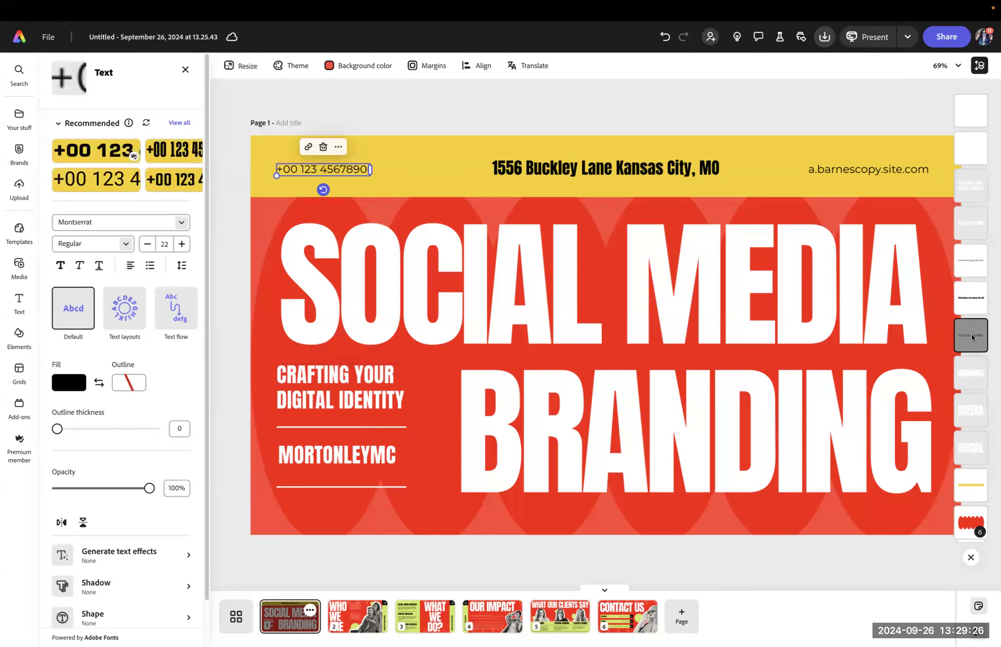
key("Delete")
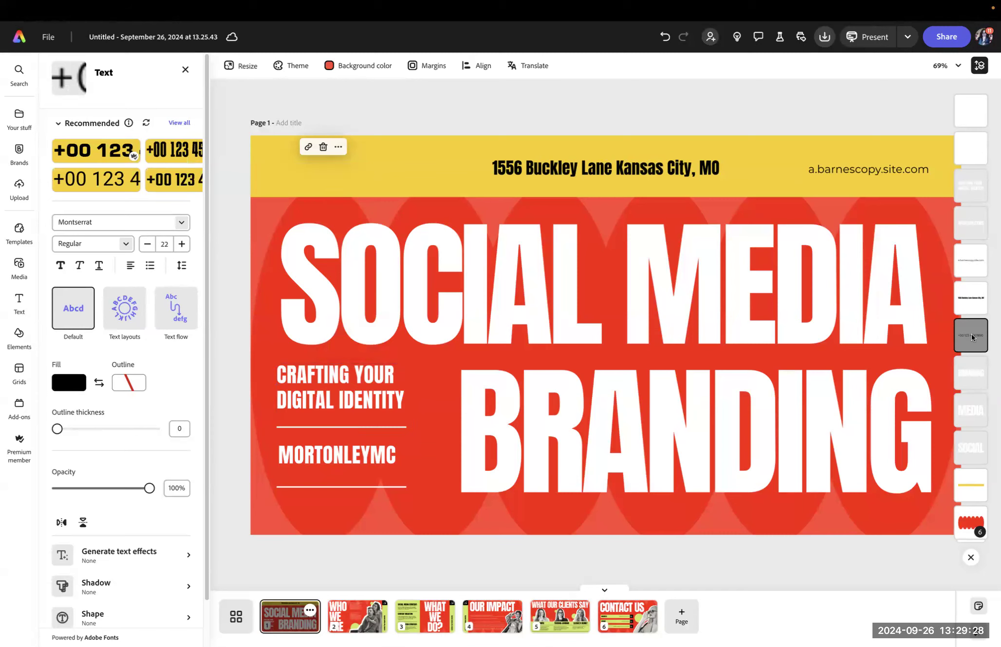
Step: Examine the header's website and address texts, and look through the individual ellipses inside the red background group
left_click(861, 174)
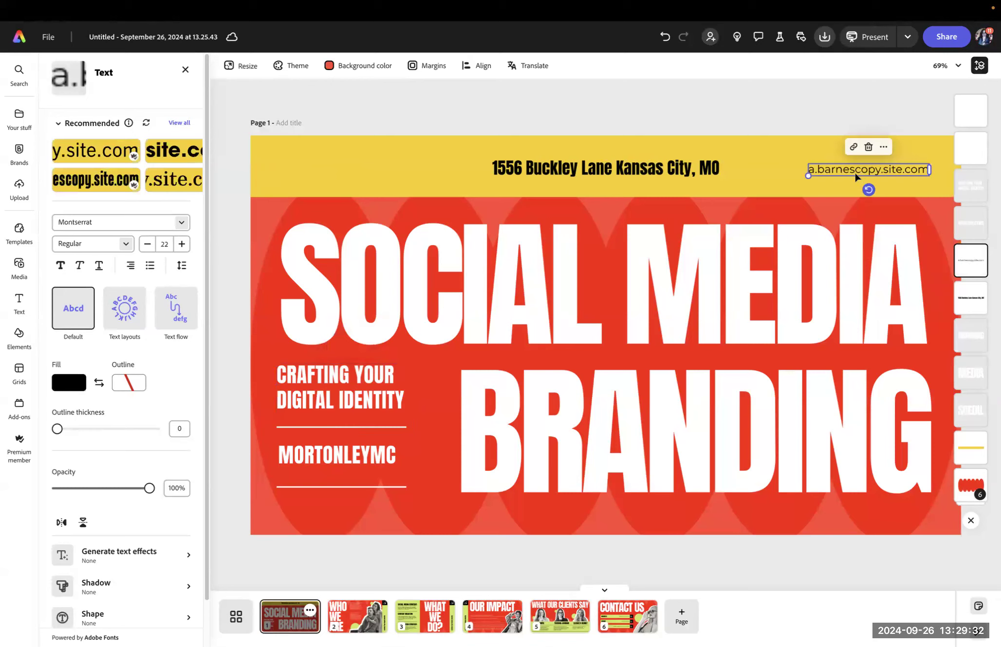
left_click(628, 172)
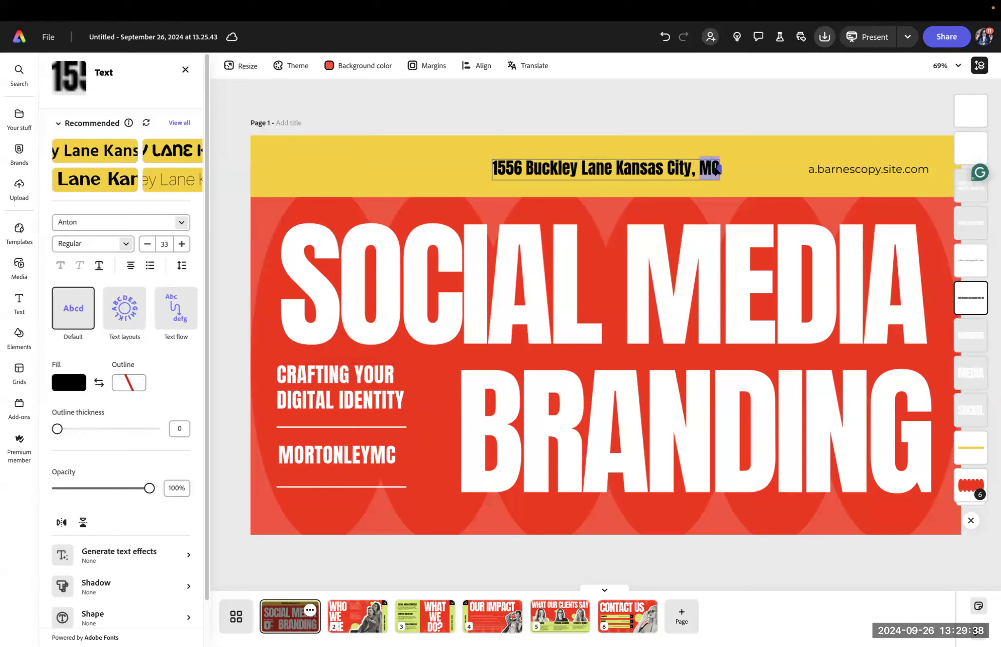
left_click(965, 490)
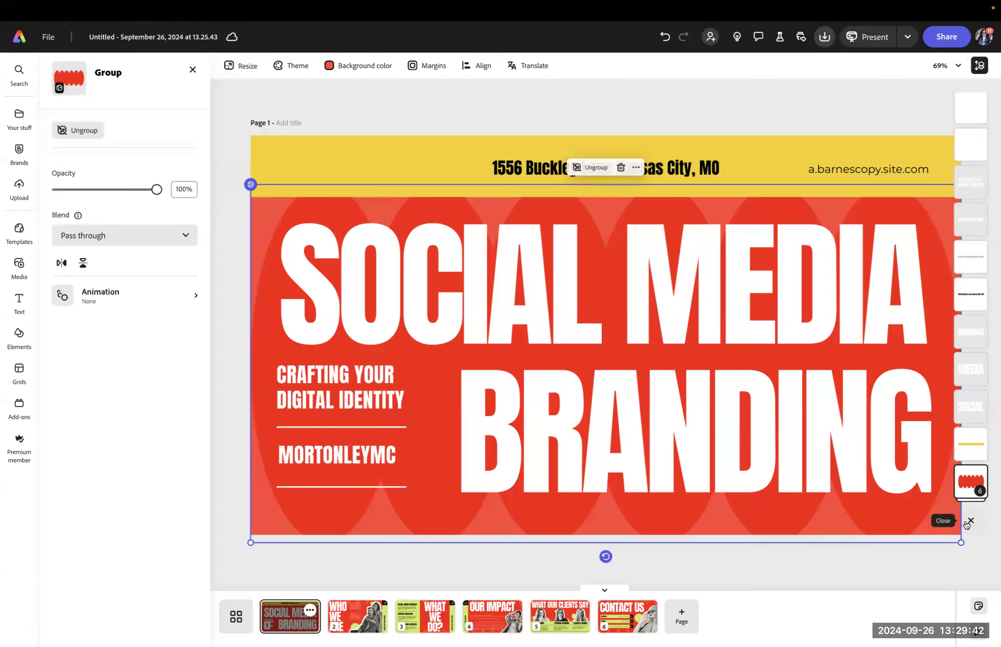
left_click(969, 489)
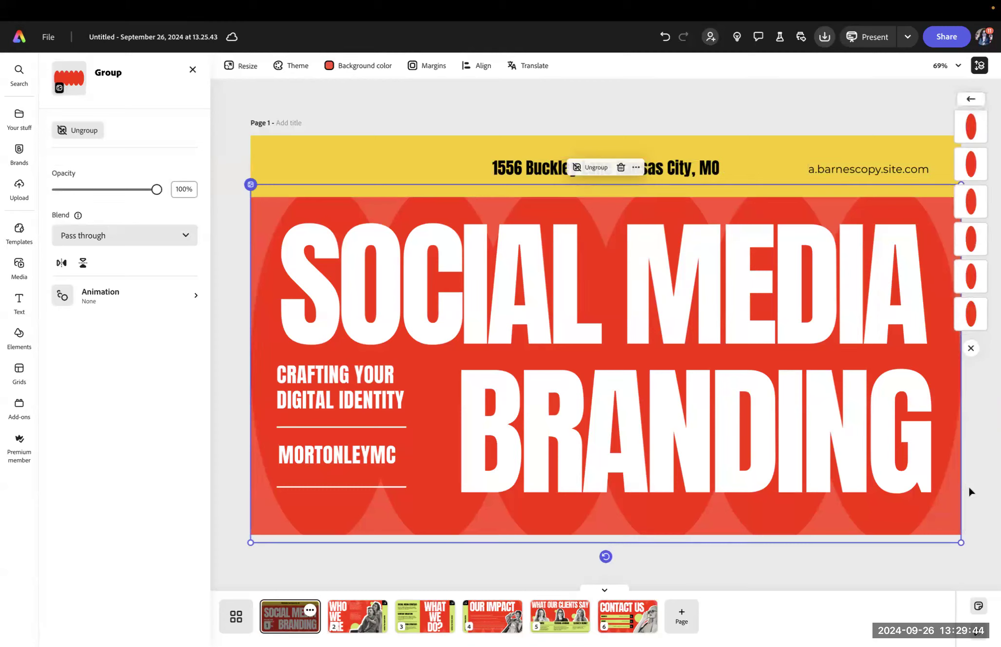
left_click(970, 126)
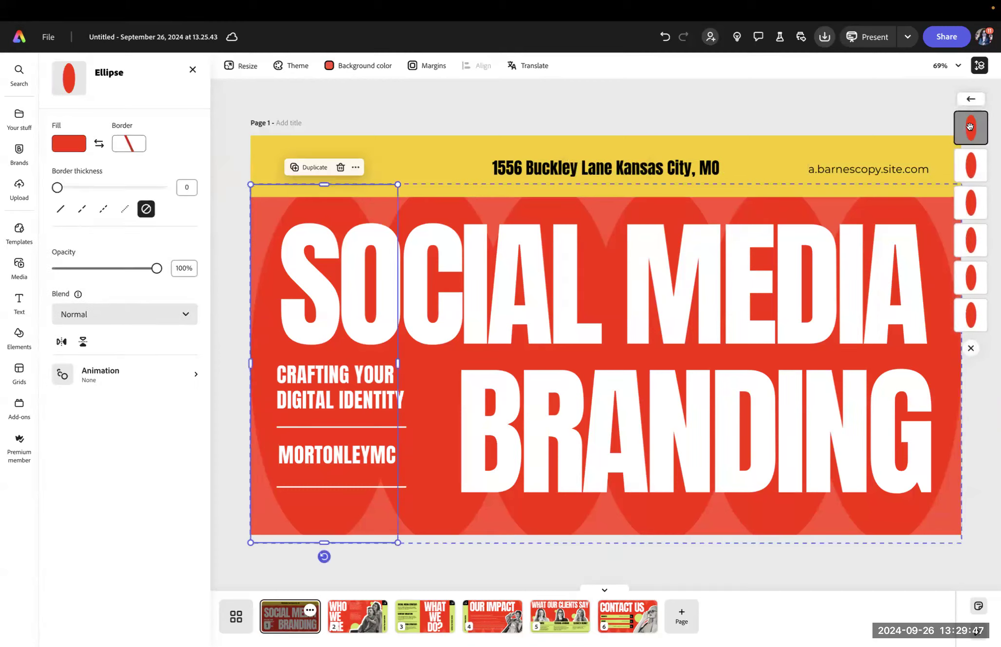
left_click(970, 164)
left_click(968, 202)
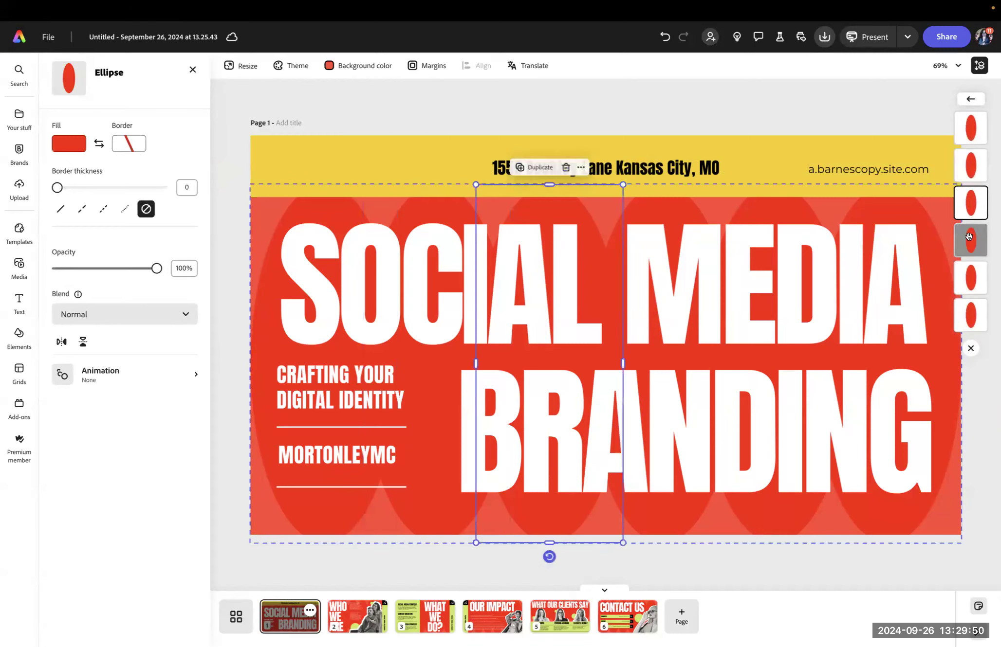
Step: Move the fourth ellipse of the background group slightly left and down, and return to the page's layer stack
left_click(969, 239)
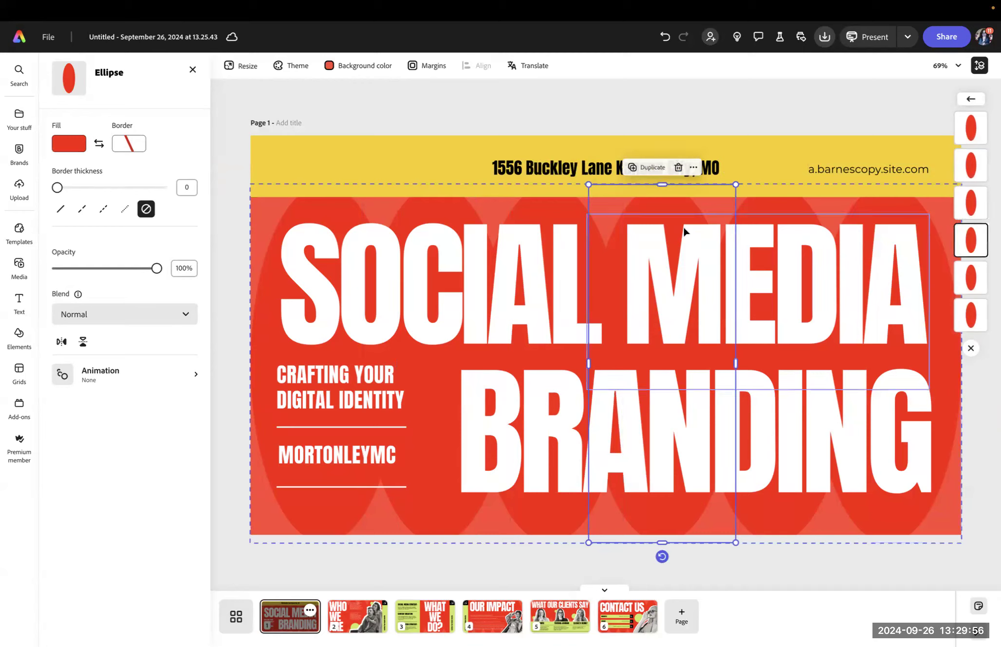
mouse_move(670, 225)
left_mouse_down()
mouse_move(628, 196)
mouse_move(606, 138)
mouse_move(614, 108)
mouse_move(595, 232)
mouse_move(651, 230)
left_mouse_up()
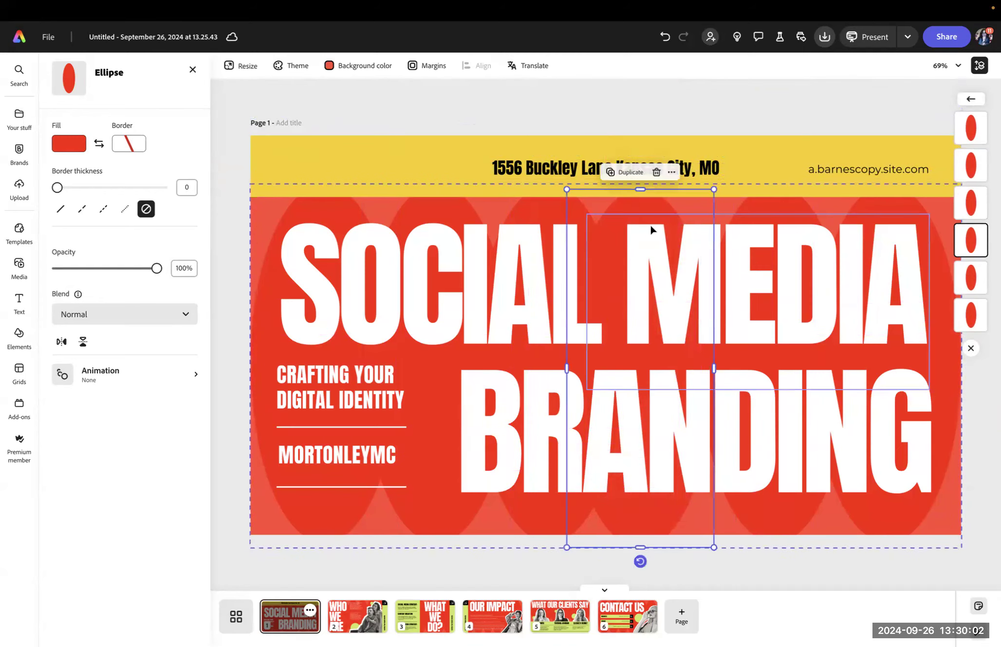
left_click(976, 320)
left_click(970, 99)
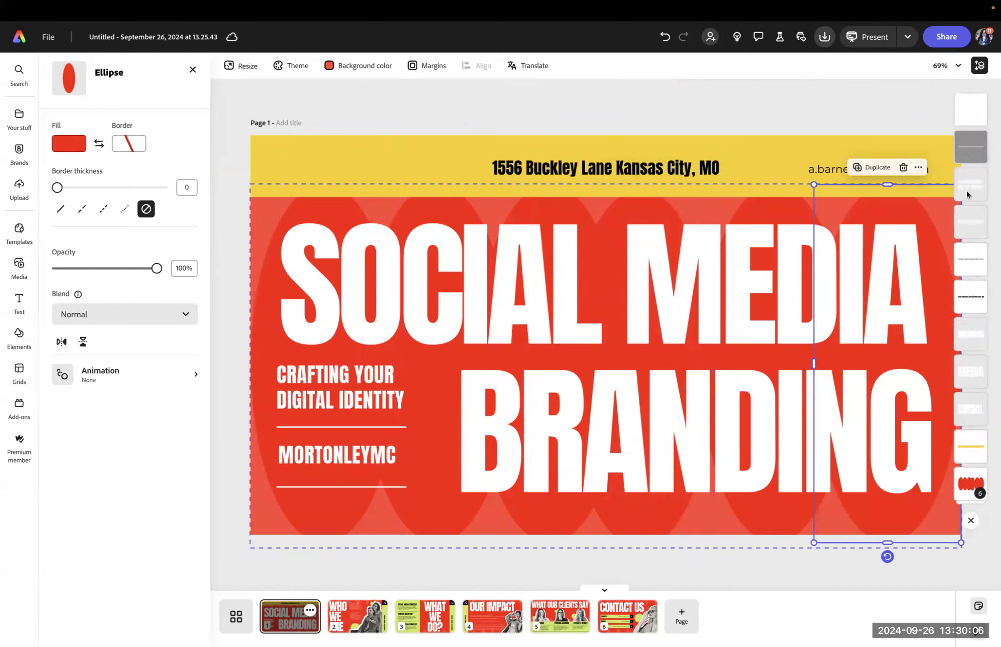
Step: Try 78% opacity on the background ellipse group and restore it to 100%
left_click(967, 487)
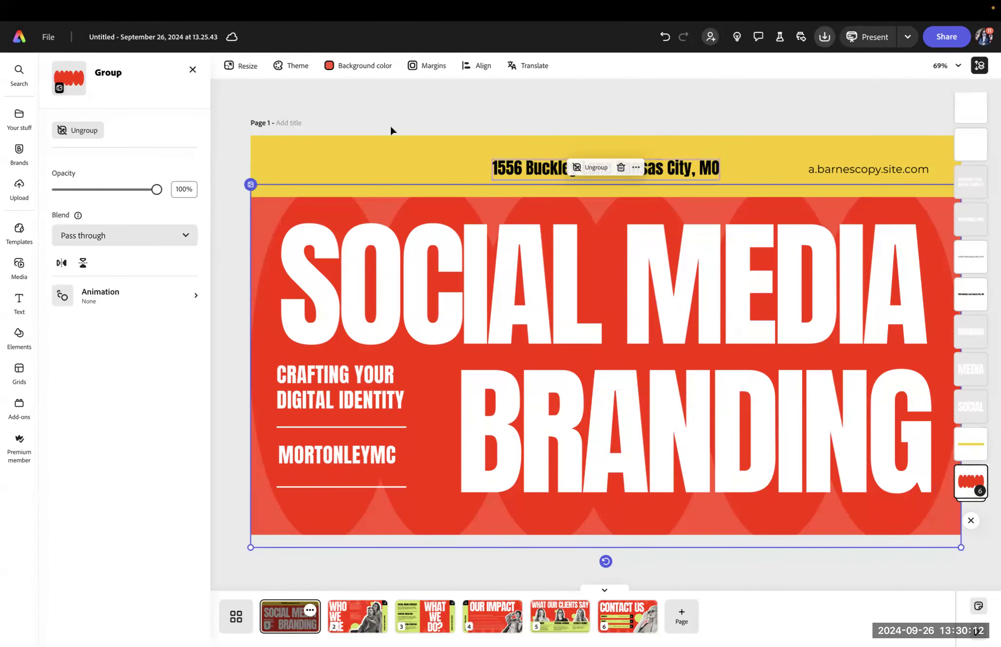
mouse_move(156, 189)
left_mouse_down()
mouse_move(56, 190)
mouse_move(141, 194)
left_mouse_up()
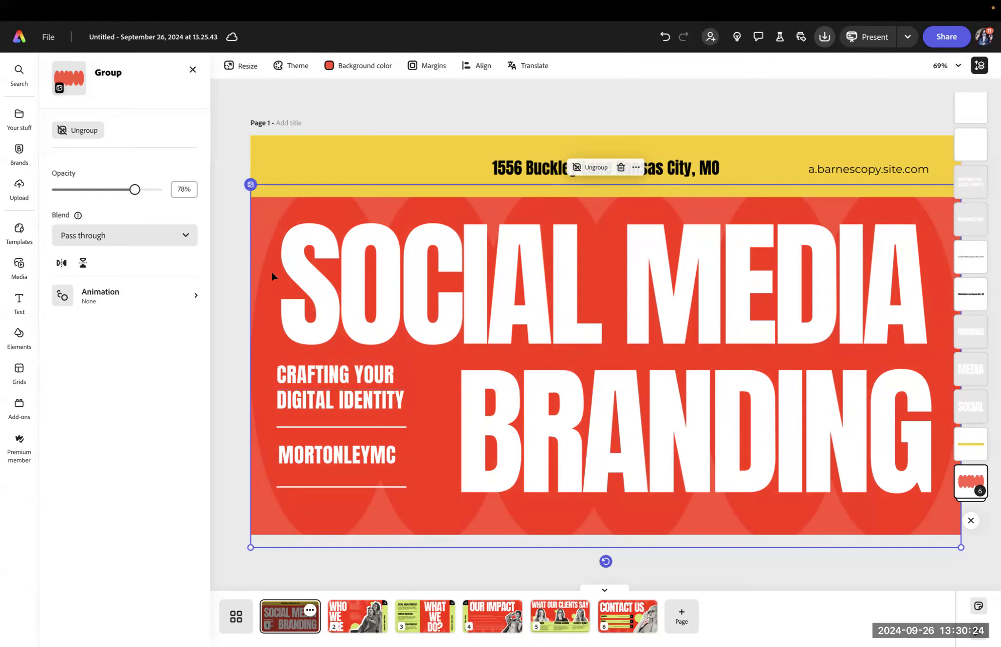
left_click_drag(135, 189, 168, 191)
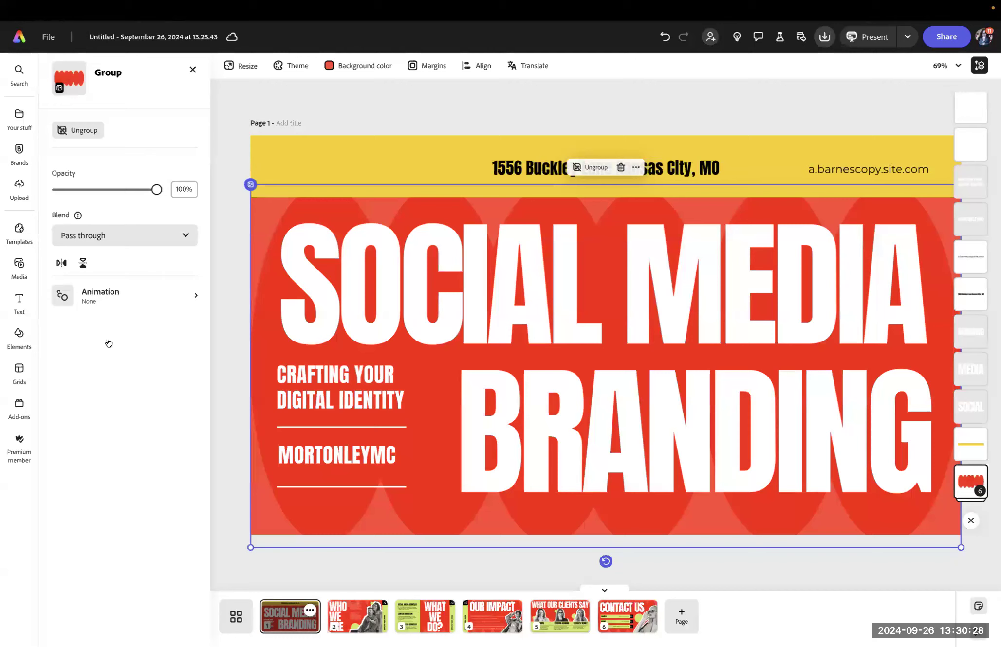
Step: Try the Screen blend mode on the background ellipse group, settle on Multiply, and deselect the group
left_click(126, 238)
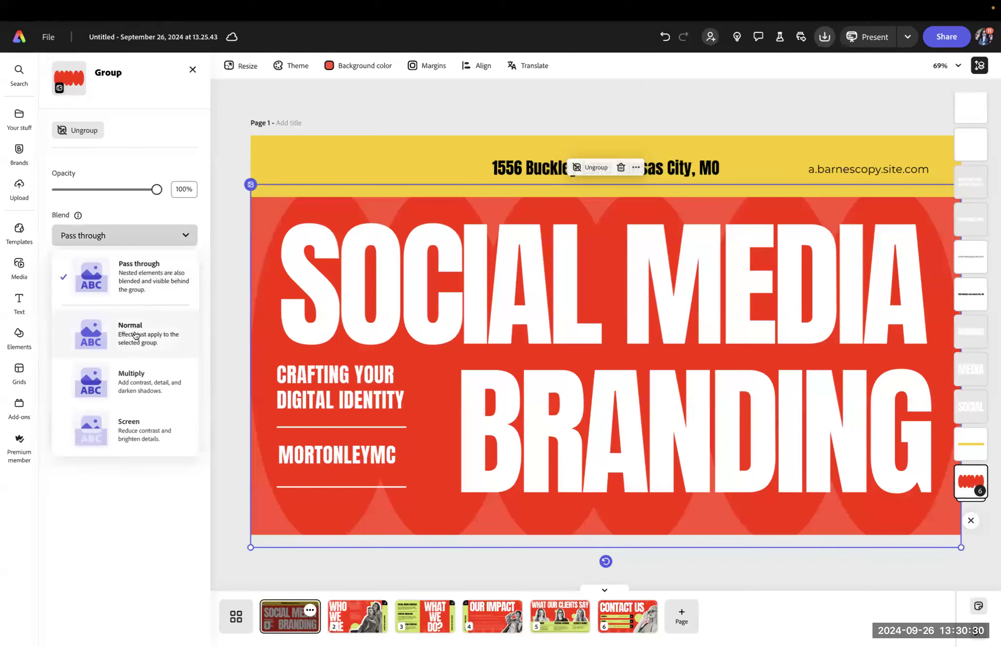
left_click(137, 428)
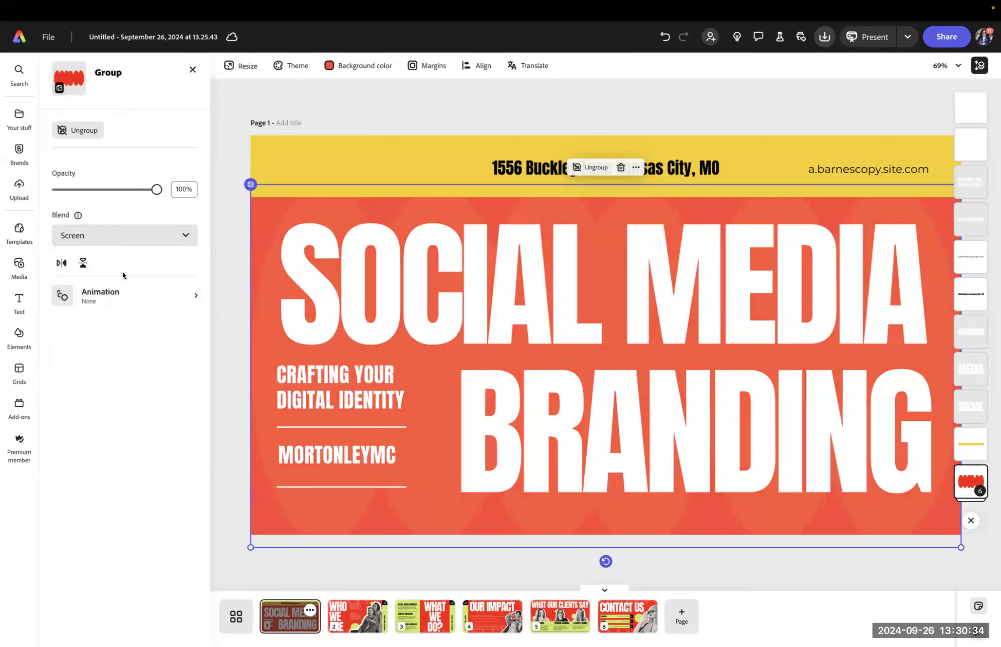
left_click(119, 239)
left_click(128, 375)
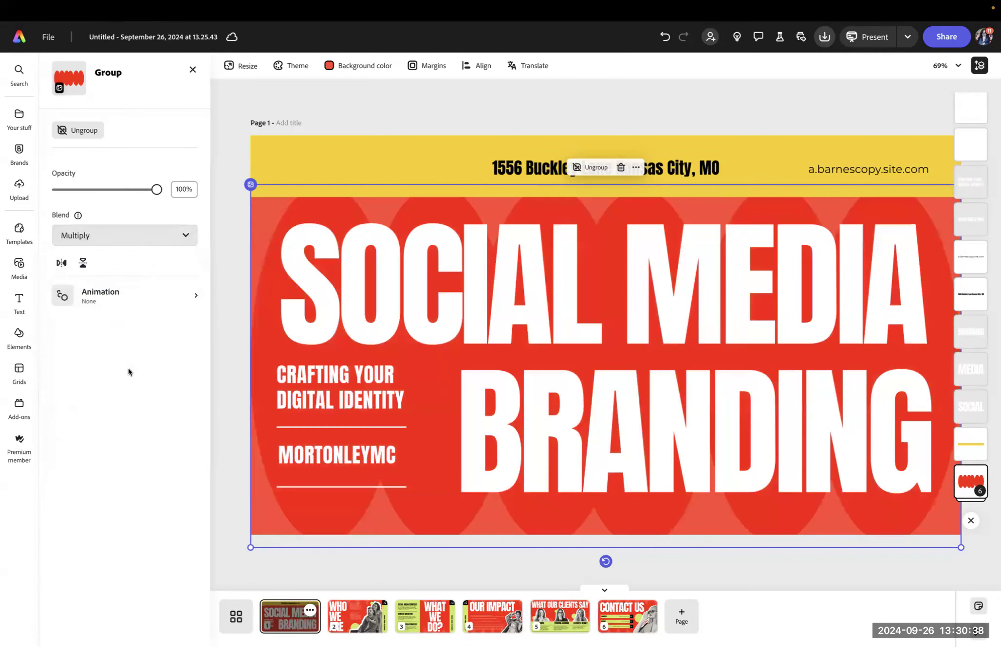
left_click(237, 146)
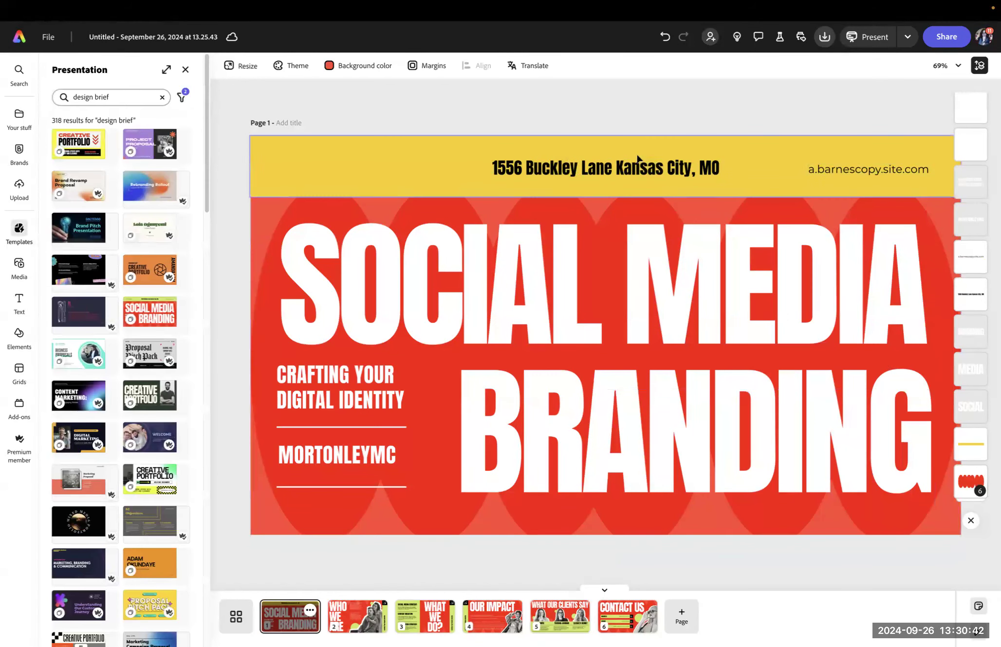
Step: Try a bright green page background, and settle on the orange #F18723 swatch from the Newsletter-Bright theme
left_click(329, 67)
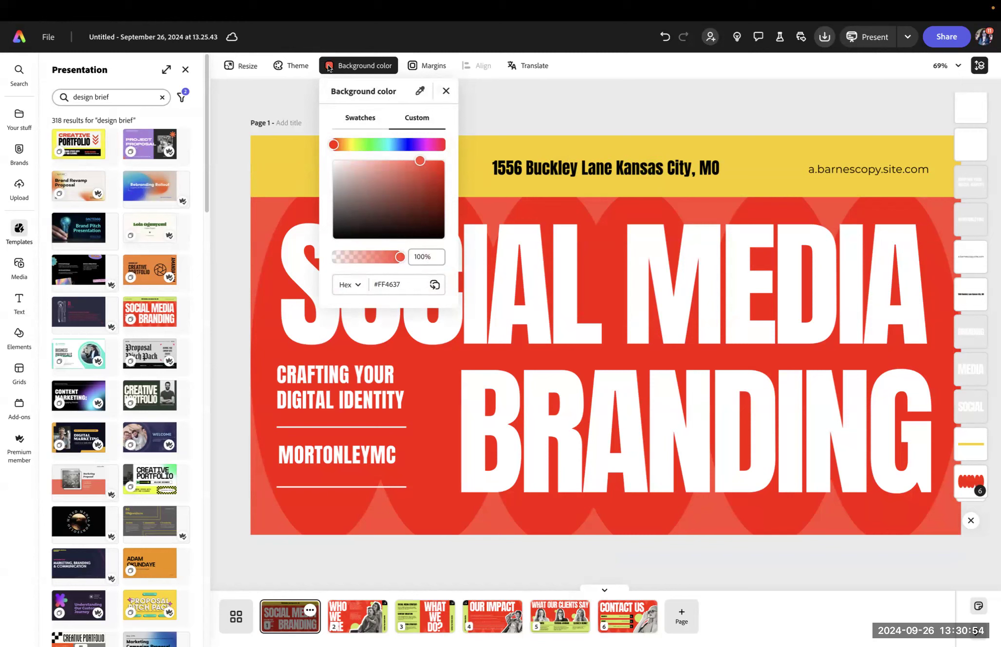
left_click(329, 68)
left_click(329, 68)
left_click(353, 143)
left_click(369, 142)
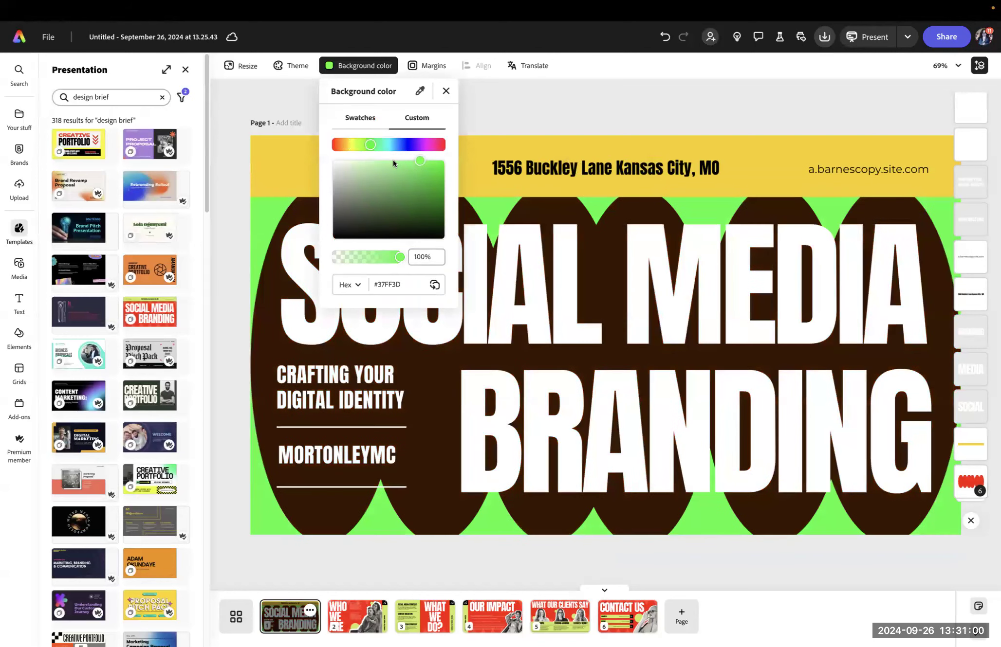
left_click(370, 117)
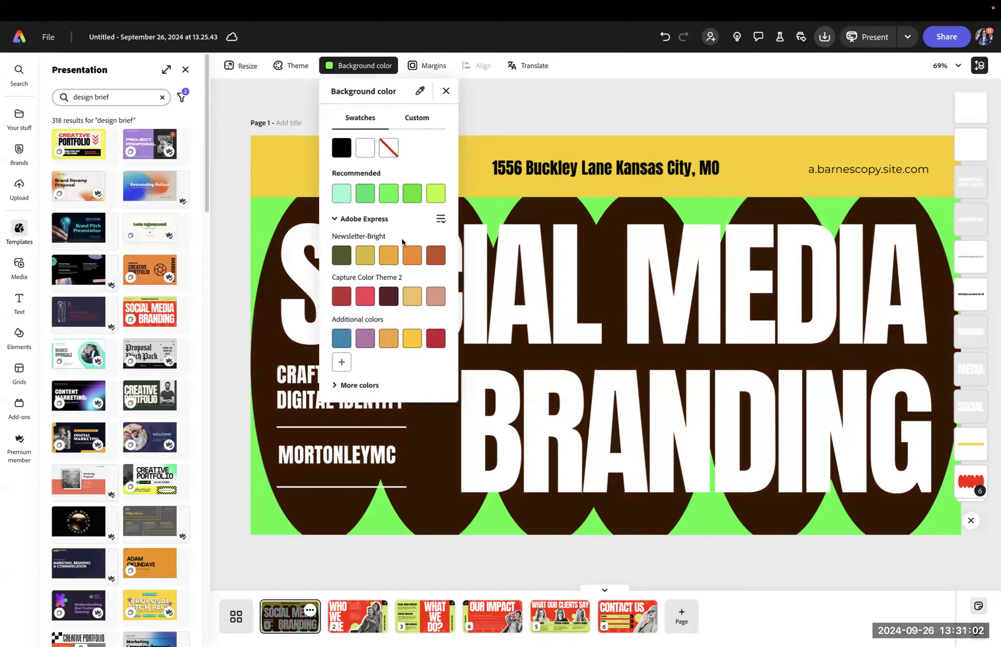
left_click(408, 263)
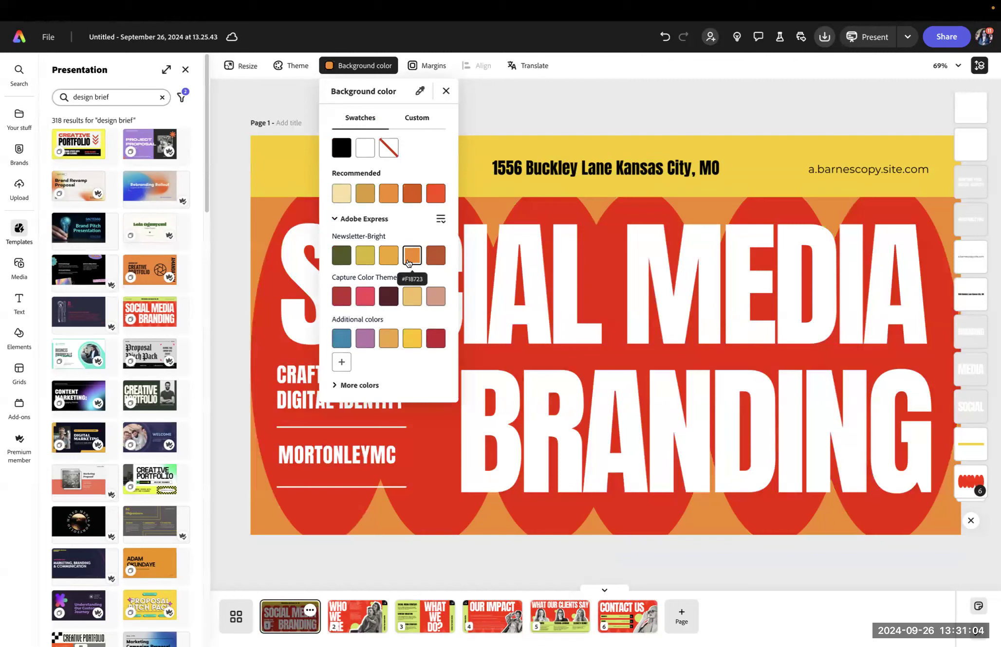
left_click(541, 97)
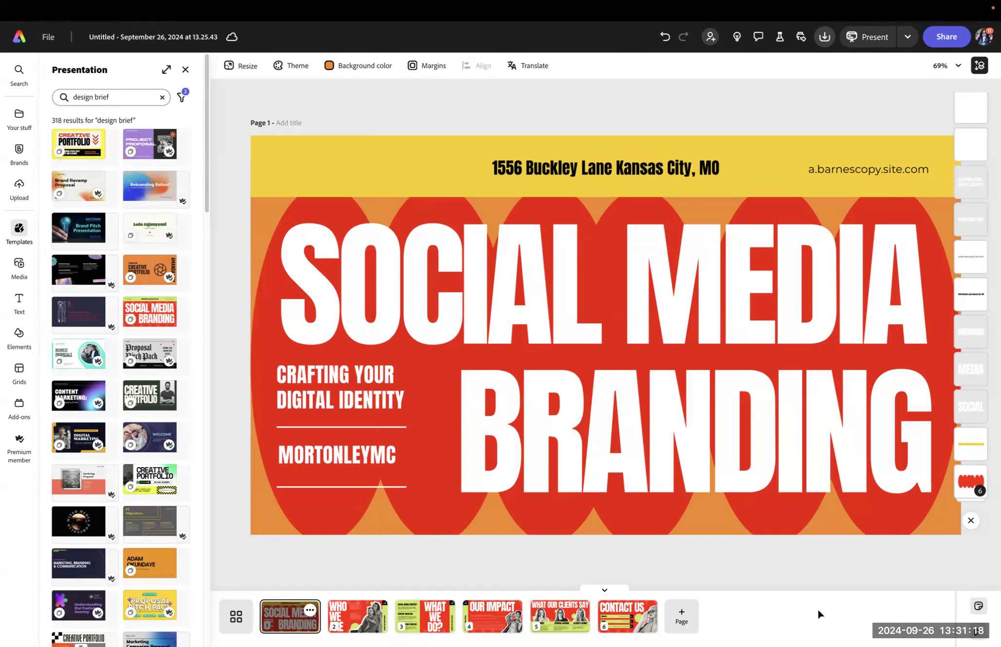
Step: Set the background ellipse group's blend mode to Screen and deselect the group
left_click(974, 480)
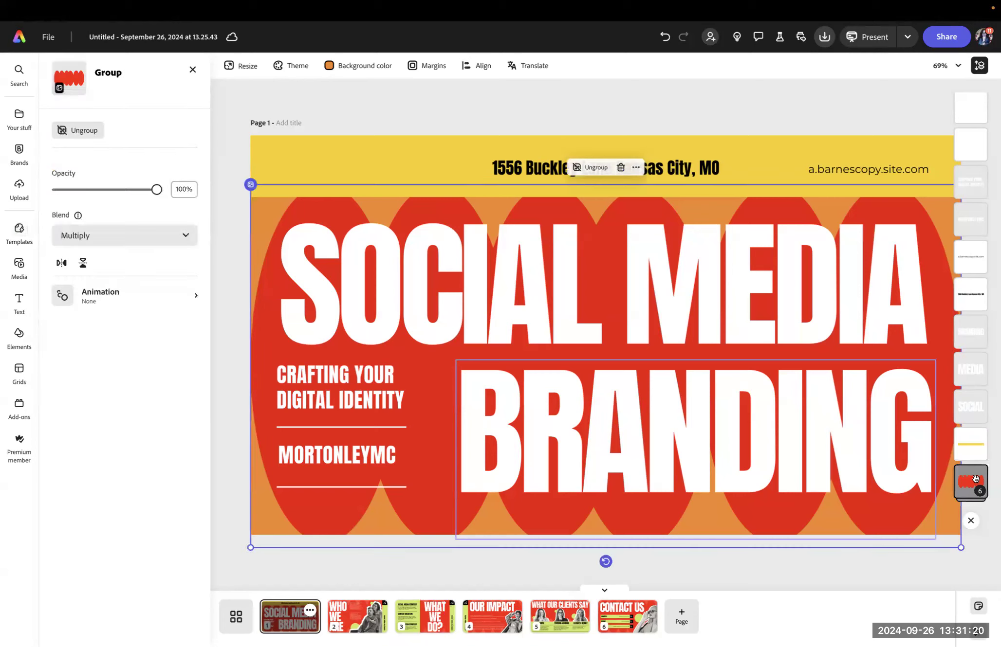
left_click(134, 232)
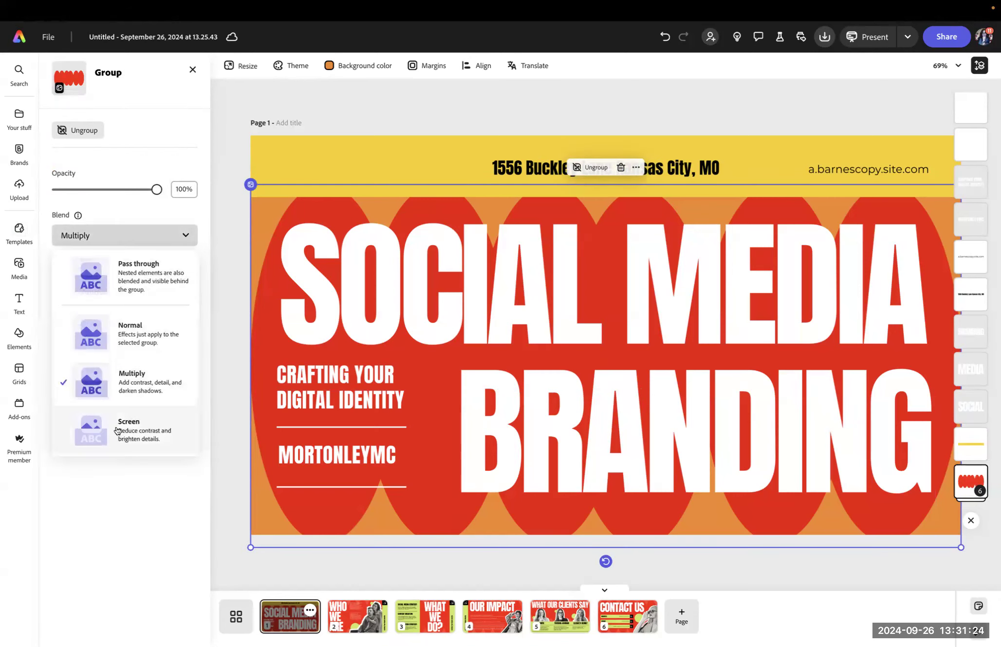
left_click(117, 430)
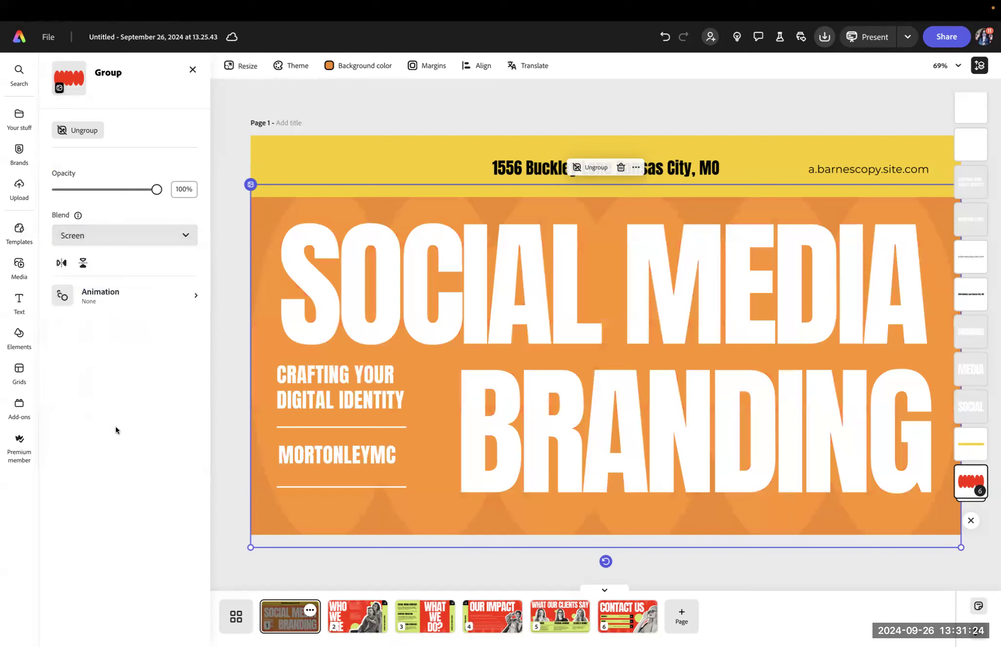
left_click(389, 571)
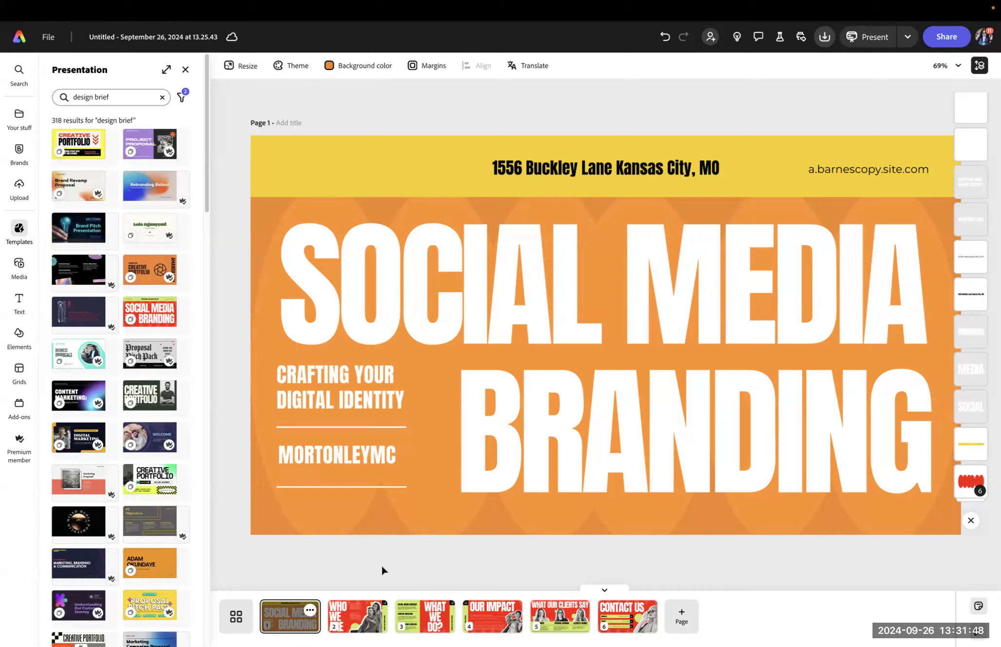
left_click(574, 465)
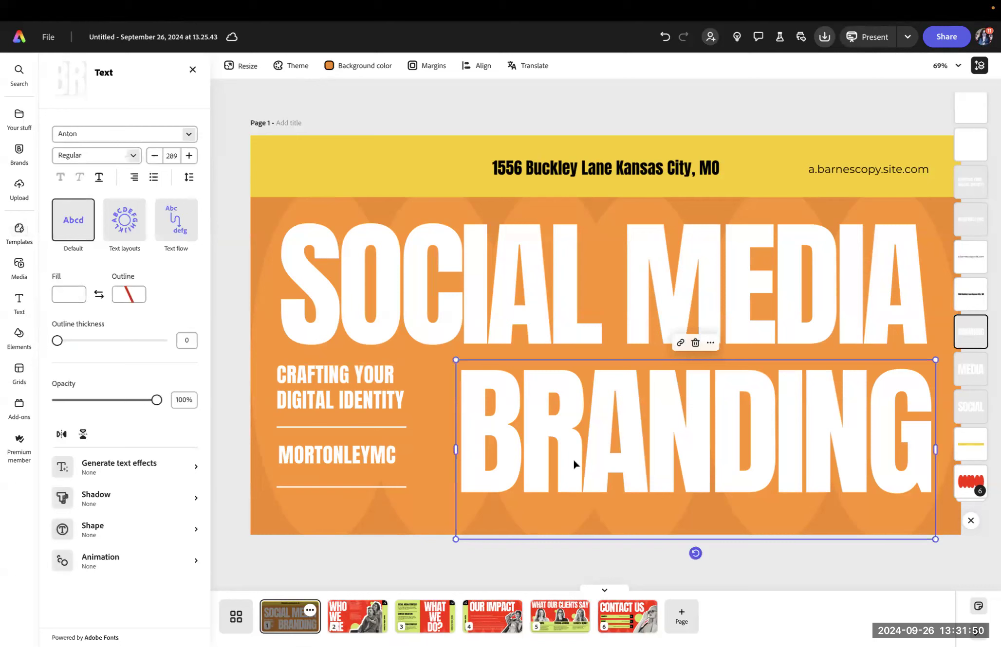
left_click(414, 450)
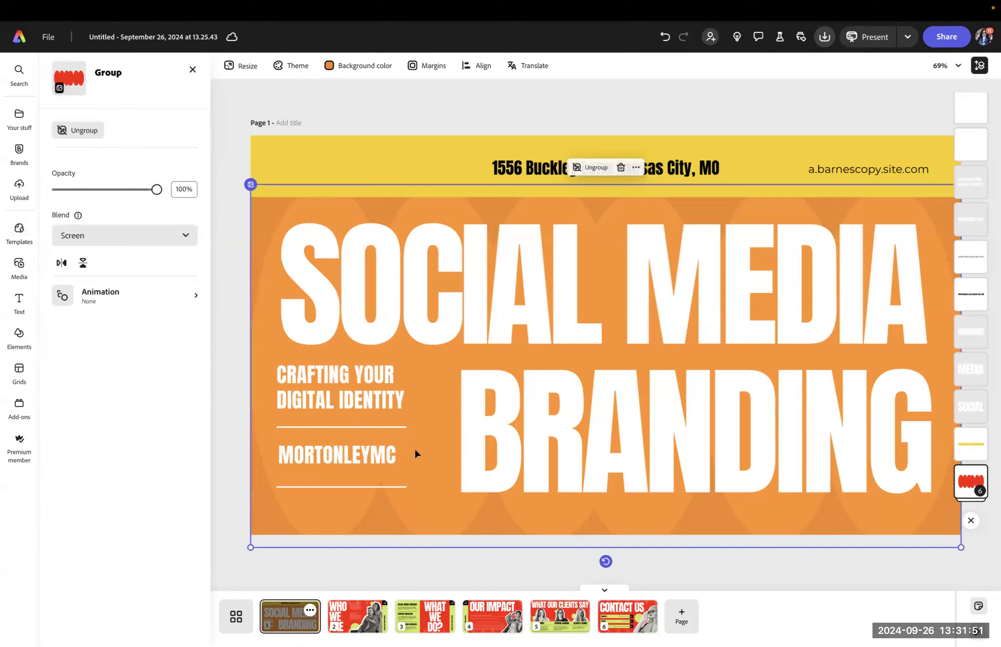
left_click(662, 497)
Step: Move the header's address text to the left end of the yellow bar and select its whole text
left_click(629, 170)
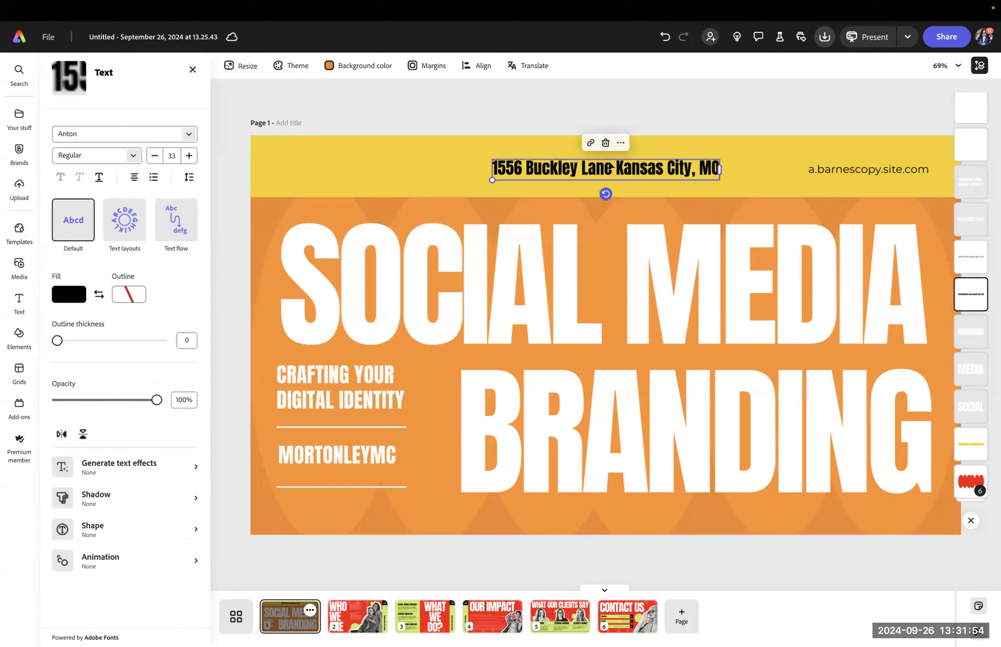
left_click_drag(523, 158, 322, 161)
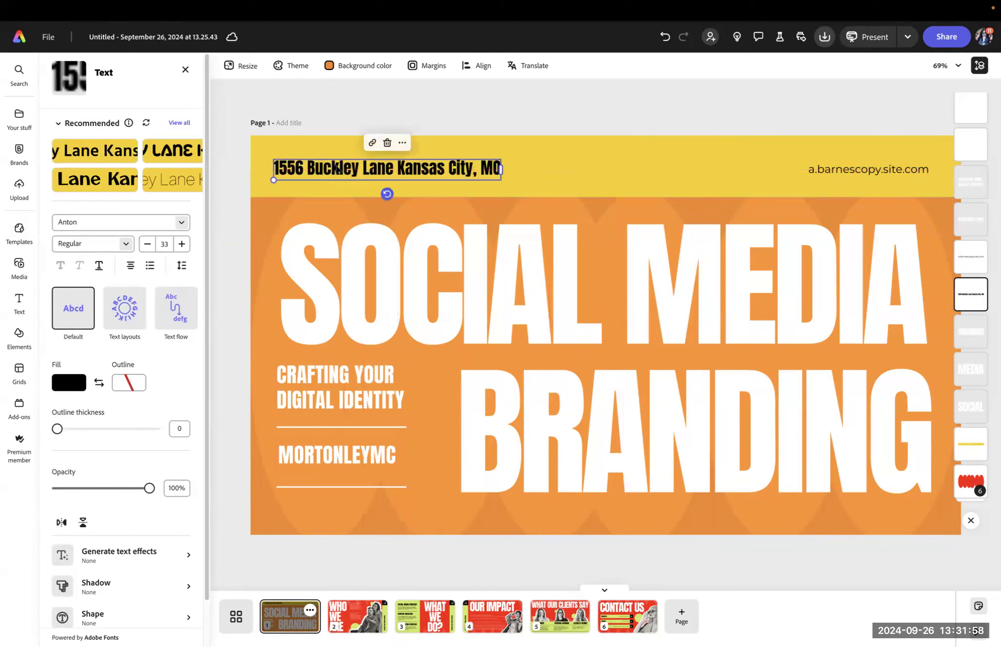
double_click(336, 168)
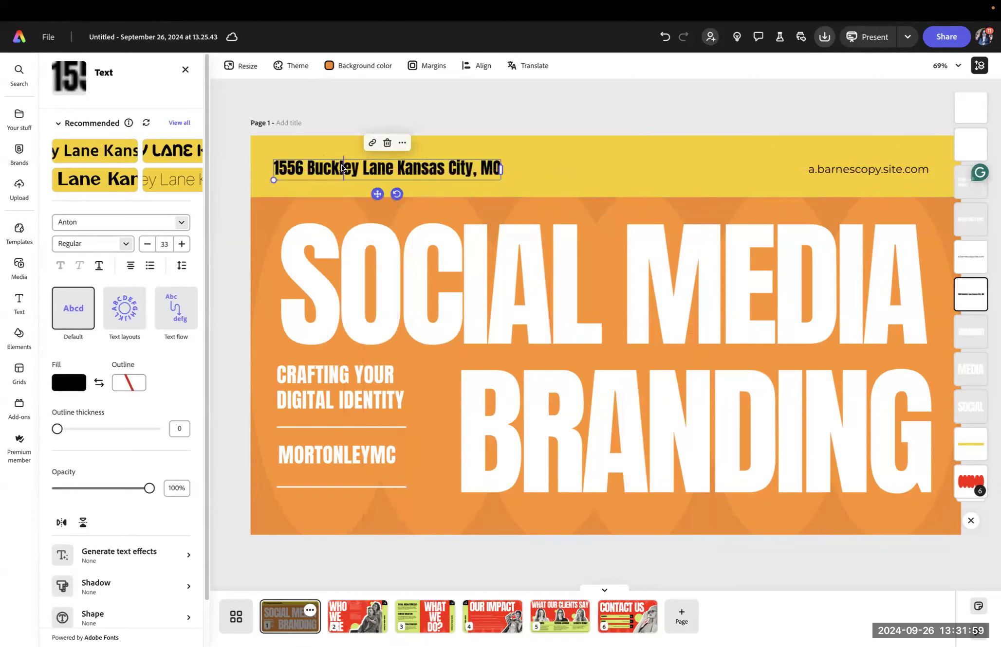
triple_click(473, 169)
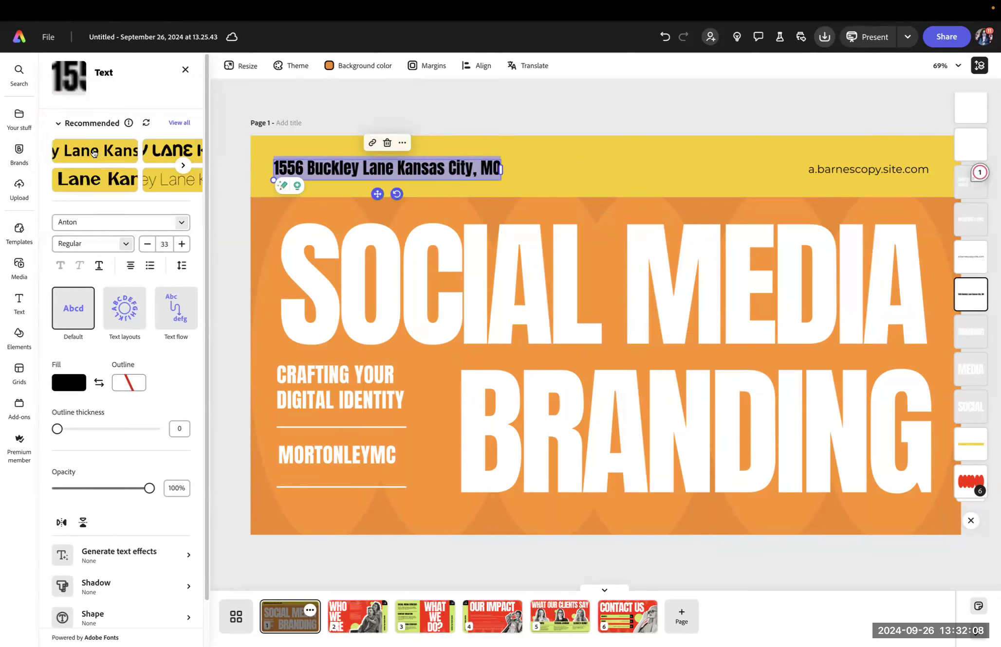
Step: Try the recommended fonts Hind SemiBold, Silicone Bold and Otomanopee One on the address text, and undo the font changes
left_click(95, 154)
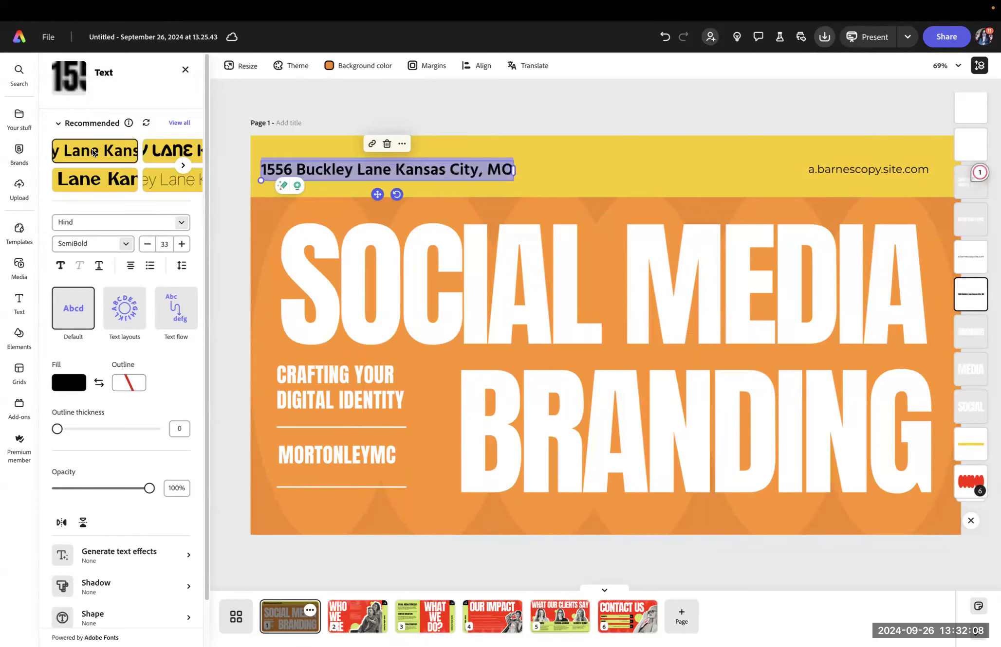
left_click(166, 155)
left_click(90, 182)
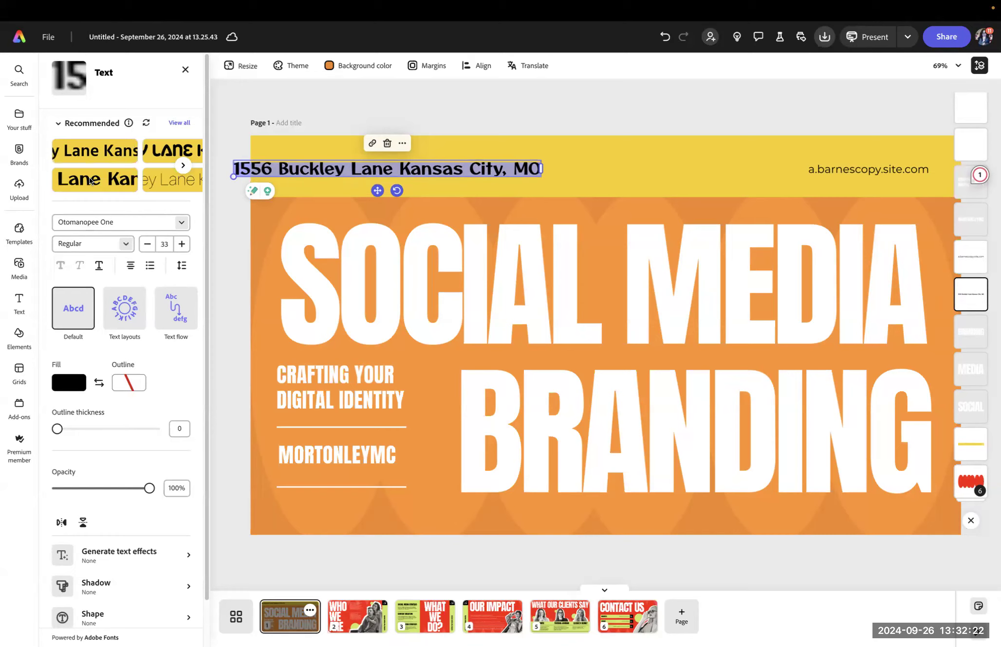
left_click(99, 180)
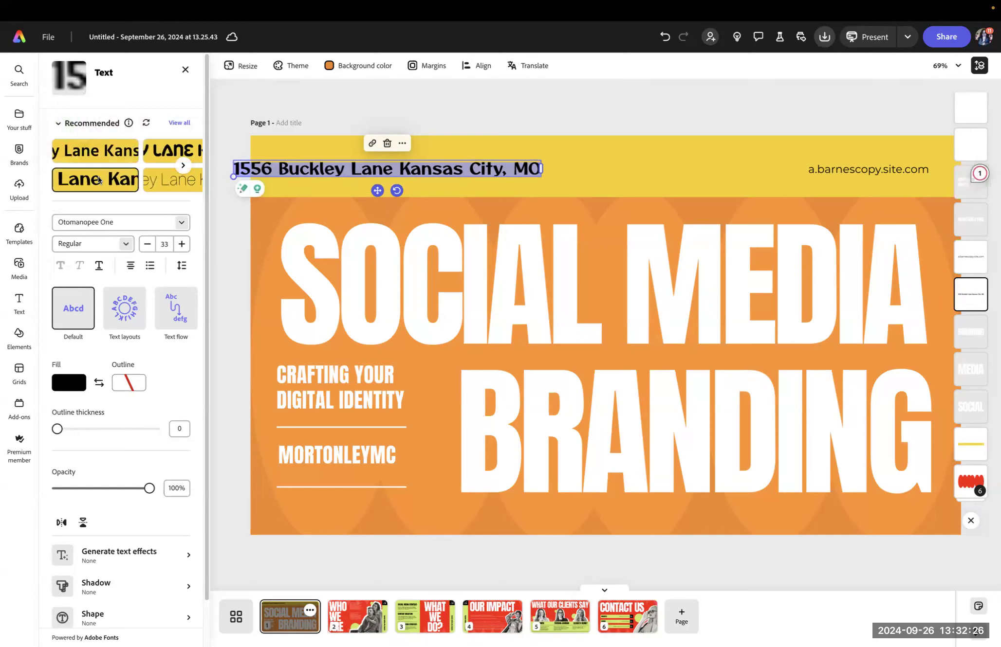
key("super+z")
key("super+z")
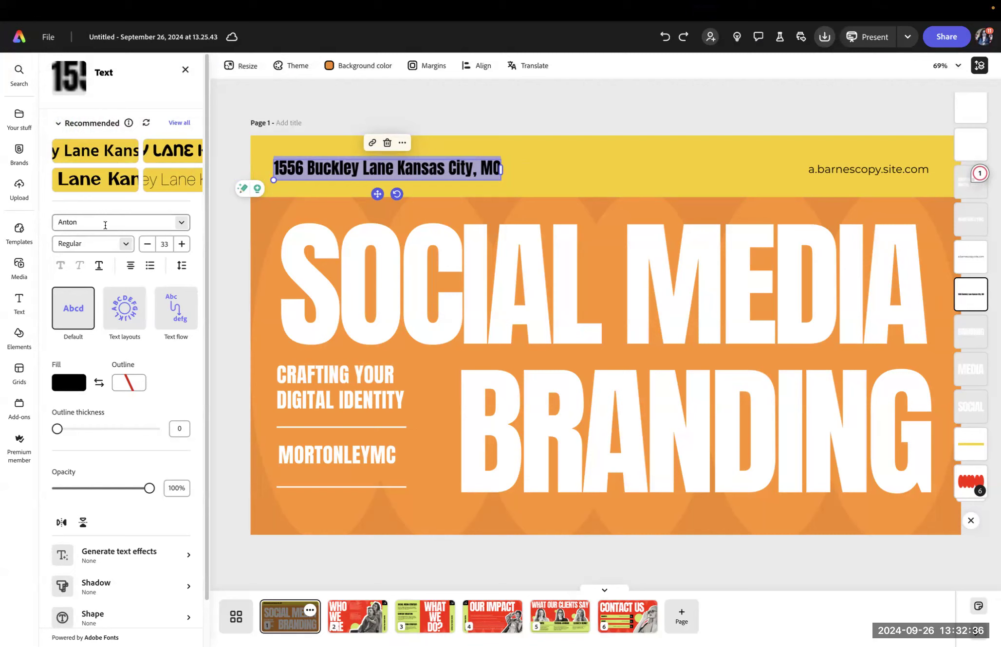
Step: Set the address text's font to Silicone Bold and shift it slightly right to sit inside the header bar
left_click(173, 226)
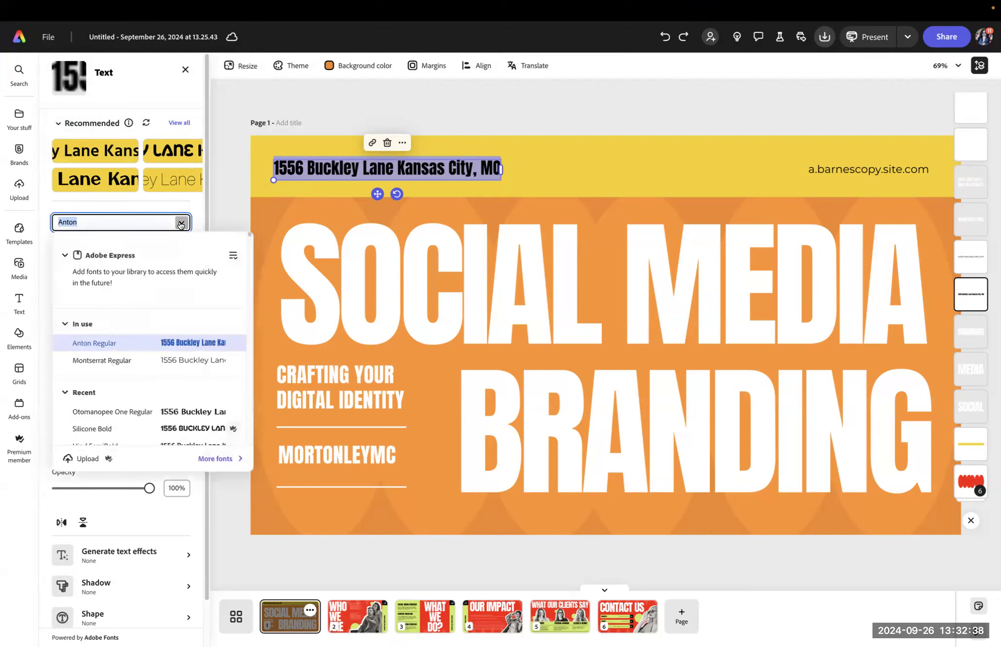
left_click(190, 429)
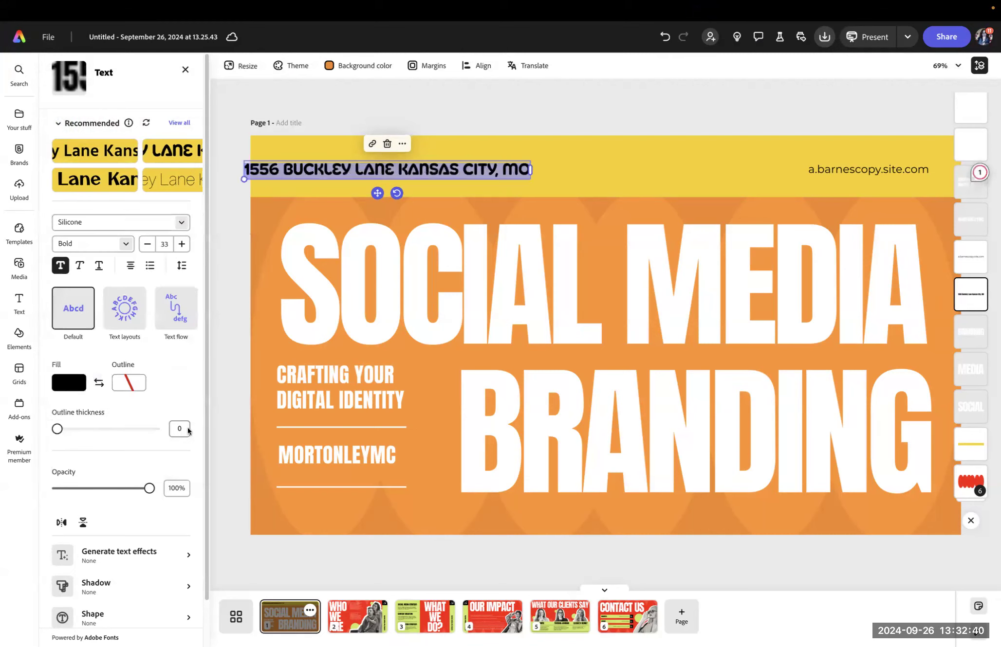
left_click(276, 162)
mouse_move(260, 181)
left_mouse_down()
mouse_move(286, 177)
mouse_move(276, 177)
left_mouse_up()
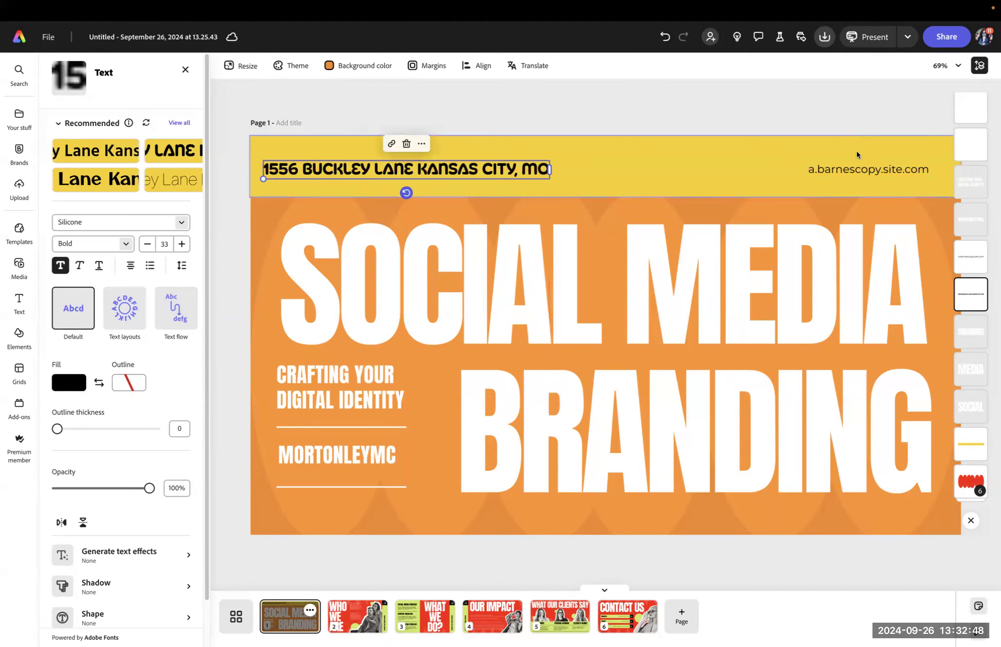
Step: Nudge the header's website text slightly up and right, and deselect it
left_click(846, 174)
left_click_drag(847, 174, 849, 171)
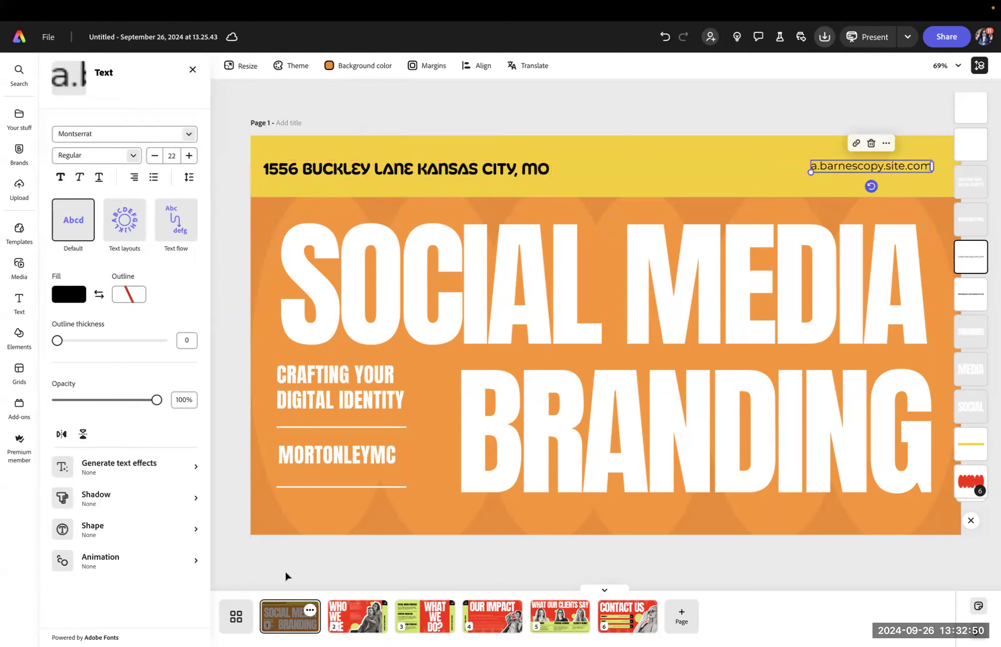
left_click(341, 563)
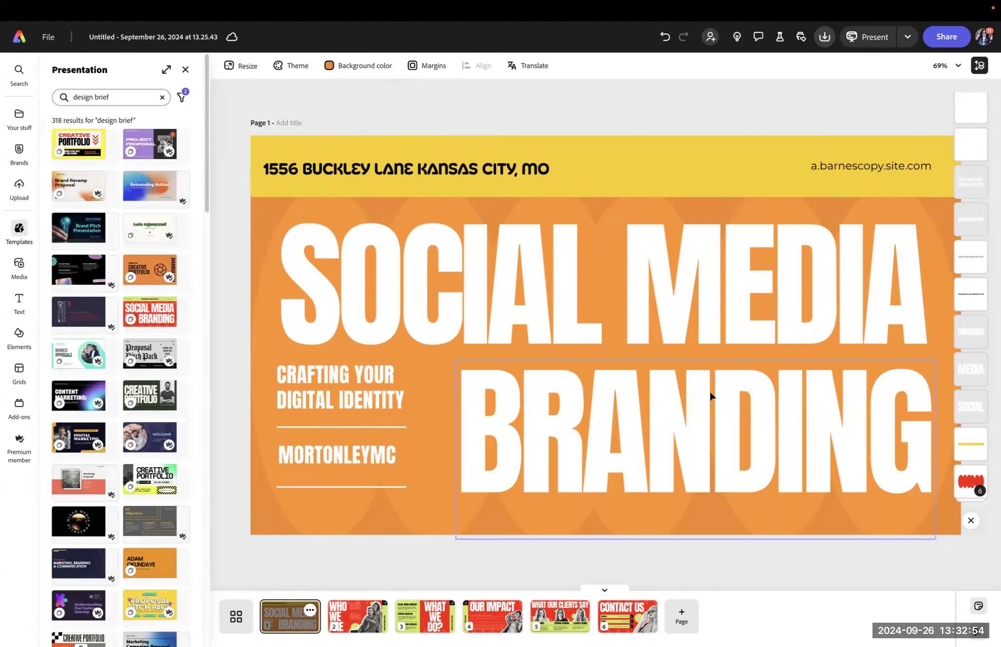
Step: Examine the text settings of the title words Branding, Media and Social, the tagline and the MORTONLEYMC company name
left_click(687, 431)
left_click(708, 318)
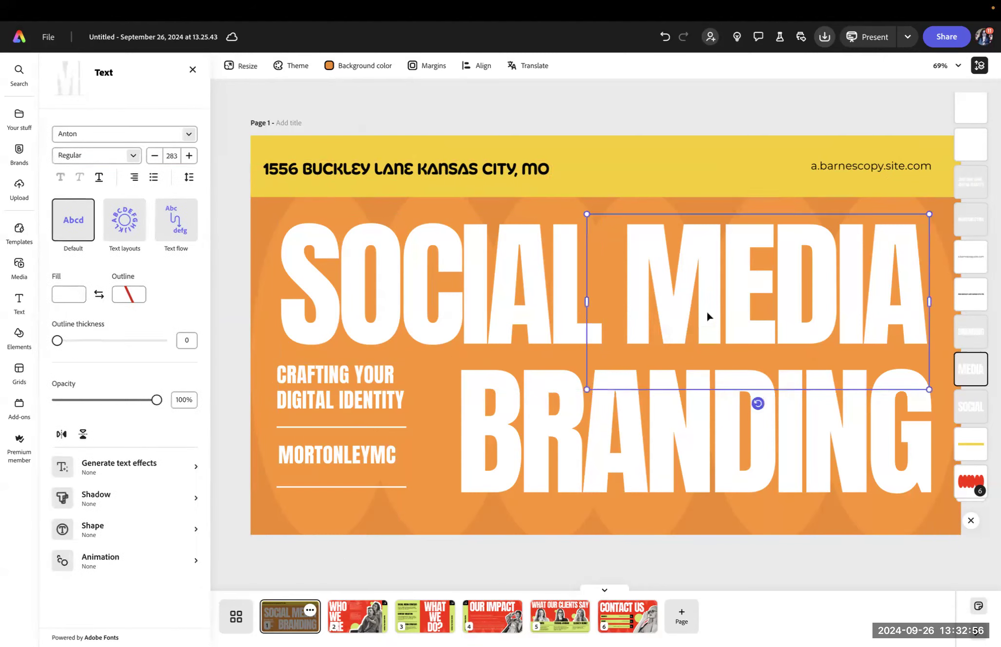
left_click(507, 315)
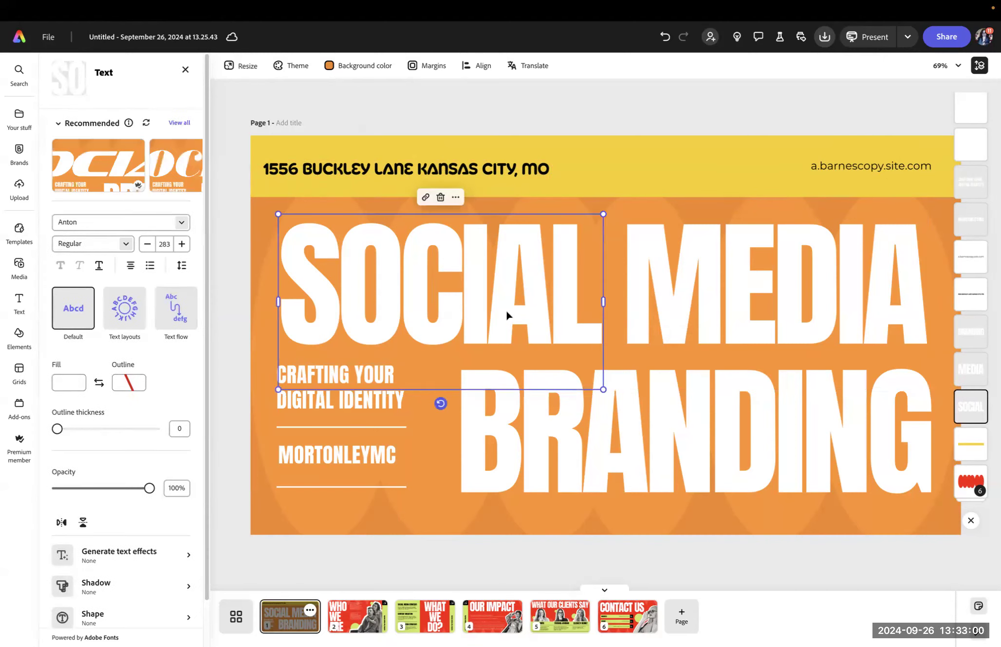
left_click(698, 297)
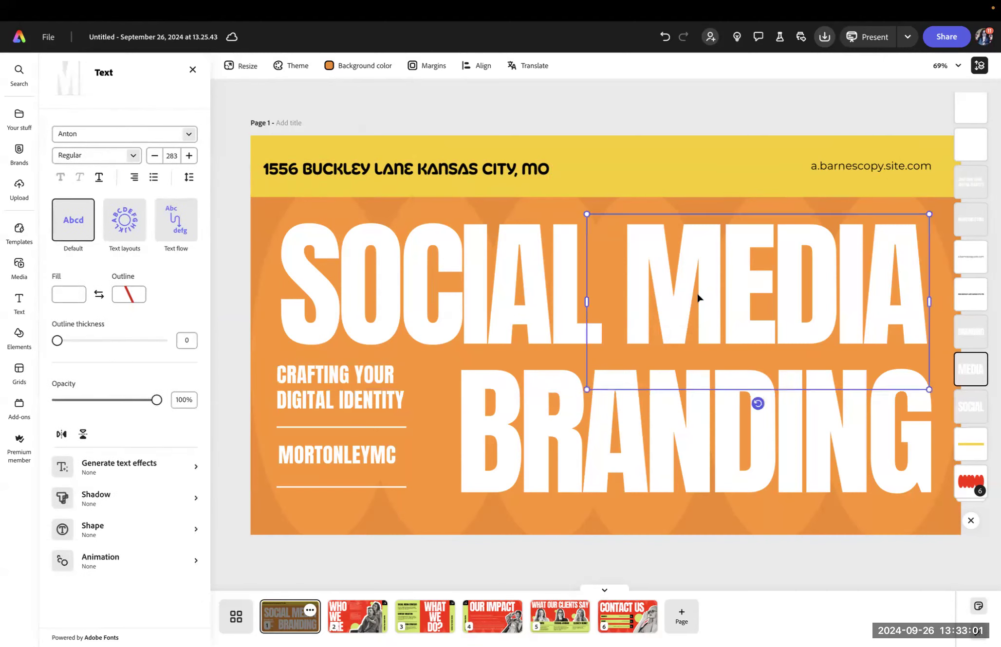
left_click(548, 480)
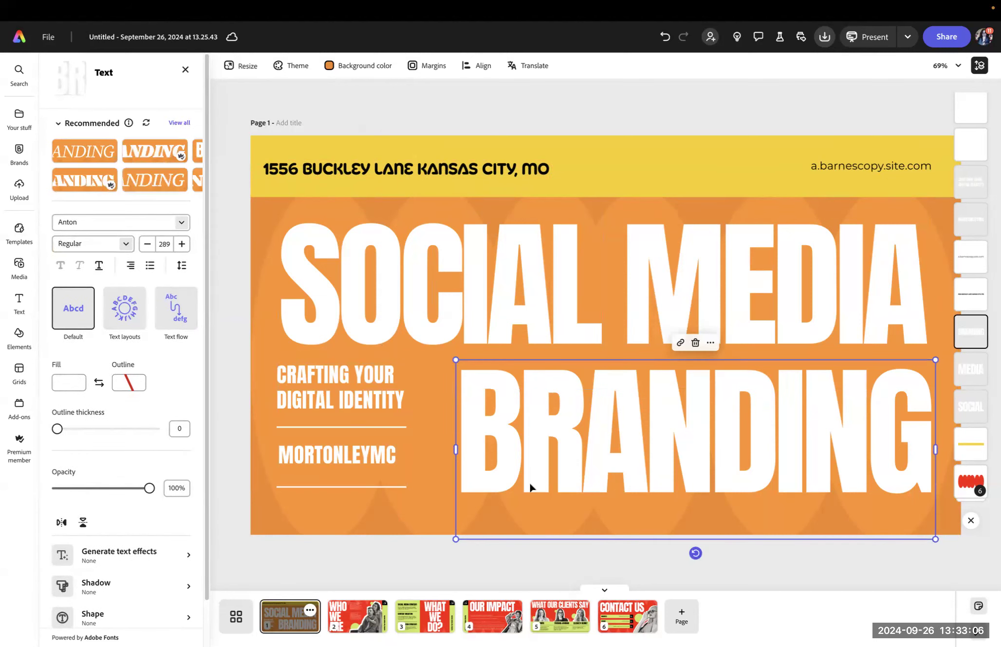
left_click(354, 399)
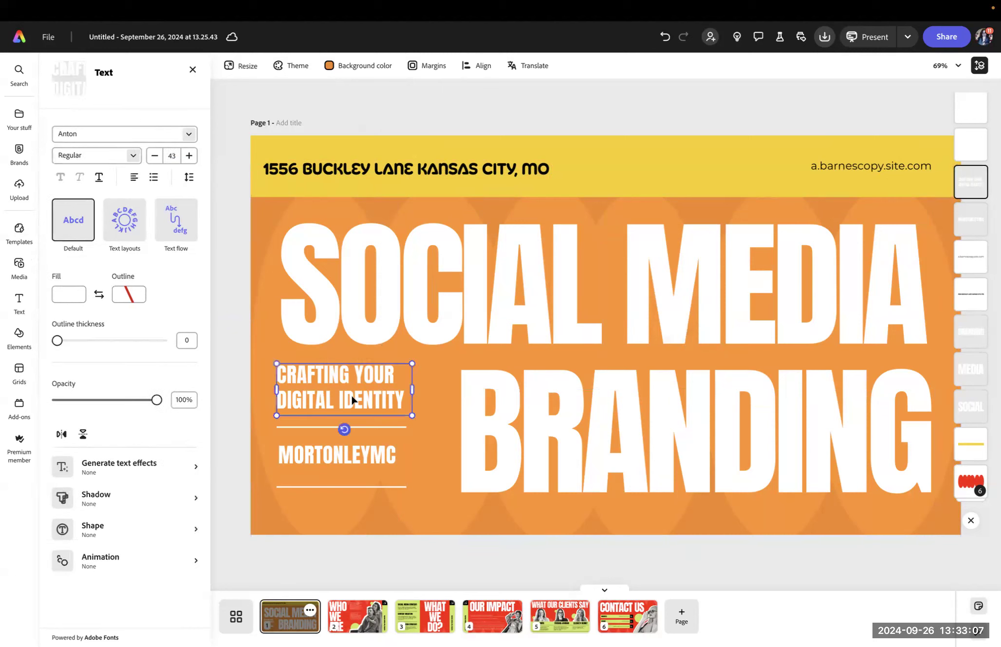
left_click(321, 460)
left_click(294, 550)
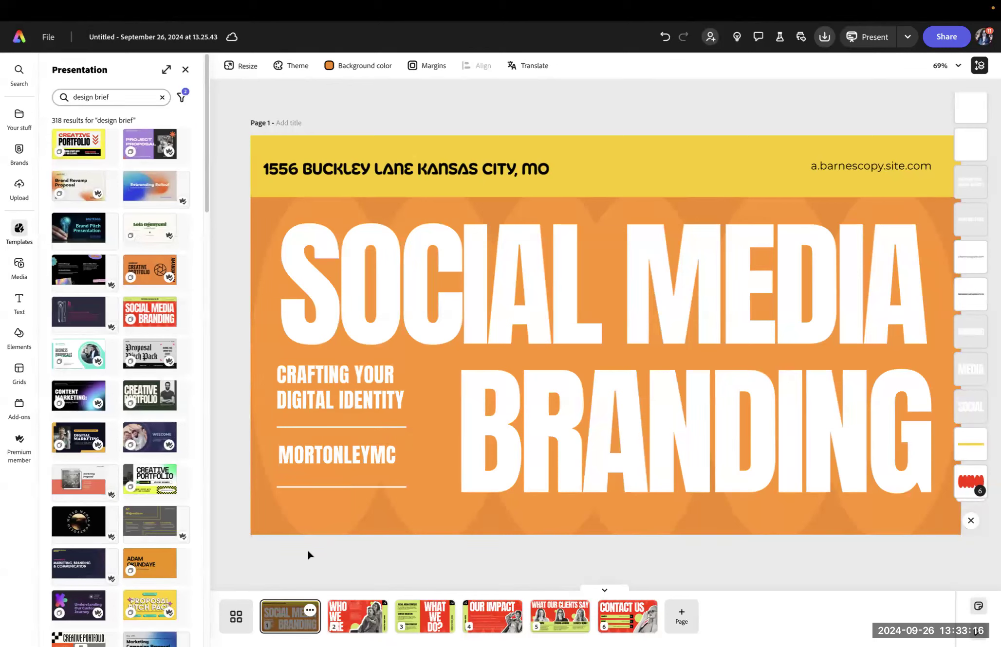
Step: View page 2, return to page 1, and check the yellow header rectangle's settings
left_click(357, 622)
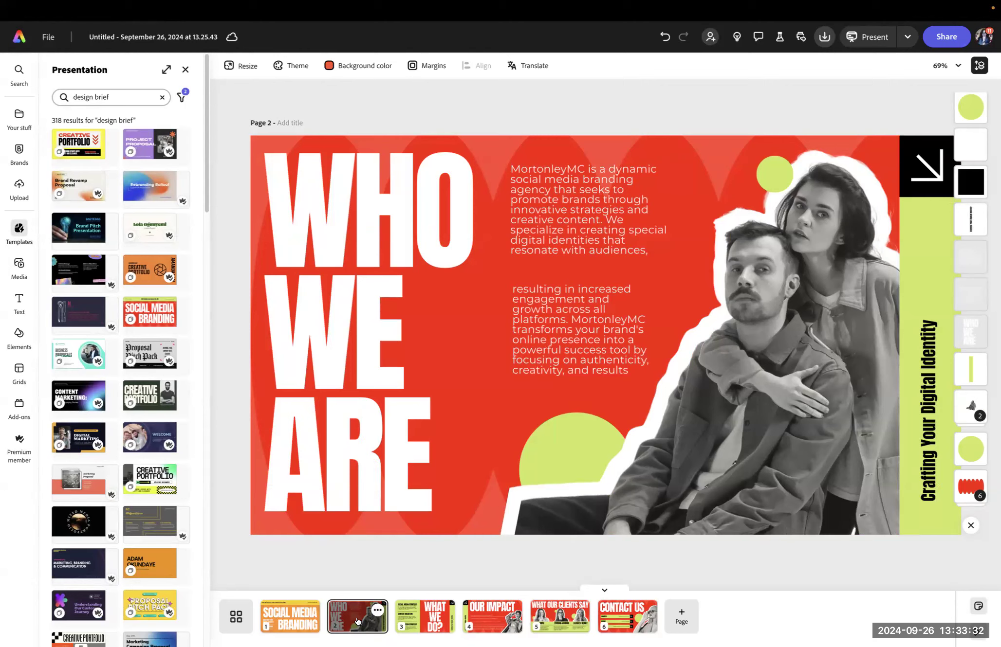
left_click(289, 618)
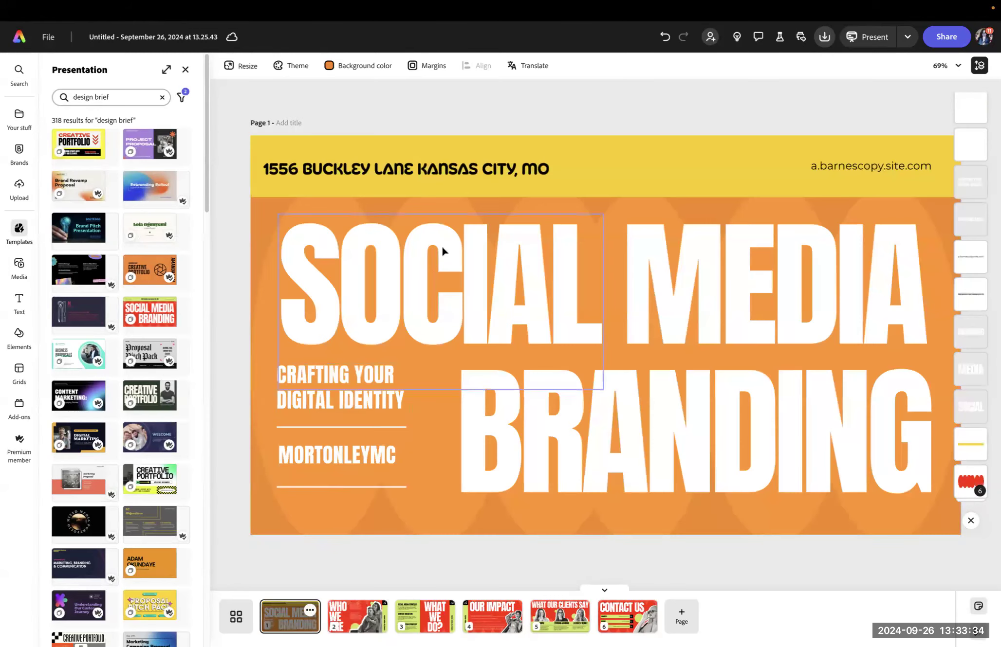
left_click(594, 170)
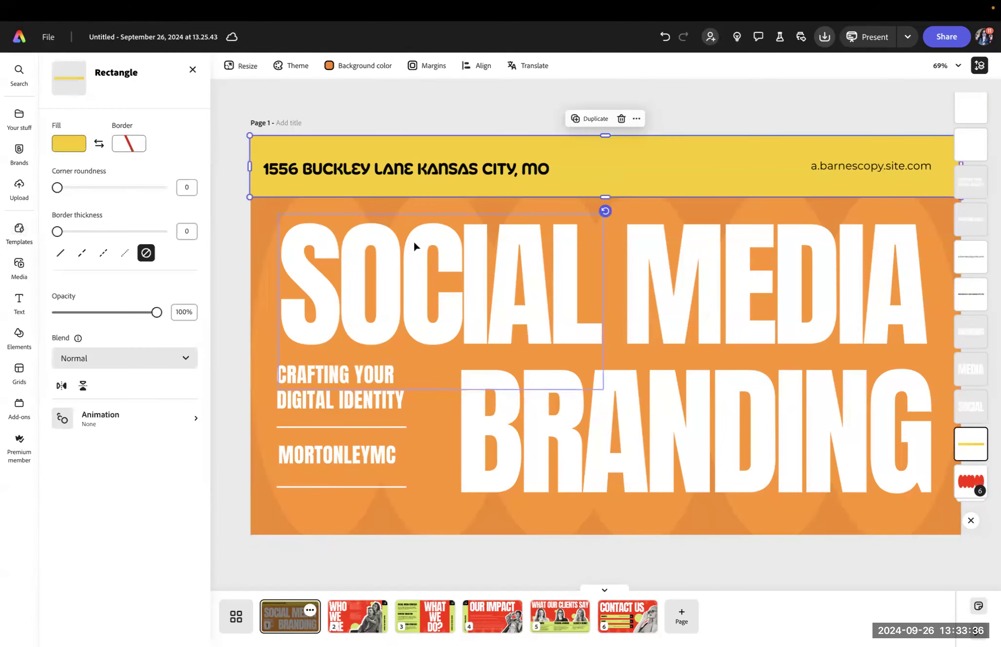
left_click(389, 204)
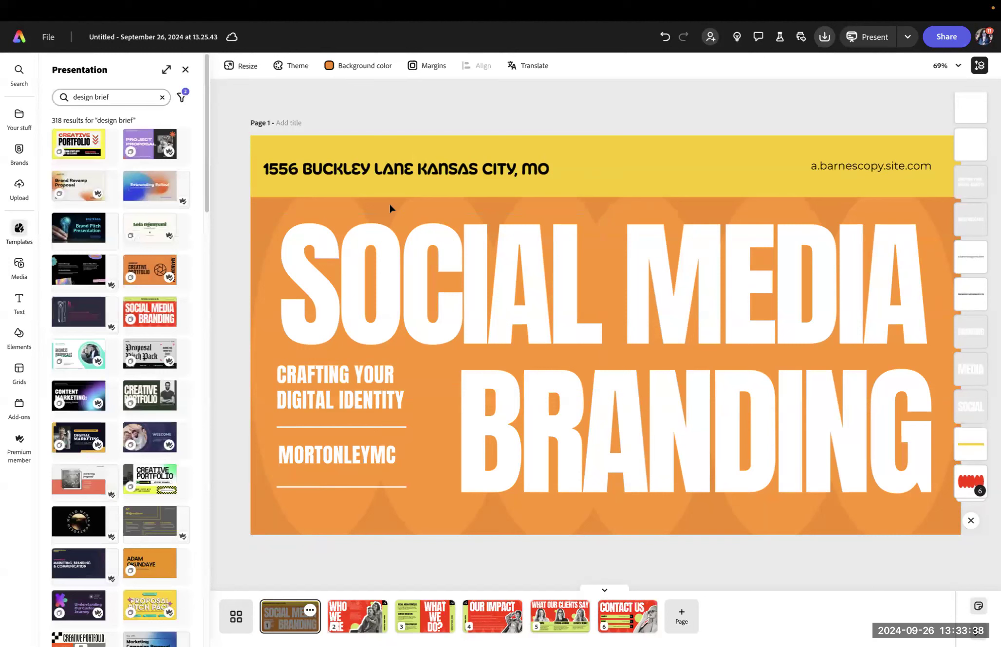
Step: Check page 1's orange background colour and set page 2's background to the orange Newsletter-Bright swatch
left_click(334, 67)
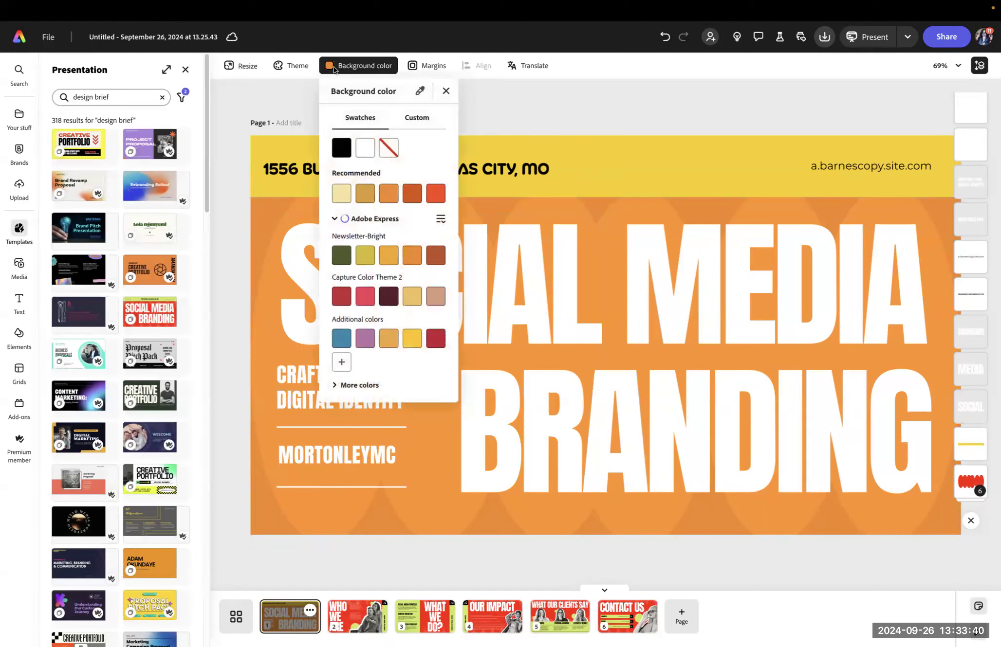
left_click(388, 195)
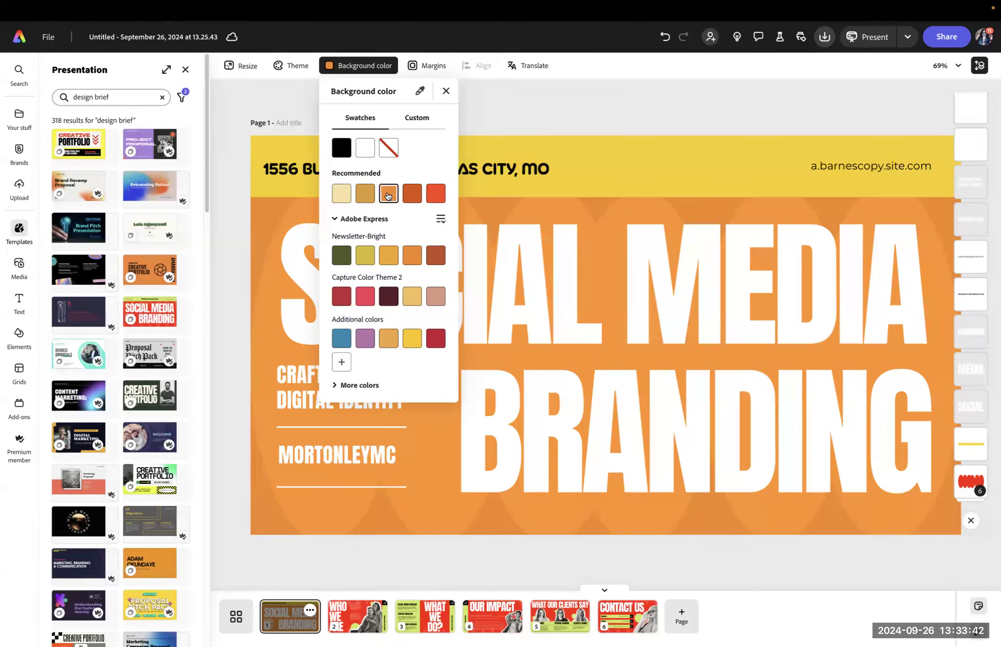
left_click(525, 100)
left_click(359, 624)
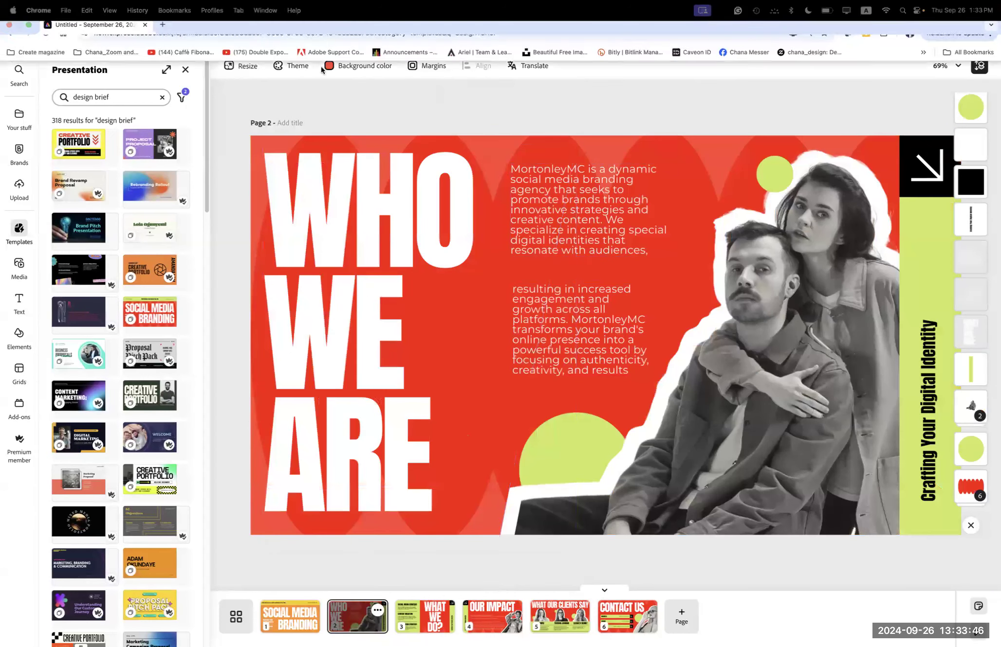
left_click(340, 68)
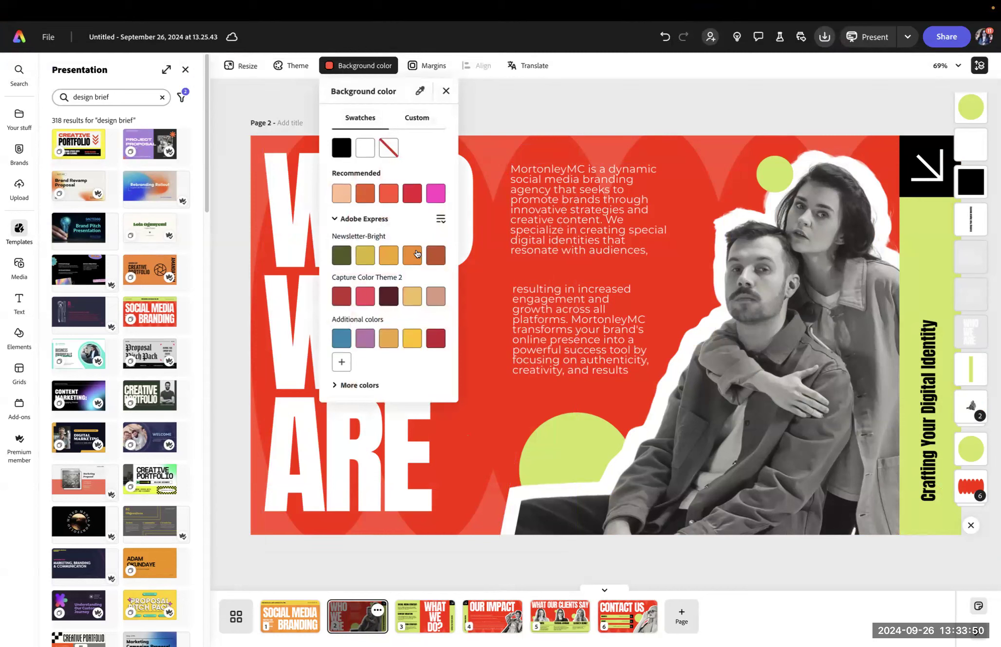
left_click(412, 255)
left_click(543, 105)
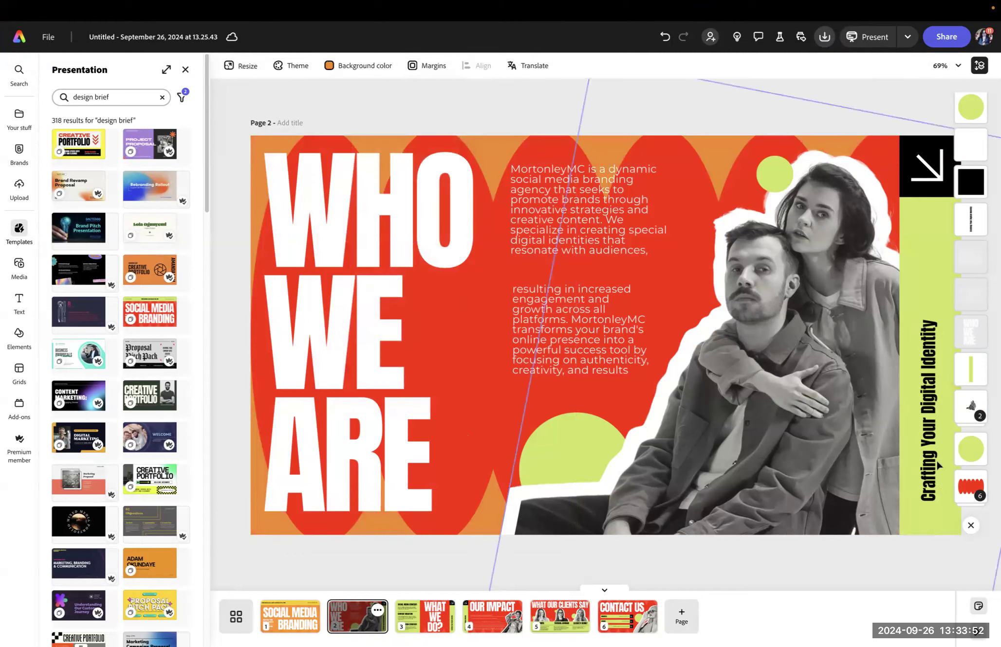
Step: Set the blend mode of page 2's red background pattern group to Screen
left_click(477, 336)
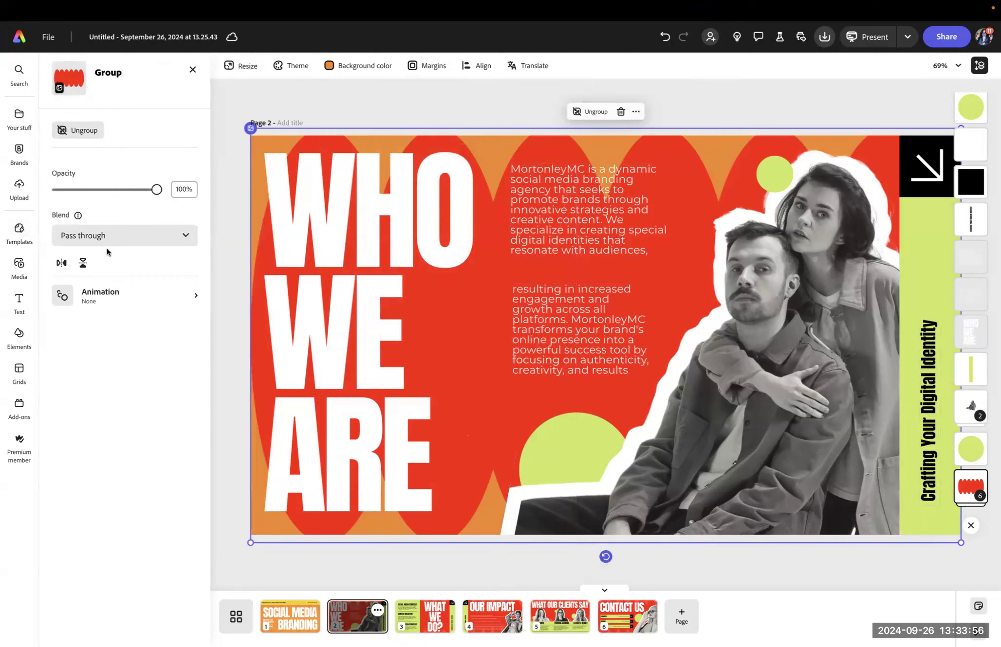
left_click(103, 236)
left_click(92, 428)
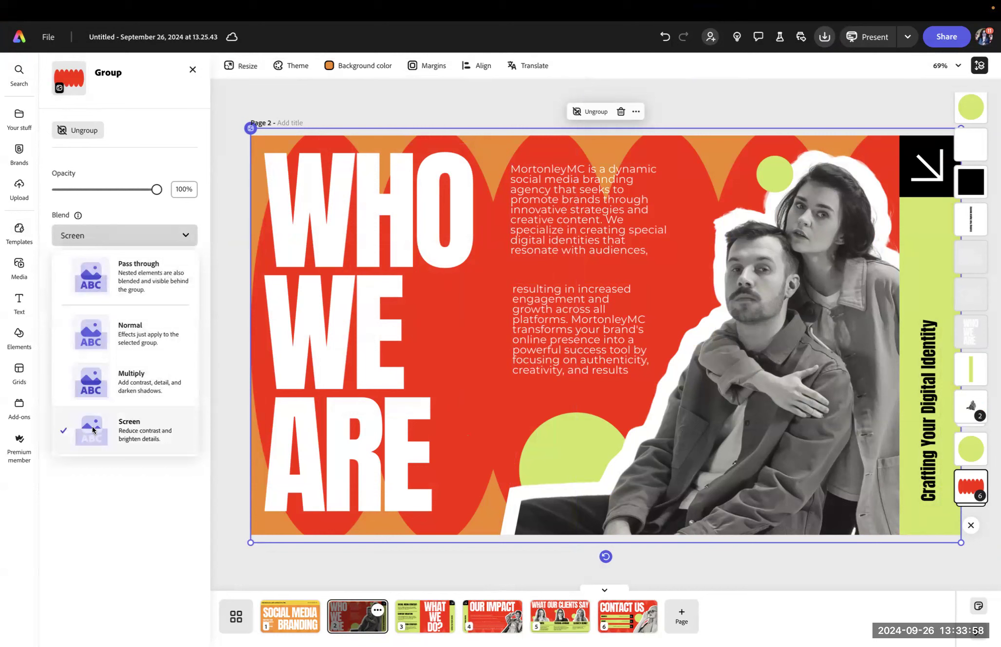
left_click(474, 112)
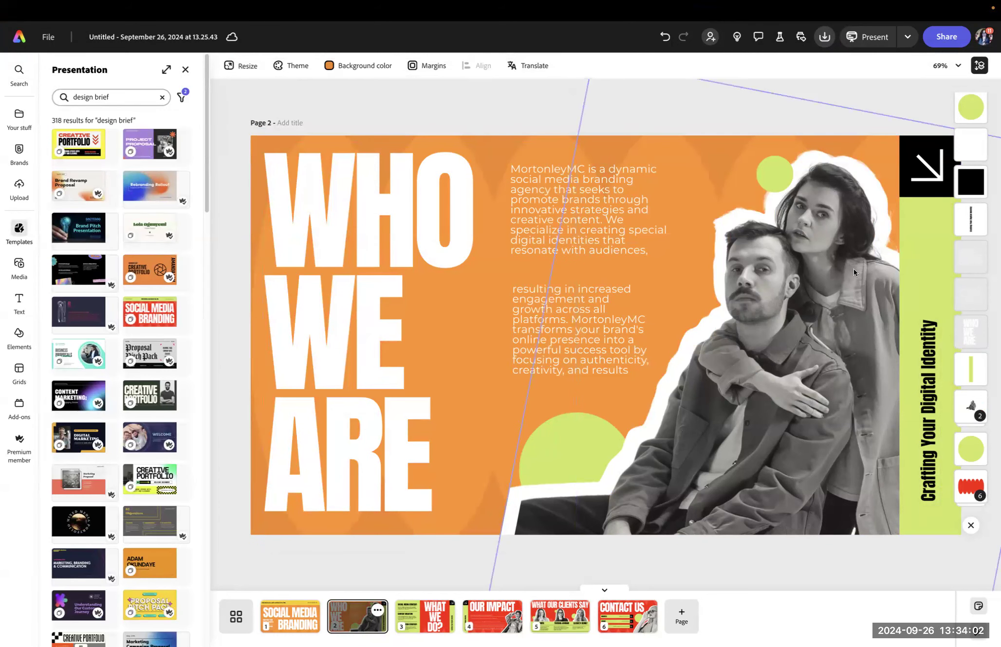
Step: Check the fill colours of page 2's green vertical bar and page 1's header rectangle, and view page 3
left_click(937, 263)
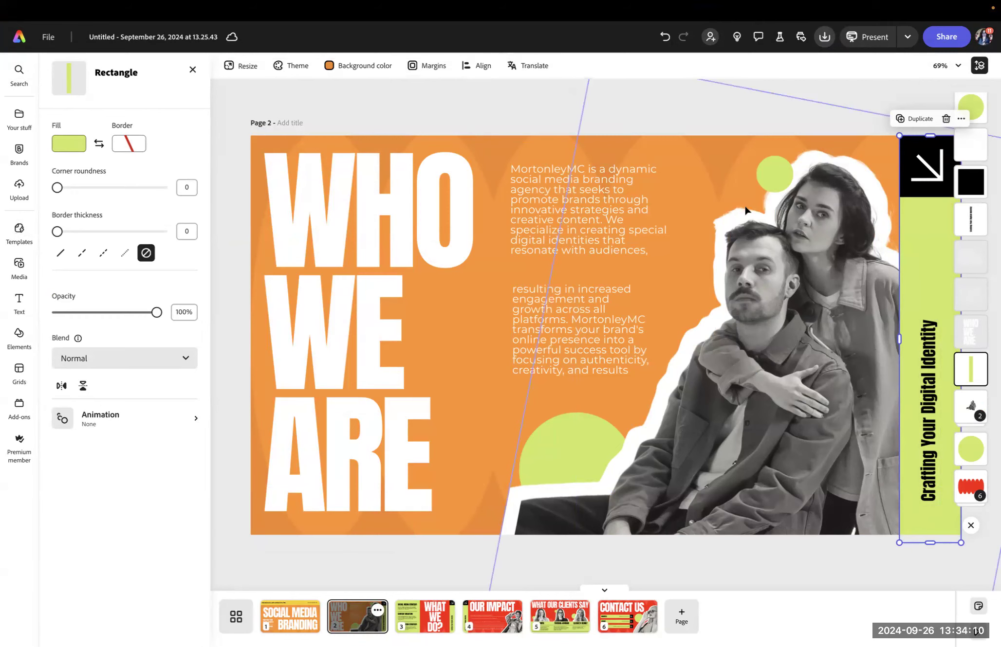
left_click(281, 623)
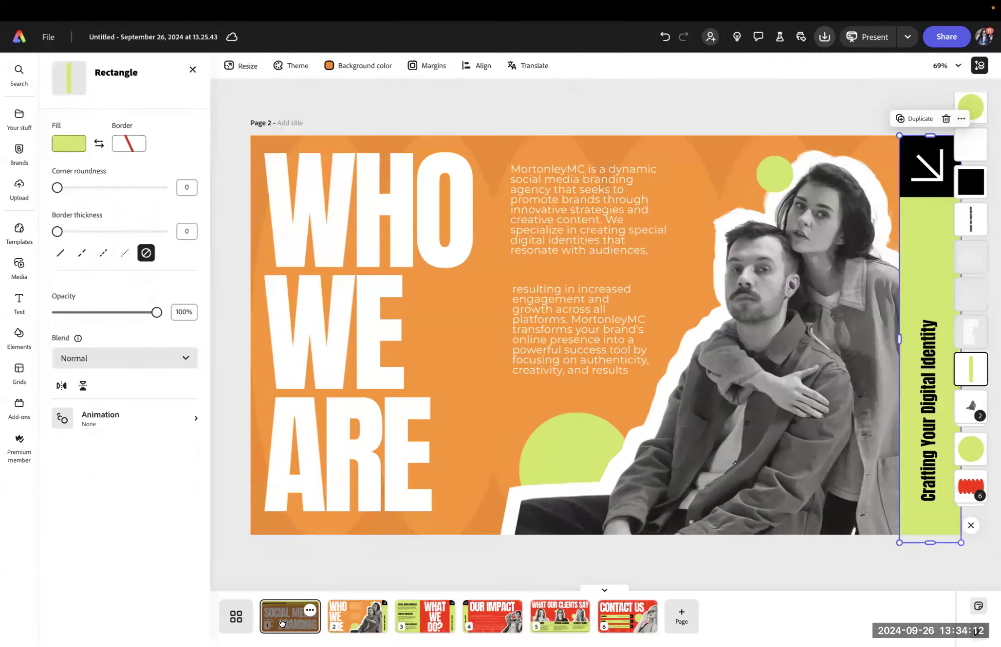
left_click(336, 151)
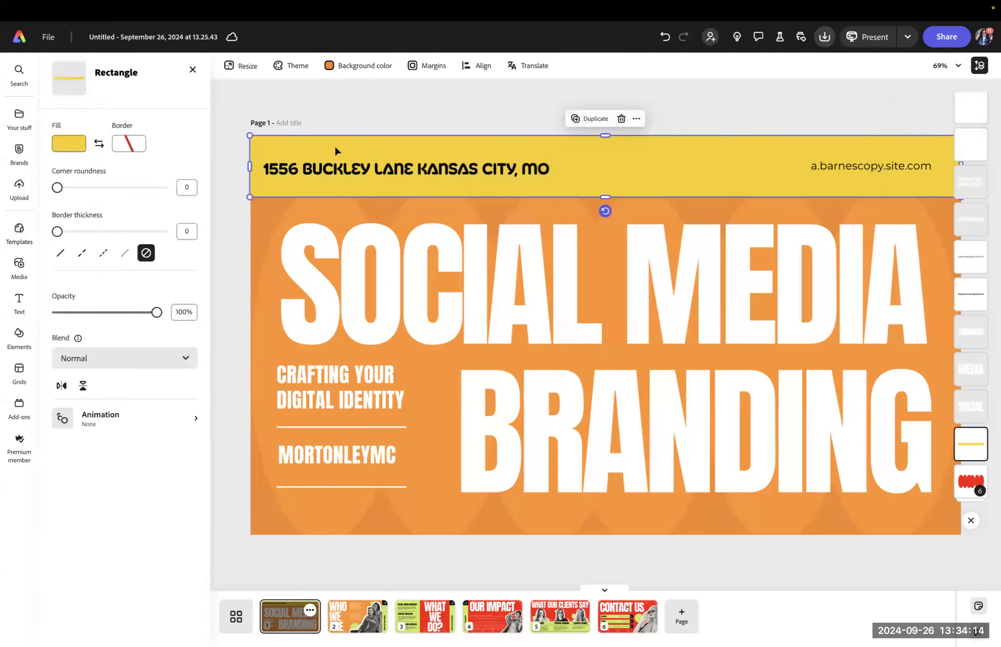
left_click(67, 145)
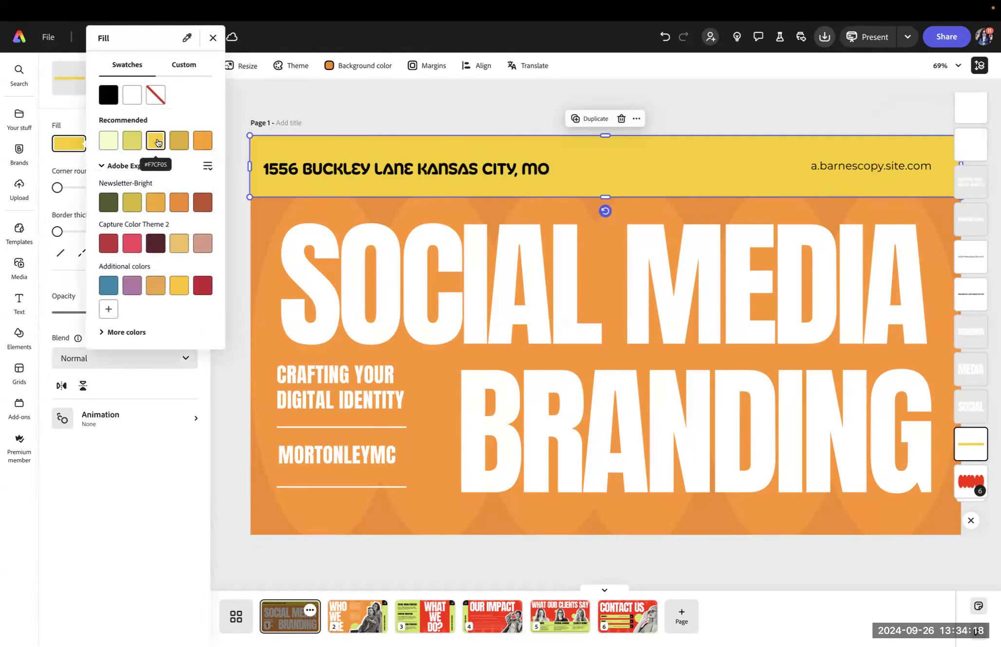
left_click(295, 106)
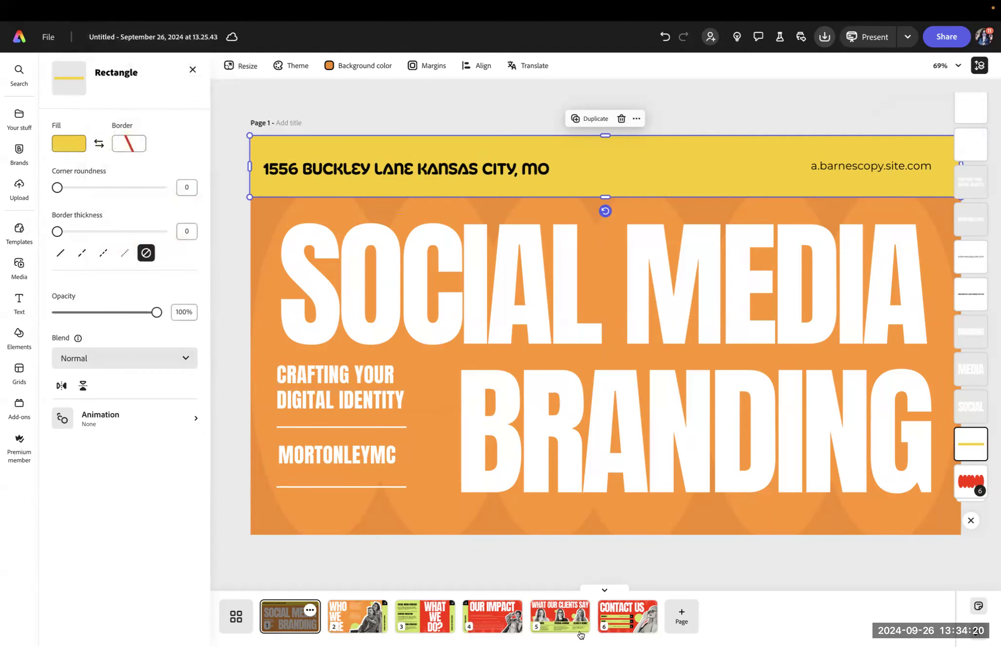
left_click(424, 617)
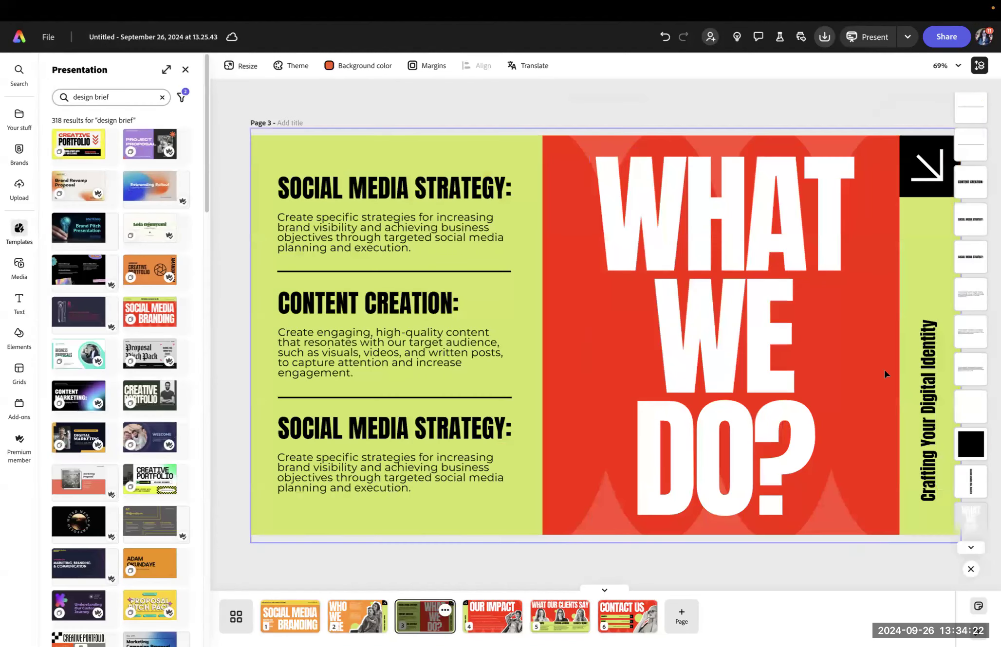
Step: Recolour page 2's green vertical bar, trying swatches #F2A720 and #F2BF5E before applying the recommended light yellow
left_click(346, 622)
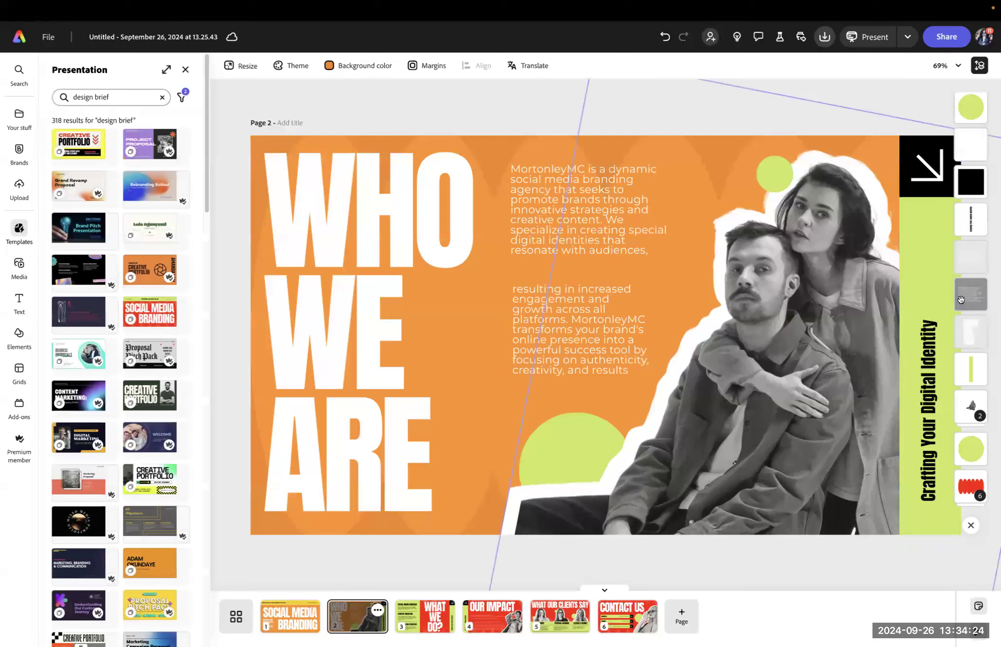
left_click(943, 283)
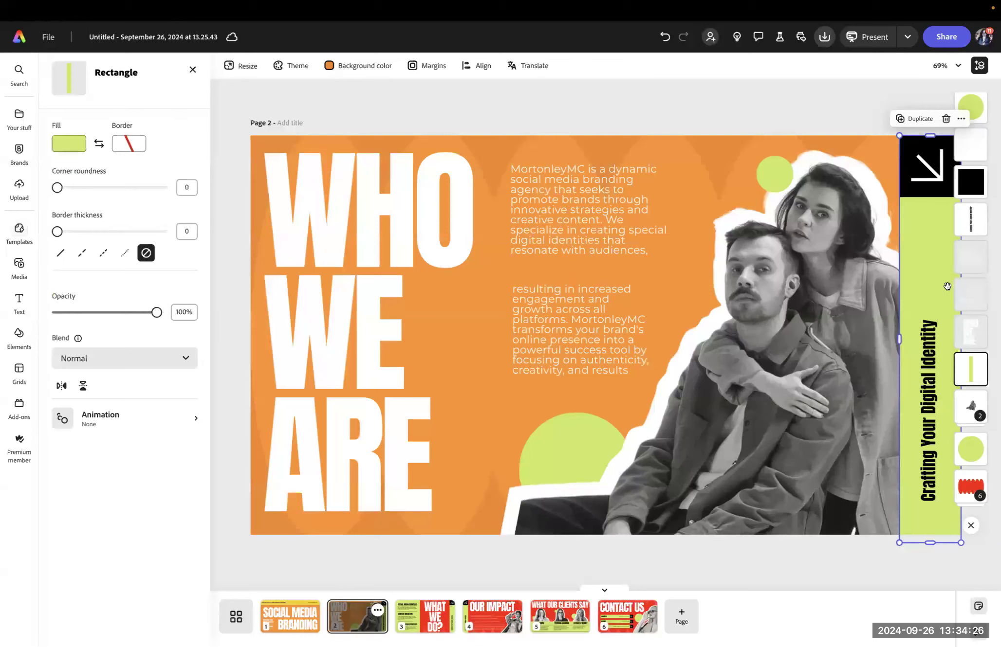
left_click(69, 145)
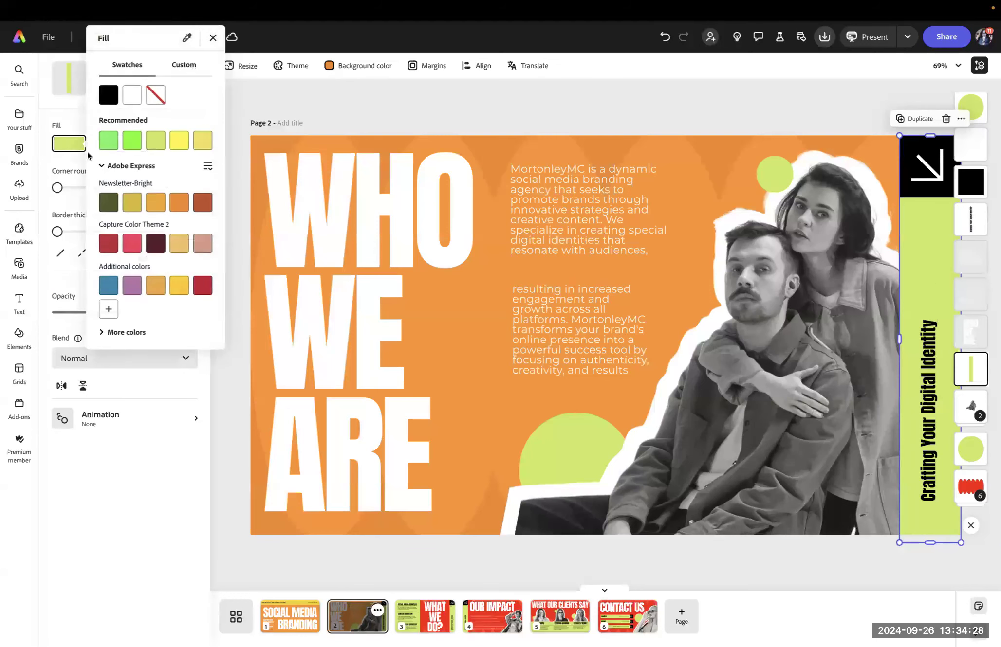
left_click(155, 204)
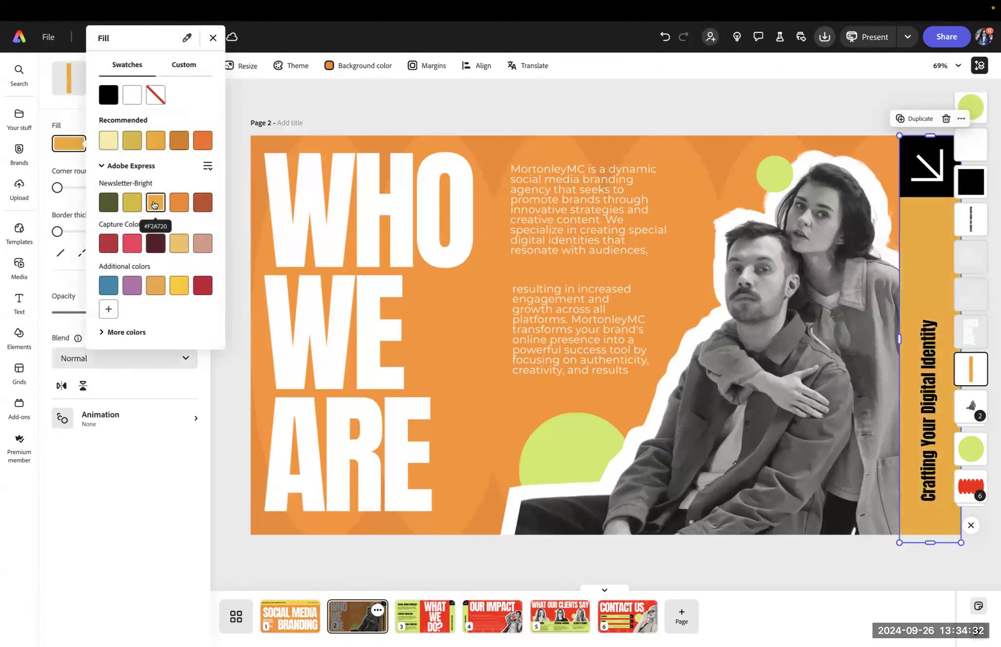
left_click(176, 243)
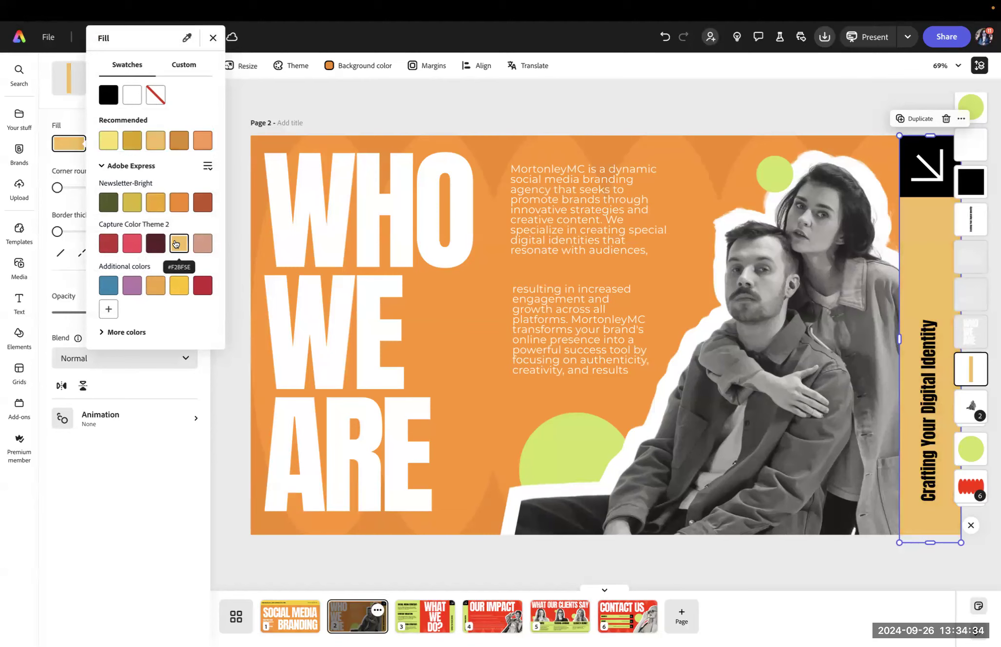
left_click(108, 140)
left_click(390, 115)
mouse_move(503, 641)
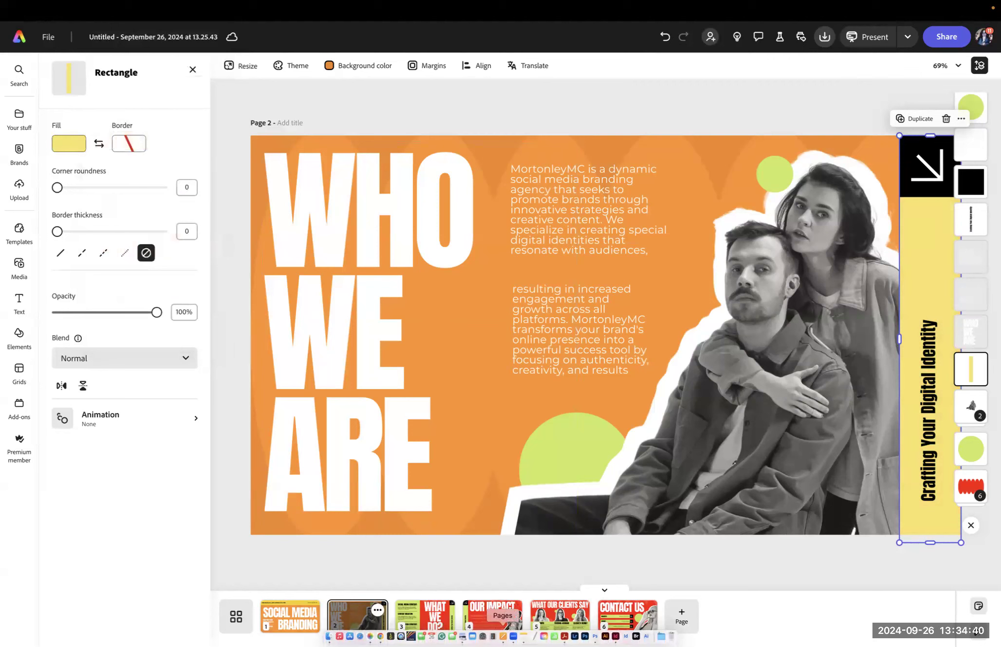
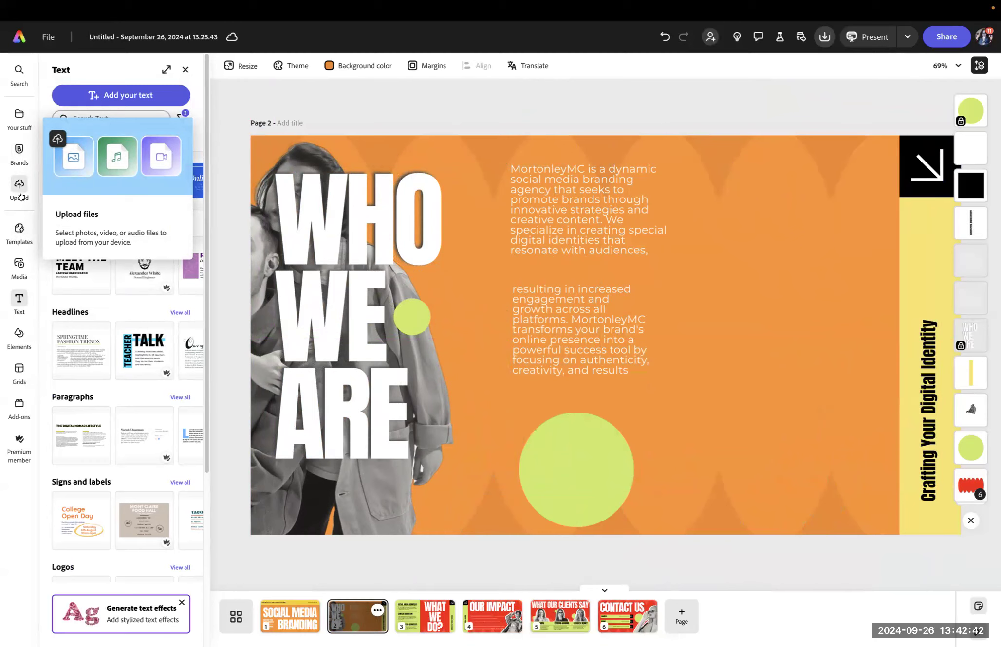
Step: Add a Portrait (3:4) generated-image placeholder to page 2, enlarge it and move it between the body text and the yellow bar
left_click(19, 267)
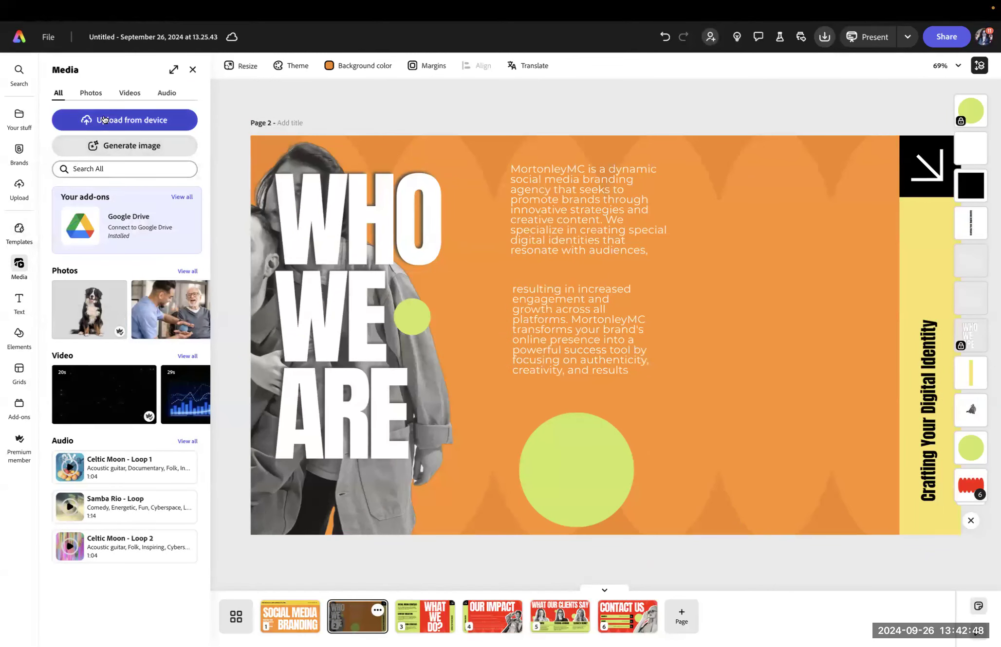
left_click(121, 147)
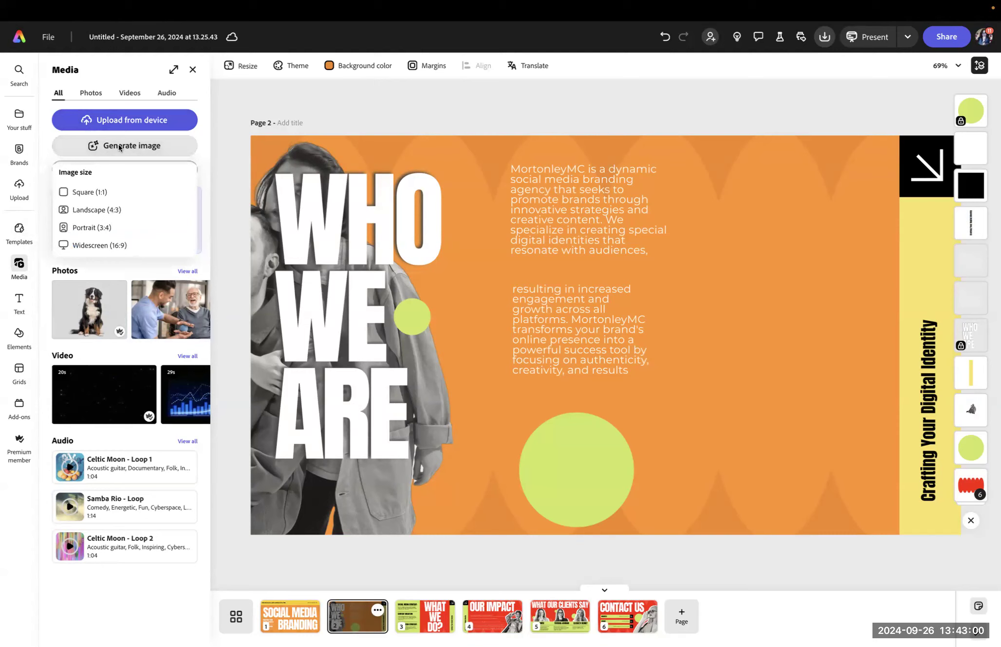
left_click(92, 227)
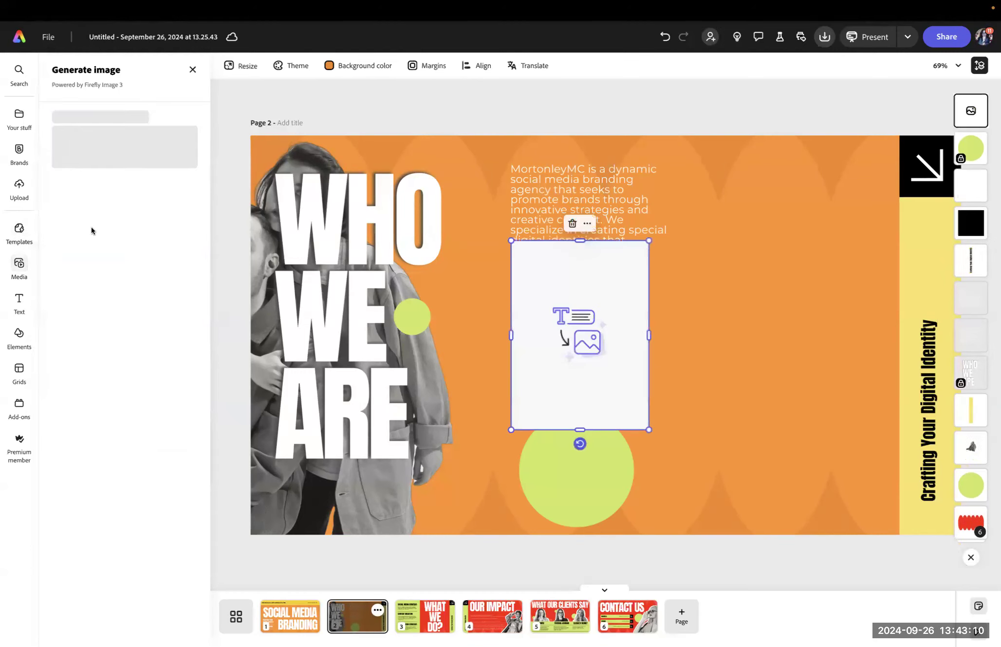
left_click_drag(648, 240, 684, 142)
left_click_drag(621, 194, 766, 230)
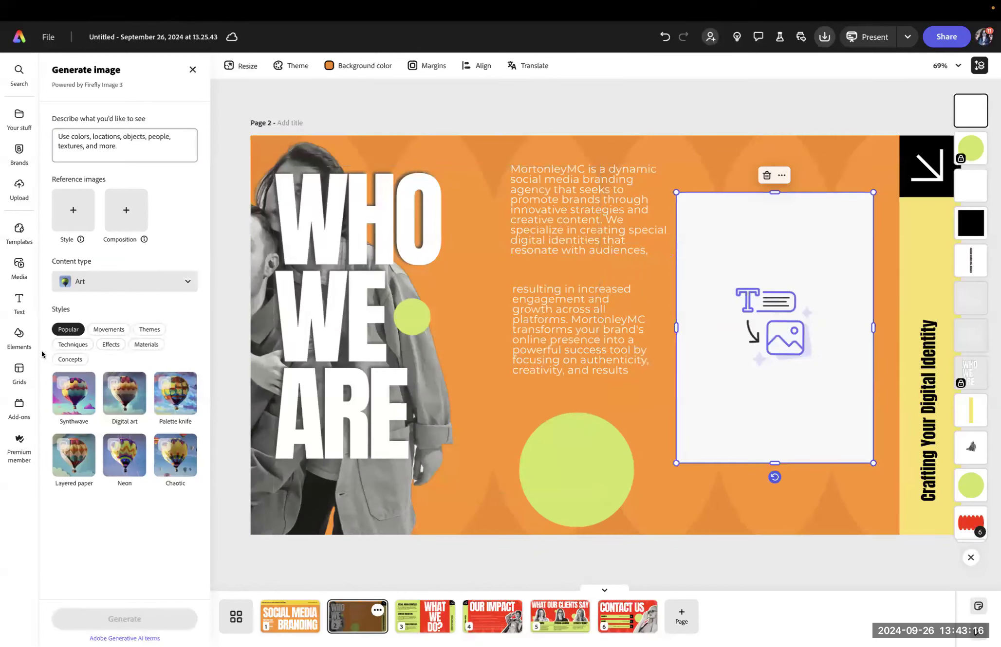
Step: Generate images from the prompt "Sustainable food"
left_click(145, 146)
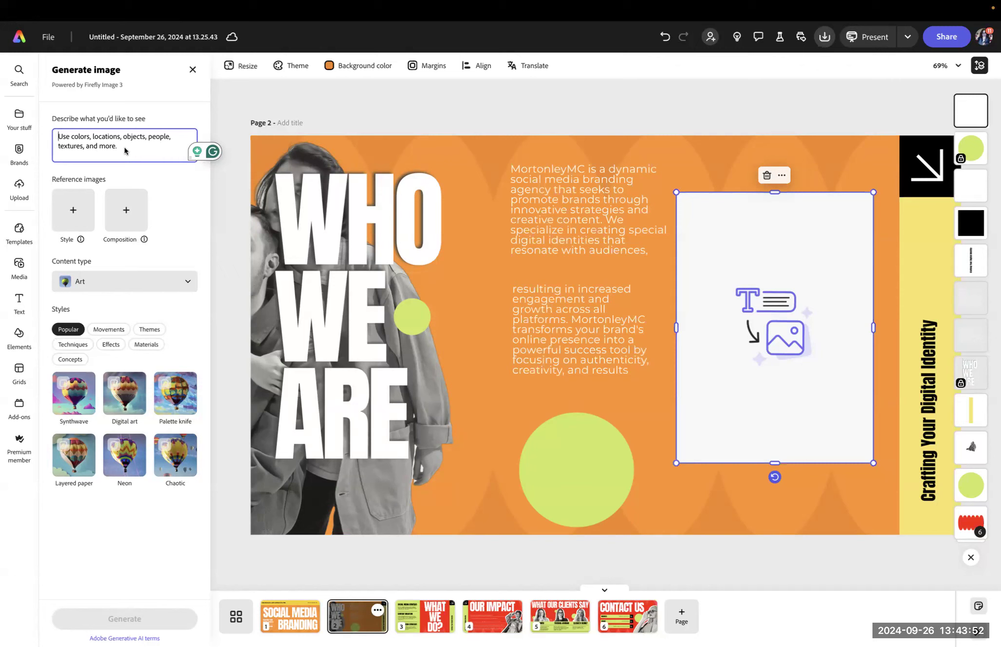
type("Sustainable food")
key("Return")
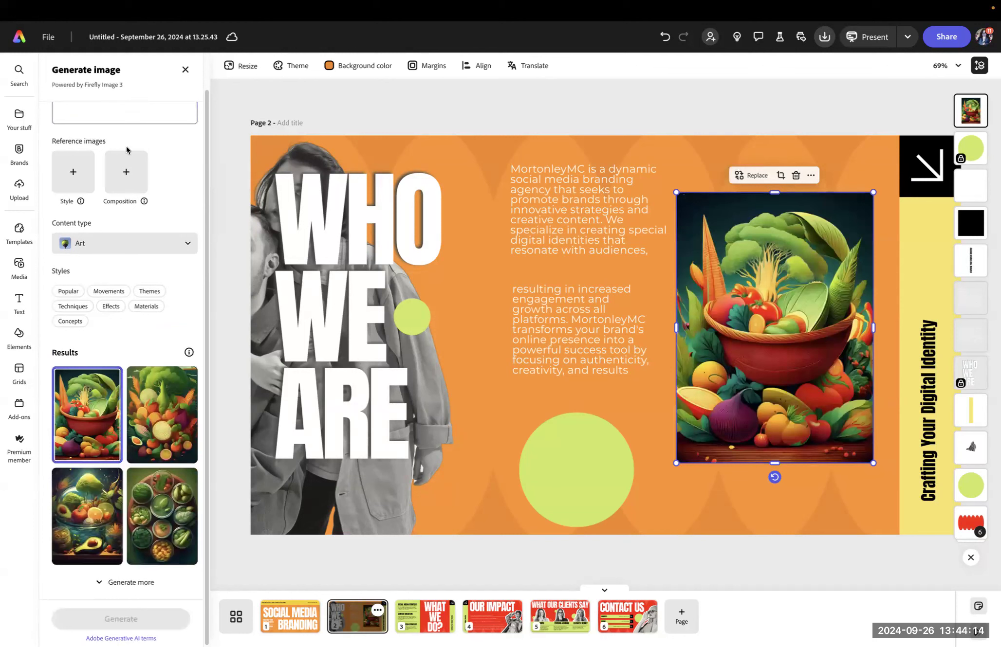
Step: Preview the other generated food images and choose the glass bowl of fruit with the avocado for page 2
left_click(151, 410)
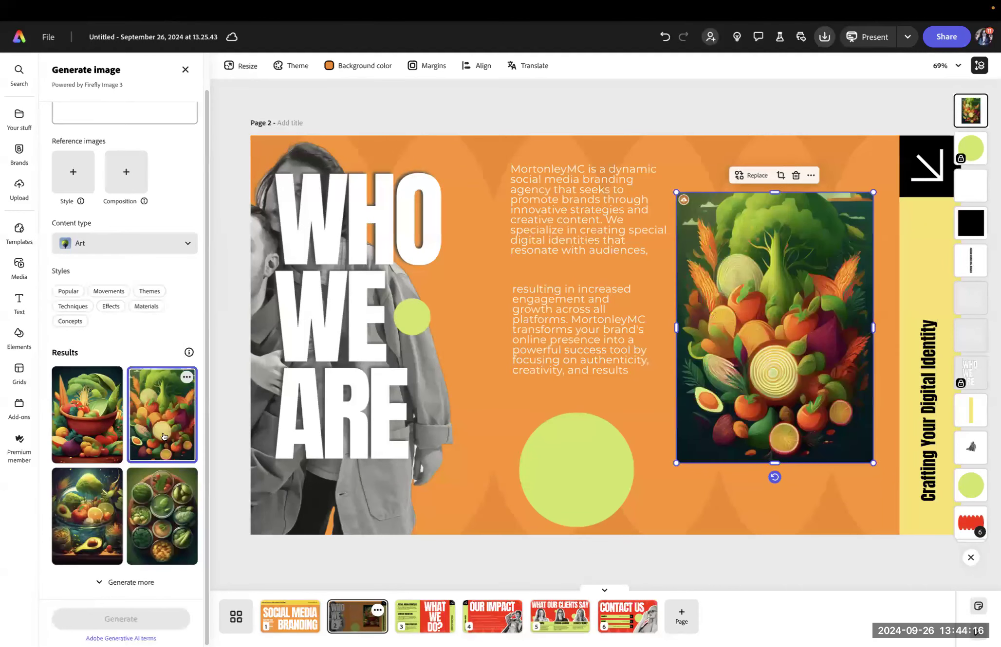
left_click(167, 516)
left_click(77, 531)
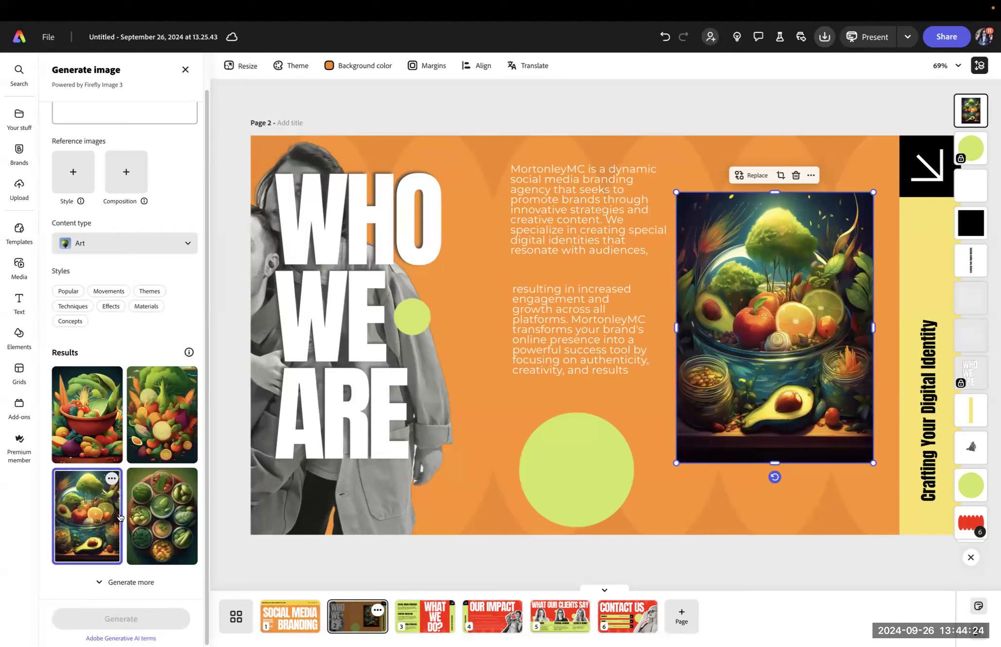
Step: Set the image generation content type to Graphic and choose the Palette knife style
left_click(105, 247)
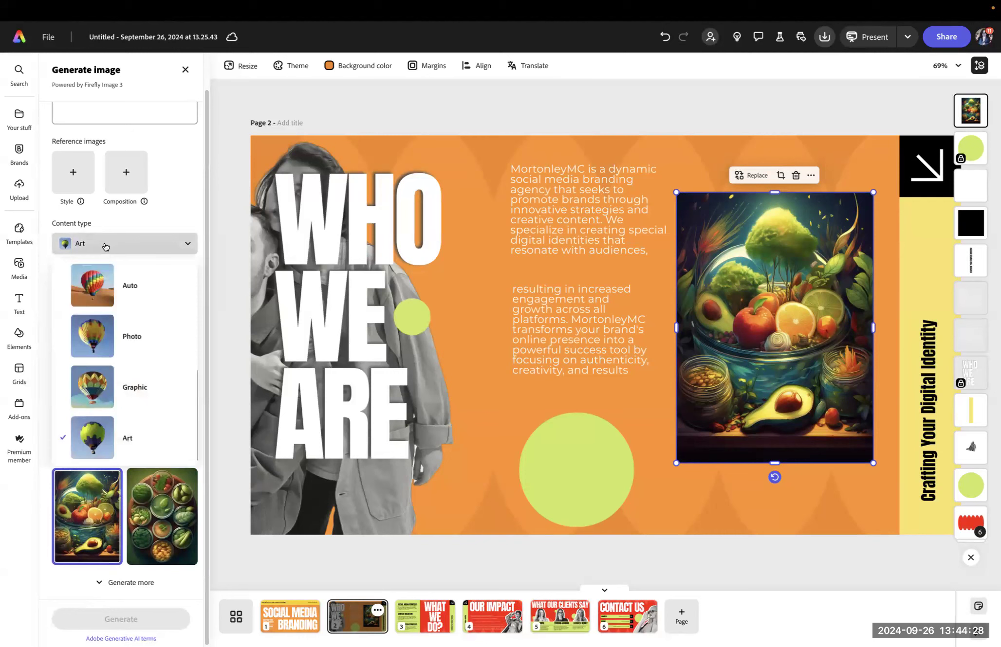
left_click(105, 247)
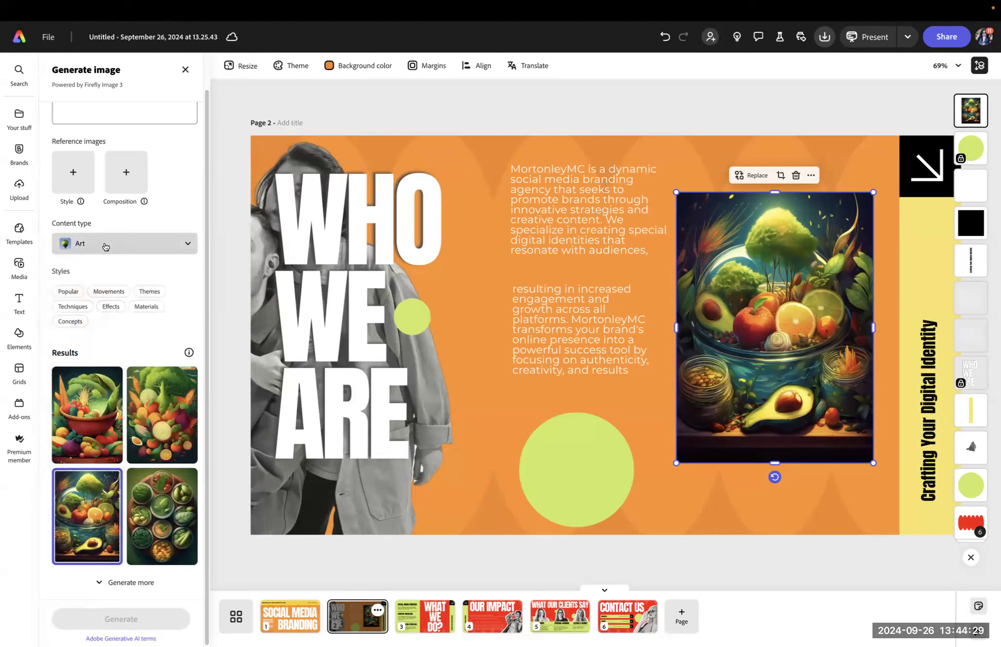
left_click(189, 245)
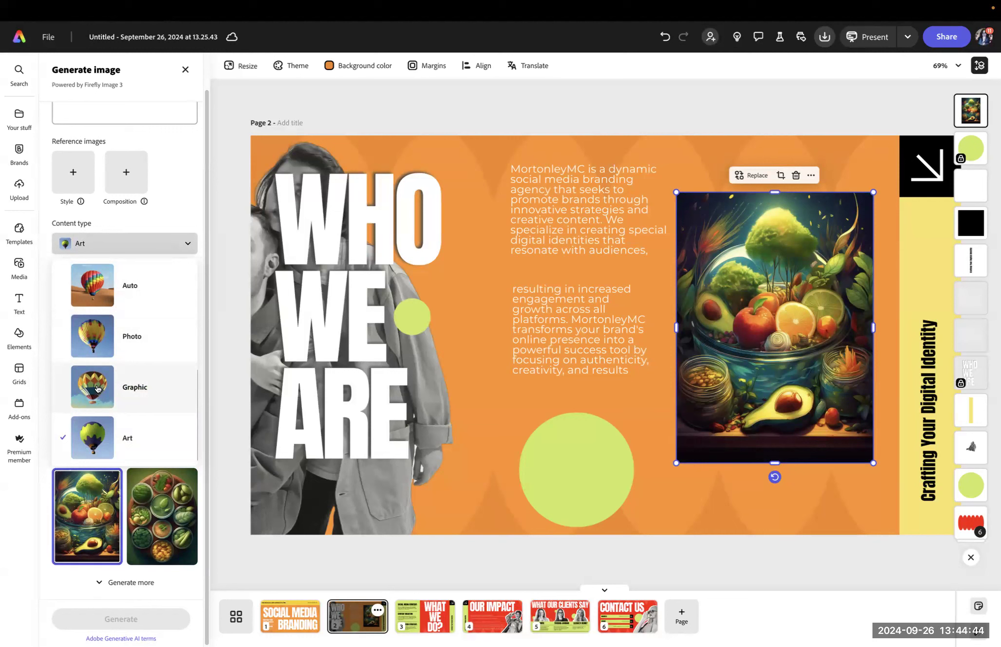
left_click(97, 388)
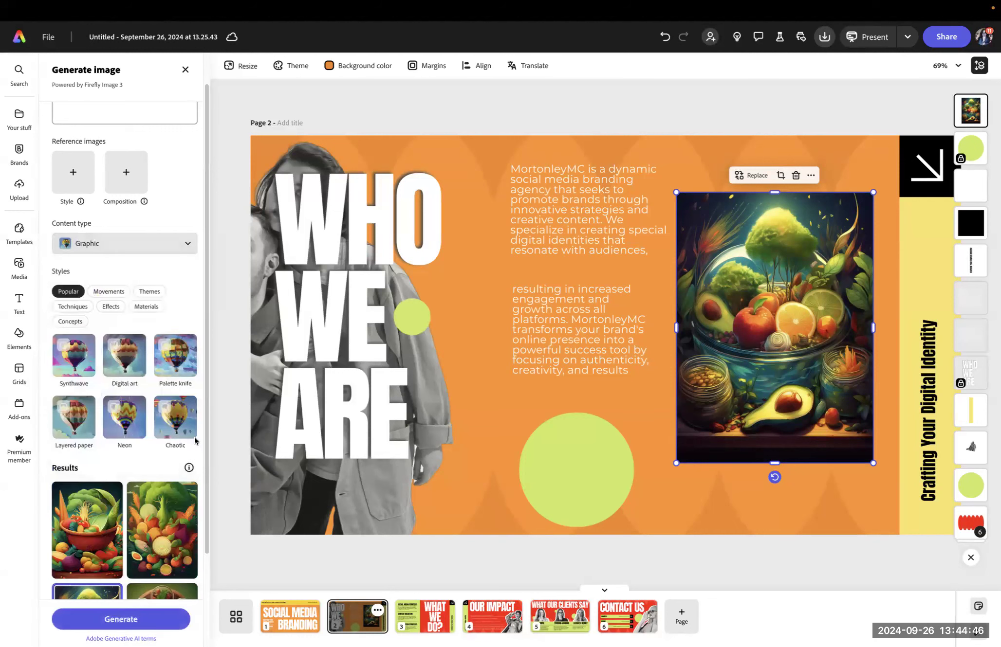
left_click_drag(205, 458, 211, 550)
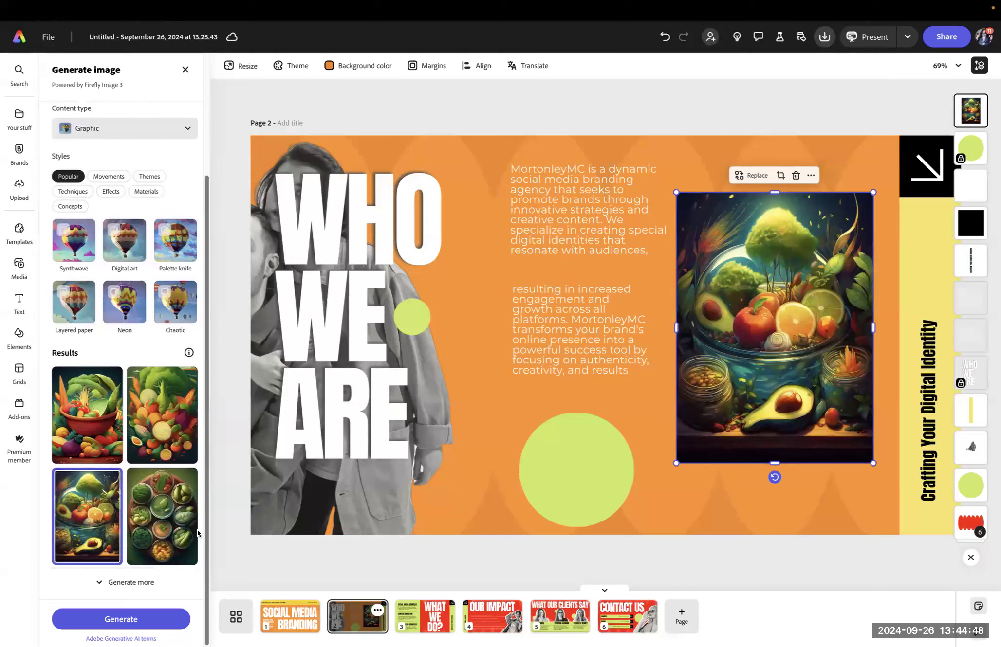
left_click(173, 262)
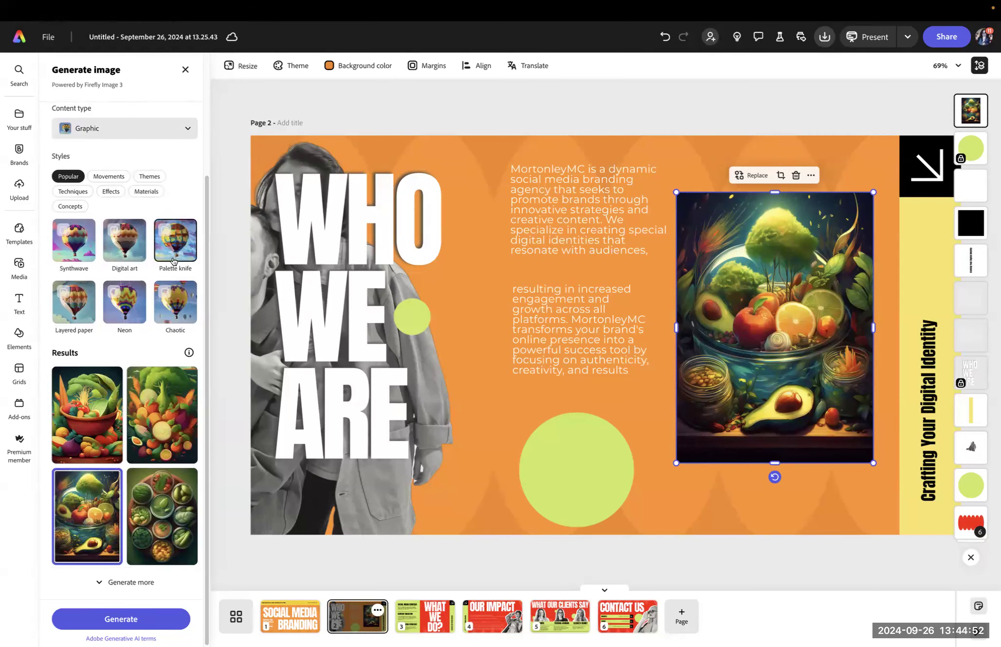
Step: Regenerate the sustainable food images with the Layered paper and Collage styles and choose the hands holding the vegetable globe
left_click(79, 304)
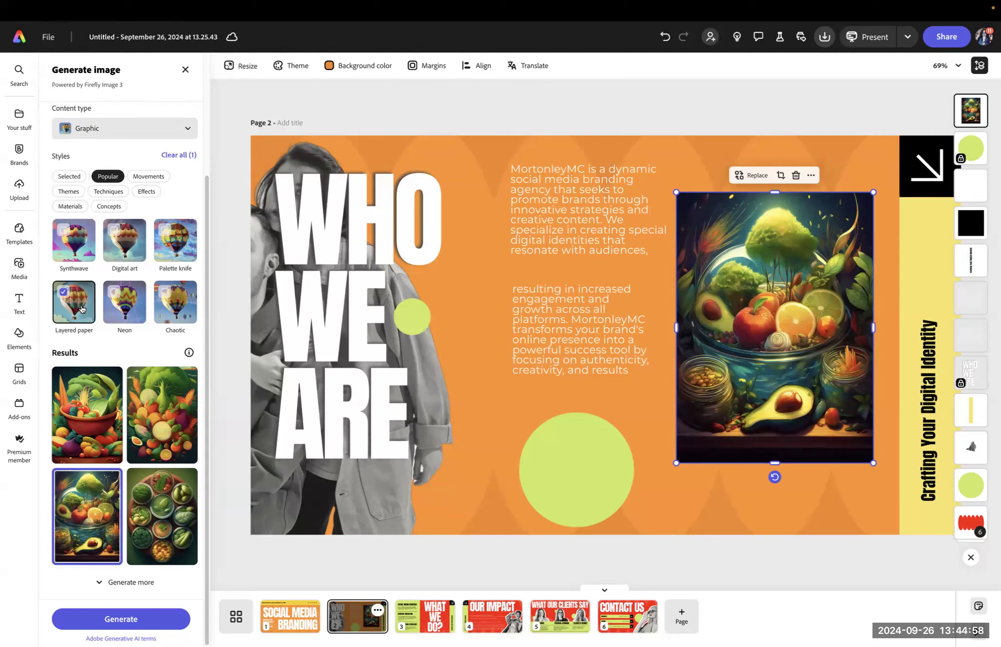
left_click(71, 192)
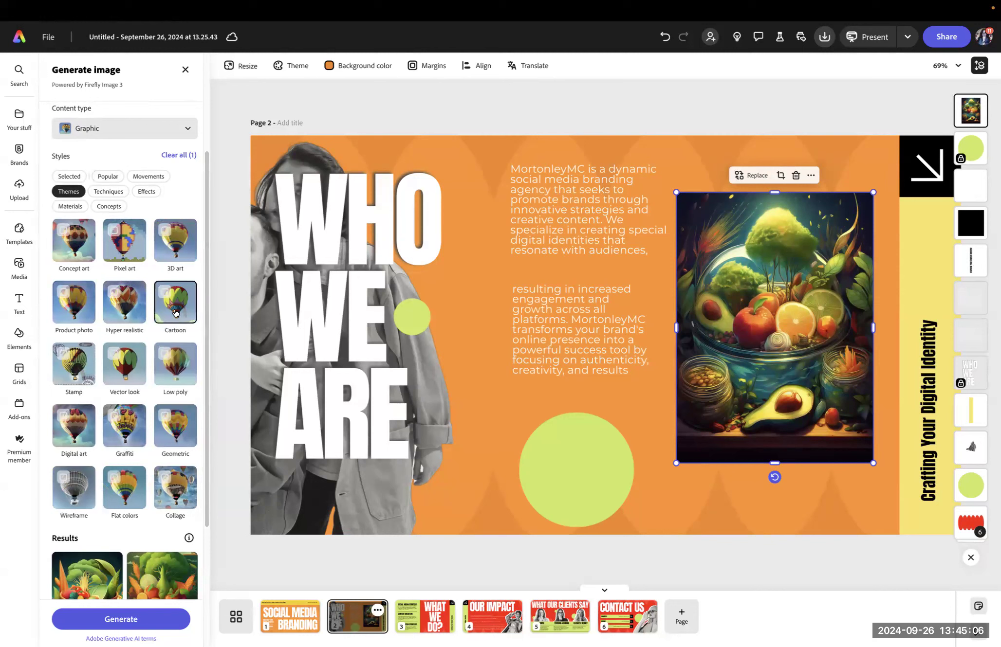
left_click(173, 489)
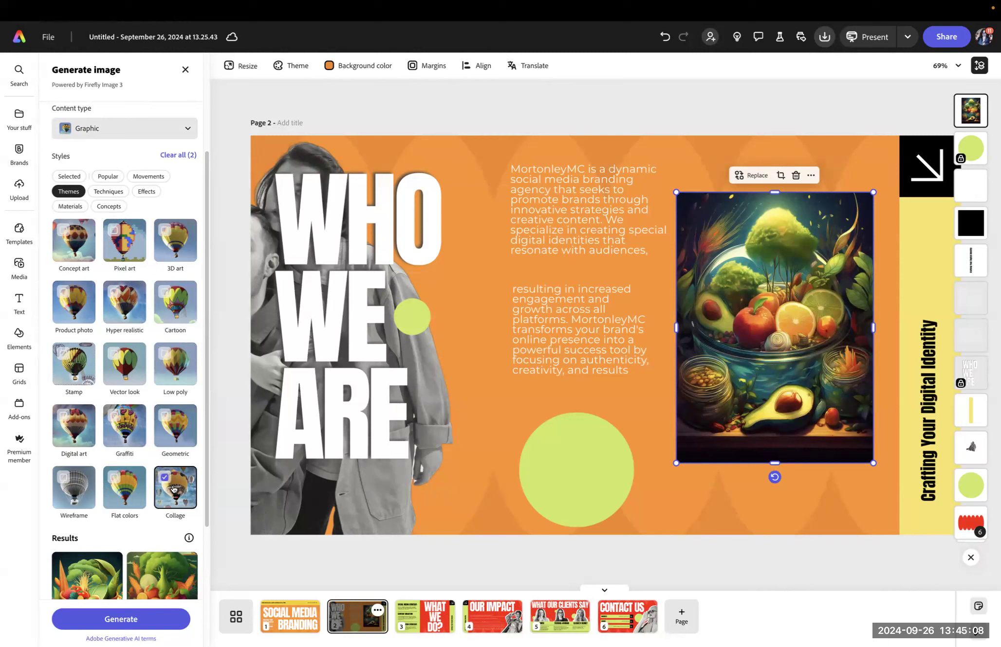
left_click_drag(205, 520, 205, 612)
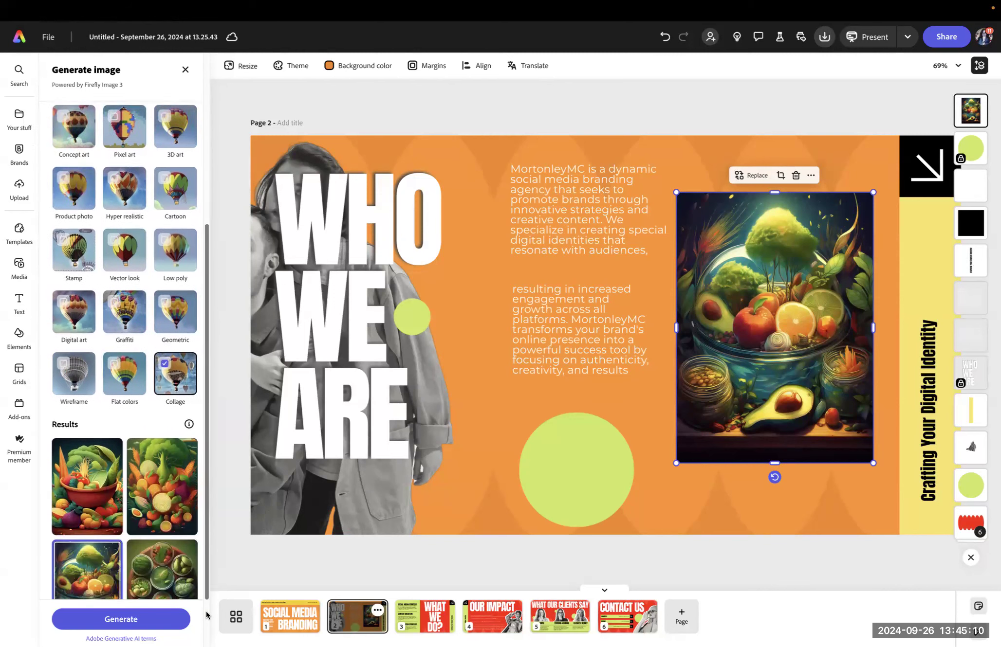
left_click(114, 620)
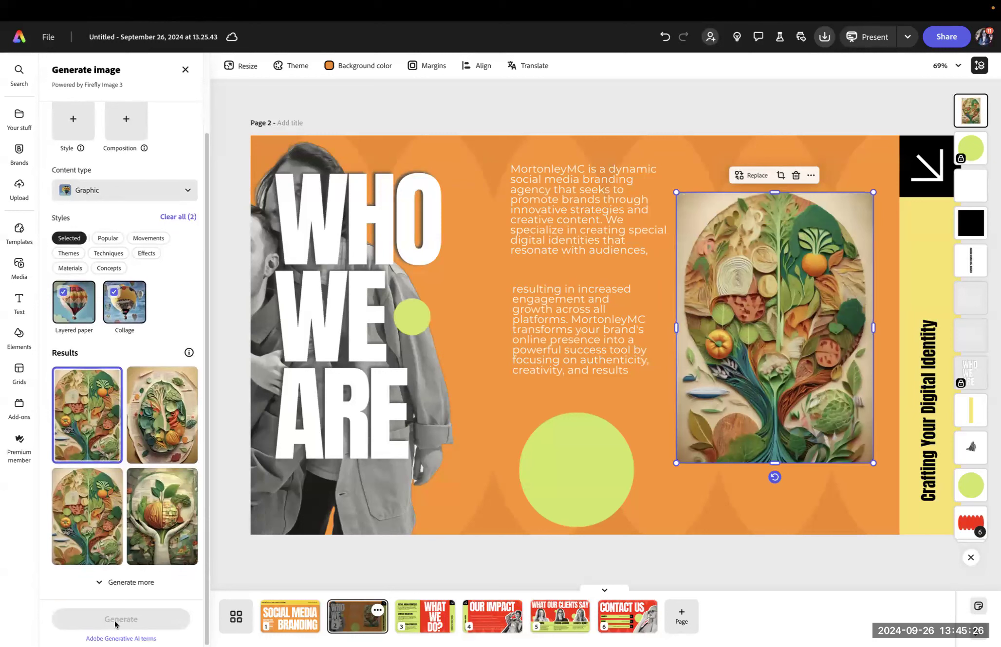
left_click(165, 553)
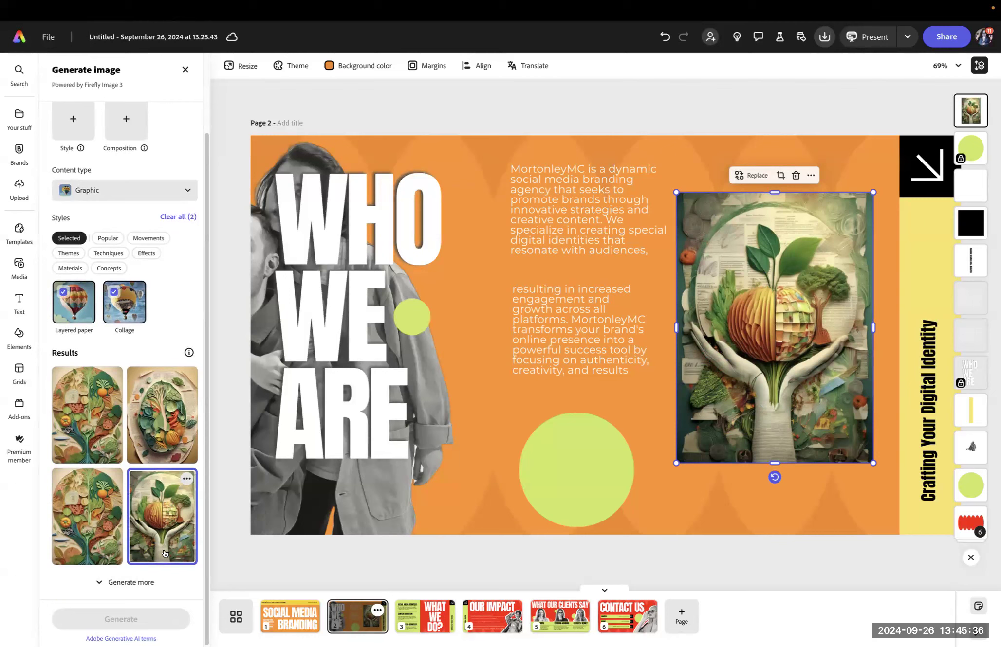
Step: Shift the generated image slightly lower on page 2 and place a duplicate of it over the WHO WE ARE heading
left_click_drag(735, 409, 739, 422)
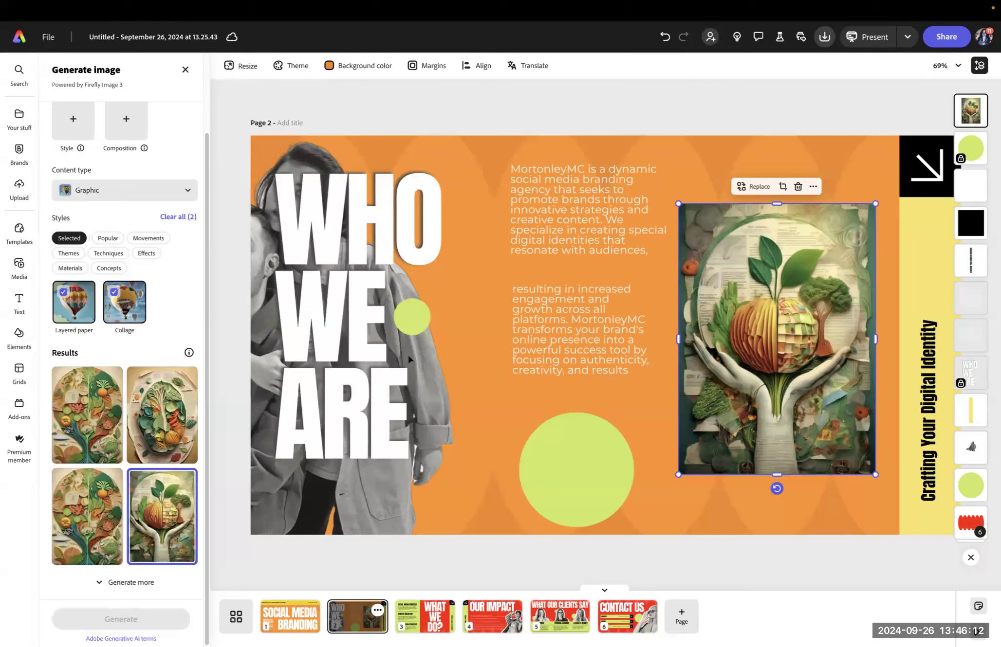
key("alt")
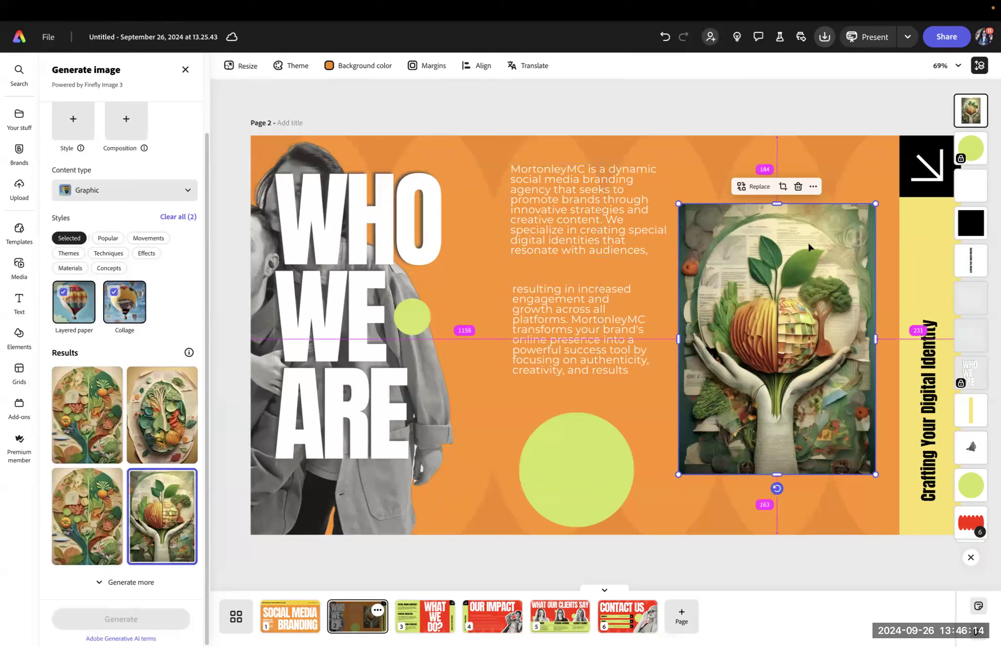
left_click_drag(809, 247, 501, 261)
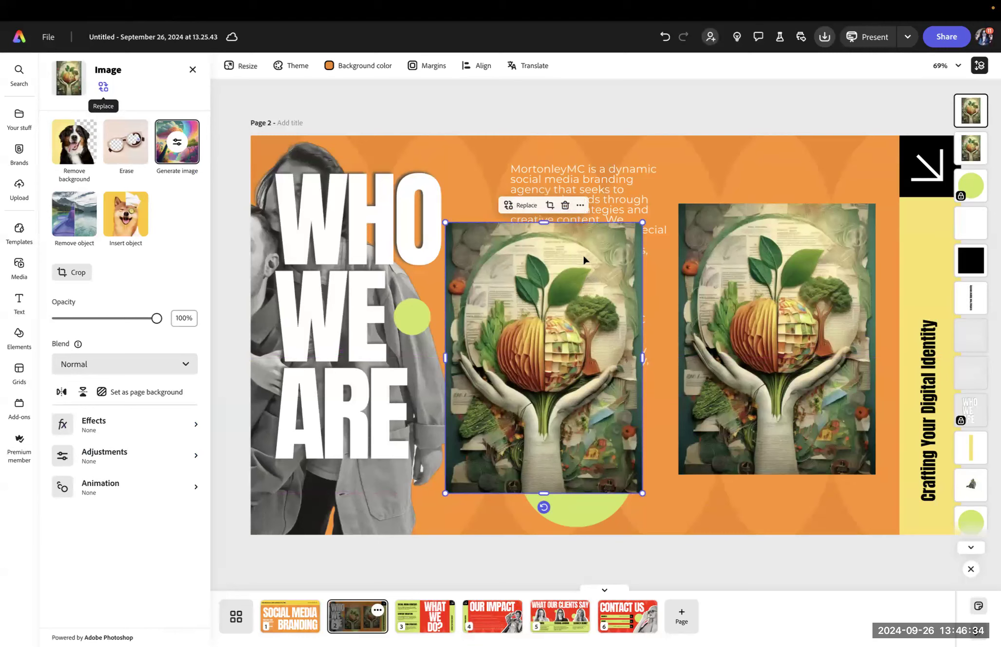
left_click_drag(573, 295, 393, 313)
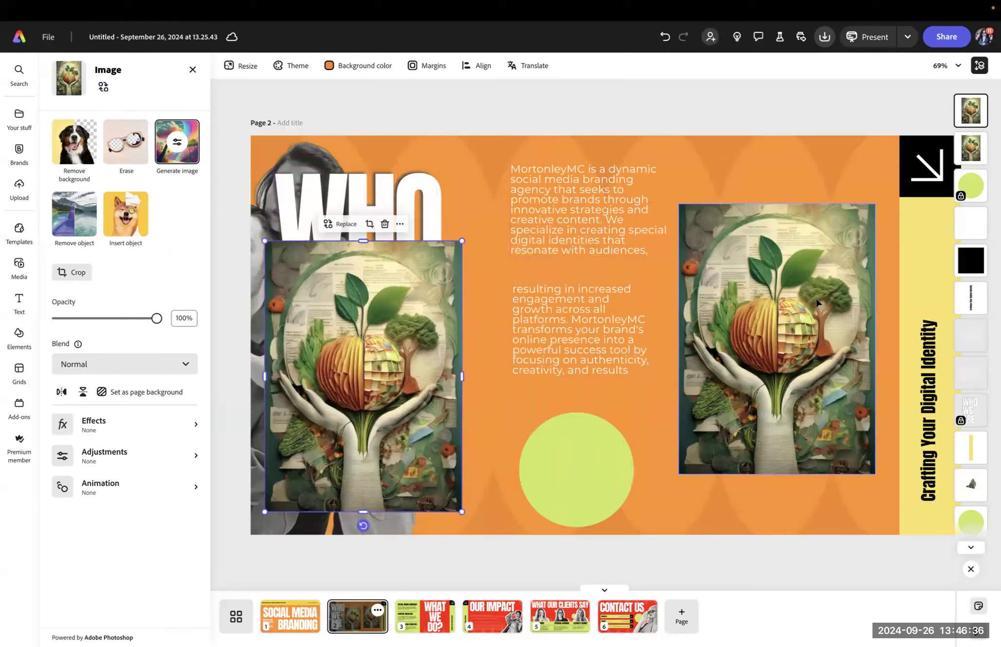
Step: Remove the background from the original hands image beside the yellow bar
left_click(813, 311)
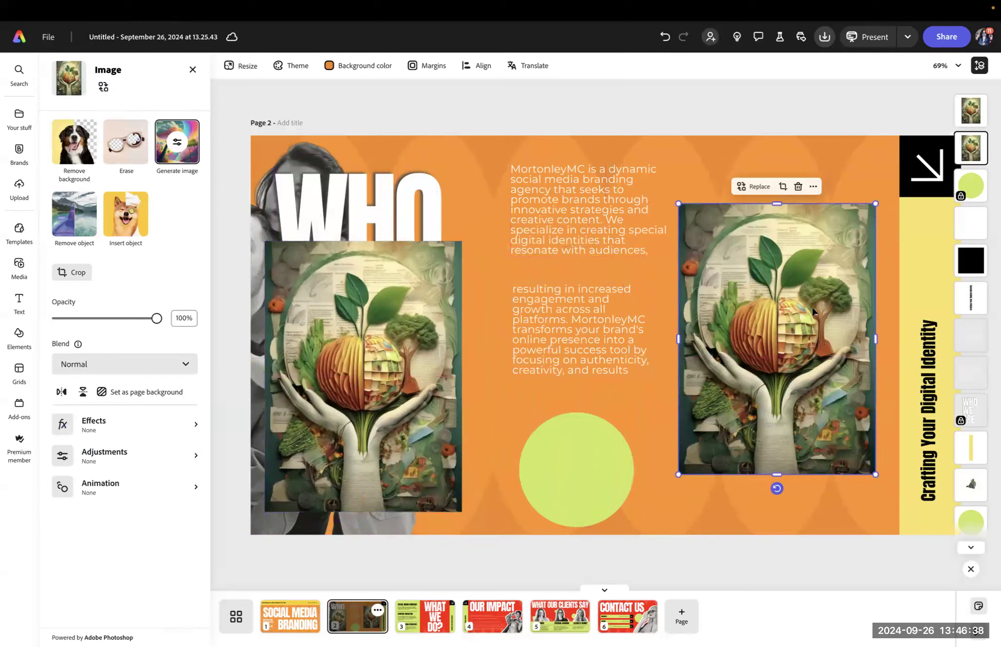
left_click(813, 188)
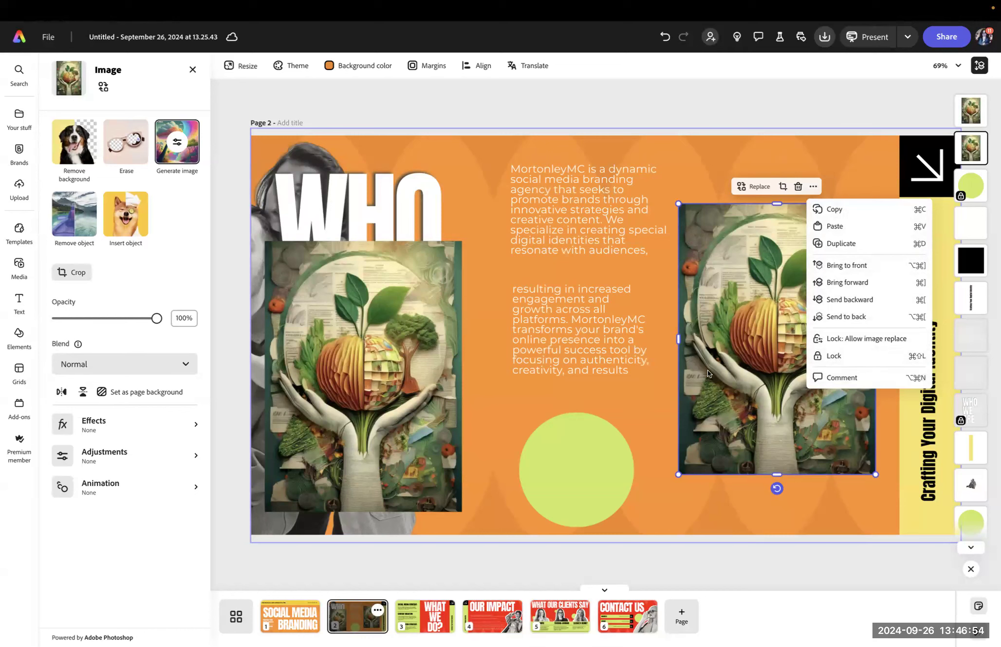
left_click(729, 247)
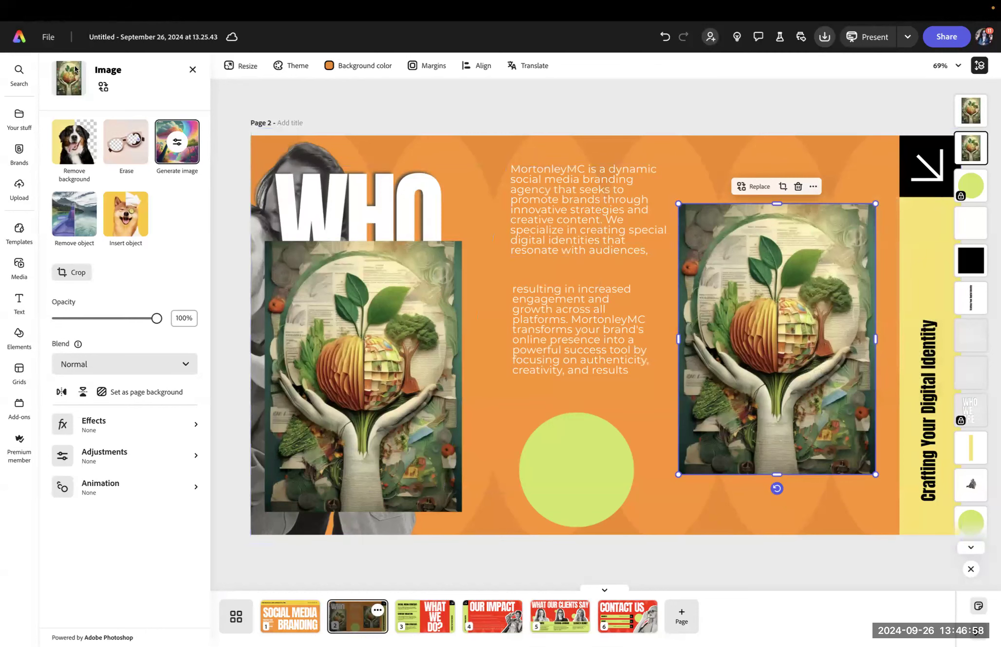
left_click(75, 154)
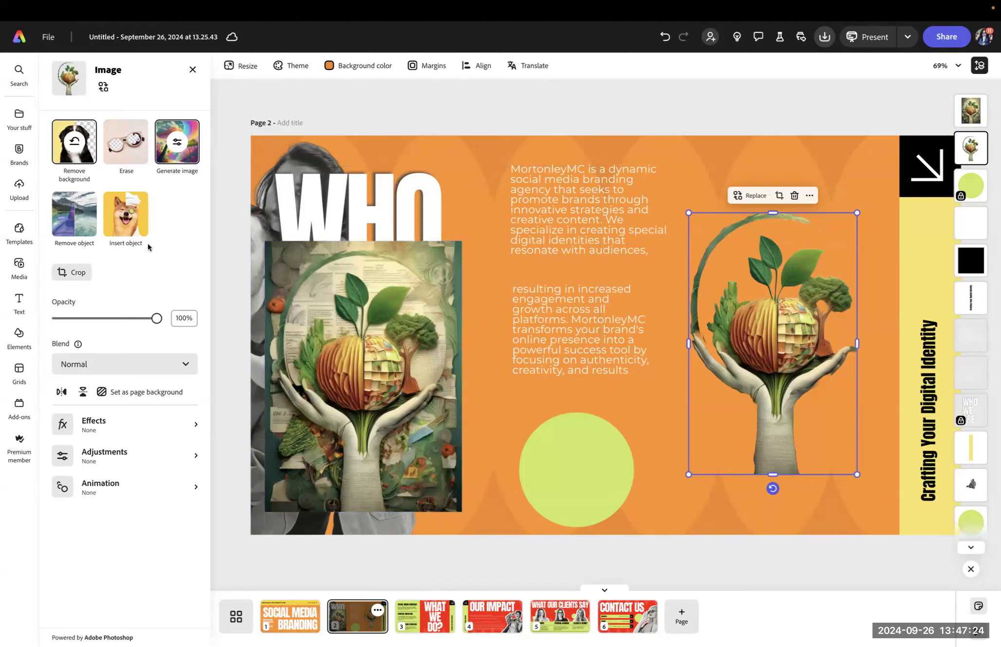
Step: Erase the leftover circular arc around the plant in the cutout image with a Circle brush
left_click(126, 145)
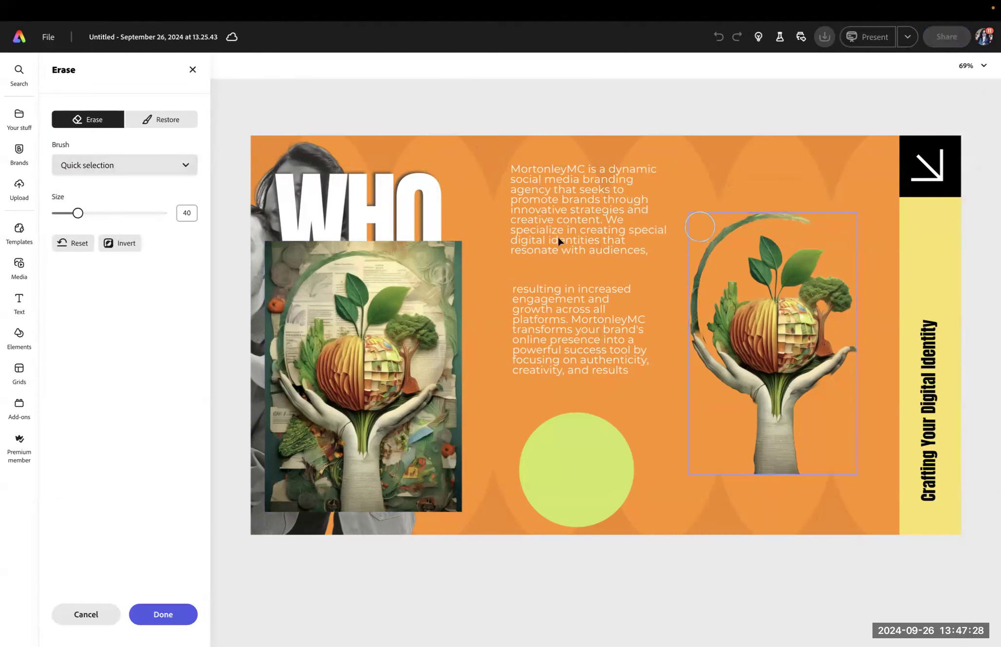
left_click(107, 165)
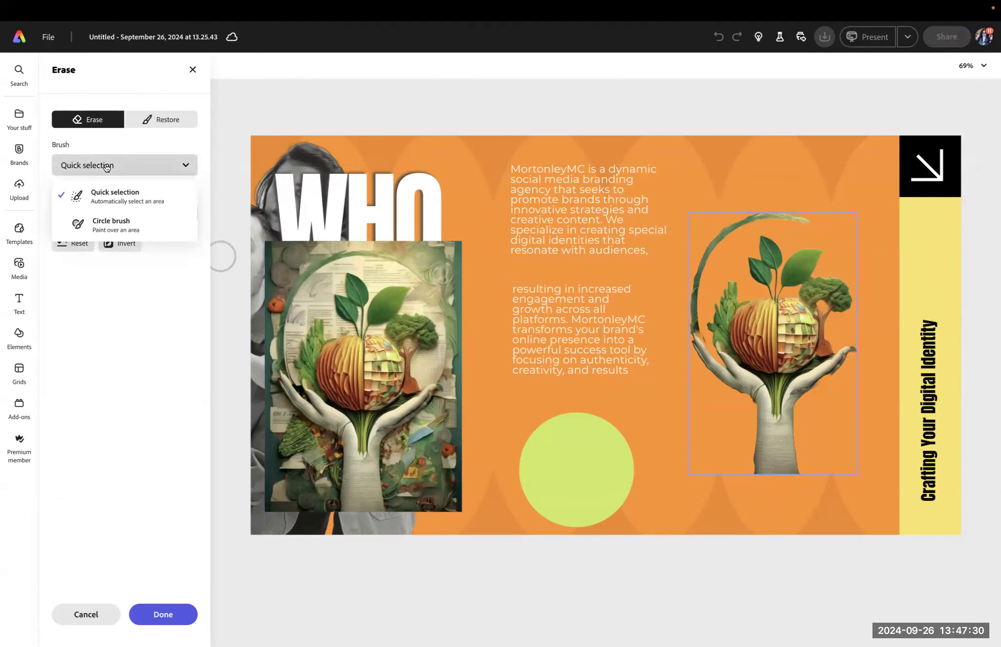
left_click(106, 225)
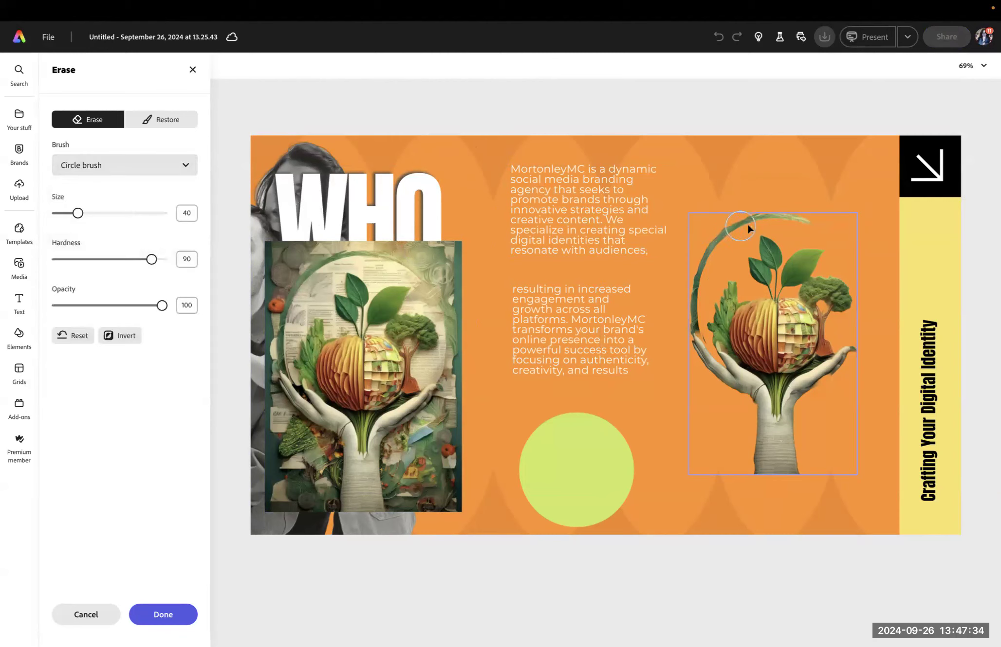
left_click_drag(771, 219, 803, 222)
mouse_move(711, 250)
left_mouse_down()
mouse_move(686, 318)
mouse_move(699, 248)
mouse_move(741, 211)
left_mouse_up()
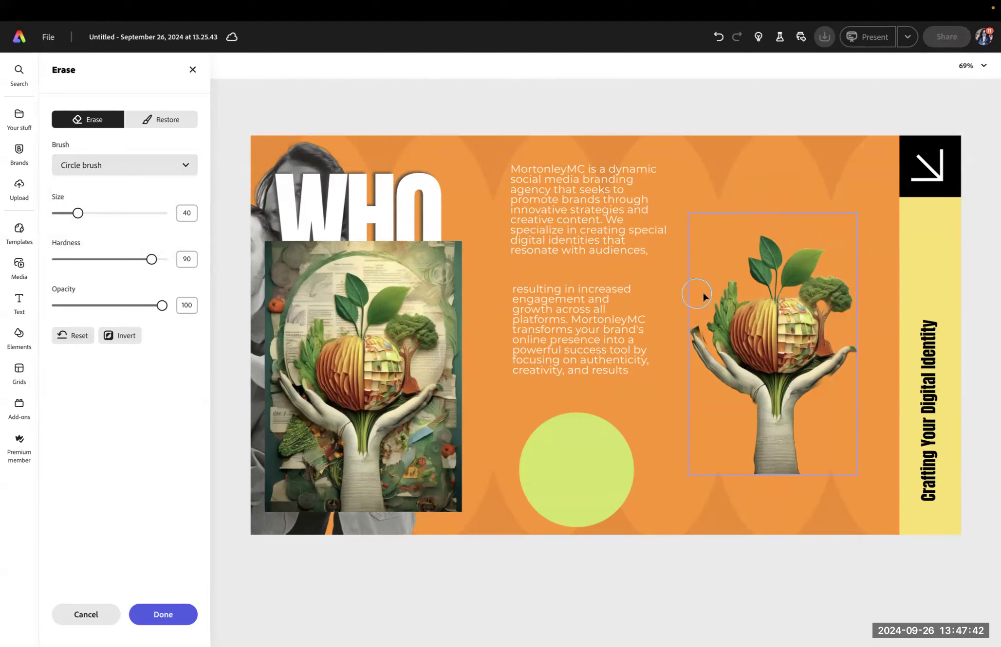
Step: Set the eraser to size 9 and hardness 100, and erase the dark remnant at the left hand's fingertips
key("super+plus")
key("super+plus")
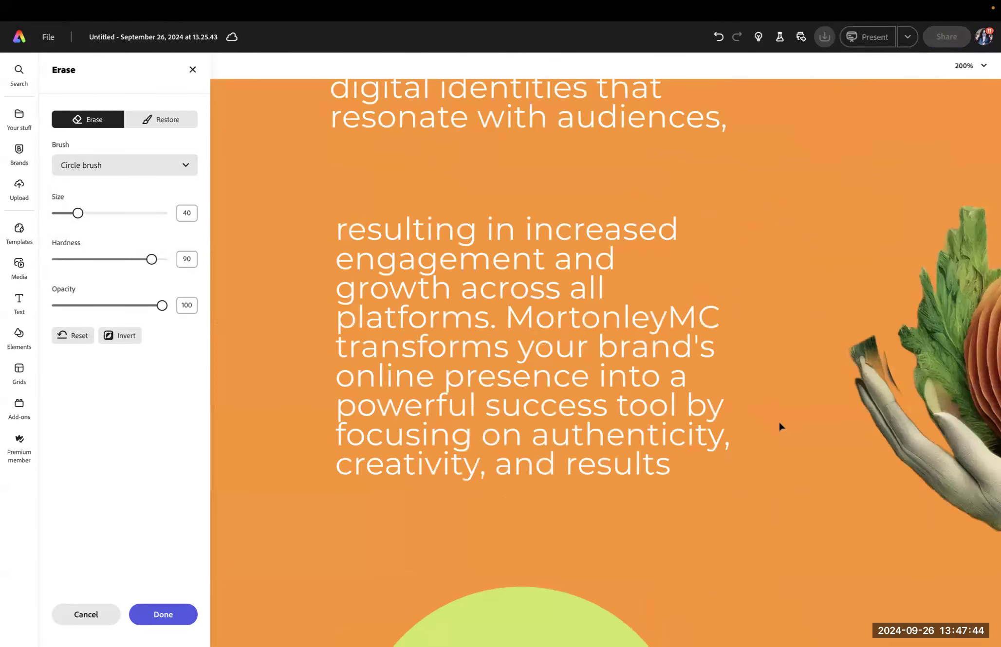
scroll(786, 411, "right", 1)
scroll(787, 411, "down", 1)
scroll(563, 330, "right", 5)
scroll(563, 331, "down", 2)
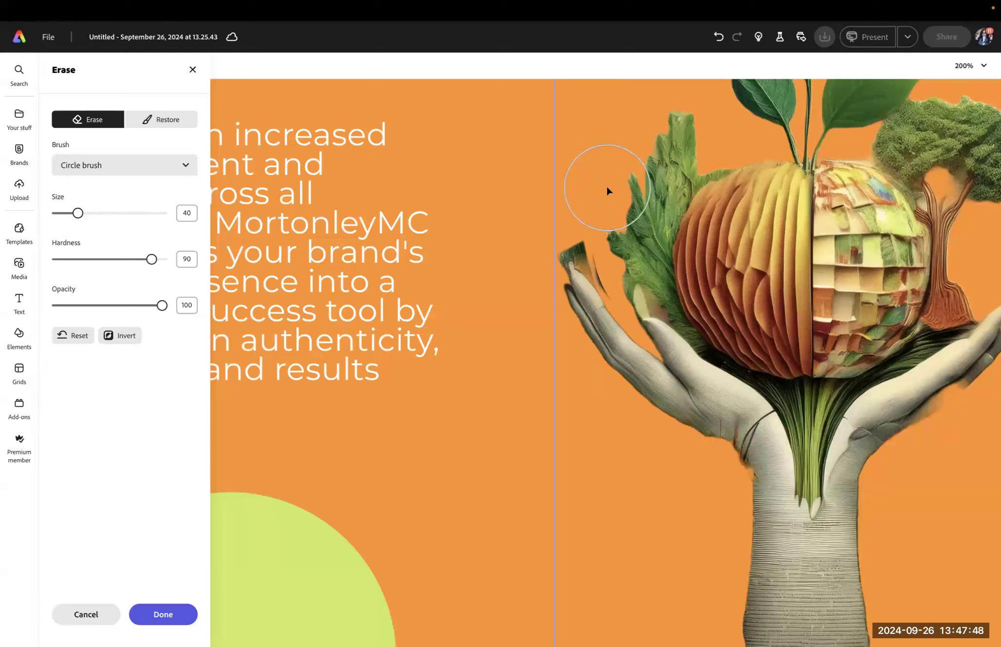
left_click_drag(75, 213, 61, 213)
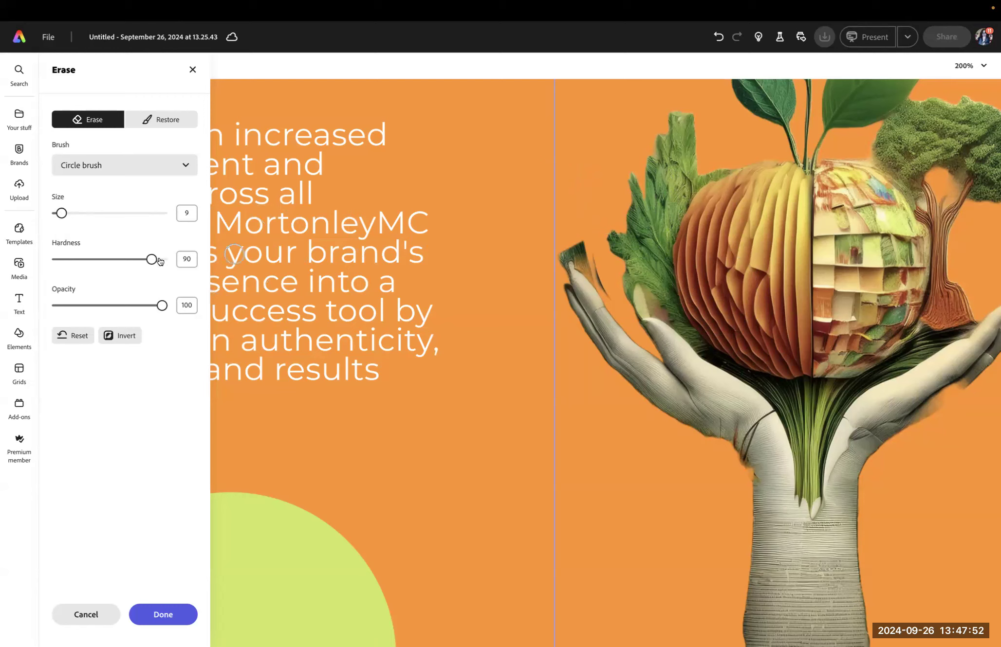
left_click_drag(152, 259, 176, 267)
mouse_move(595, 270)
left_mouse_down()
mouse_move(583, 248)
mouse_move(604, 284)
mouse_move(576, 248)
mouse_move(610, 294)
mouse_move(576, 252)
mouse_move(563, 254)
mouse_move(559, 278)
mouse_move(581, 259)
left_mouse_up()
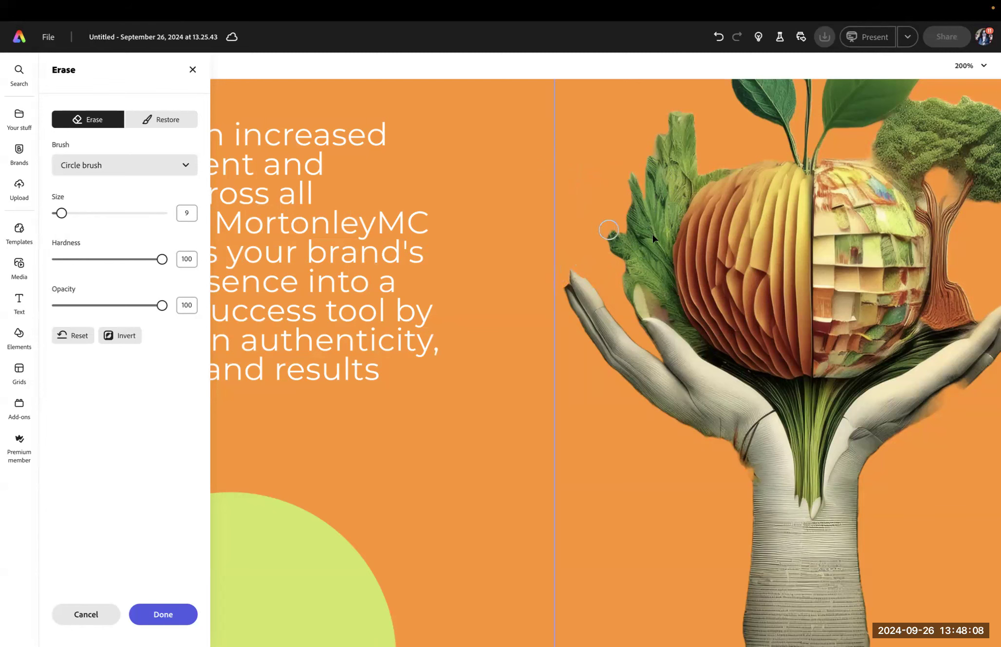
Step: Try erasing the green remnant at the right hand's fingertips in the cutout, and undo the stroke
key("space")
left_click_drag(750, 285, 420, 268)
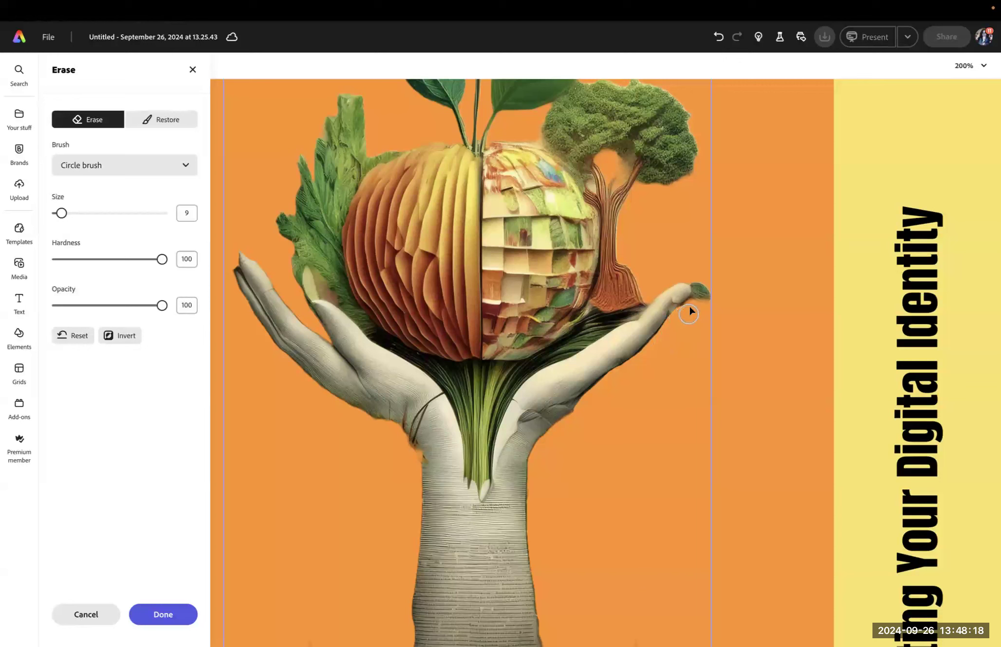
left_click_drag(697, 283, 698, 303)
mouse_move(535, 316)
left_mouse_down()
mouse_move(578, 418)
mouse_move(585, 514)
left_mouse_up()
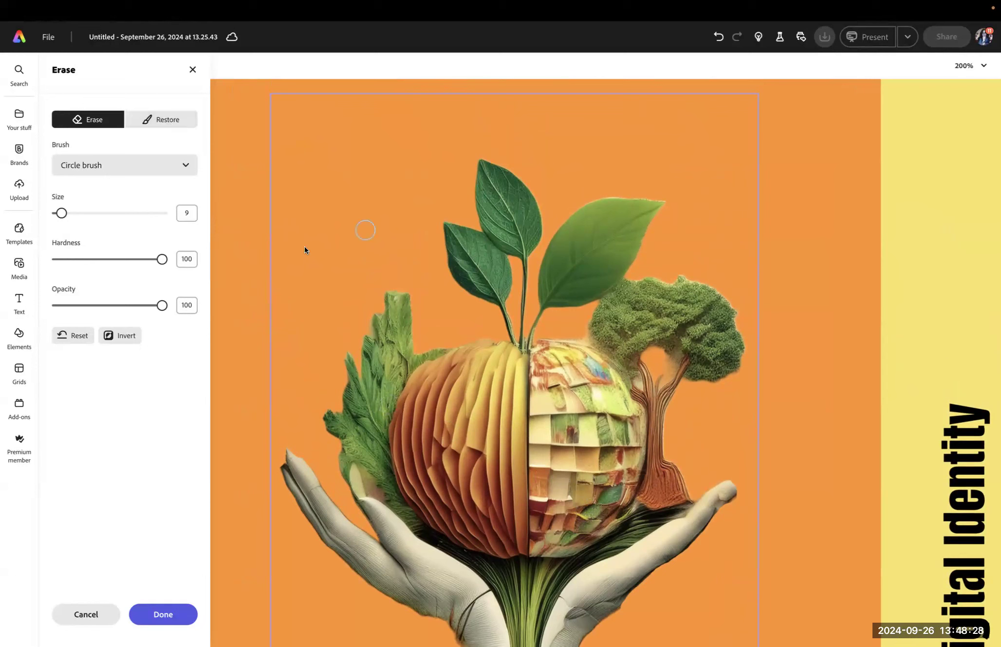
left_click(158, 123)
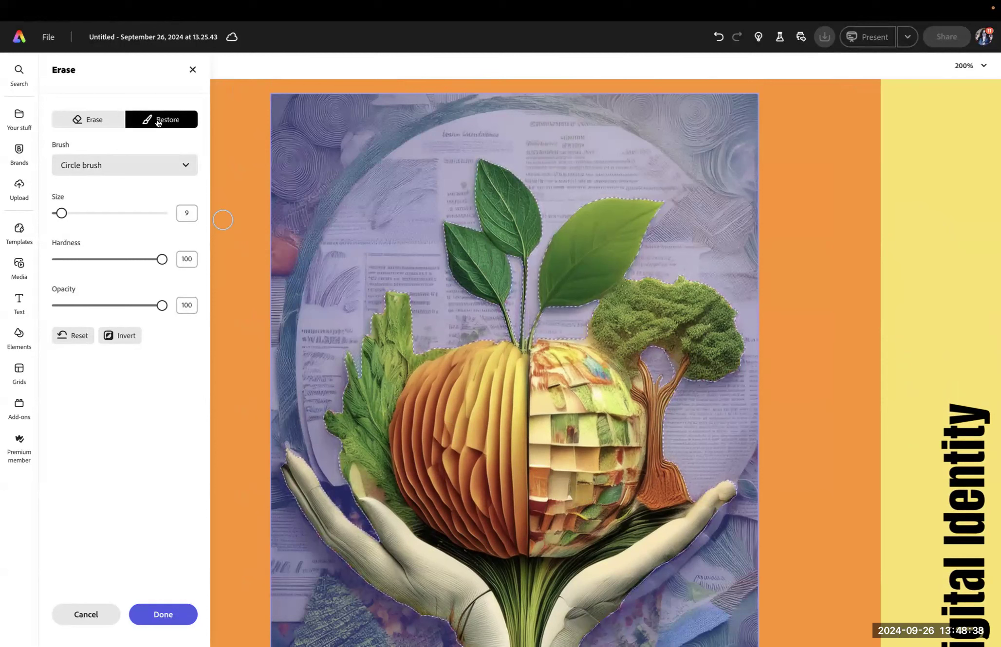
key("ctrl+z")
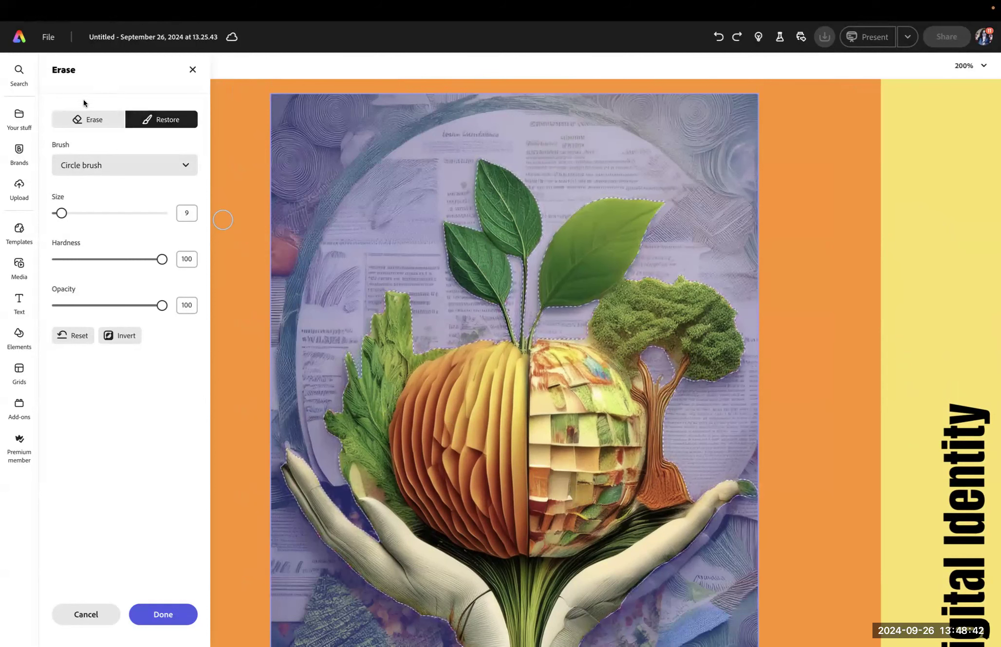
left_click(76, 119)
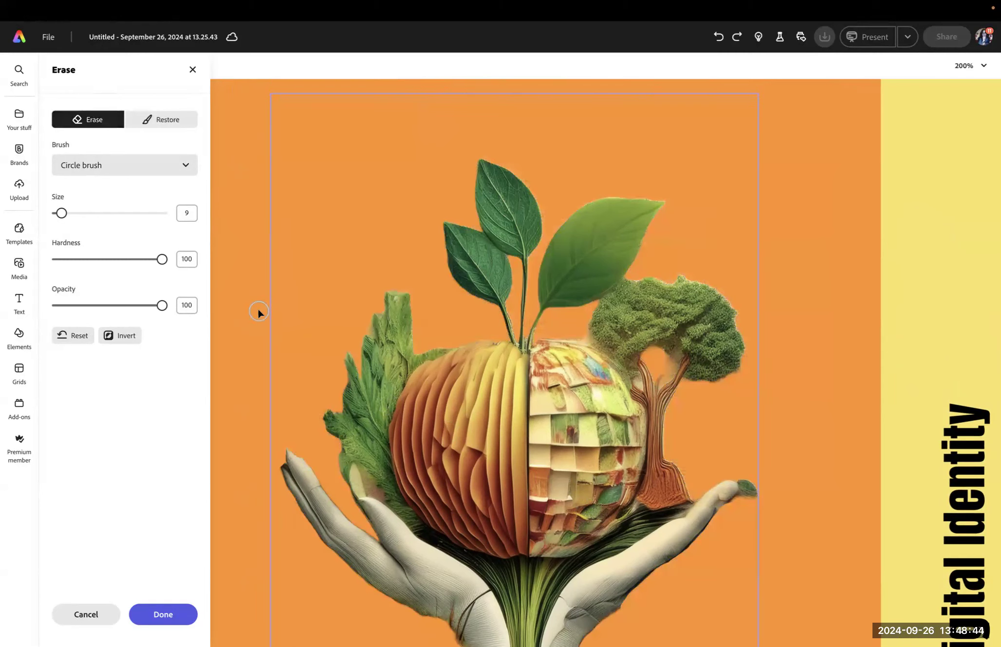
Step: Finish erasing and return to editing page 2 with the cleaned-up cutout
key("super+minus")
key("super+minus")
key("super+minus")
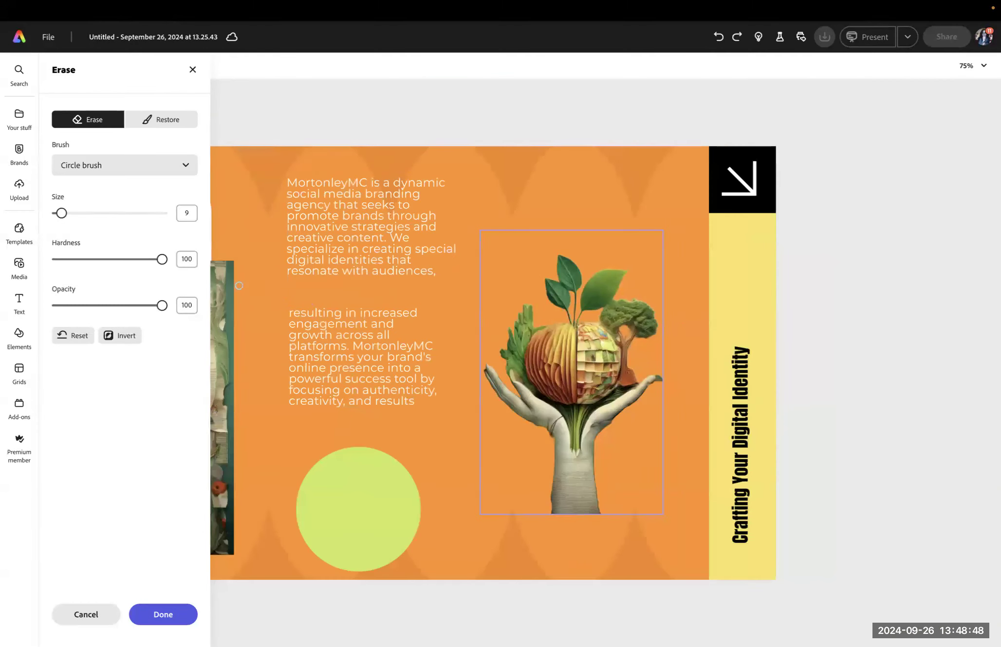
key("space")
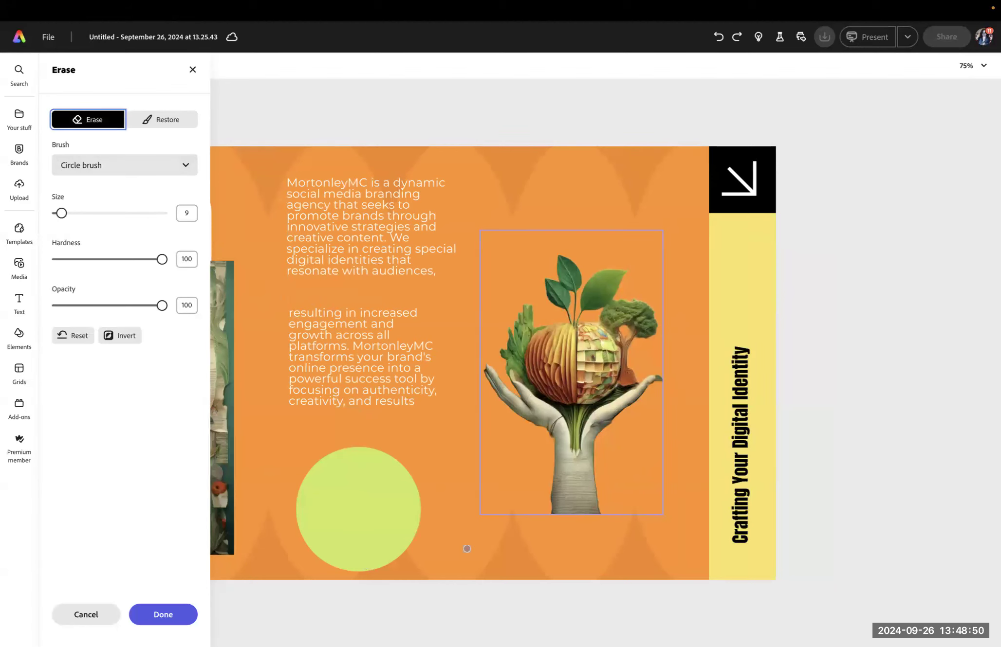
left_click_drag(442, 529, 664, 553)
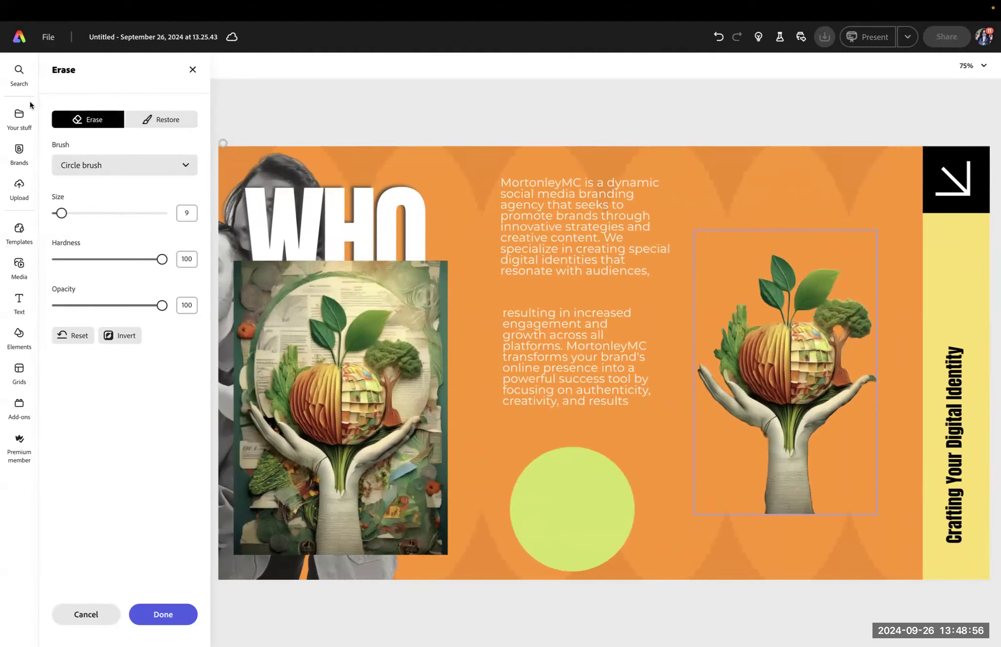
left_click(192, 69)
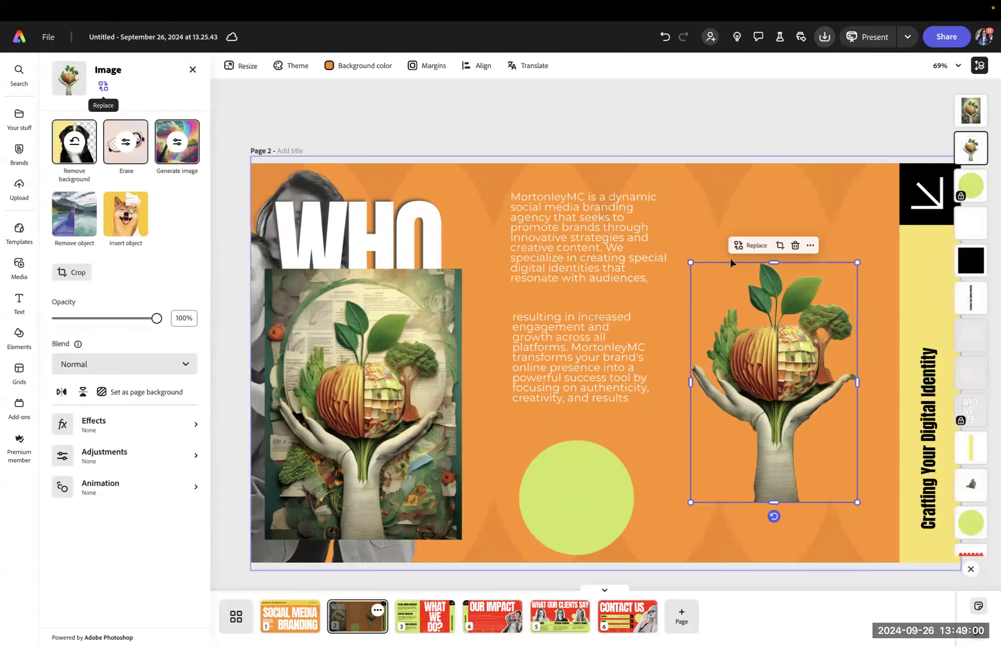
Step: Enlarge the hands cutout and move it so the wrist rests on the page's bottom edge beside the yellow bar
left_click_drag(690, 263, 669, 230)
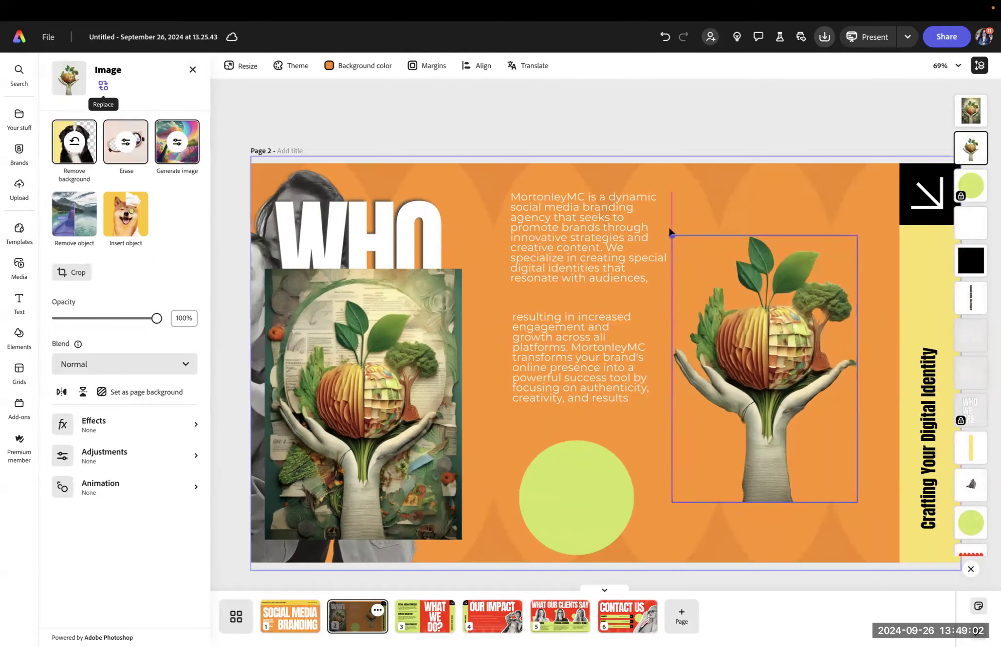
left_click_drag(762, 450, 788, 512)
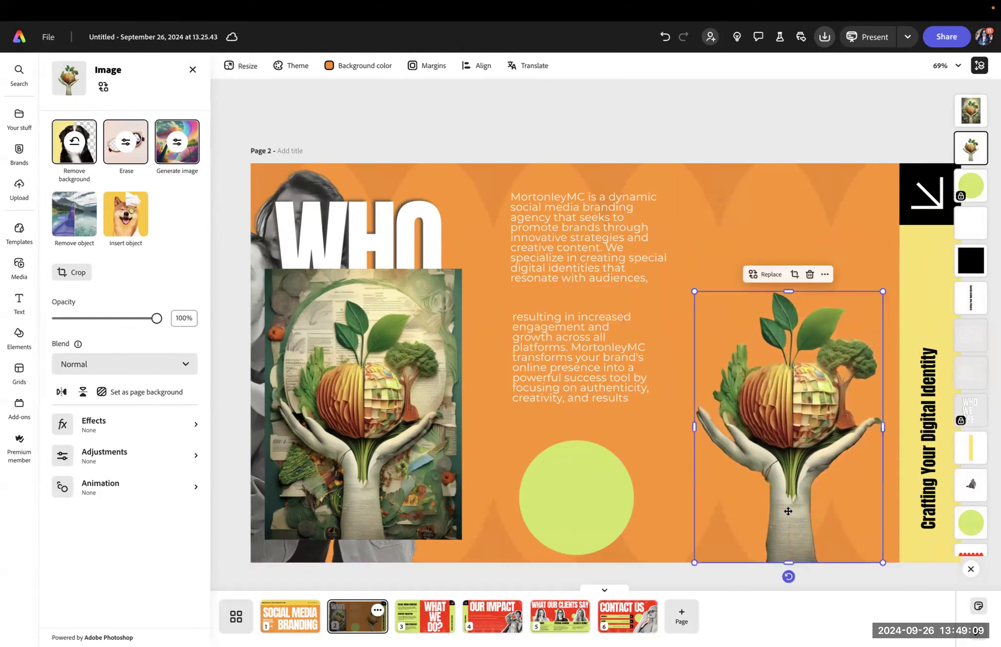
left_click(713, 106)
Step: Select the original hands image with its background on page 2 and open the Adobe Express library from the saved assets
left_click(405, 345)
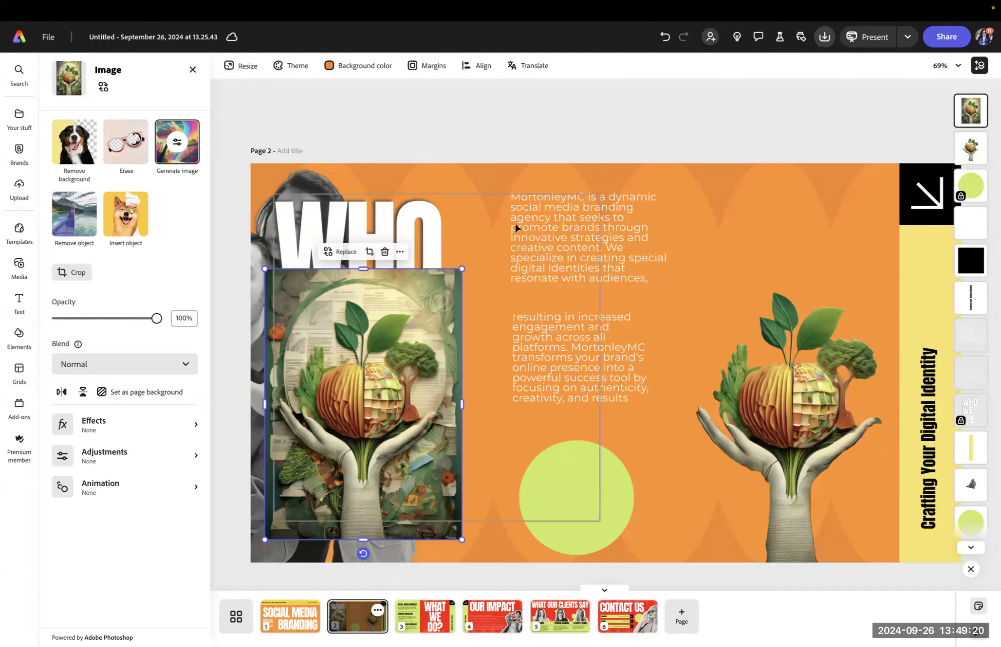
mouse_move(22, 120)
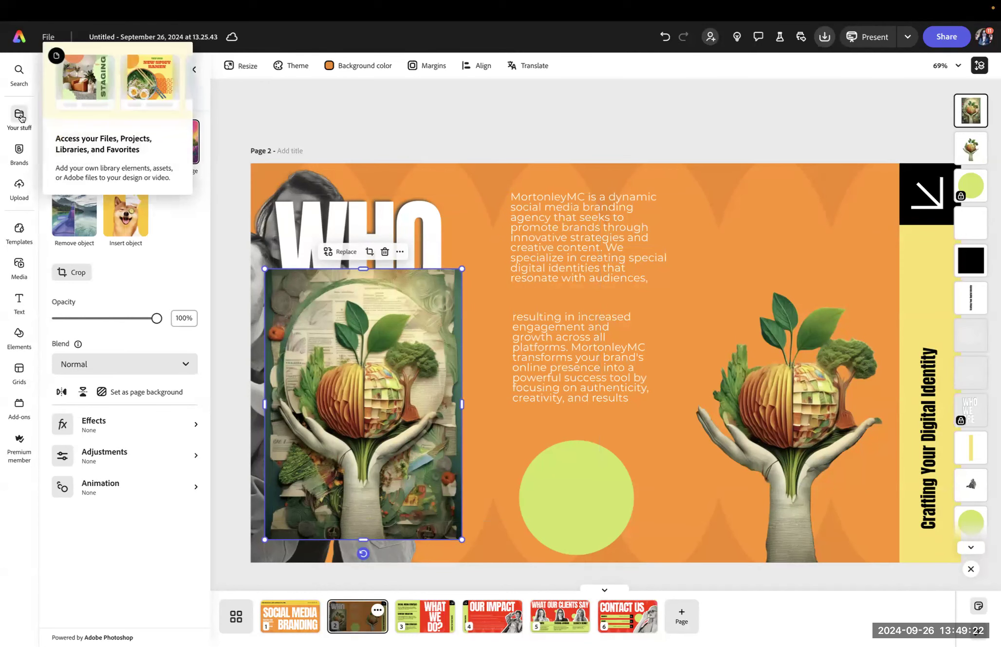
left_click(20, 116)
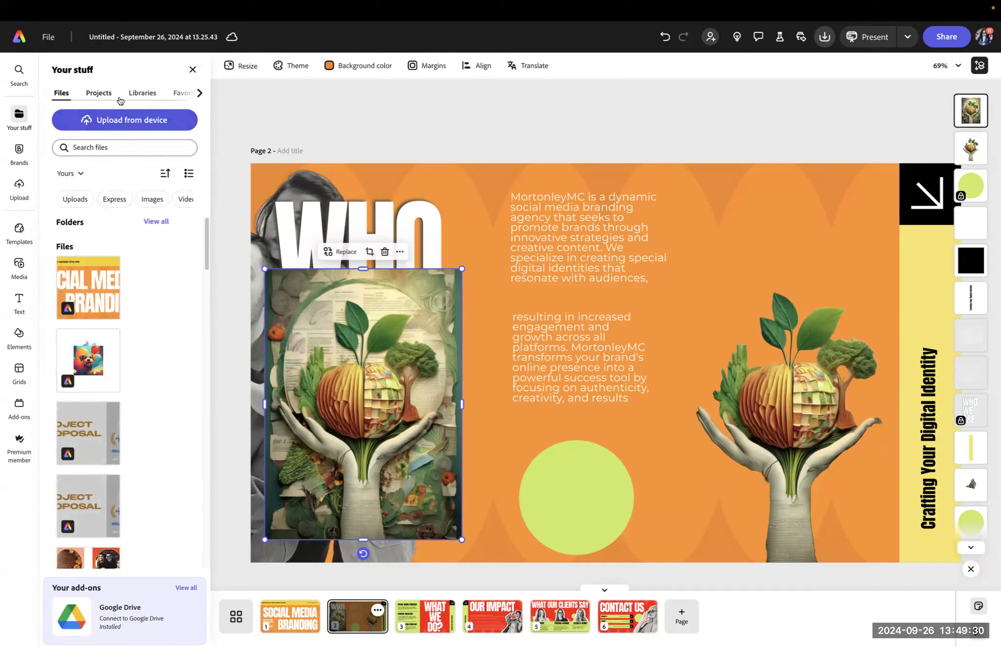
left_click(141, 93)
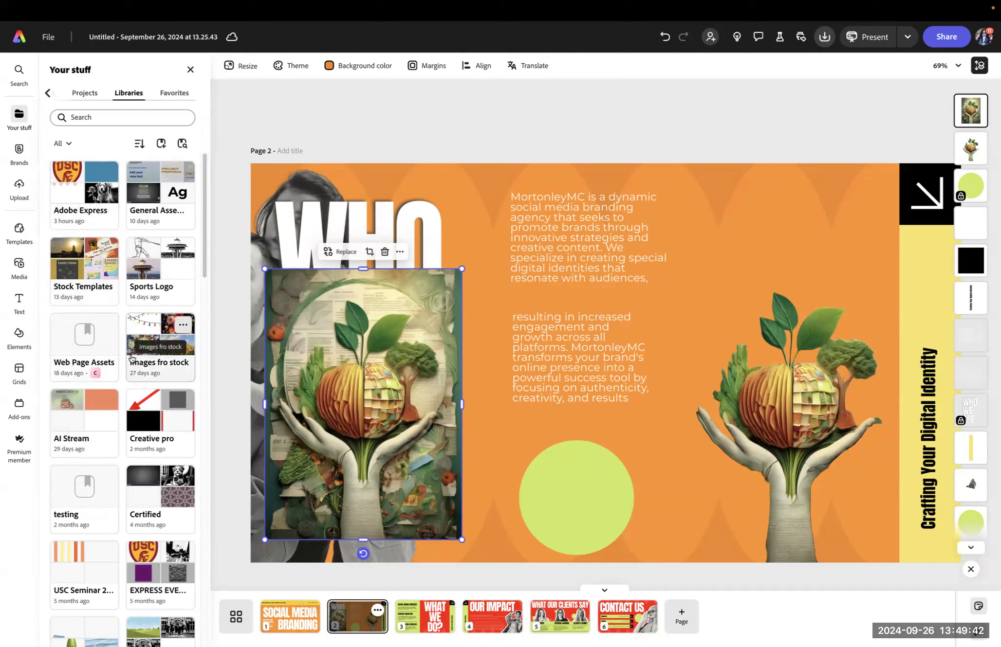
left_click(77, 192)
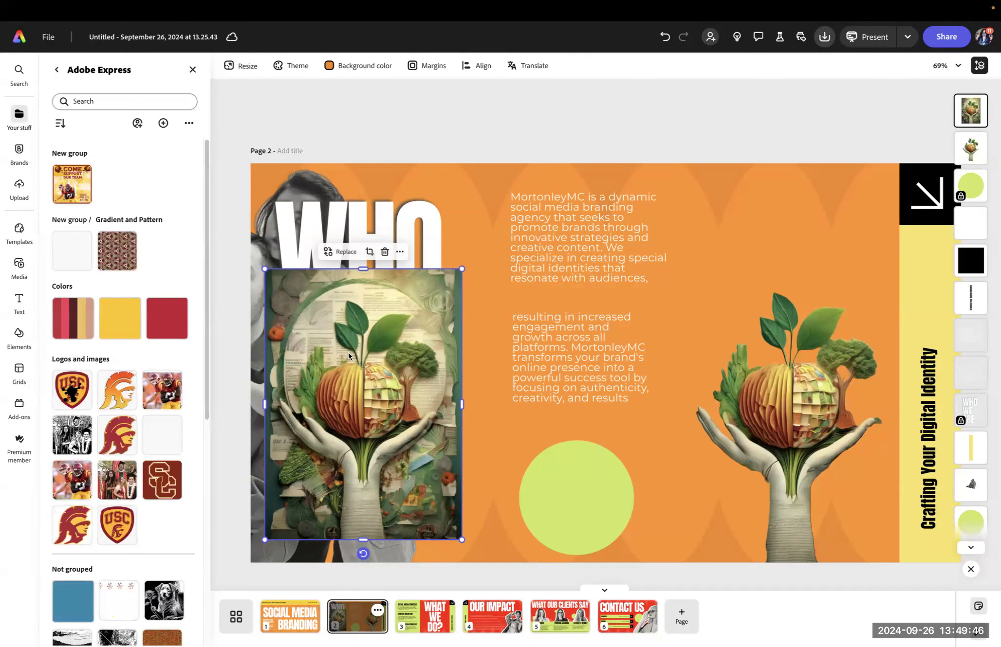
left_click(355, 365)
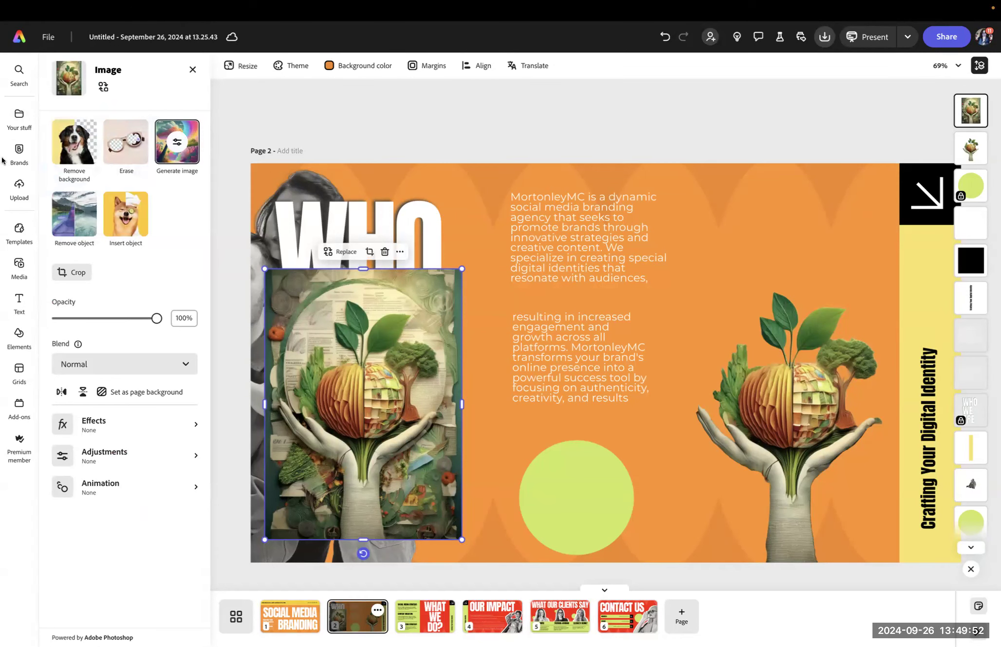
left_click(19, 117)
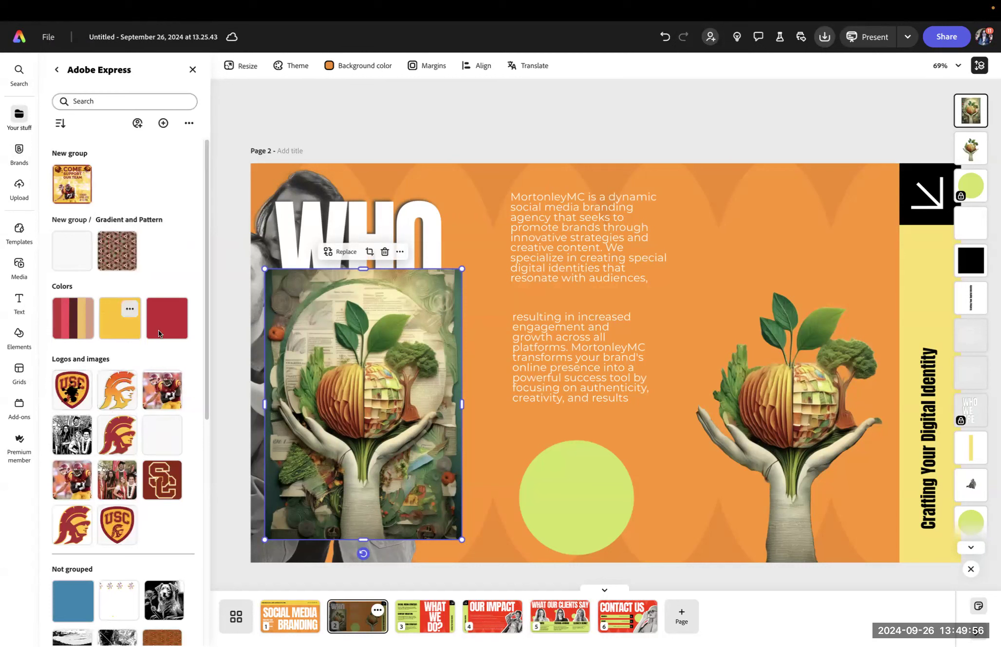
Step: Try to add the original hands image to the Adobe Express library as an asset
left_click(164, 123)
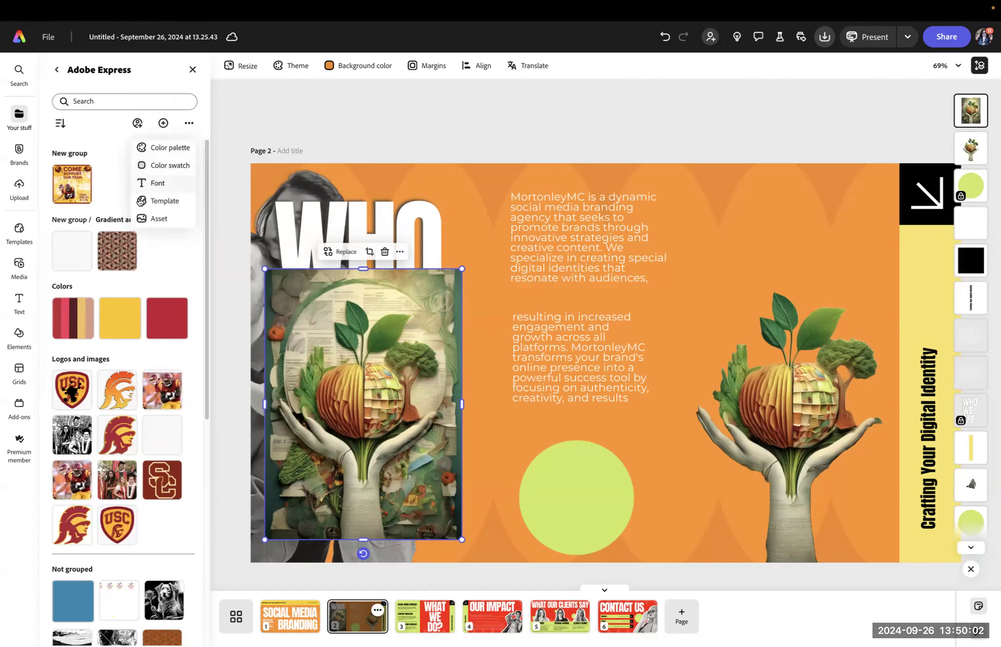
left_click(146, 218)
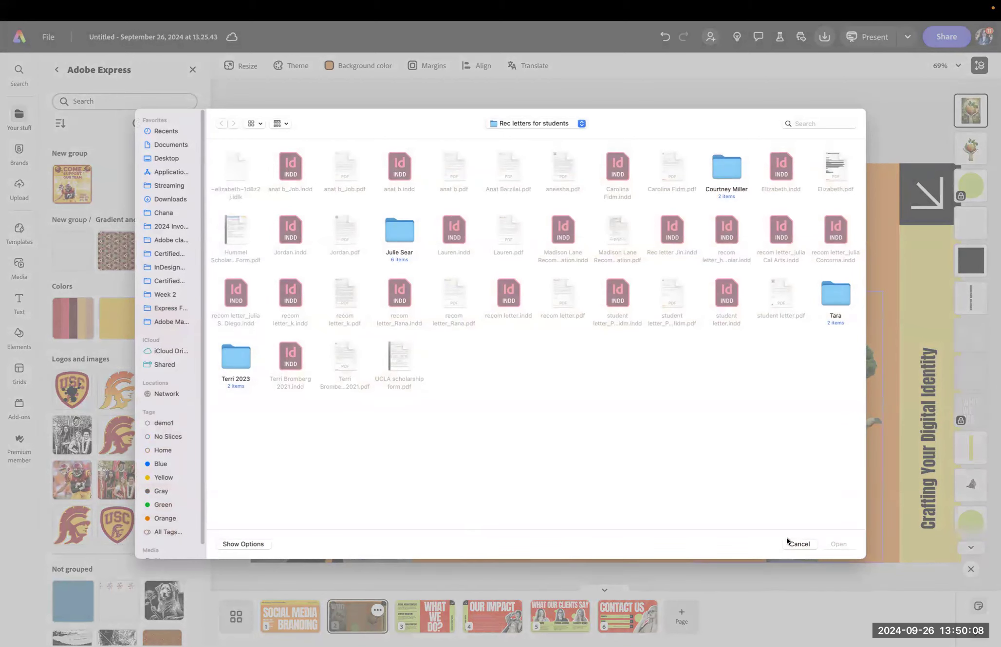
left_click(798, 544)
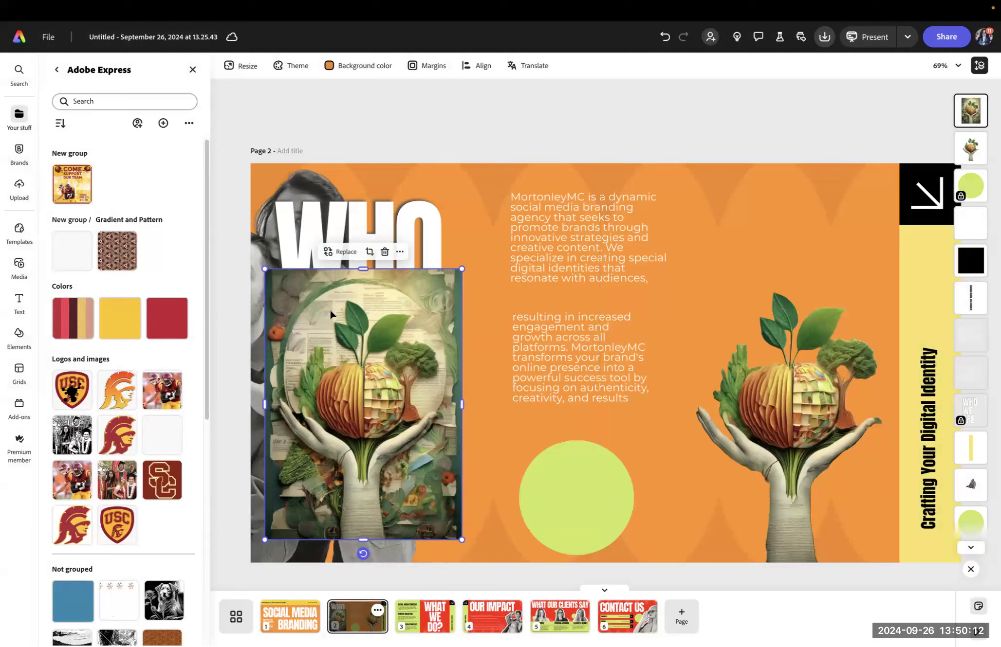
mouse_move(331, 319)
left_mouse_down()
mouse_move(379, 339)
mouse_move(336, 323)
mouse_move(347, 321)
mouse_move(350, 336)
mouse_move(337, 329)
left_mouse_up()
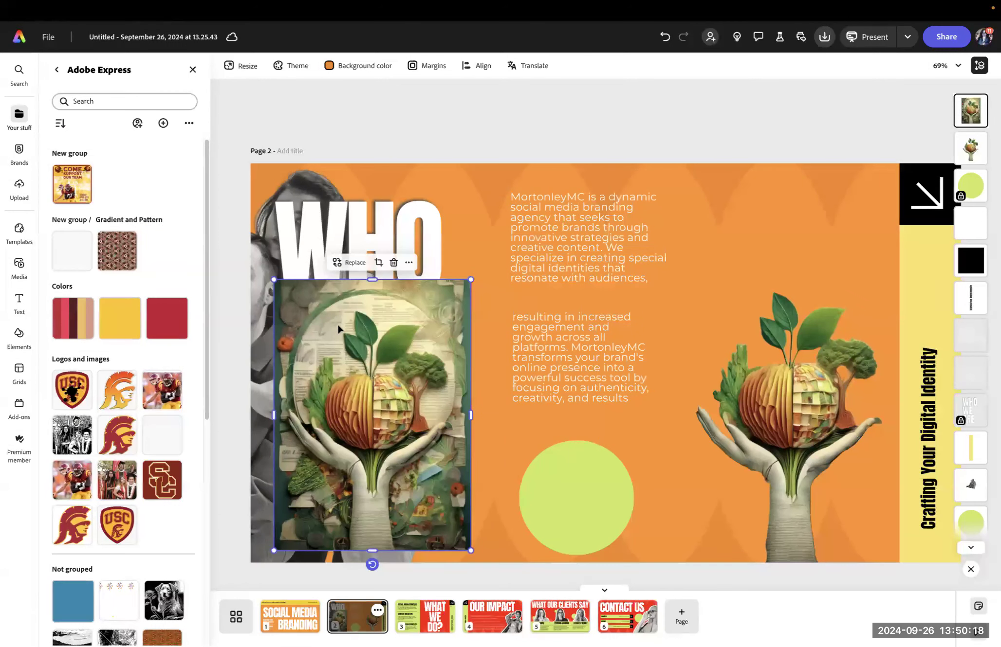
left_click(60, 123)
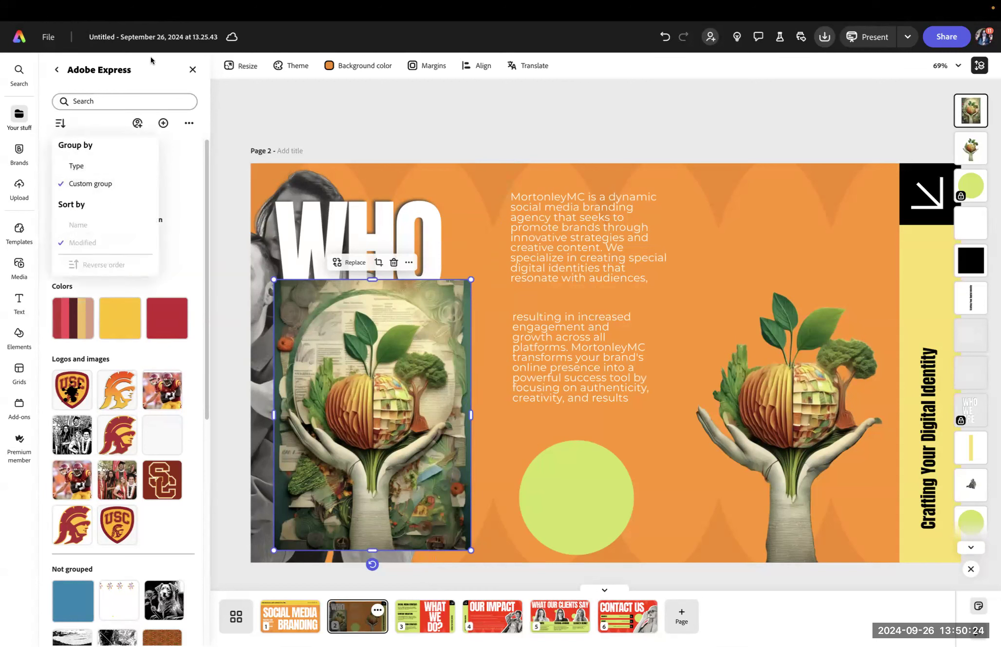
Step: Delete the original hands image with the green background from page 2, keeping the cutout
left_click_drag(345, 340, 539, 264)
scroll(487, 267, "down", 1)
scroll(487, 268, "down", 5)
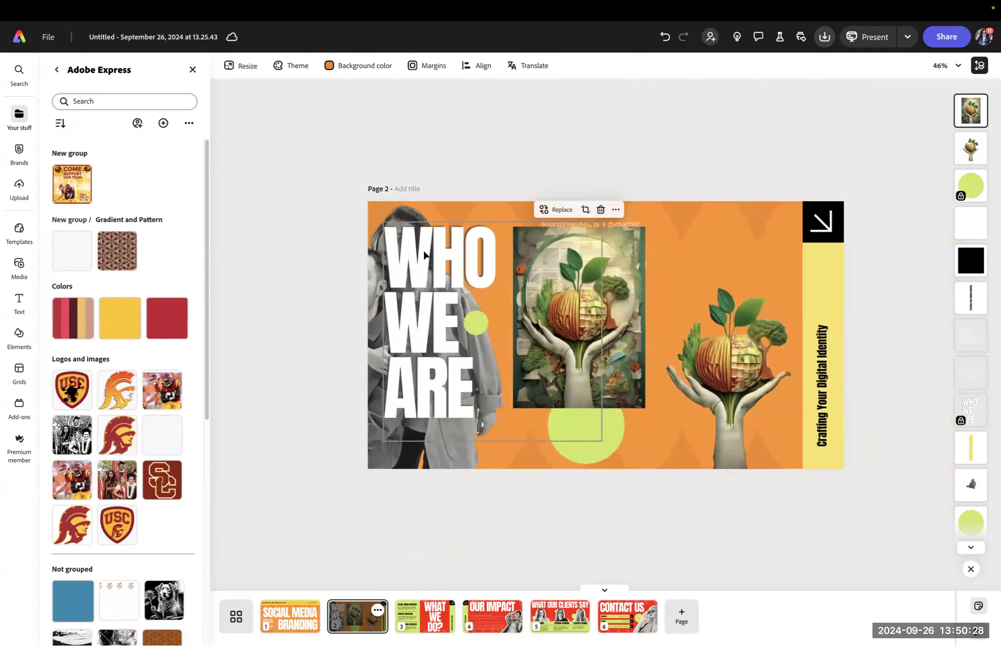
key("Delete")
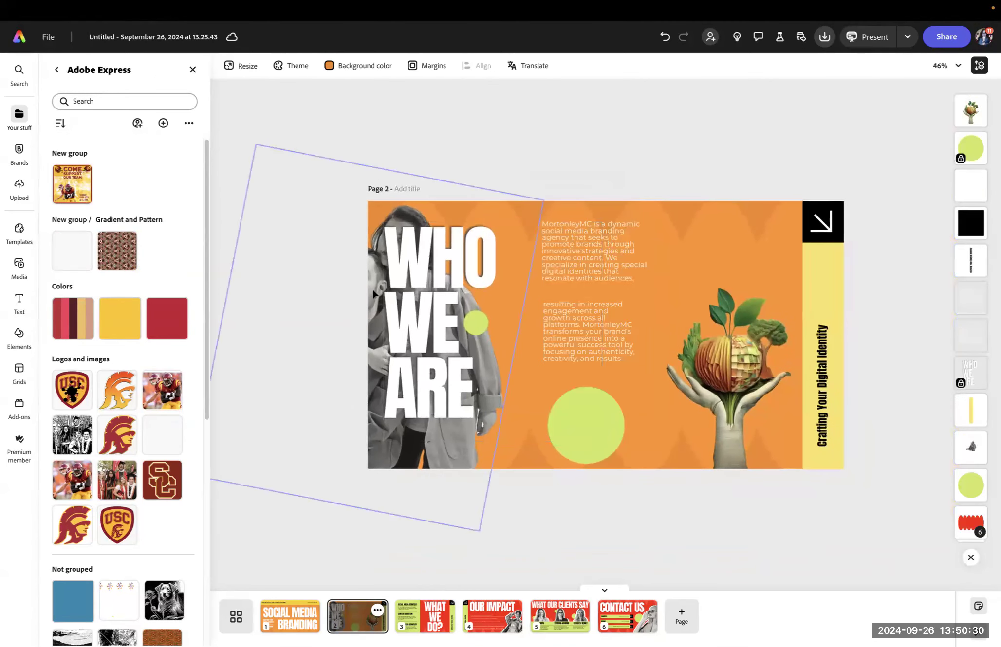
Step: Delete the grayscale photo behind the "WHO WE ARE" heading on page 2 and unlock the heading text
left_click(367, 301)
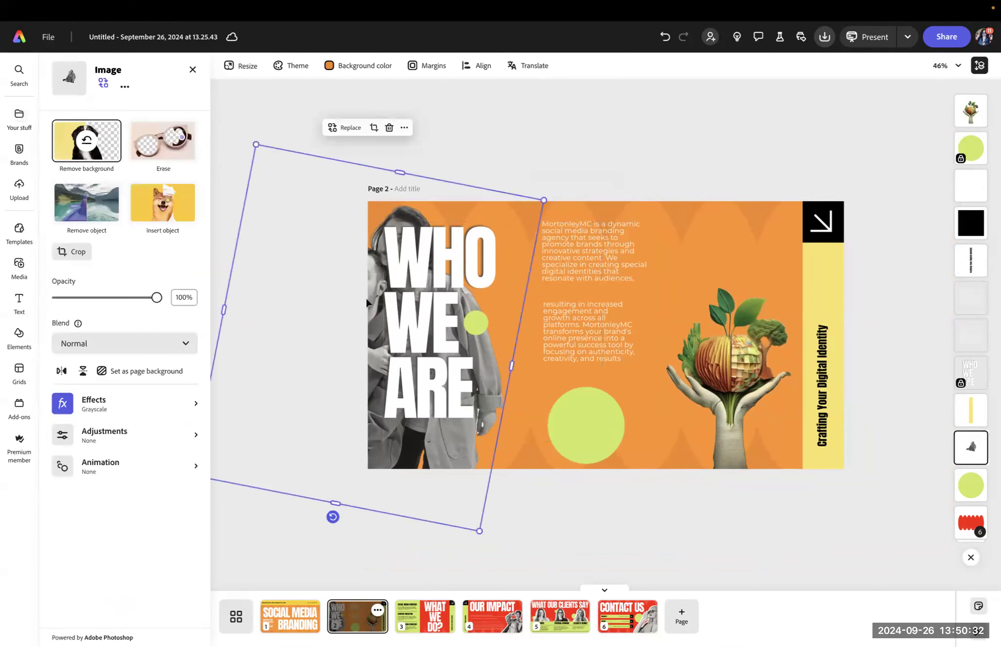
key("Delete")
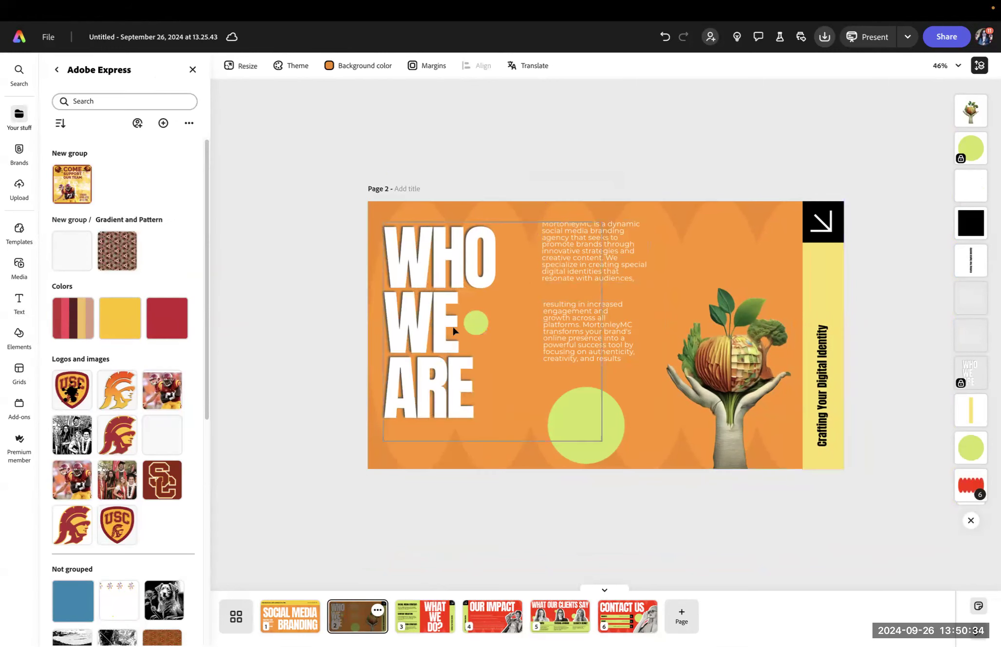
left_click(444, 339)
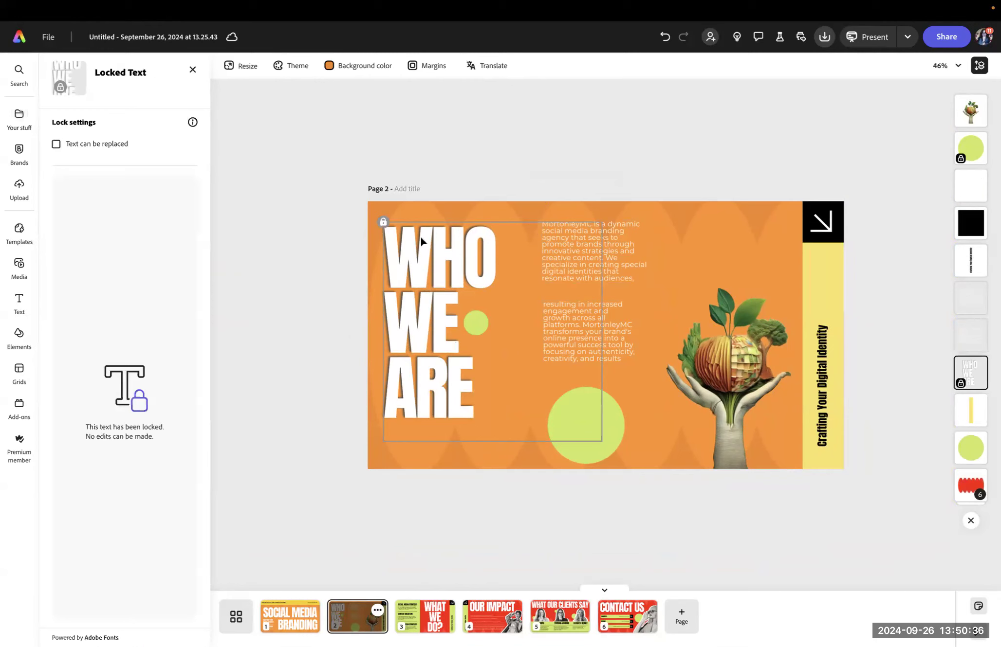
left_click(383, 223)
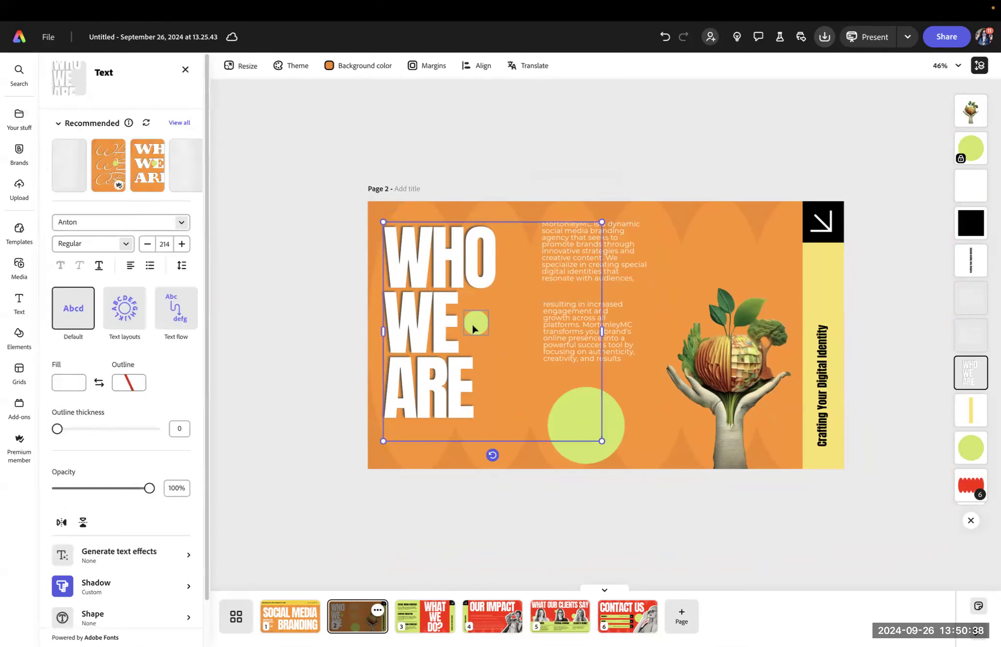
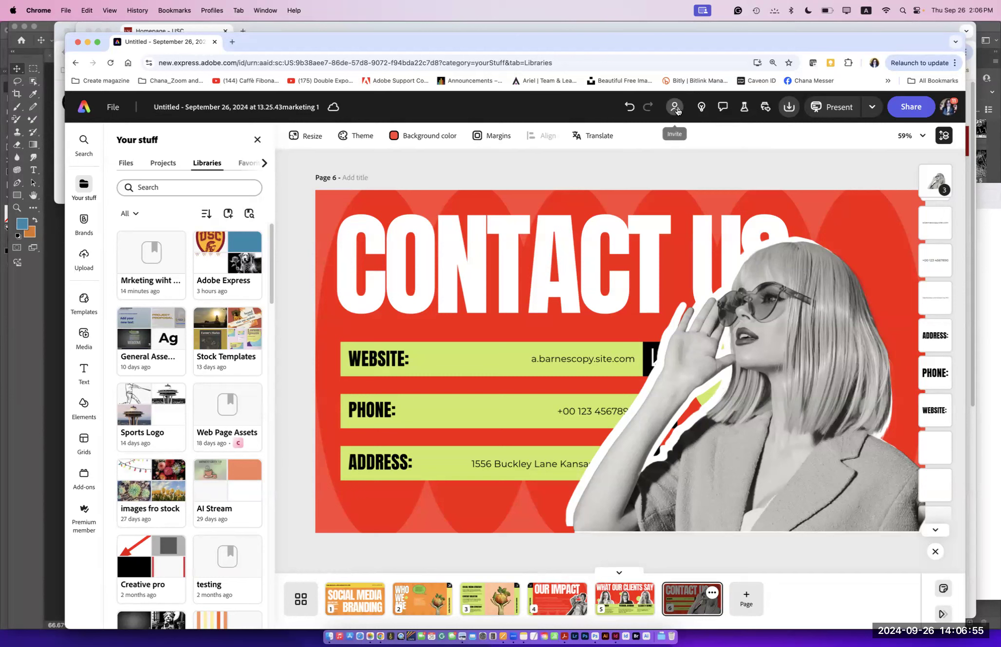
Step: Review the invitation and access settings for sharing the file, and close them unchanged
left_click(676, 110)
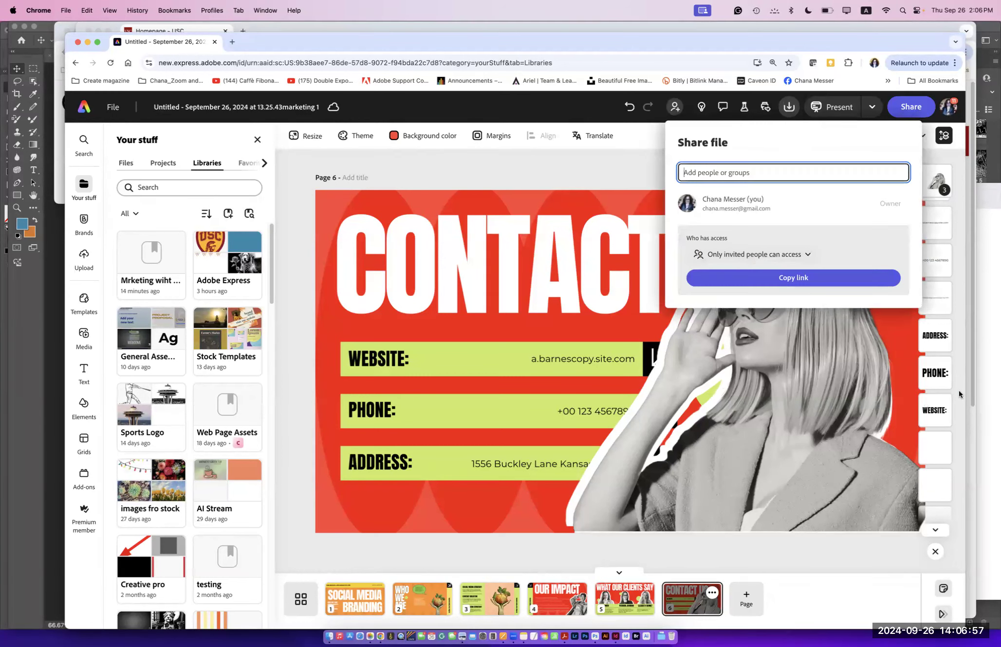
left_click(917, 305)
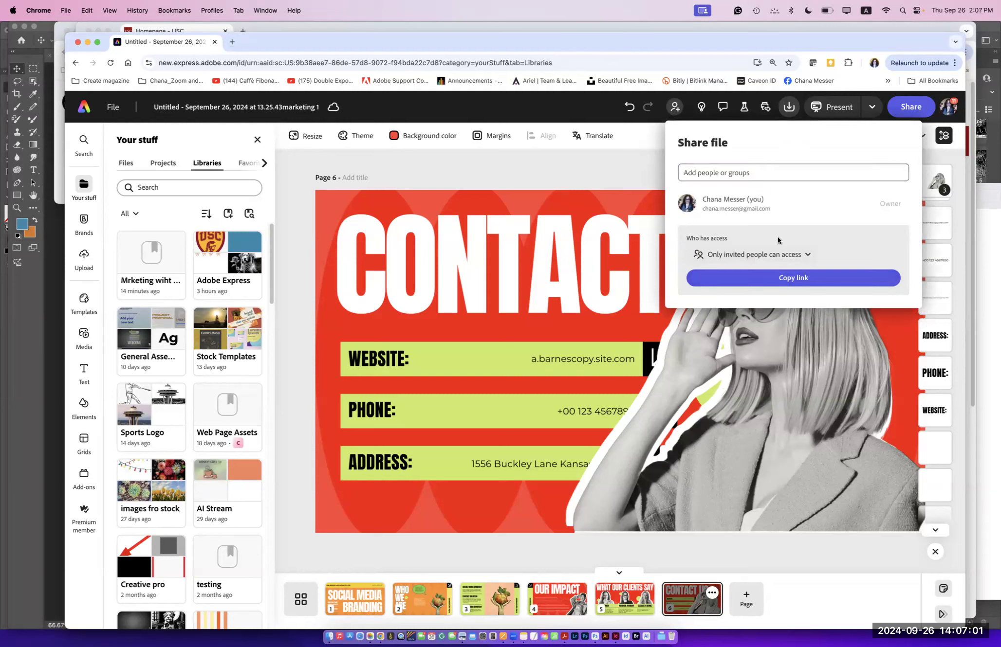
left_click(630, 155)
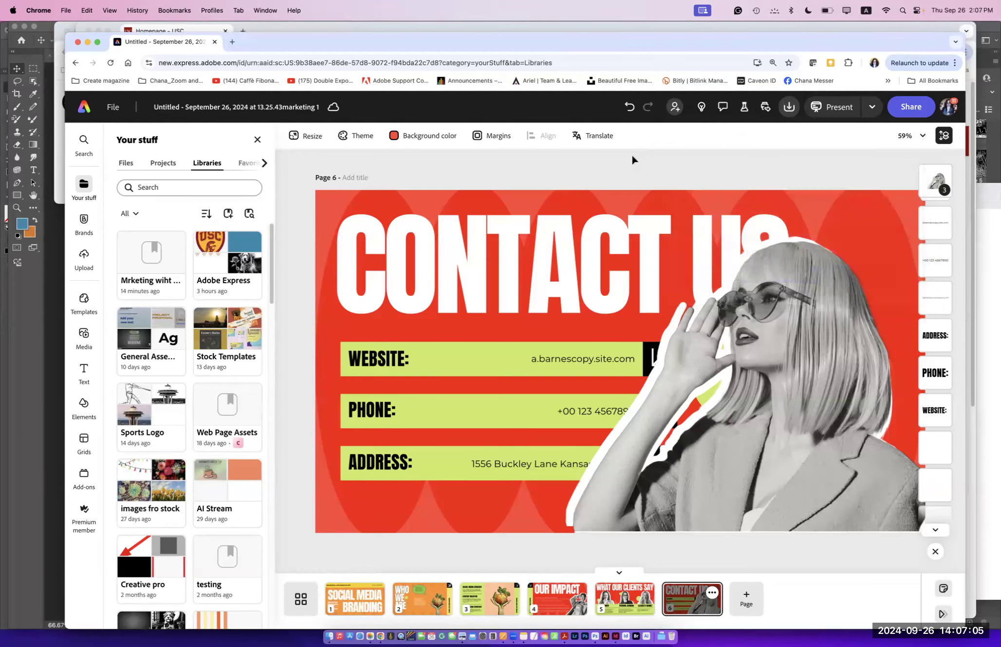
Step: Review the file formats available for downloading page 6 and the Print and deliver products, and close them
left_click(788, 108)
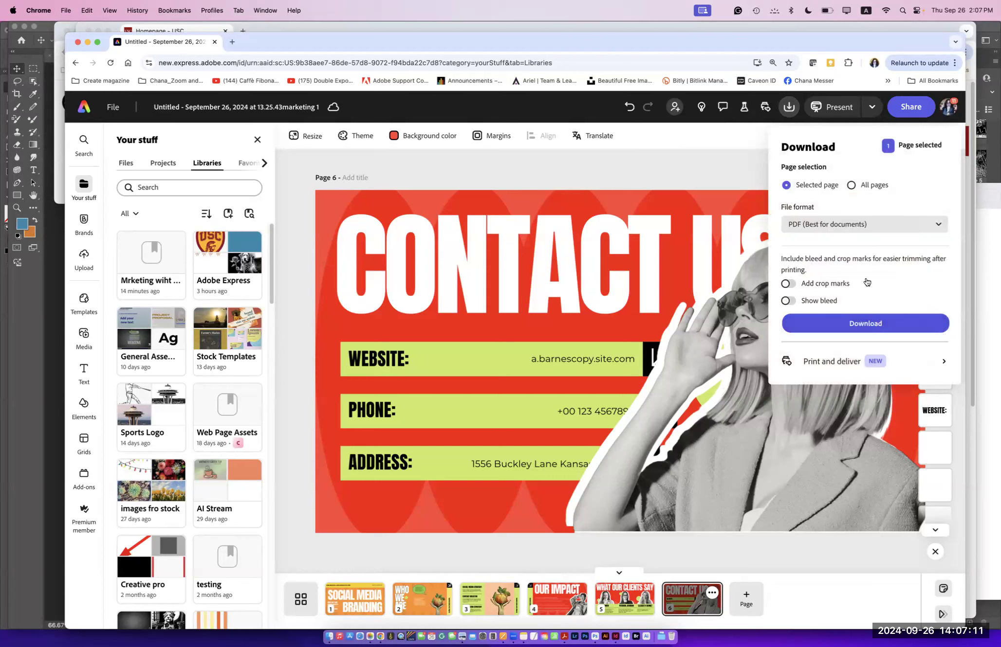
left_click(798, 228)
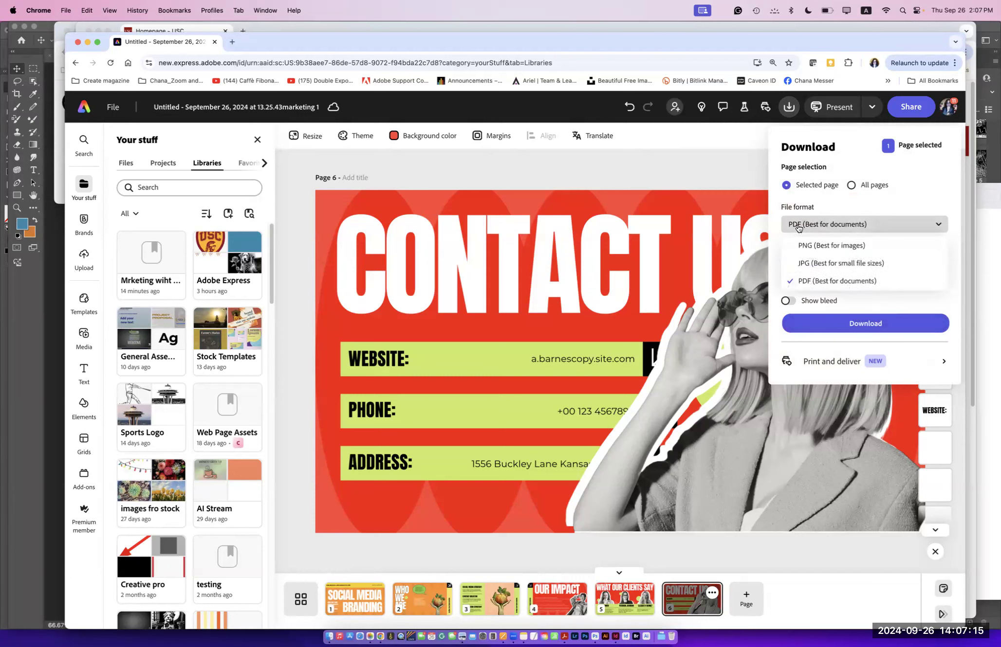
left_click(804, 228)
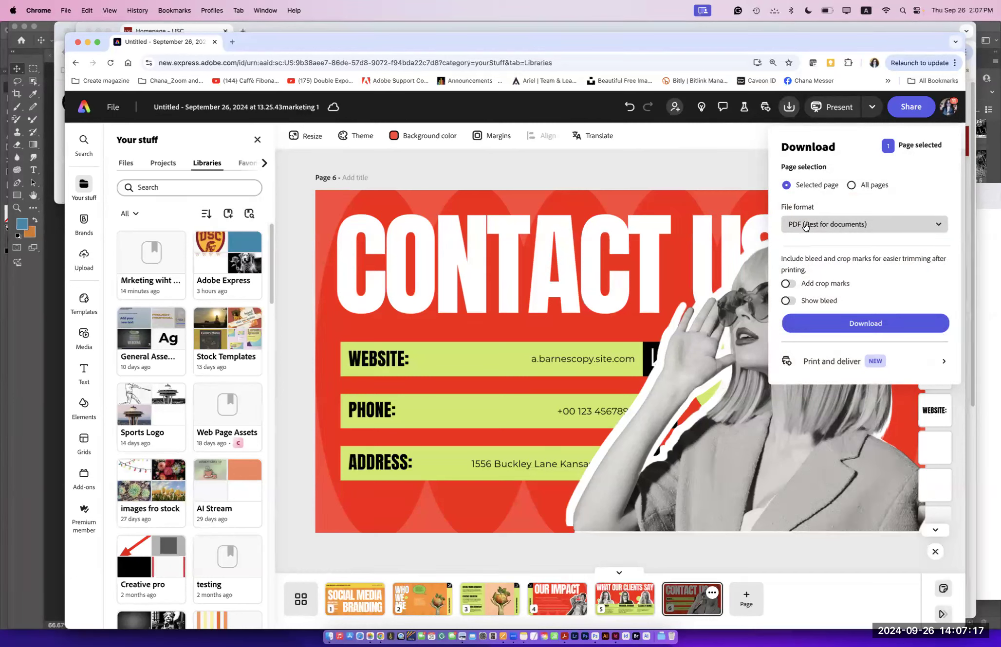
left_click(804, 227)
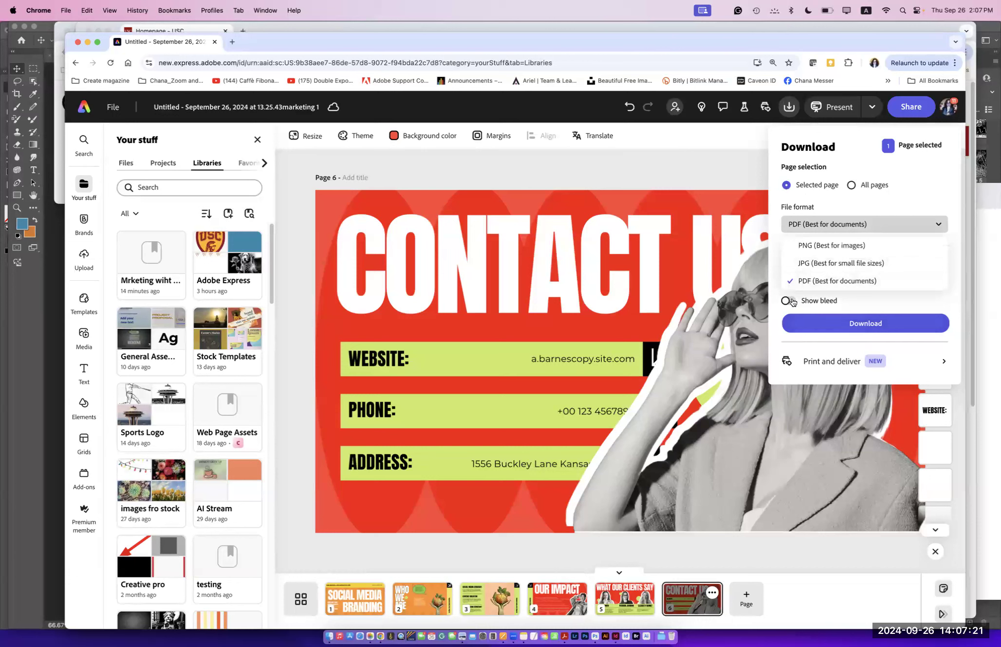
left_click(912, 358)
left_click(910, 359)
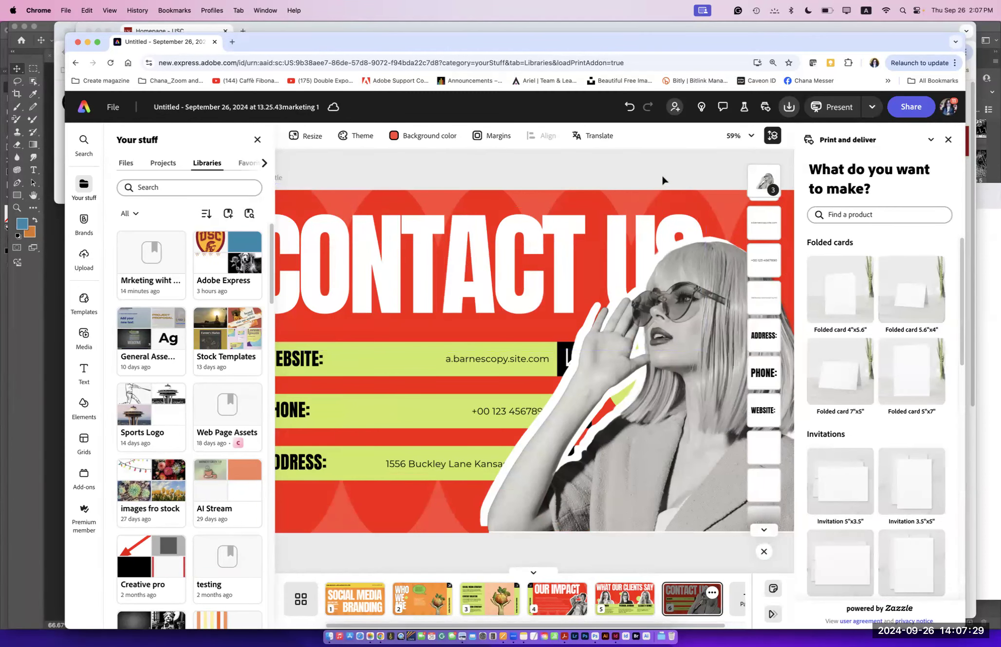
left_click(947, 140)
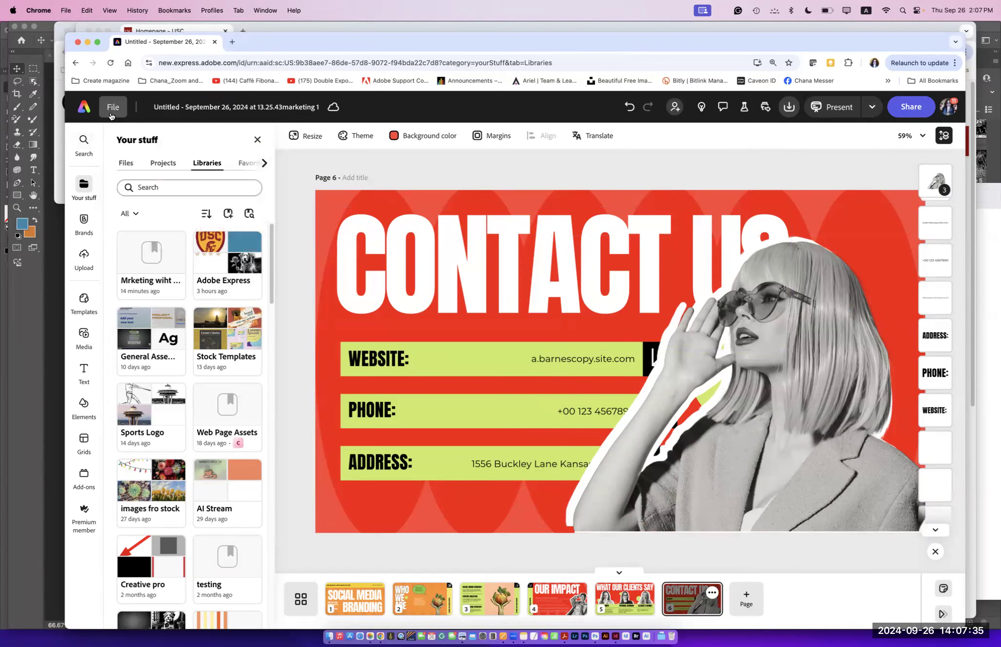
Step: Return to the home page, search the creation types for "drawing", and create a new blank Drawing
left_click(84, 114)
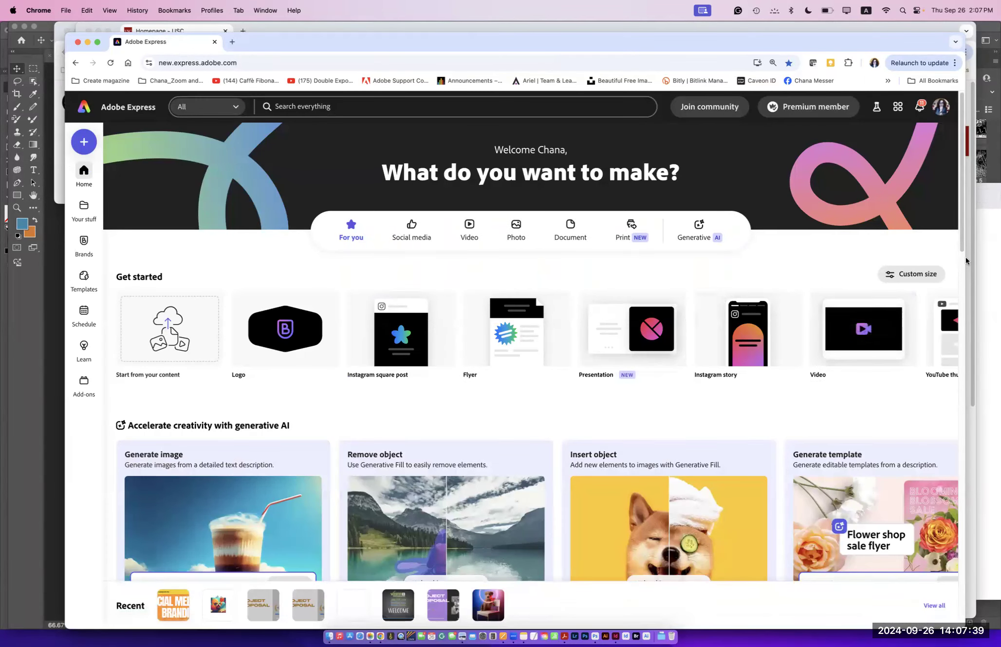
scroll(974, 362, "down", 15)
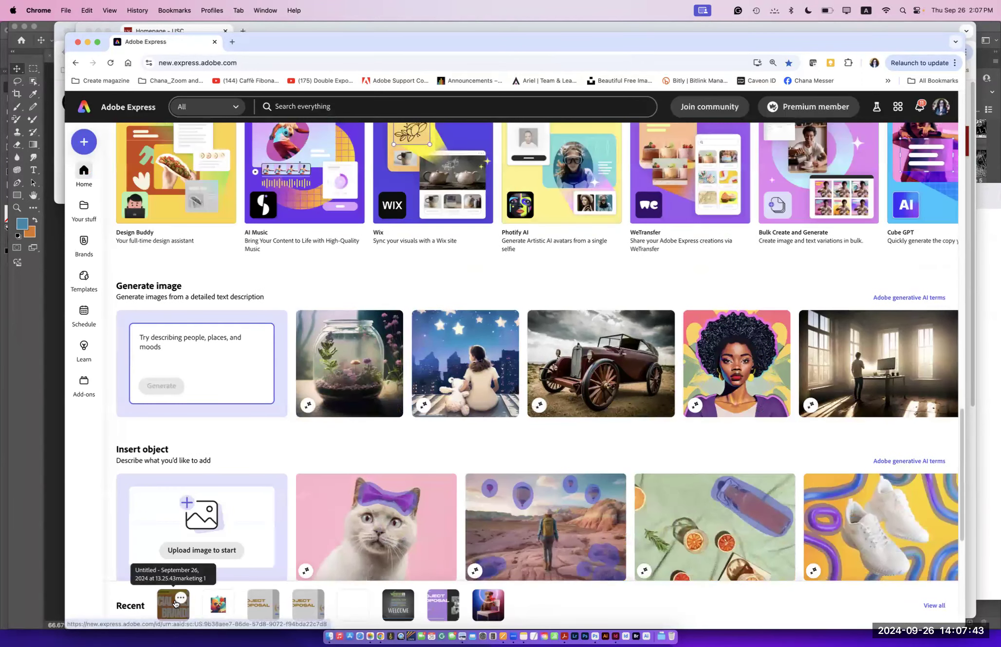
left_click_drag(960, 417, 823, 5)
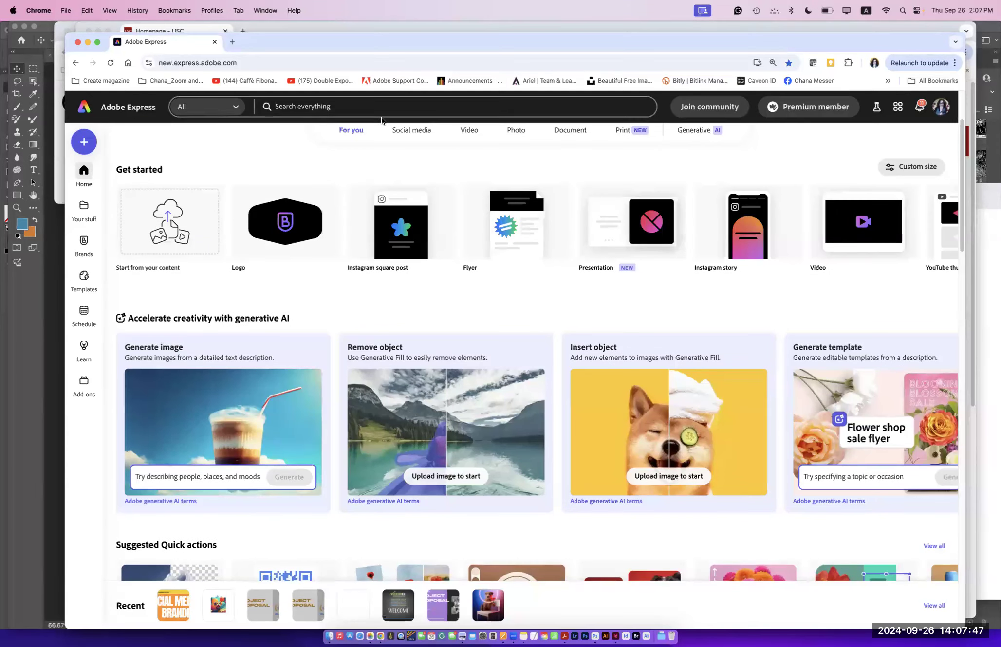
left_click(83, 150)
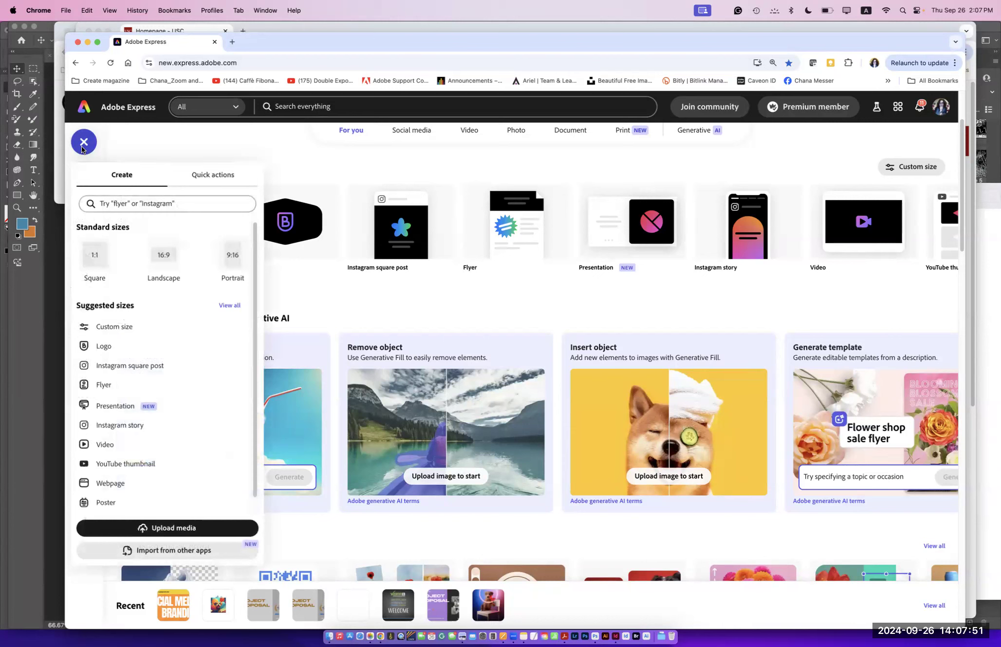
left_click(103, 205)
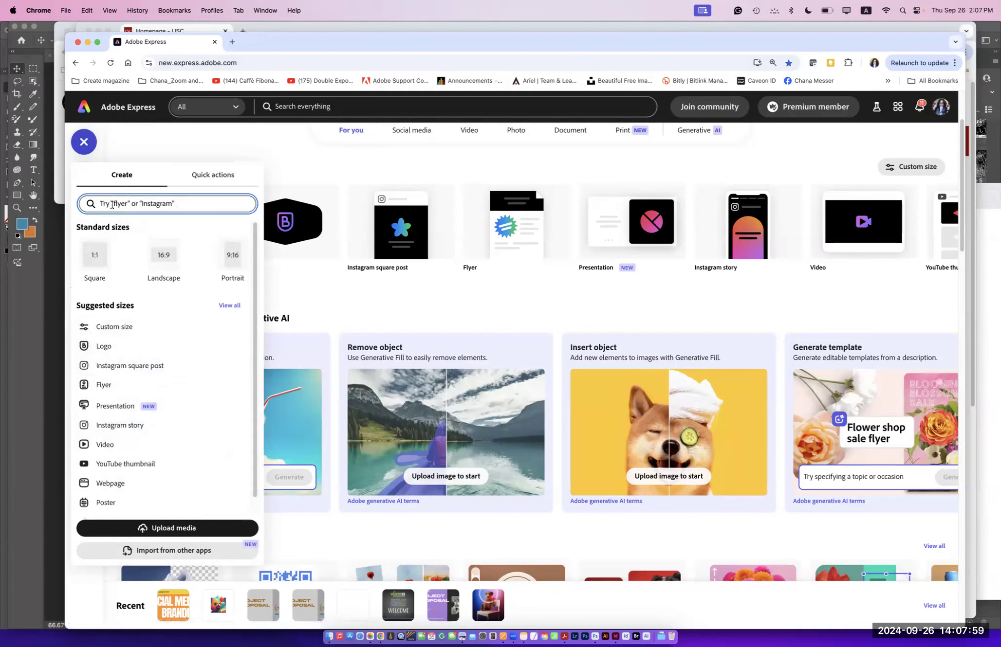
type("drawing")
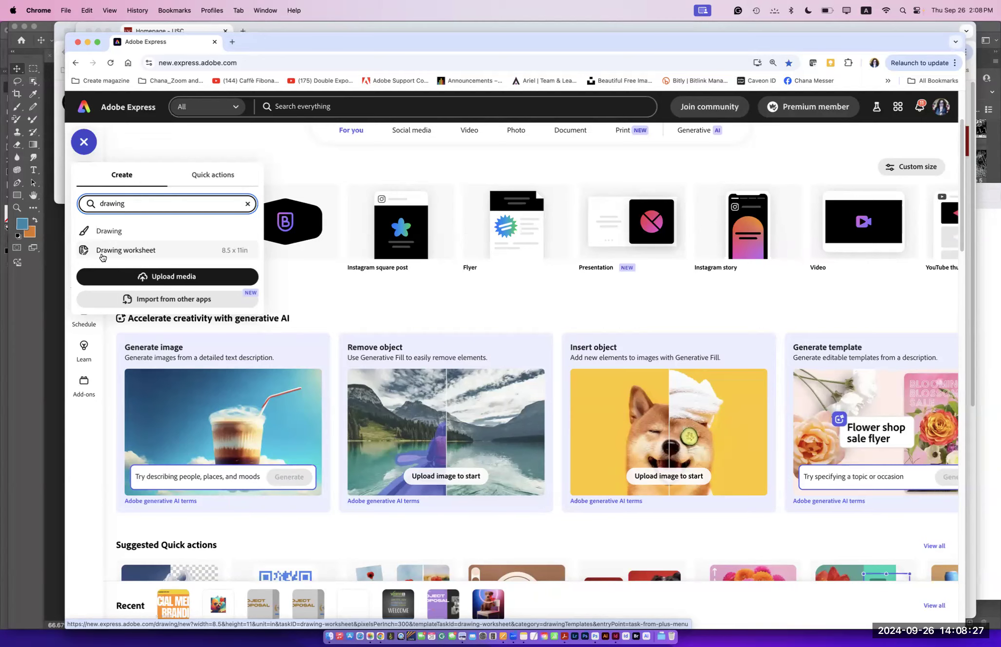
left_click(104, 232)
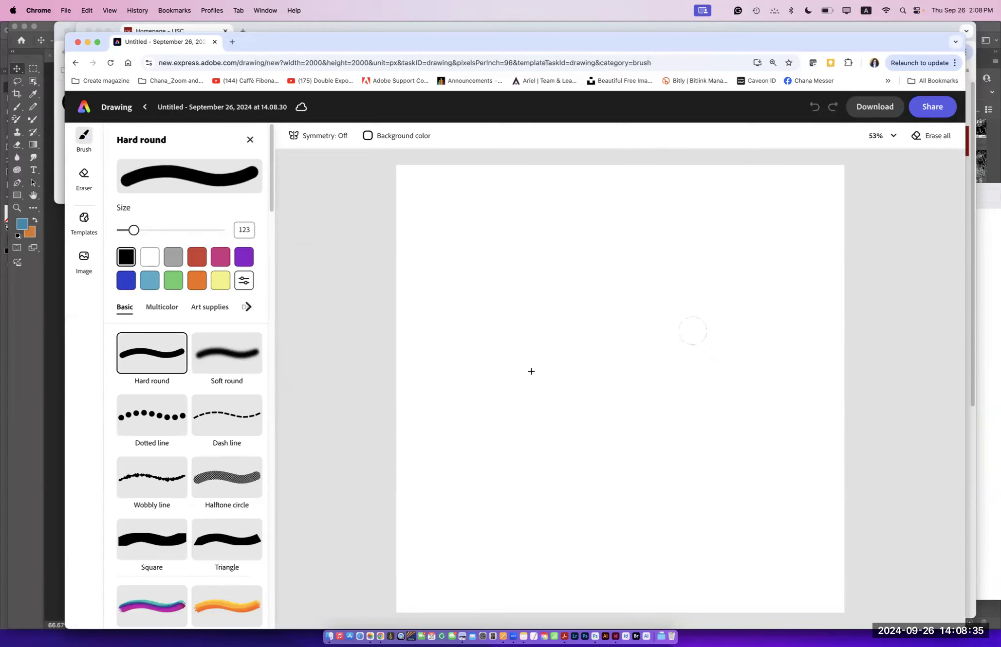
Step: Preview the basic Hard round, Soft round, Dotted line, Dash line and Wobbly line brushes
mouse_move(134, 230)
left_mouse_down()
mouse_move(184, 229)
mouse_move(122, 228)
mouse_move(164, 225)
mouse_move(147, 229)
left_mouse_up()
left_click(212, 365)
left_click(151, 361)
left_click(156, 411)
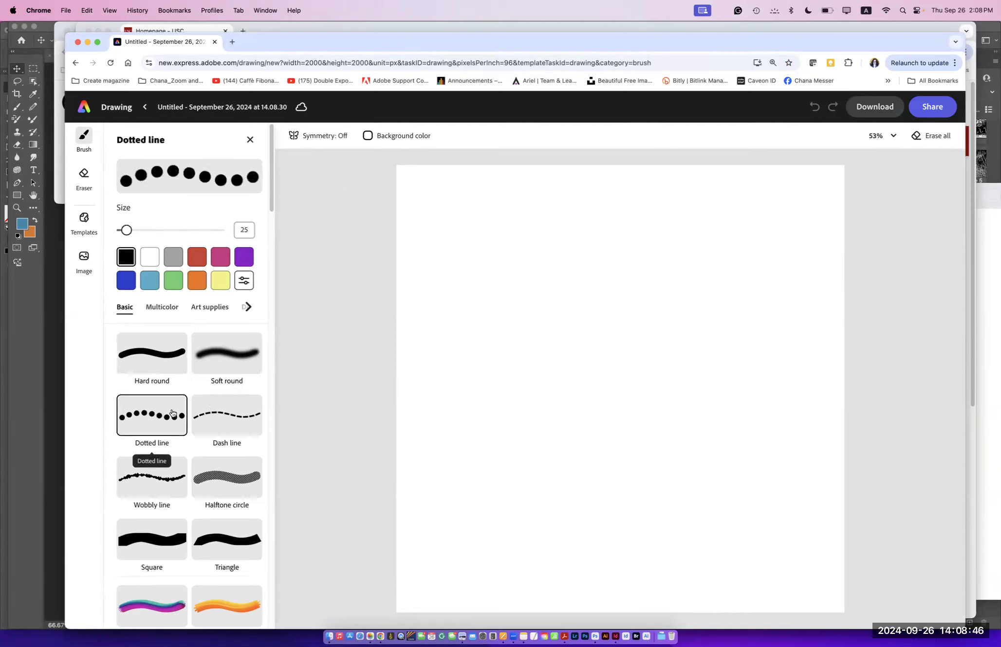
left_click(216, 419)
left_click(153, 467)
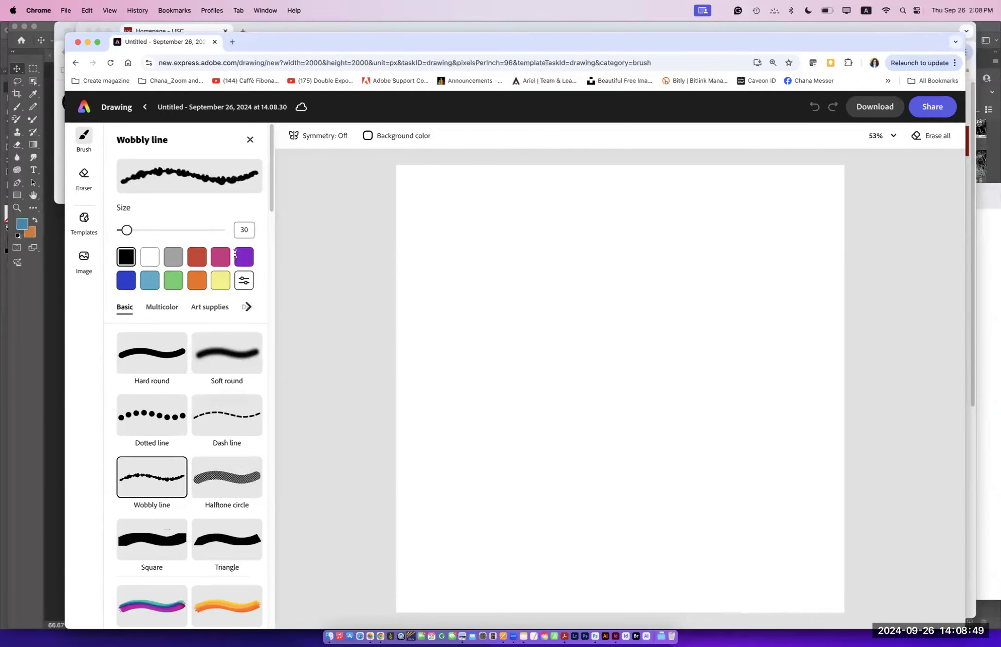
Step: Choose the decorative Lotus border brush, set its size to 73, and paint a wavy black stroke across the upper canvas
mouse_move(269, 194)
left_mouse_down()
mouse_move(281, 328)
mouse_move(270, 624)
left_mouse_up()
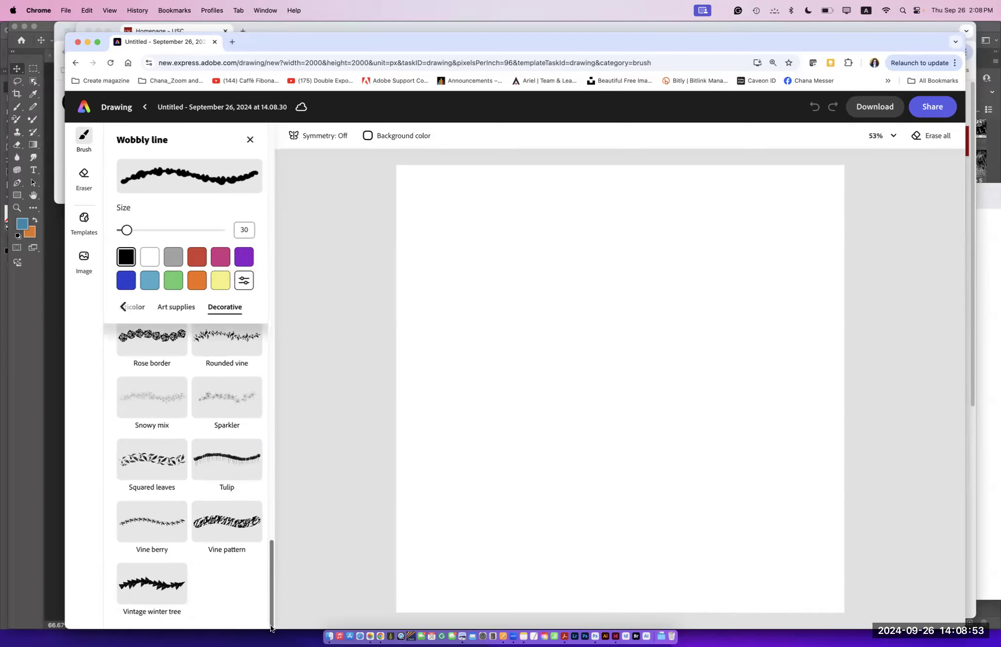
scroll(260, 555, "up", 8)
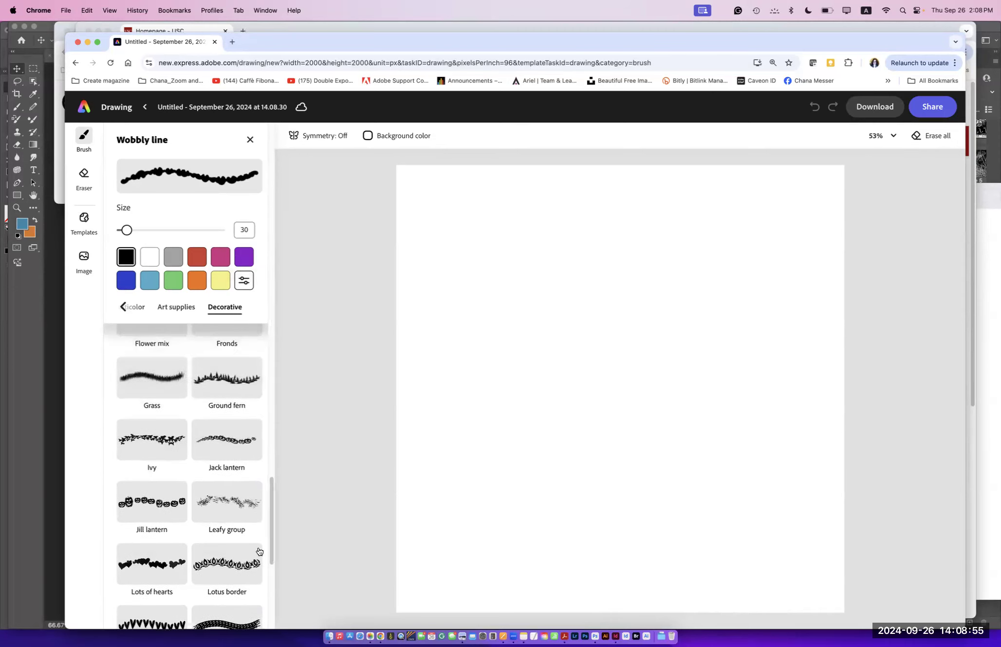
left_click(222, 563)
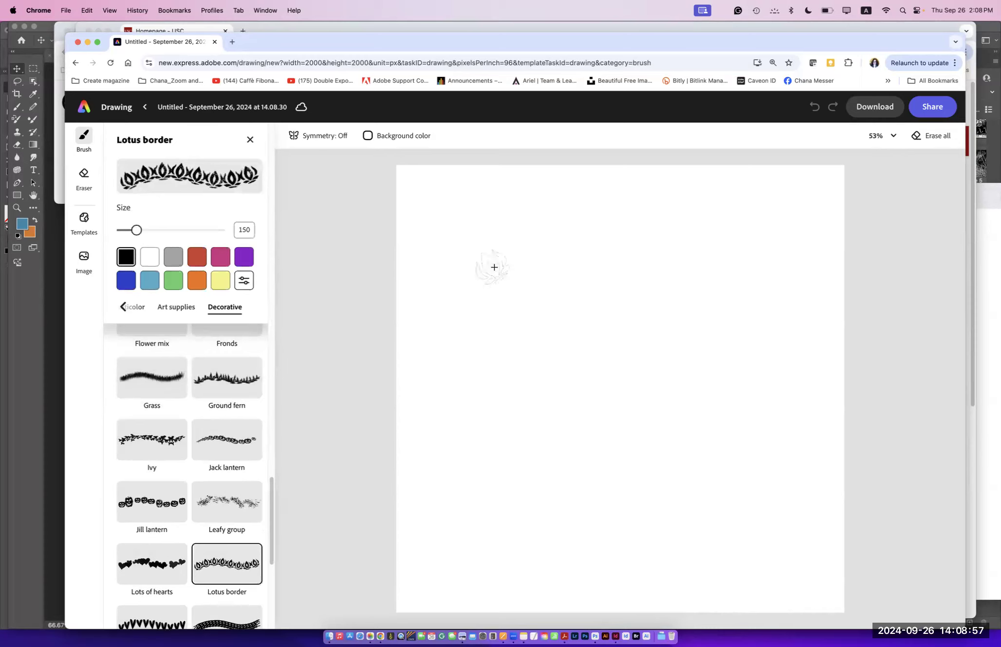
left_click_drag(136, 230, 124, 229)
mouse_move(442, 237)
left_mouse_down()
mouse_move(485, 259)
mouse_move(581, 250)
mouse_move(616, 234)
mouse_move(603, 240)
mouse_move(793, 257)
left_mouse_up()
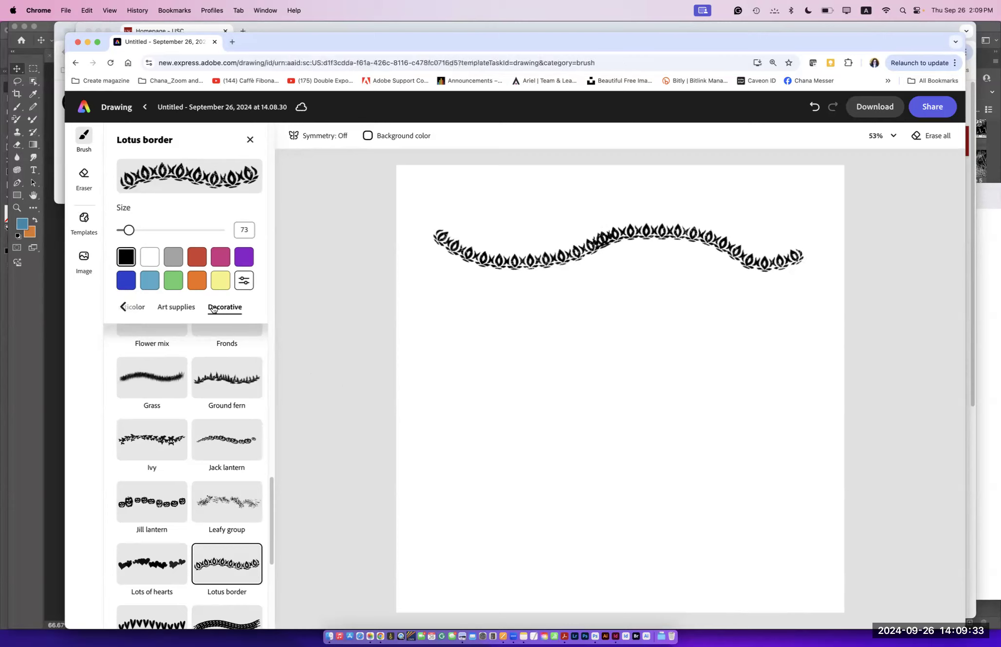
Step: Set the brush size to 113 and paint a star-shaped motif around the canvas centre using ten-section reflective symmetry
left_click_drag(130, 232, 133, 230)
left_click(300, 136)
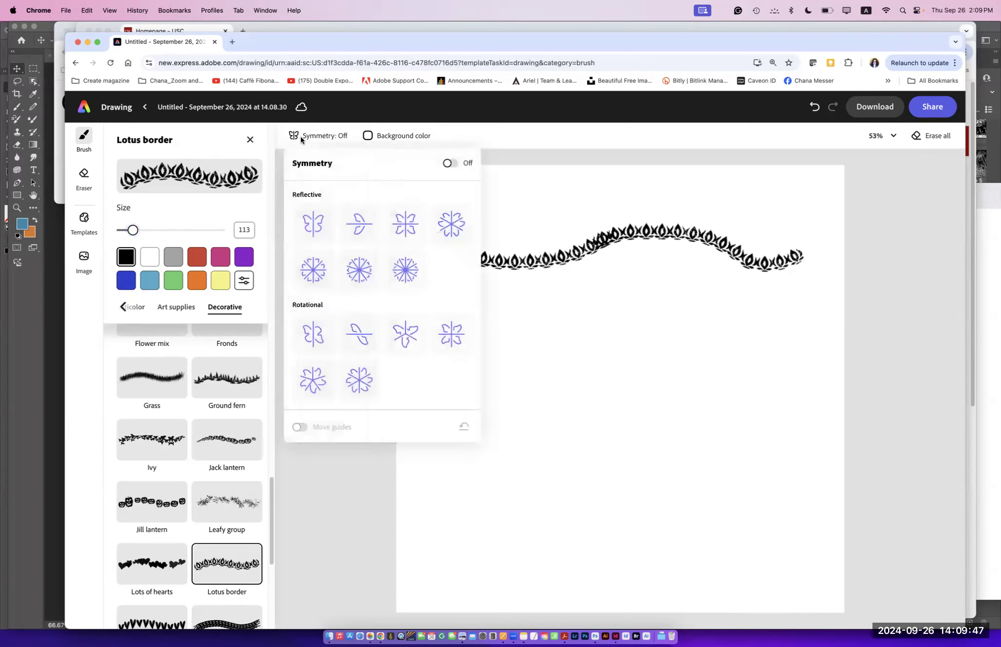
left_click(357, 273)
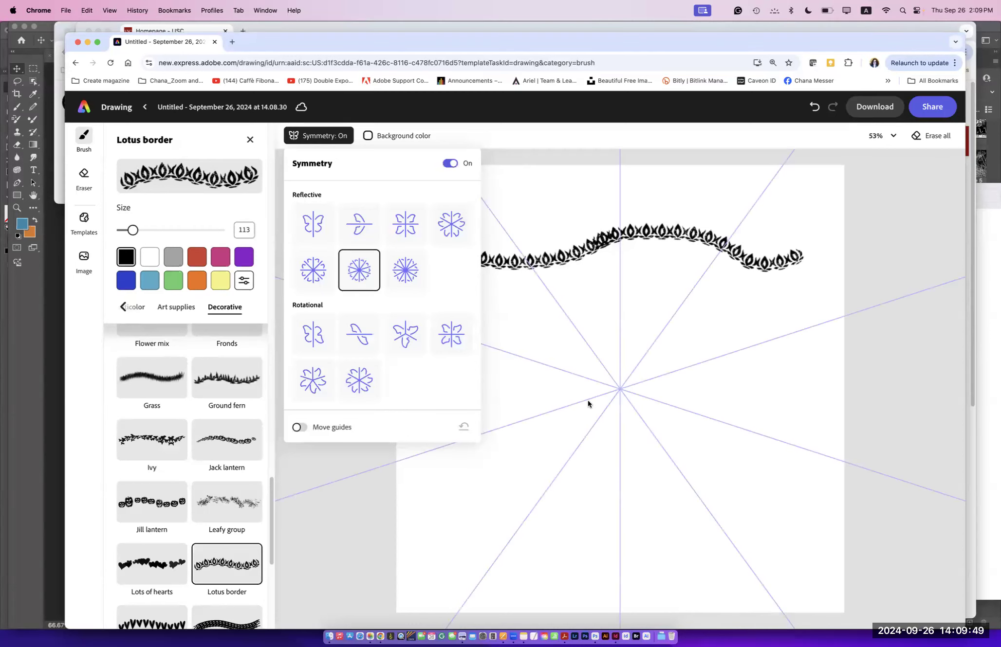
left_click(555, 357)
mouse_move(535, 354)
left_mouse_down()
mouse_move(590, 332)
mouse_move(609, 342)
mouse_move(617, 380)
left_mouse_up()
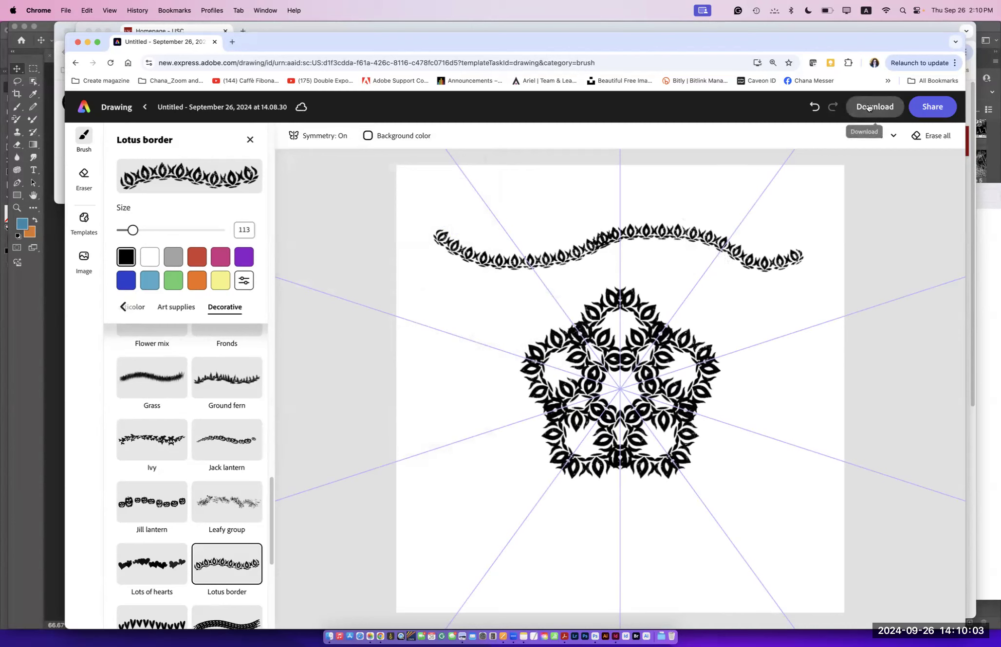
Step: Turn symmetry off and erase everything on the canvas
left_click(301, 140)
left_click(311, 140)
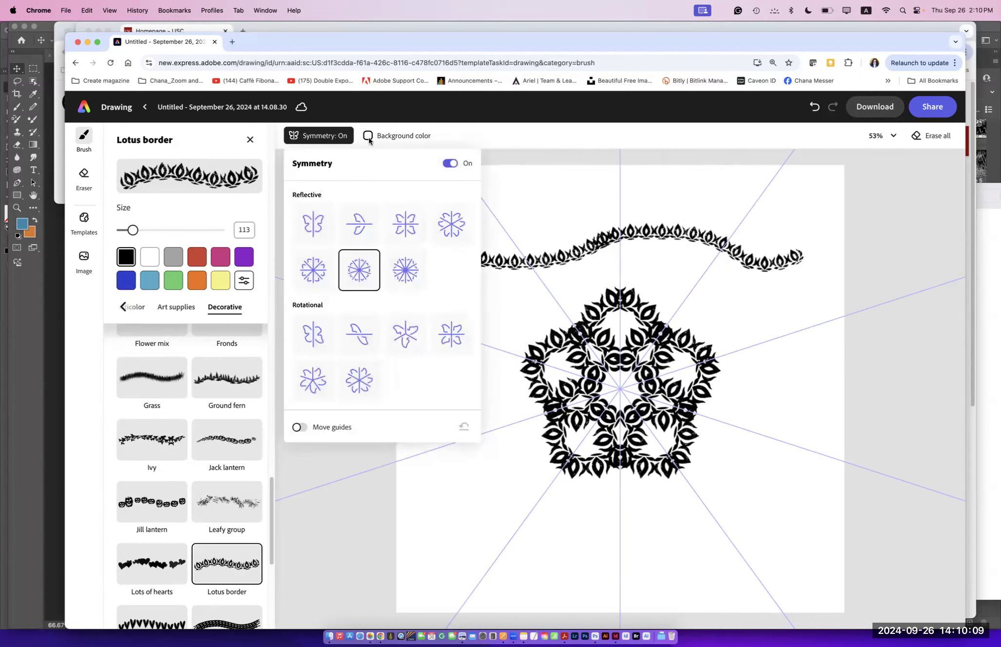
left_click(448, 164)
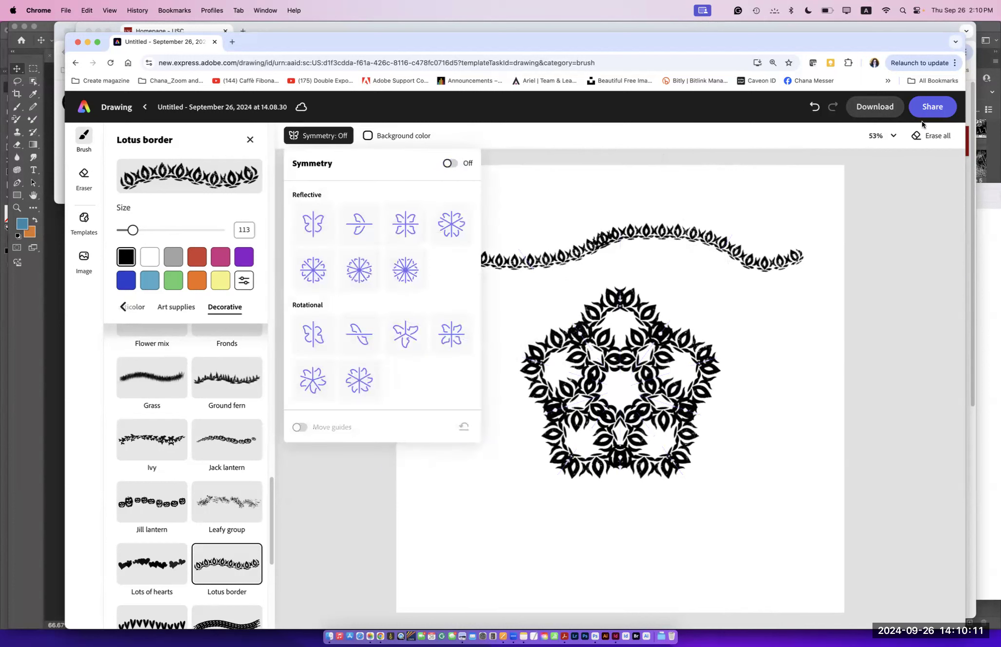
left_click(870, 108)
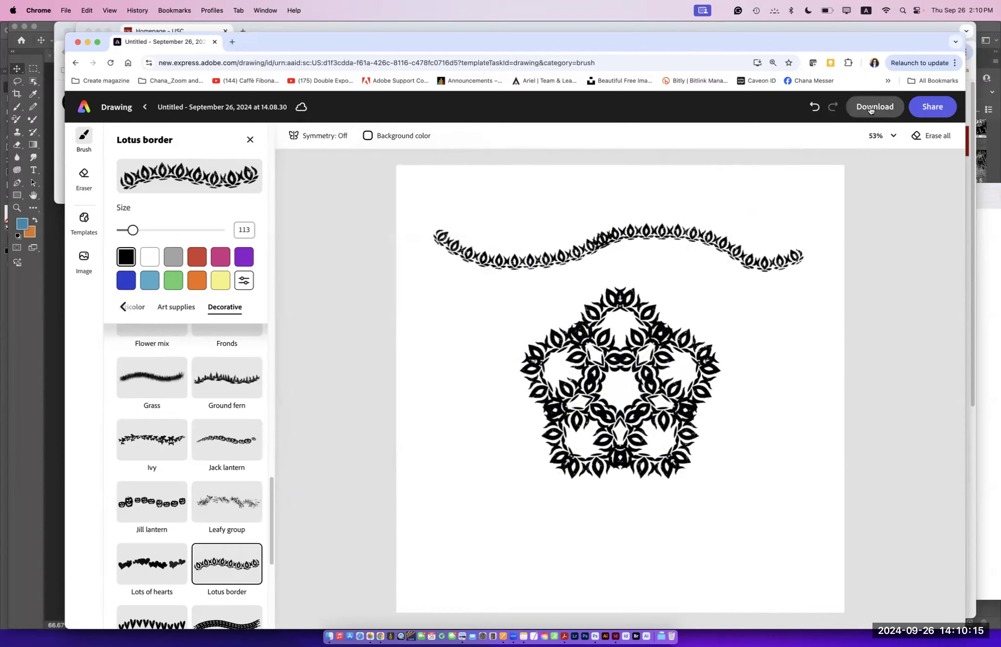
left_click(930, 138)
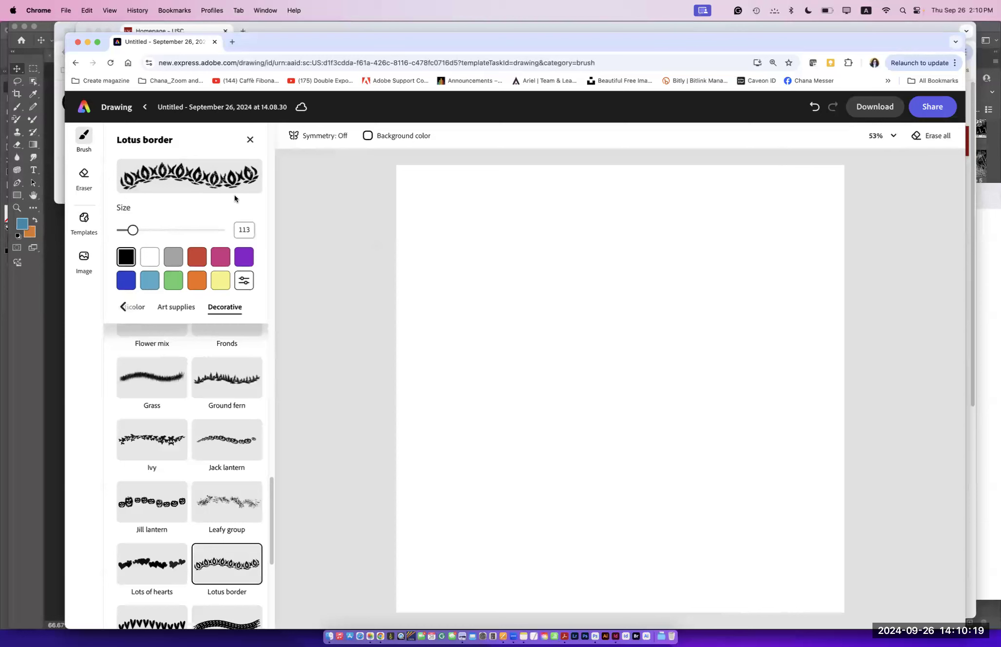
Step: Turn on ten-section reflective symmetry and paint a mirrored ring of black Lotus border strokes around the centre
left_click(340, 138)
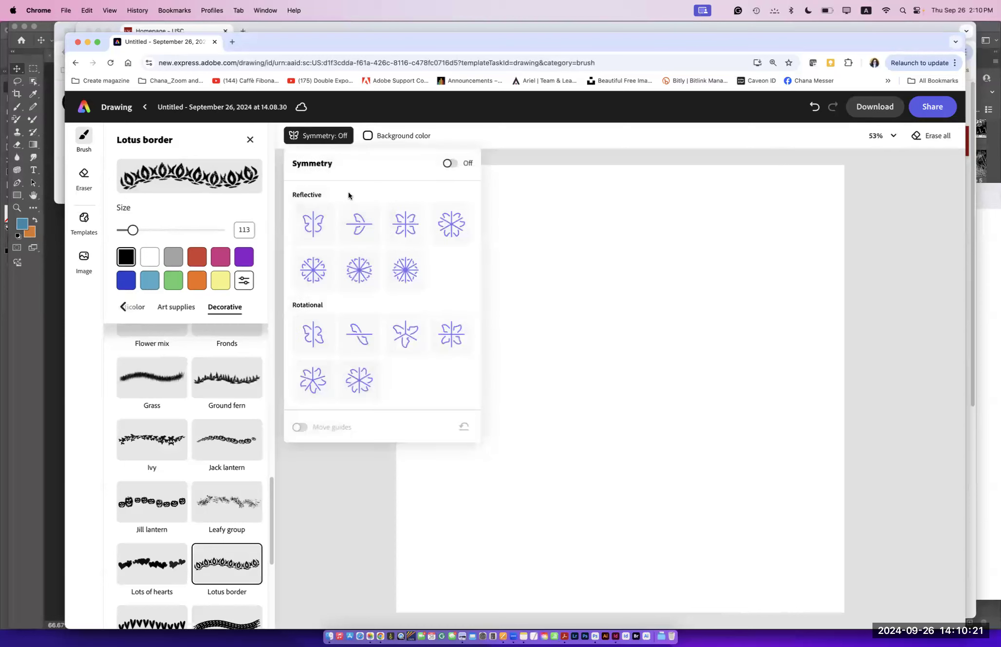
left_click(351, 277)
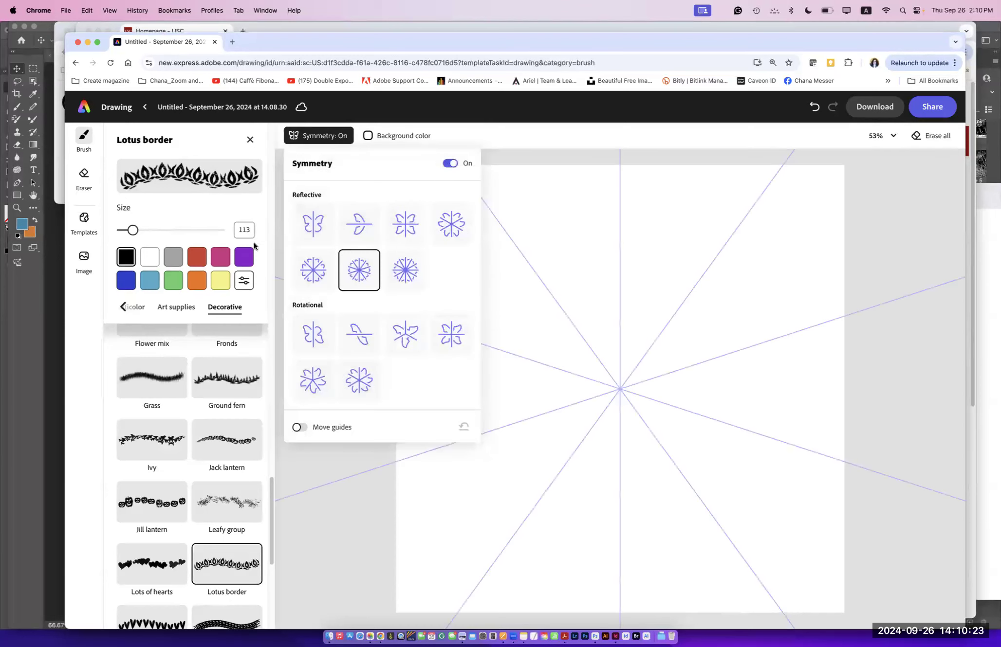
left_click(507, 328)
mouse_move(507, 328)
left_mouse_down()
mouse_move(531, 294)
mouse_move(576, 320)
left_mouse_up()
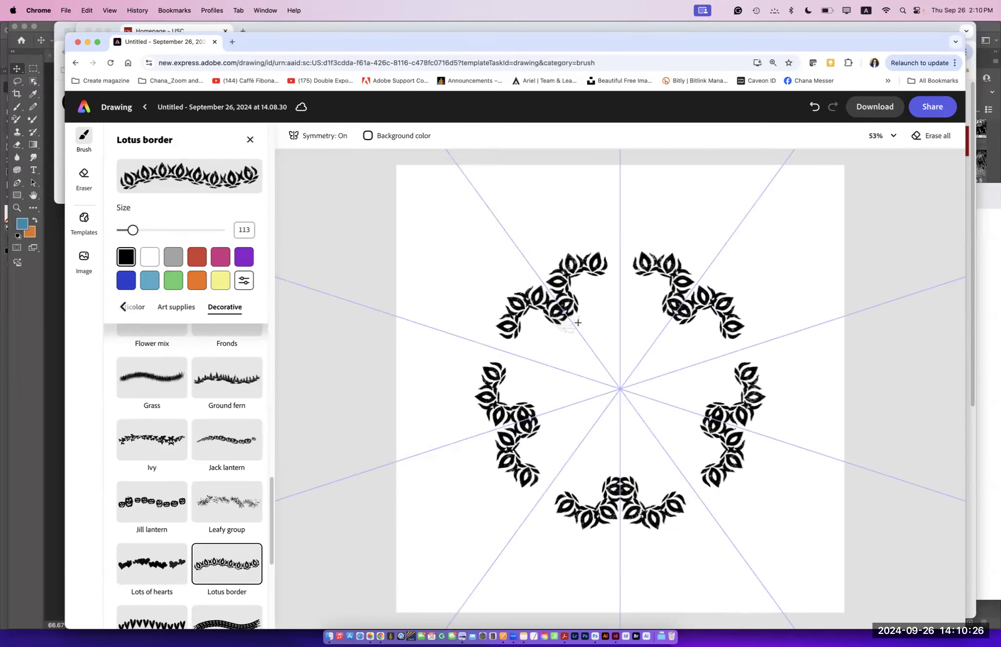
Step: Fill the middle of the ring with a red Lotus border star and add green lotus accents between the star and ring
left_click(197, 257)
mouse_move(566, 364)
left_mouse_down()
mouse_move(600, 362)
mouse_move(618, 390)
left_mouse_up()
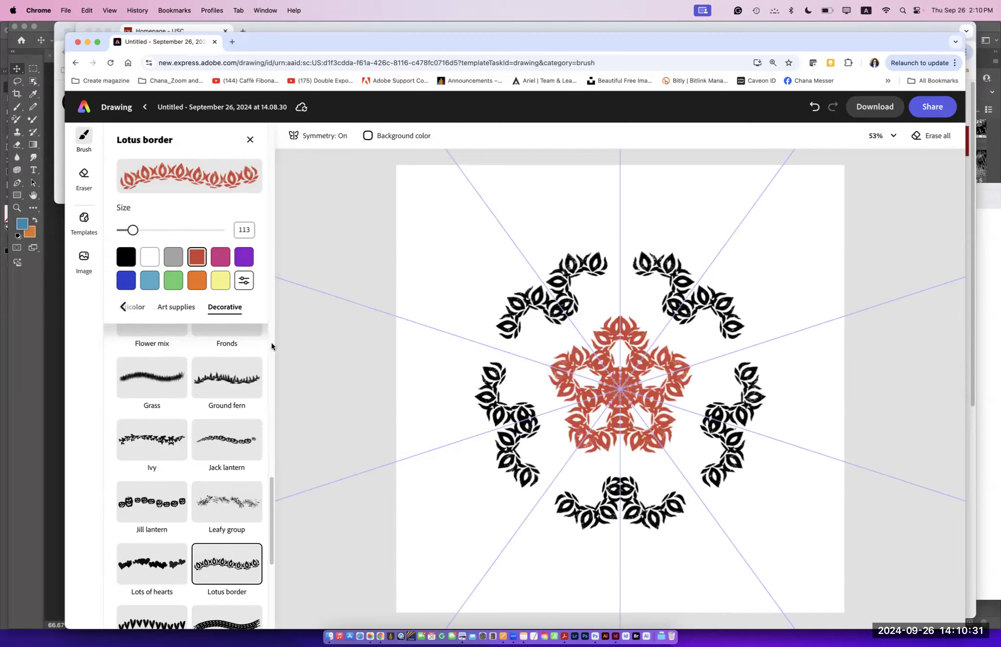
left_click(169, 283)
left_click(616, 299)
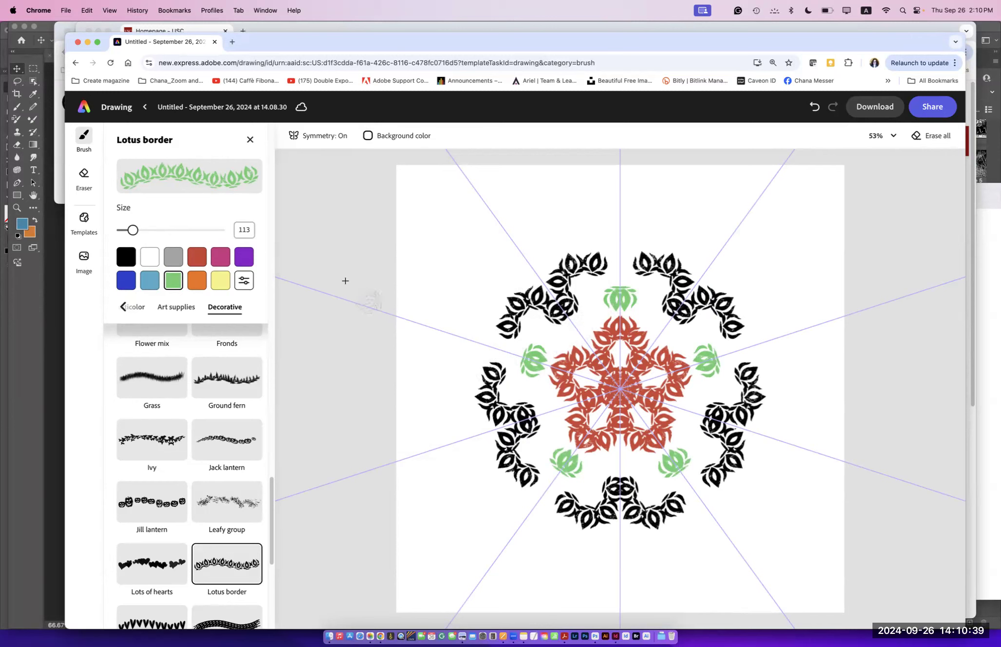
Step: Turn symmetry off and download the drawing as a Transparent PNG
left_click(342, 133)
left_click(448, 163)
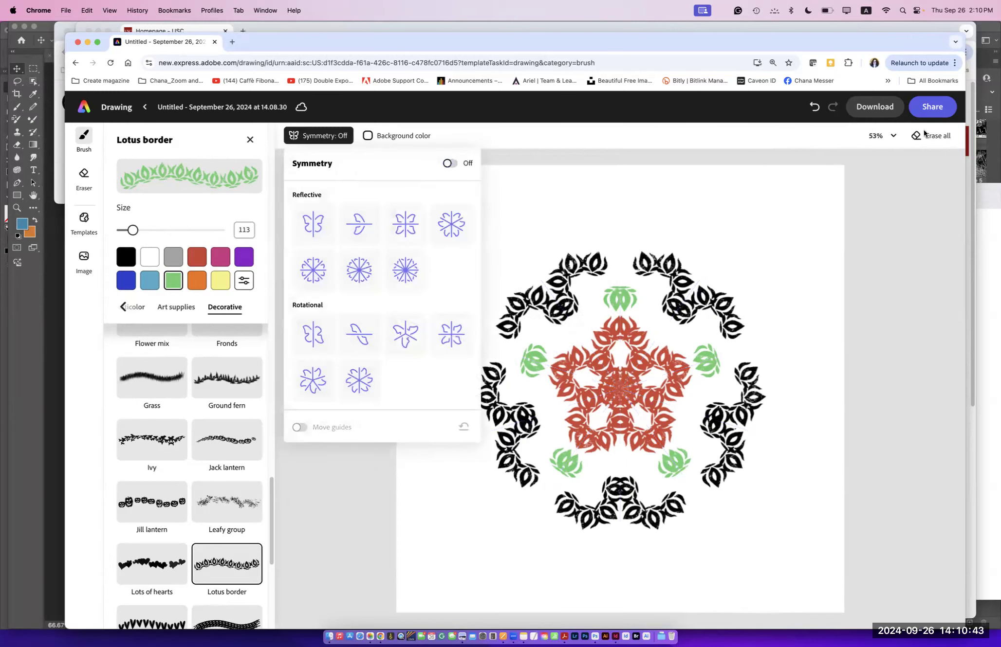
left_click(889, 110)
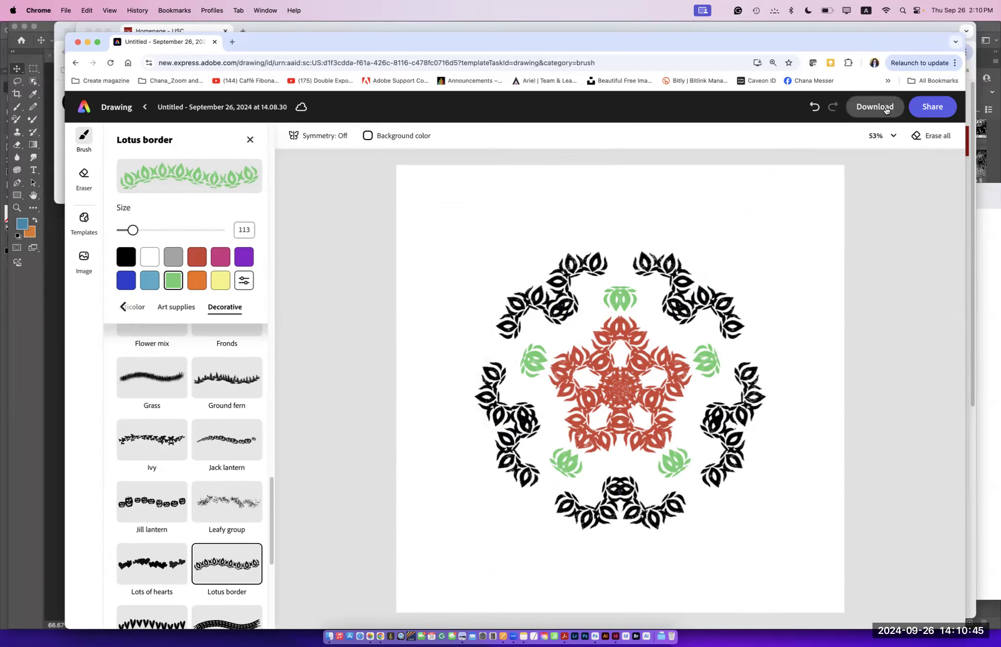
left_click(886, 111)
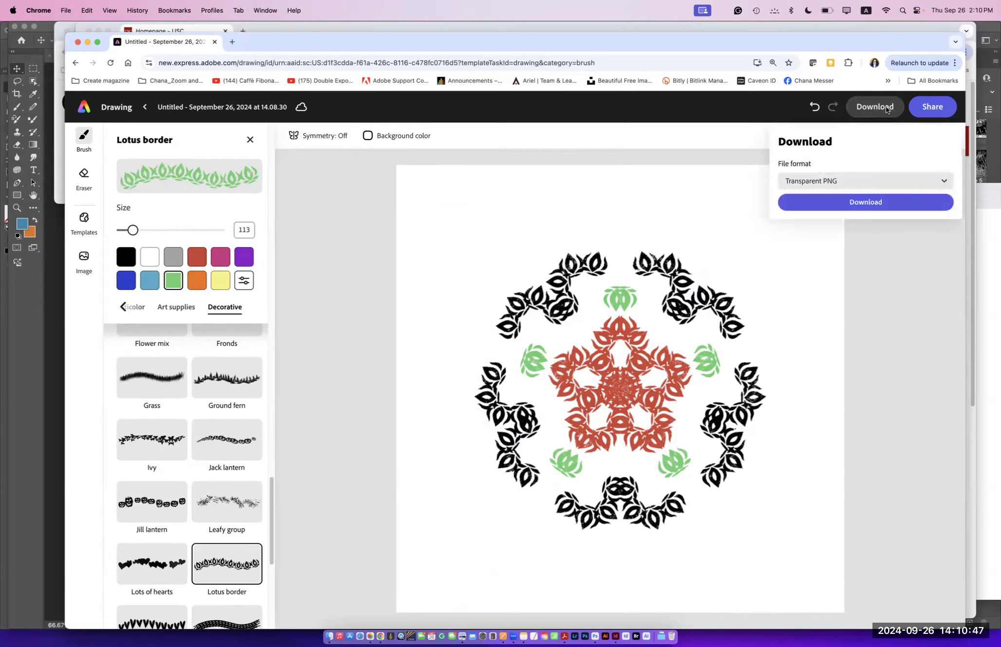
left_click(872, 199)
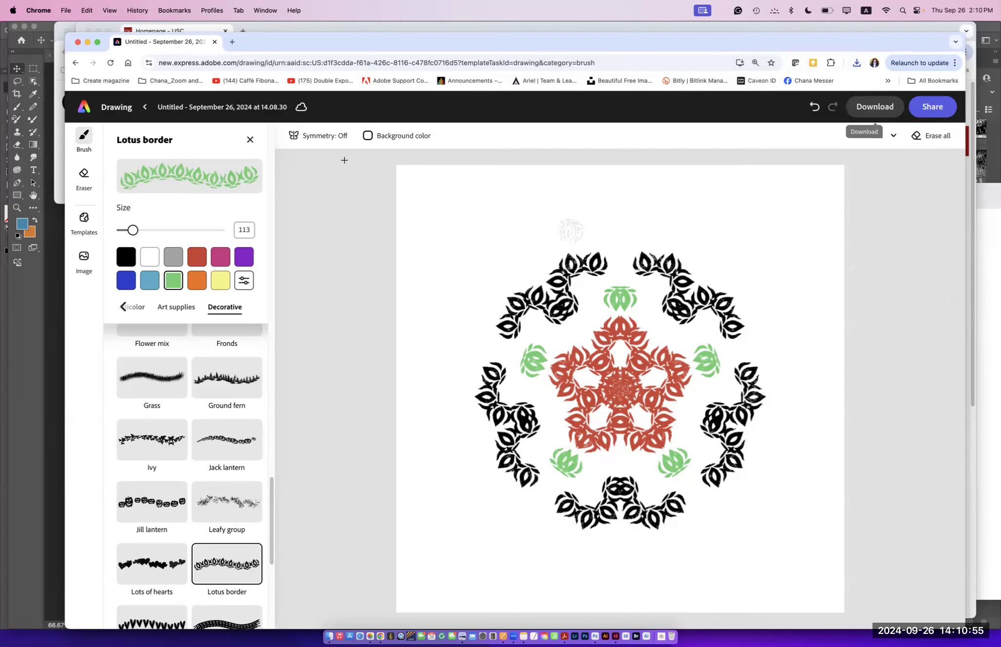
Step: Reopen the recent social media branding presentation from the home page and return to the home page
left_click(86, 108)
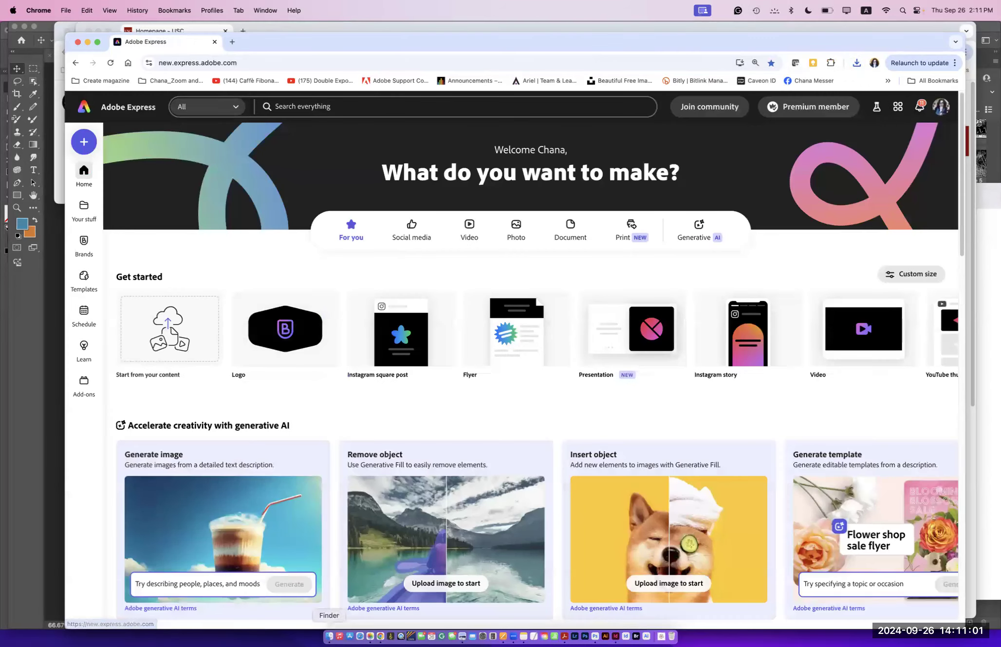
left_click(213, 618)
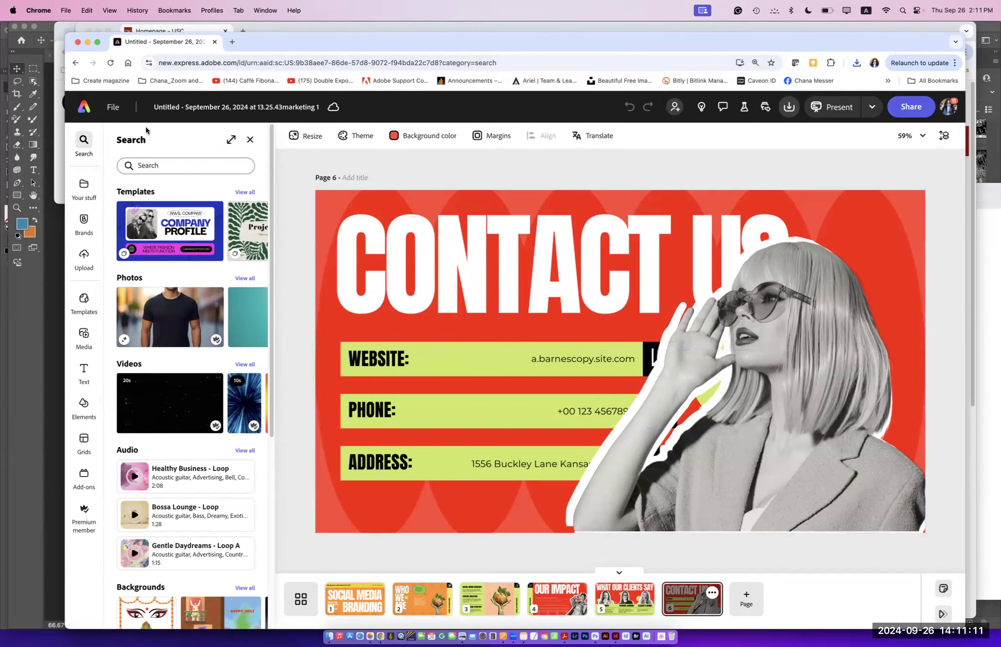
left_click(84, 106)
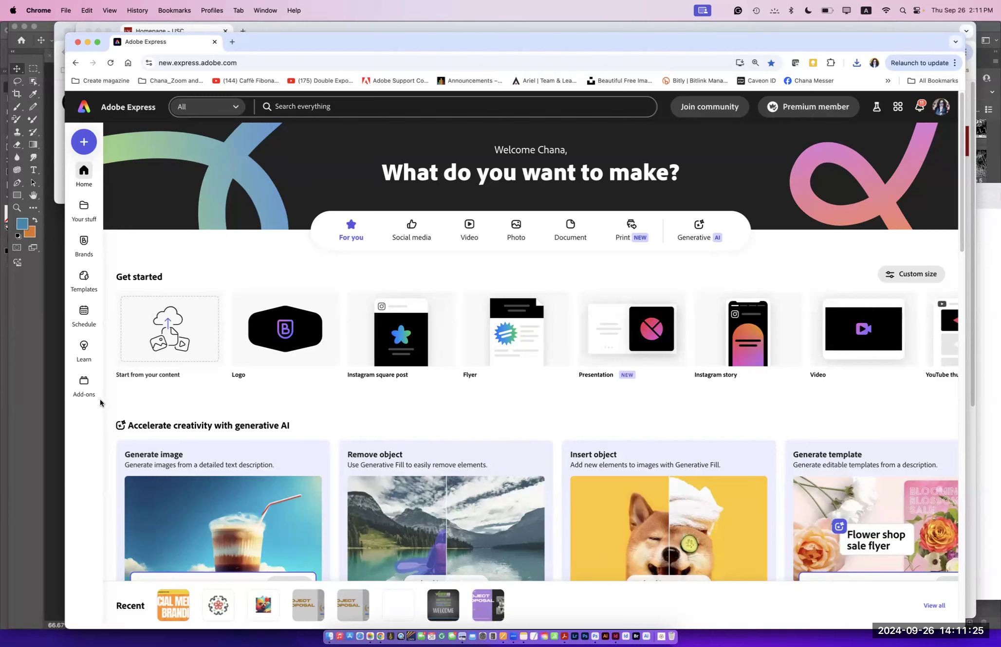
Step: Search the creation types for "dra", create a Drawing worksheet, and apply the "Color in your vegetables!" template
left_click(83, 142)
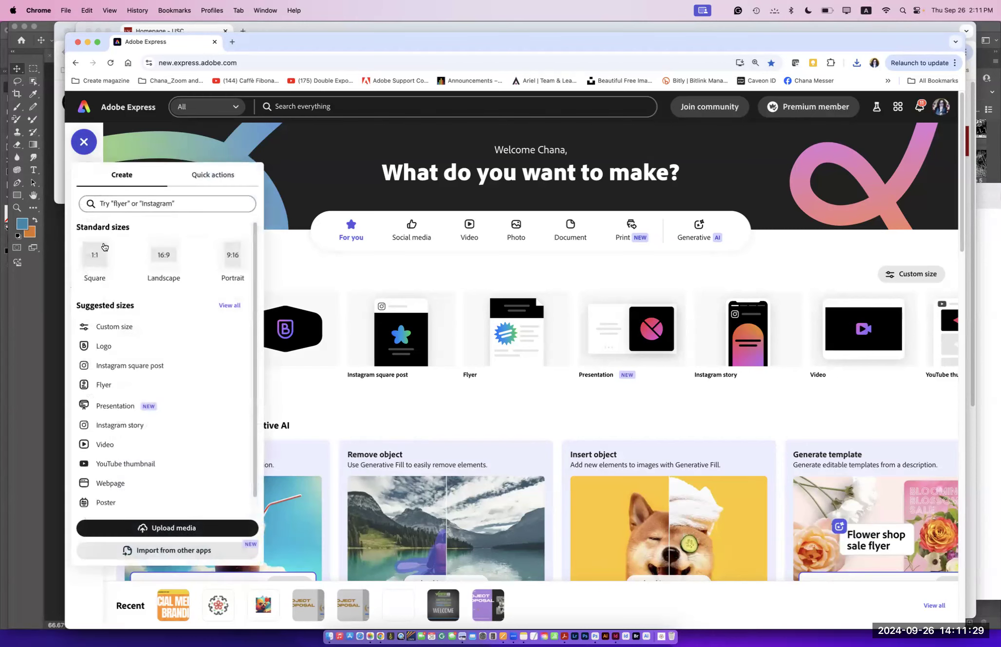
left_click(101, 203)
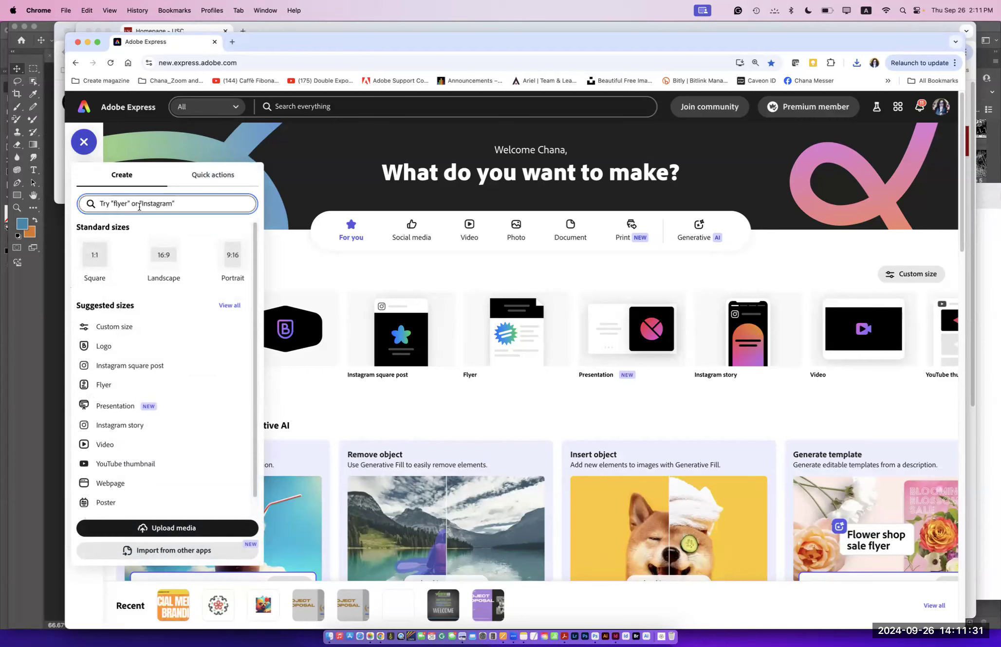
type("dra")
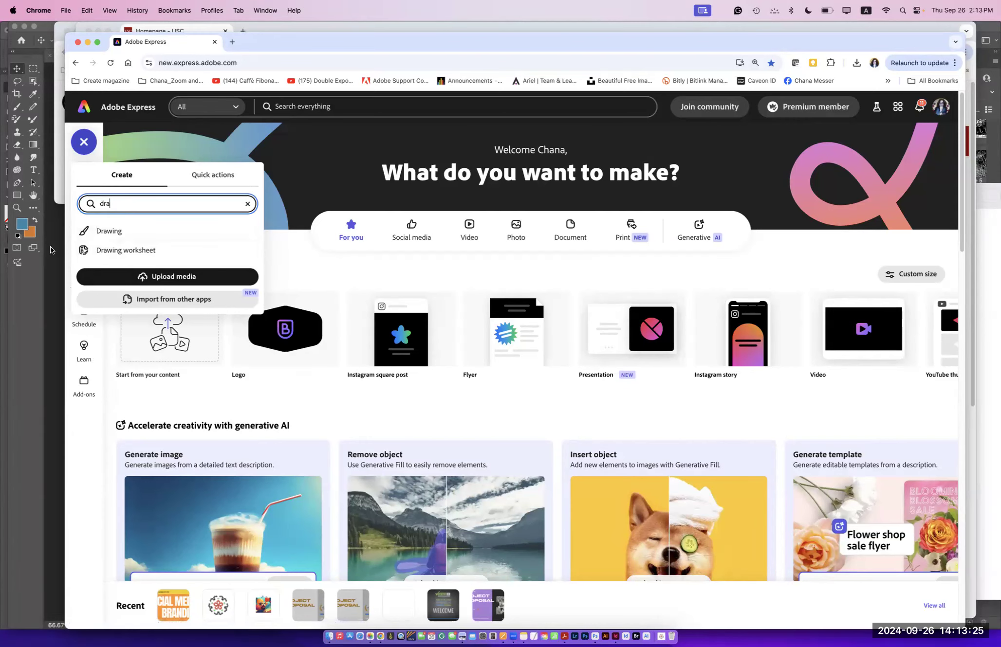
left_click(97, 251)
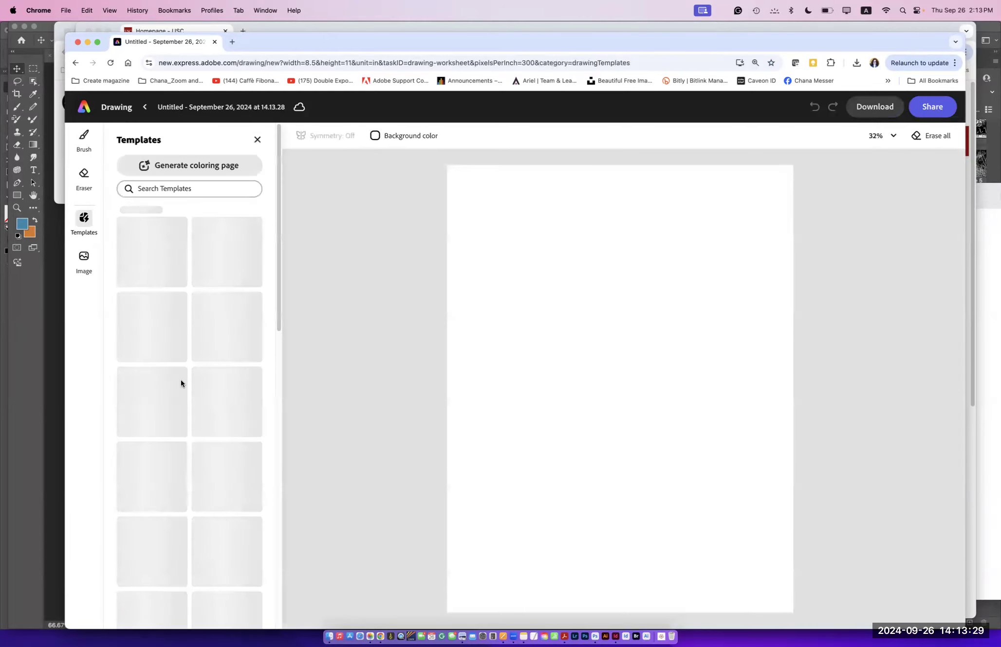
left_click(213, 252)
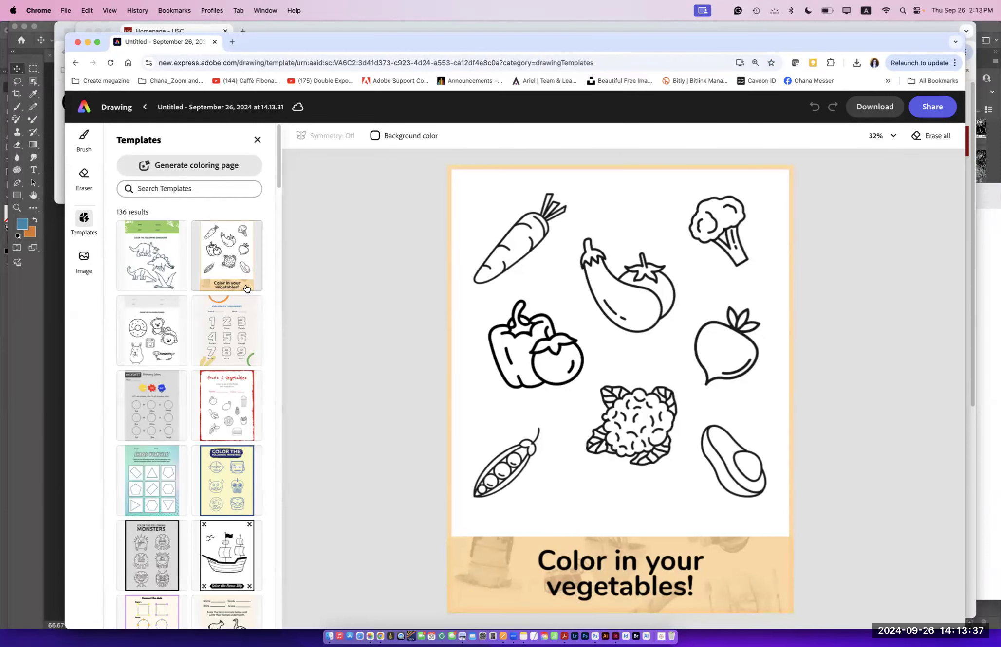
Step: Color in the carrot with the magenta Hard round brush at size 123
left_click(83, 145)
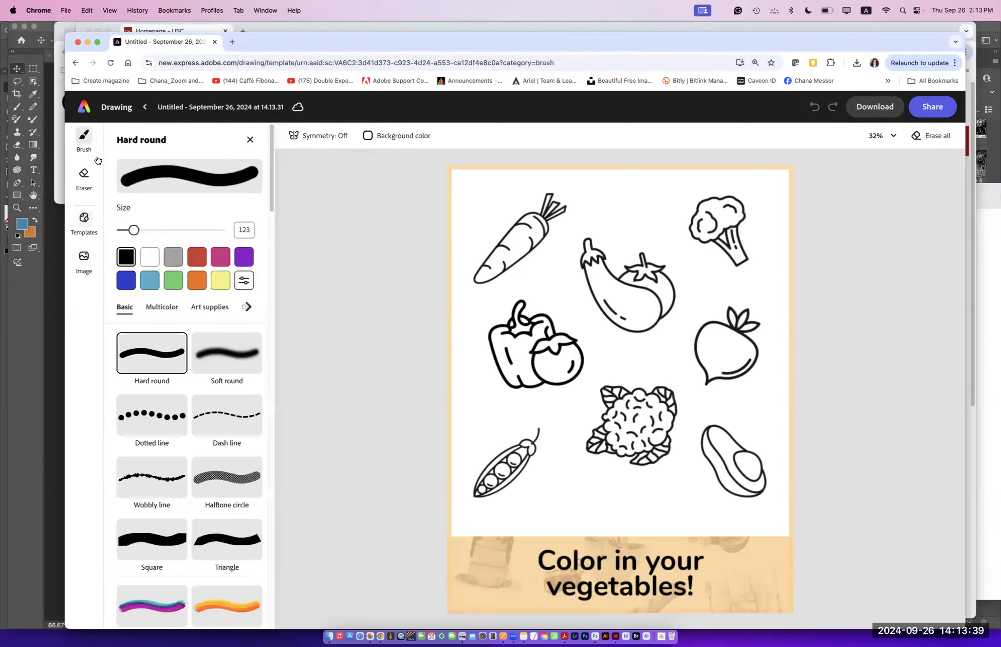
left_click(221, 257)
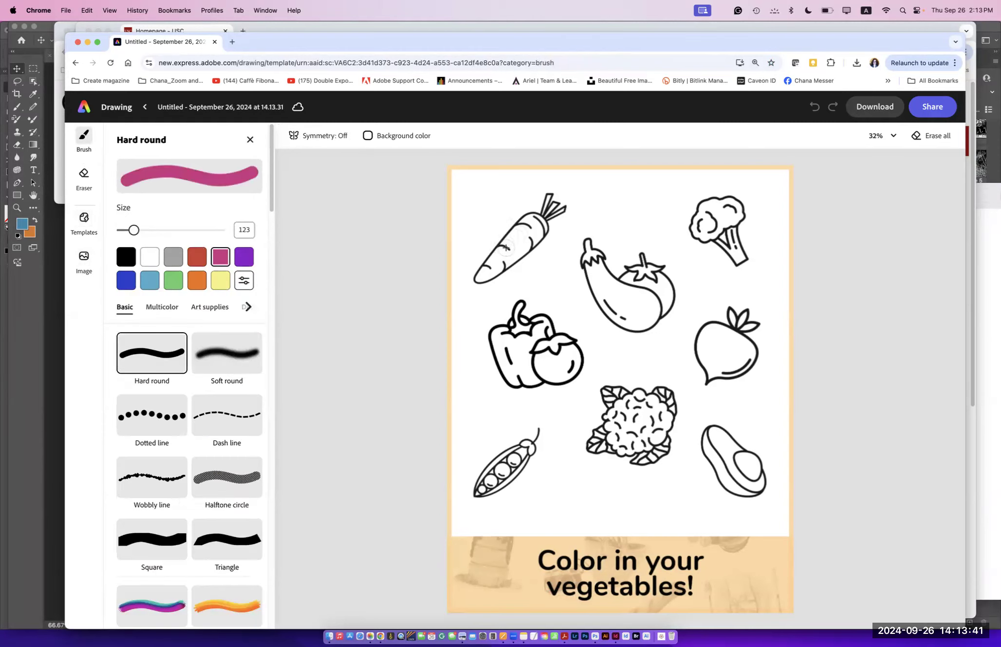
mouse_move(515, 246)
left_mouse_down()
mouse_move(533, 222)
mouse_move(540, 235)
mouse_move(529, 218)
mouse_move(545, 241)
mouse_move(510, 235)
mouse_move(504, 266)
mouse_move(491, 280)
mouse_move(505, 248)
mouse_move(482, 276)
left_mouse_up()
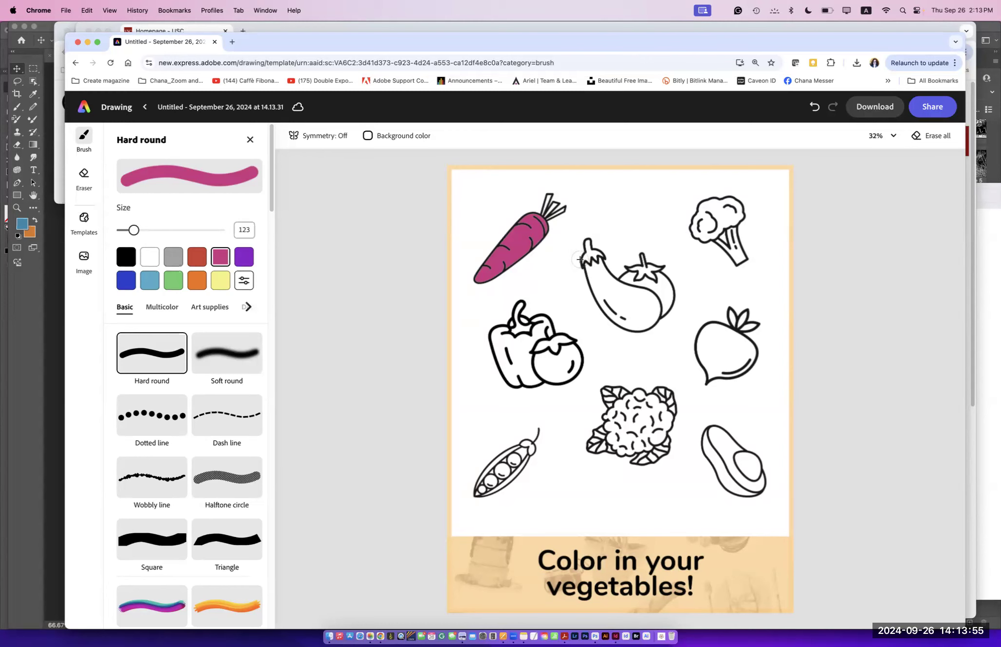
Step: Look over the worksheet canvas and open the options for adding an image to the drawing
scroll(579, 260, "right", 2)
scroll(579, 259, "up", 5)
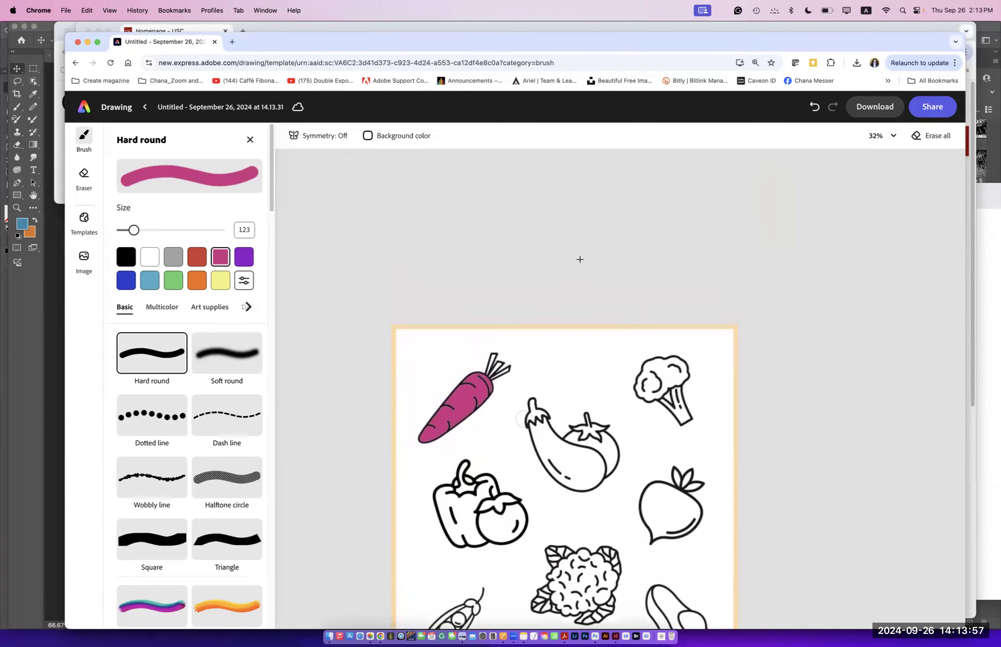
scroll(578, 238, "right", 3)
left_click(82, 258)
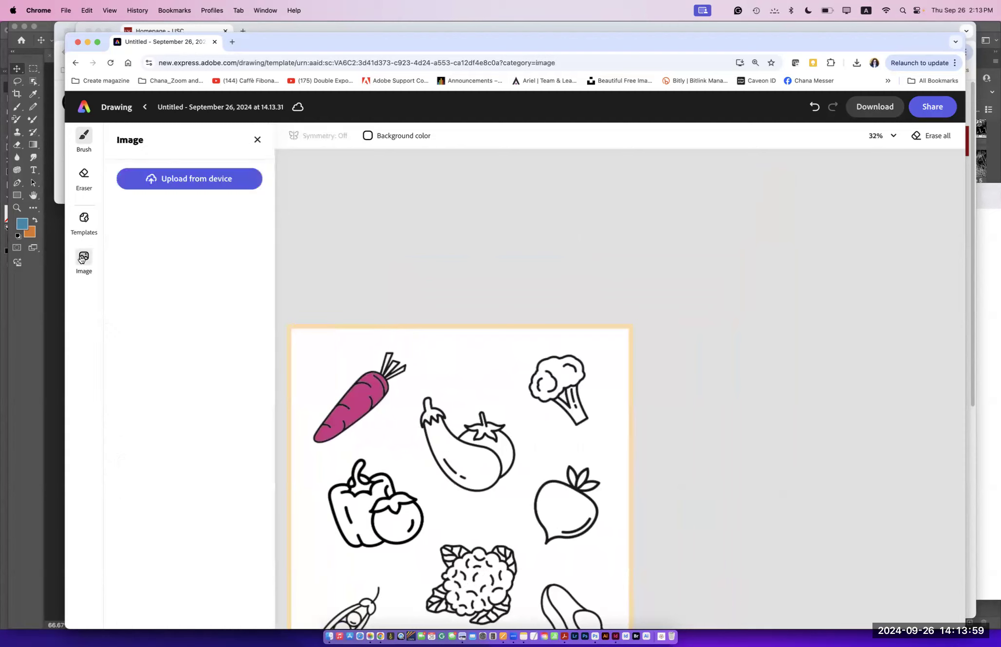
Step: Create a new drawing from the "Shapes Worksheet" coloring template
left_click(84, 220)
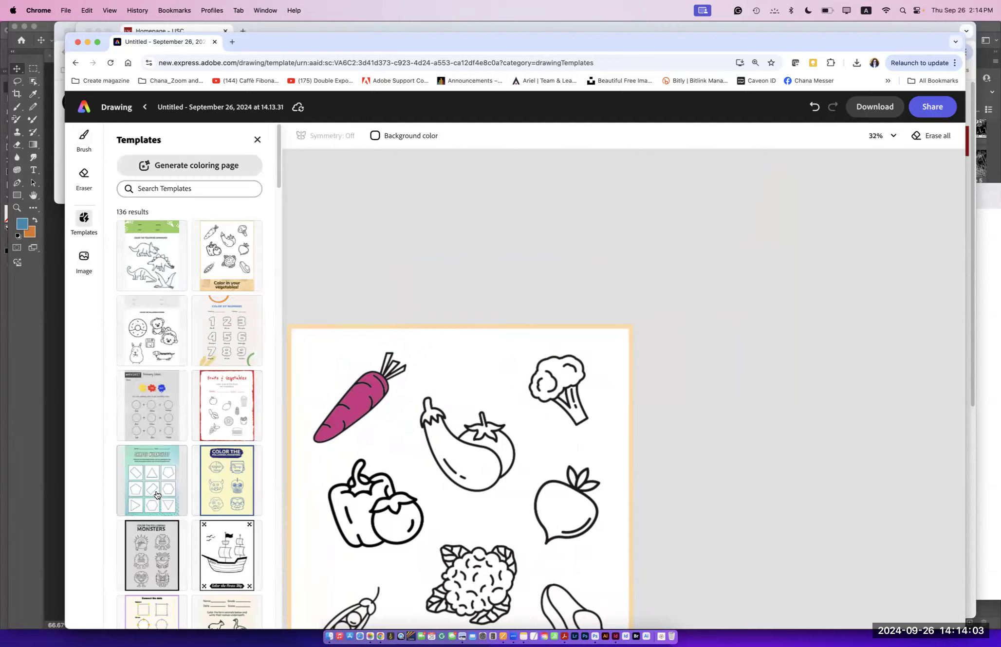
left_click(156, 494)
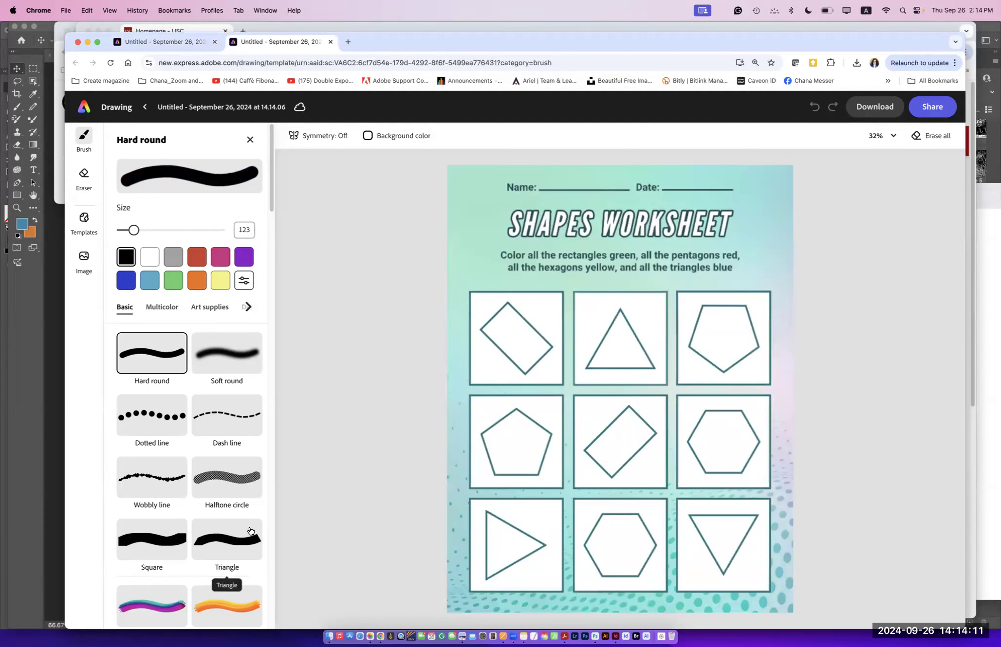
Step: Reopen the recent social media branding presentation and delete the white paragraph below the speech bubble on page 2
left_click(81, 106)
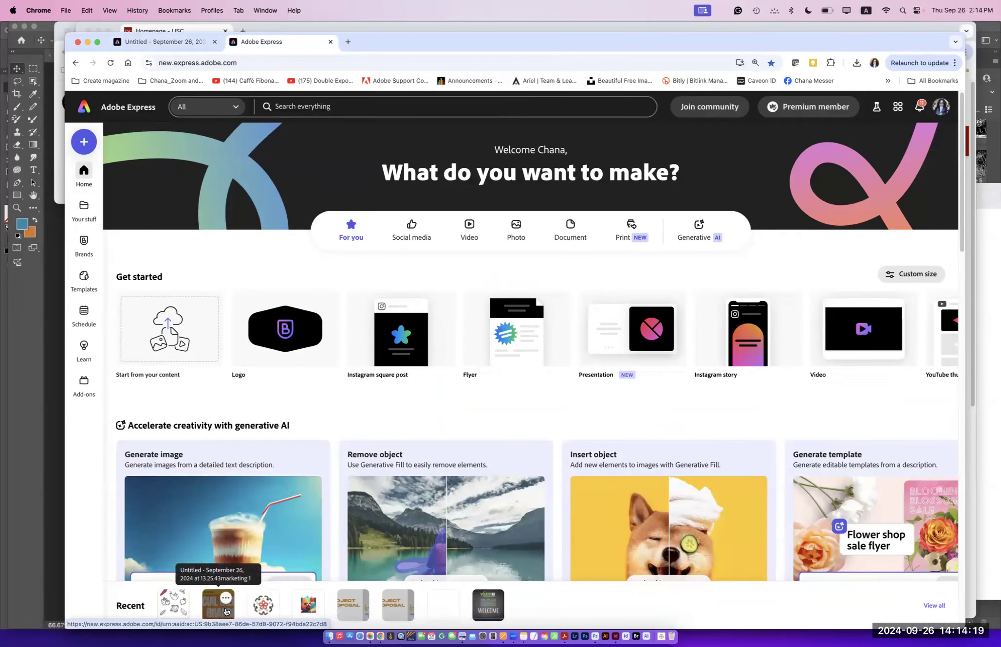
left_click(225, 609)
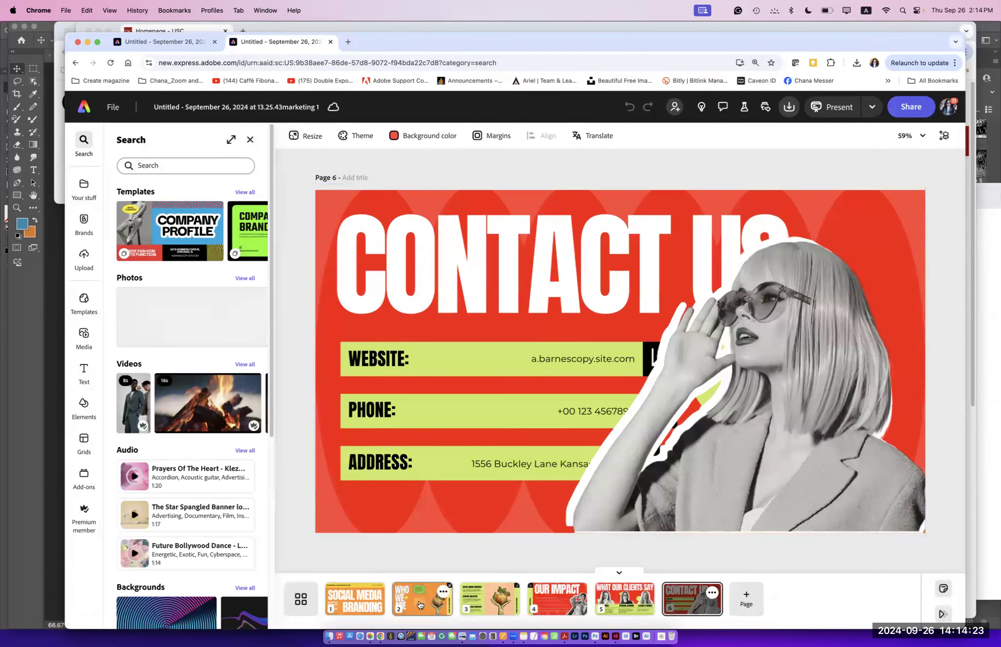
left_click(417, 606)
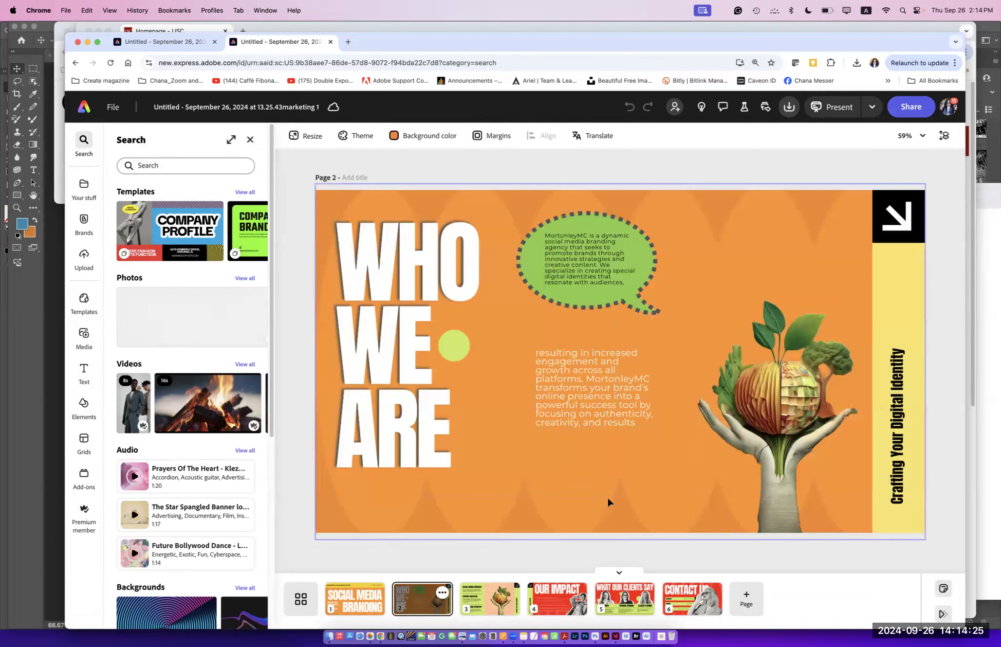
left_click(609, 430)
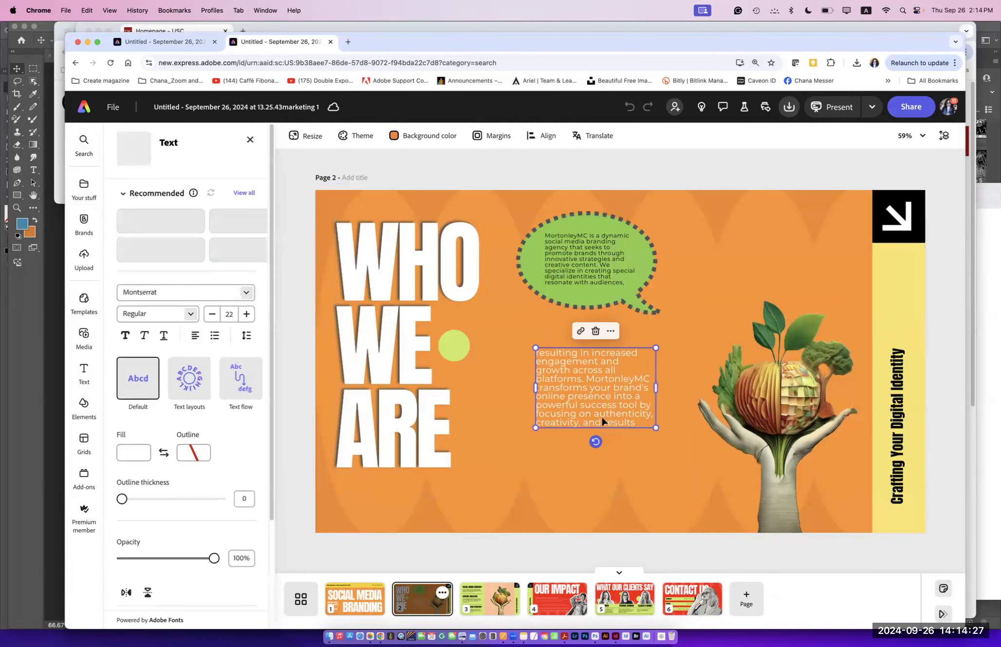
key("BackSpace")
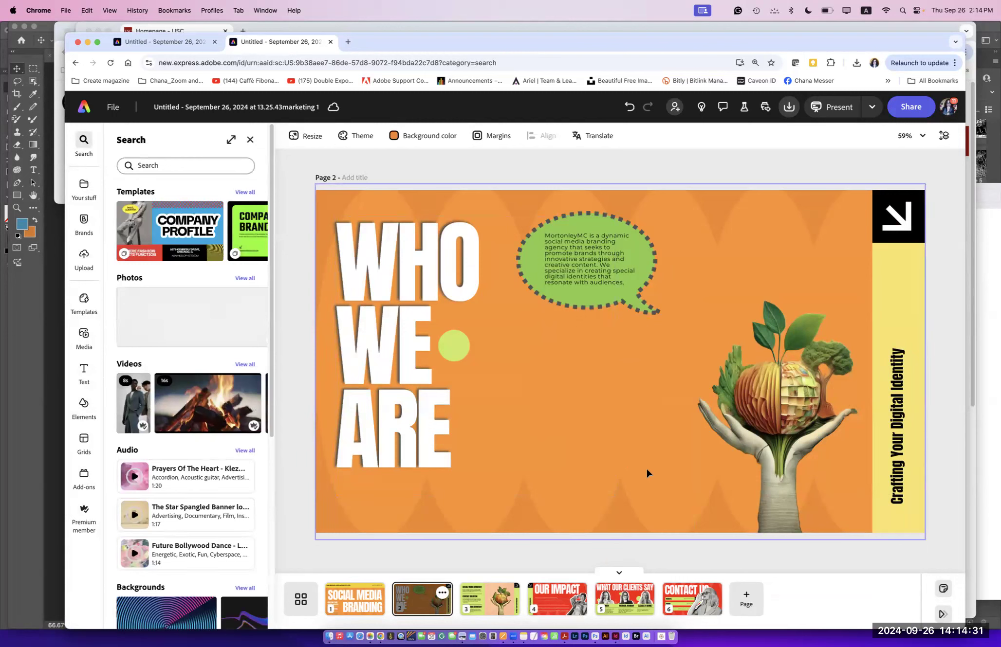
Step: Upload Untitled.png from the Downloads folder onto the "Who We Are" page
mouse_move(89, 271)
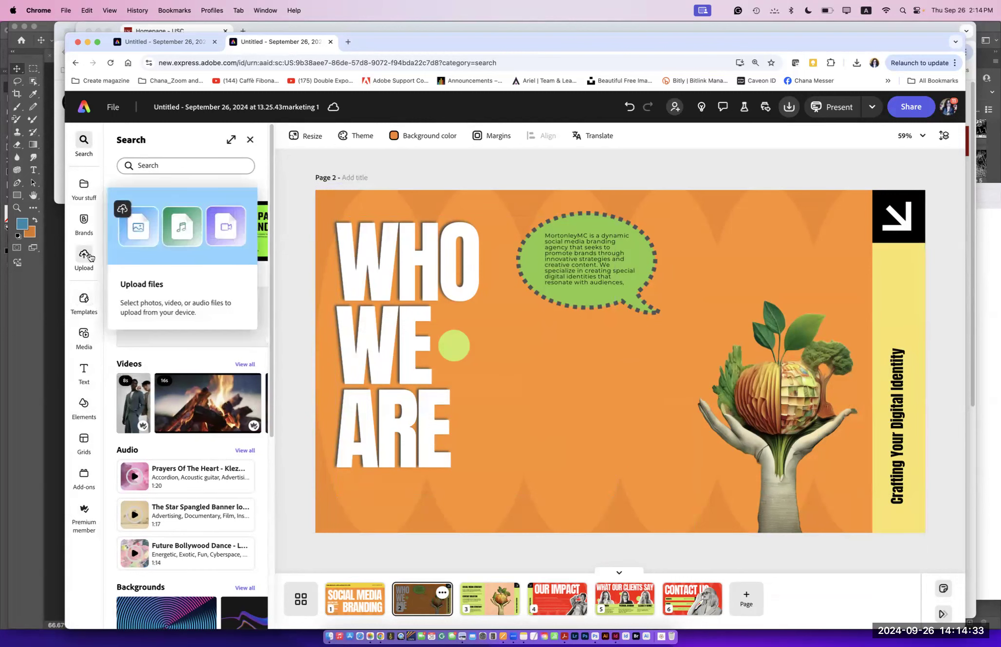
mouse_move(88, 298)
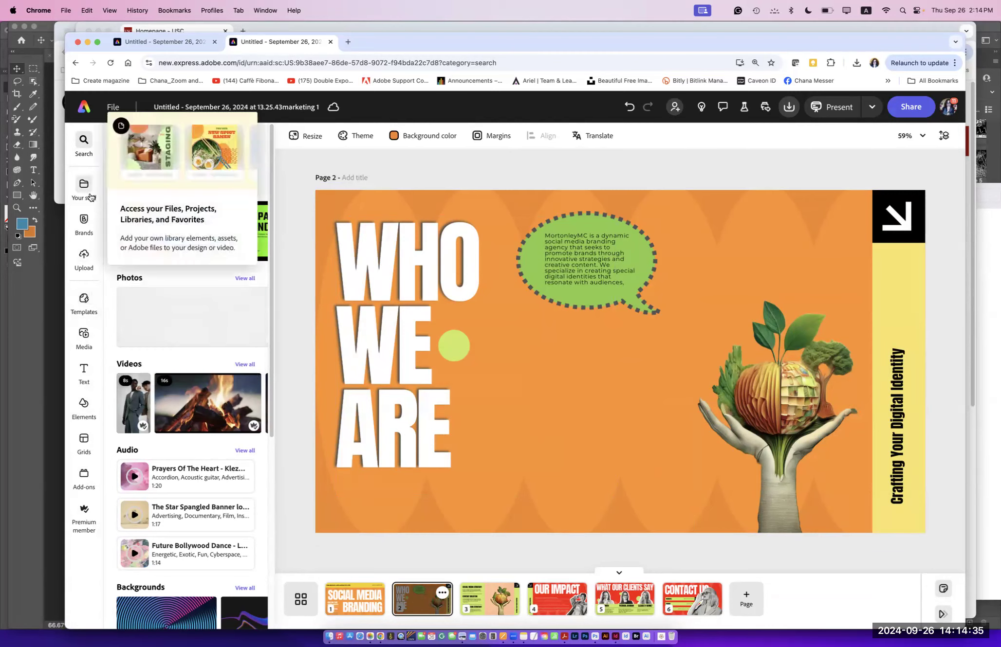
left_click(84, 334)
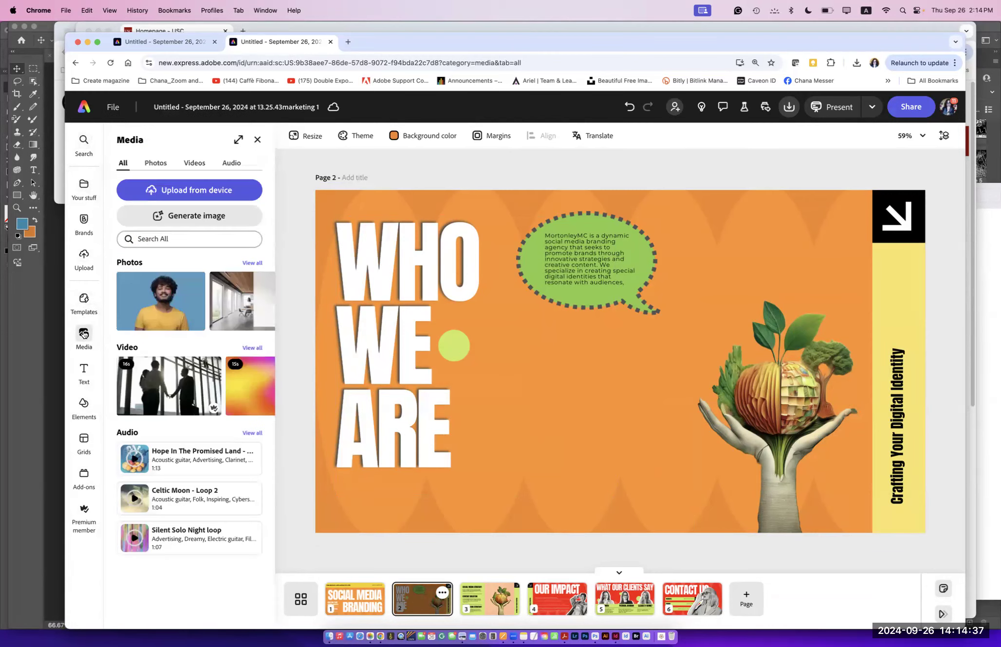
left_click(161, 193)
left_click(179, 156)
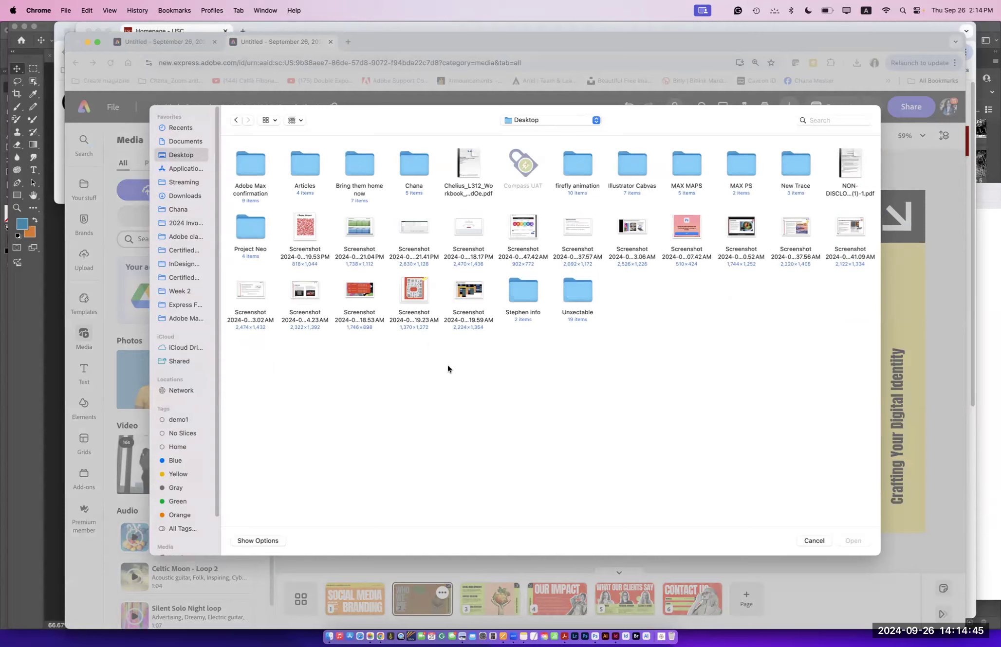
left_click(186, 195)
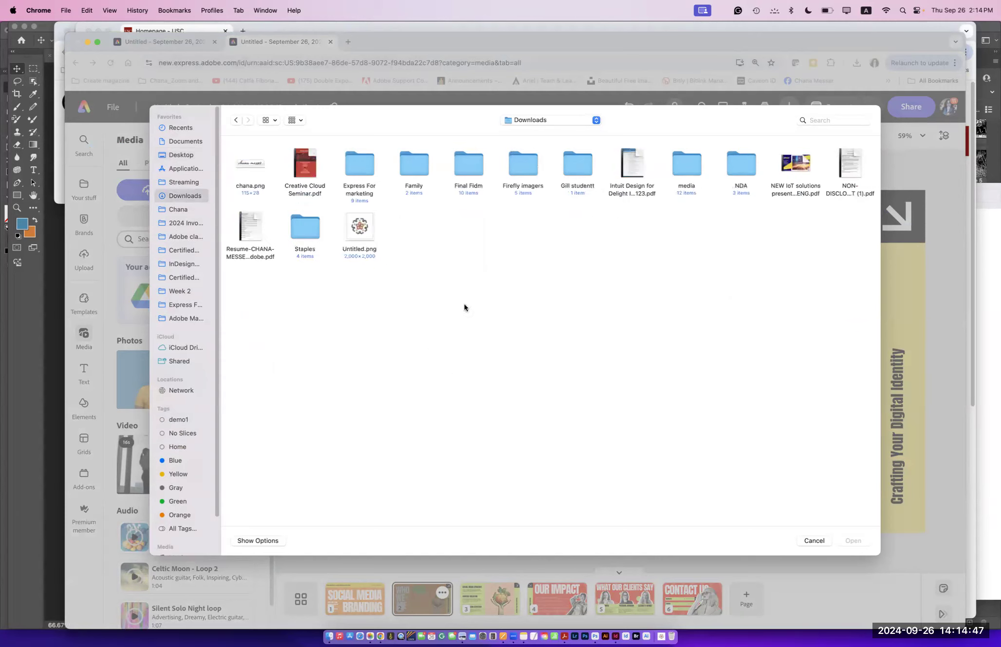
left_click(364, 242)
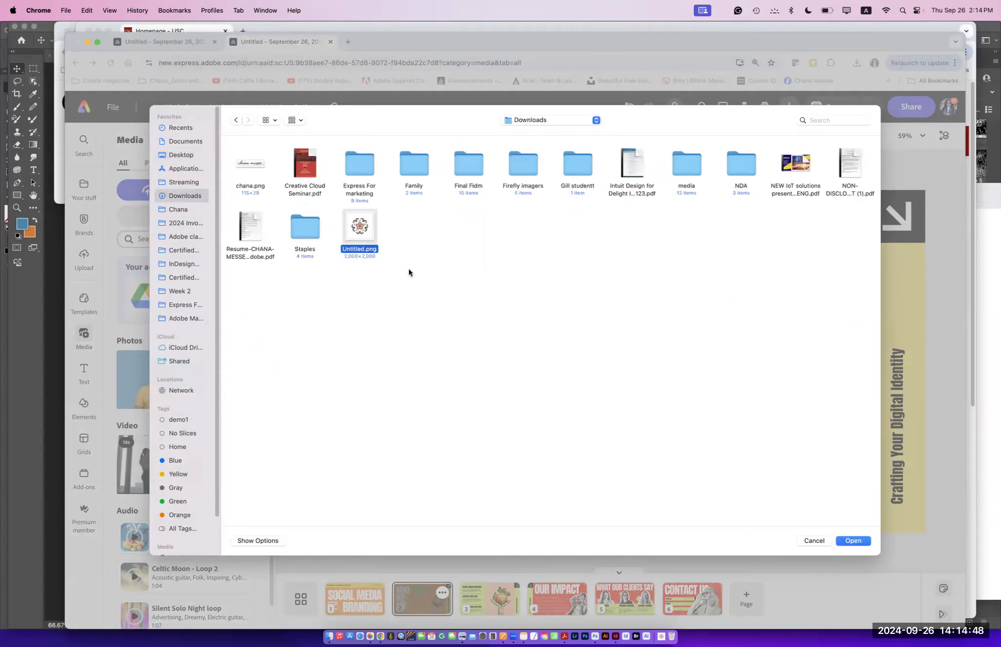
left_click(850, 541)
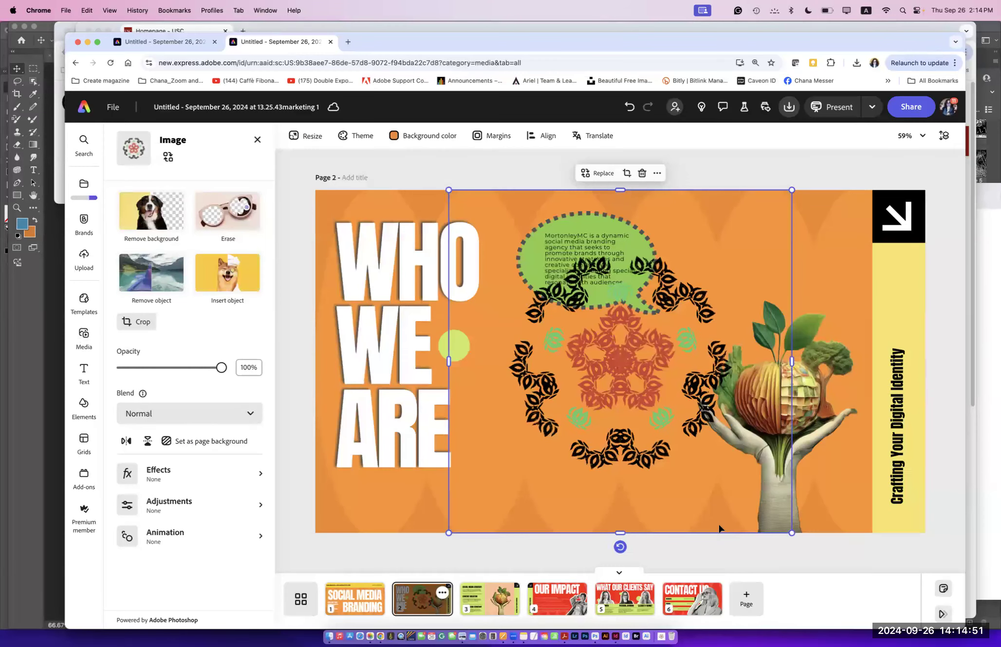
Step: Scale down the floral mandala image and place it below the speech bubble, between the heading and the hands
left_click_drag(638, 462, 609, 517)
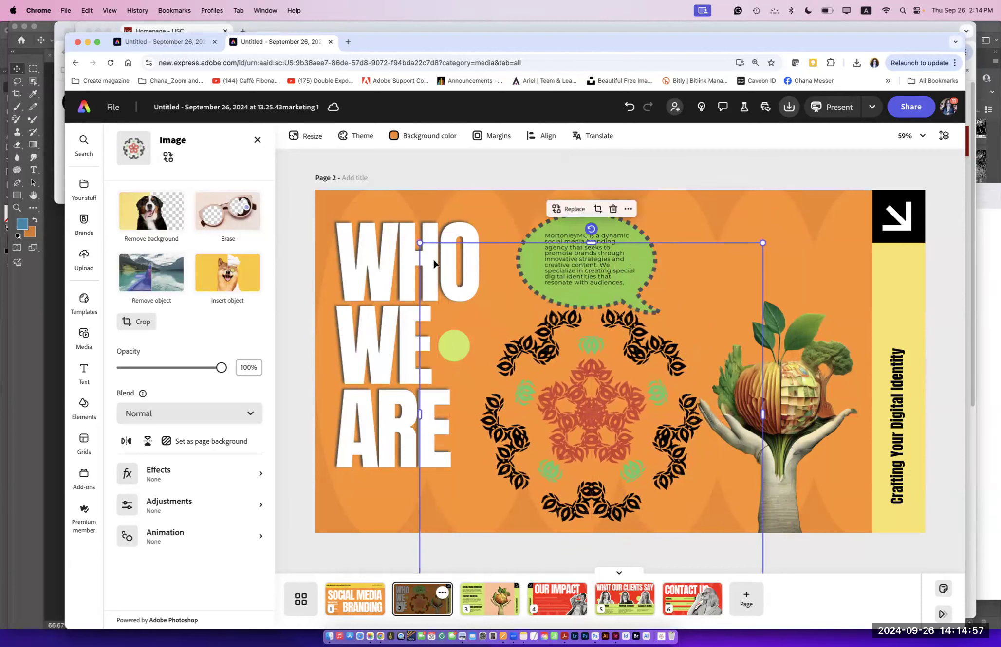
left_click_drag(419, 243, 564, 388)
left_click_drag(623, 454, 556, 381)
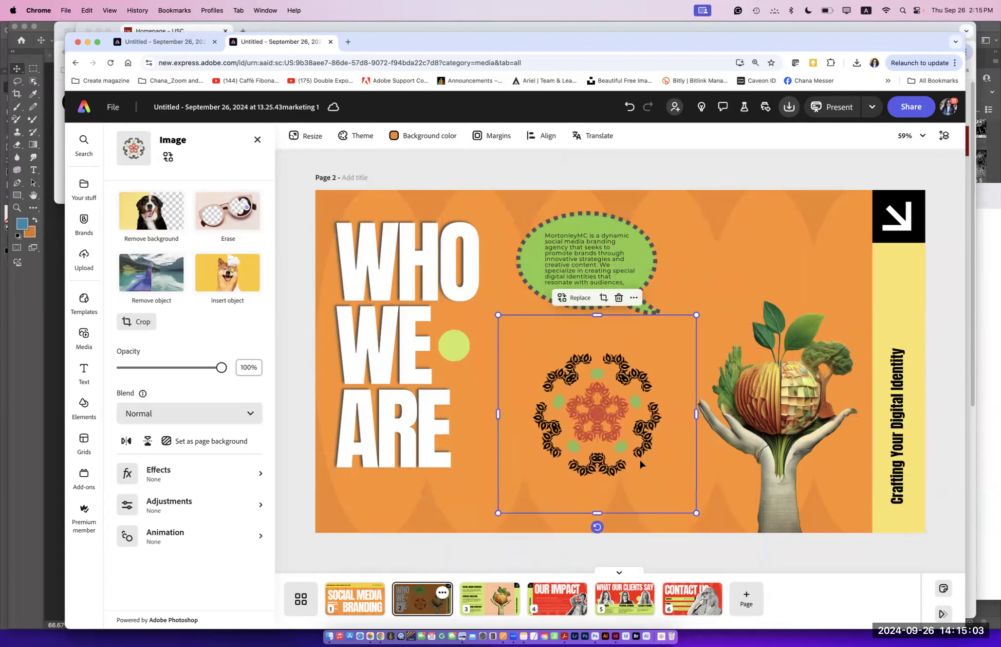
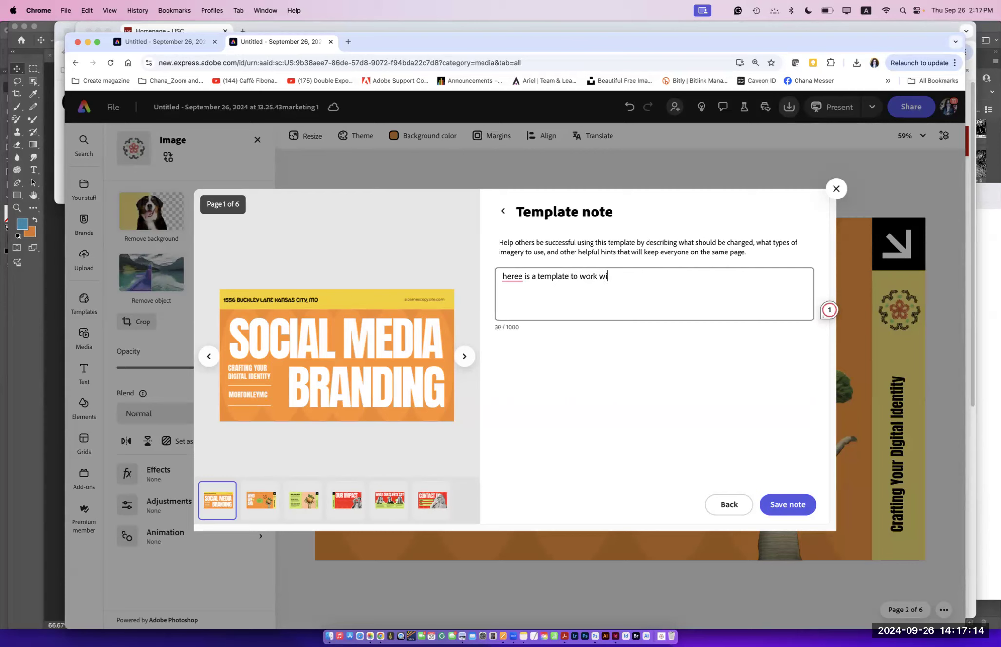
Step: Save the template note and save the presentation as a template in Test Brand
left_click(780, 505)
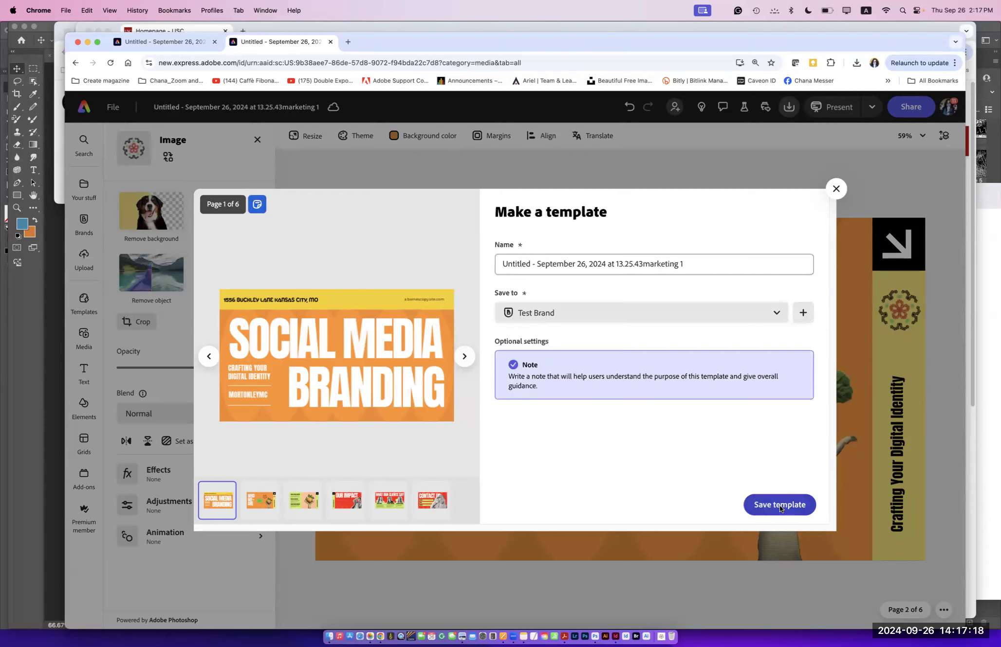
left_click(779, 505)
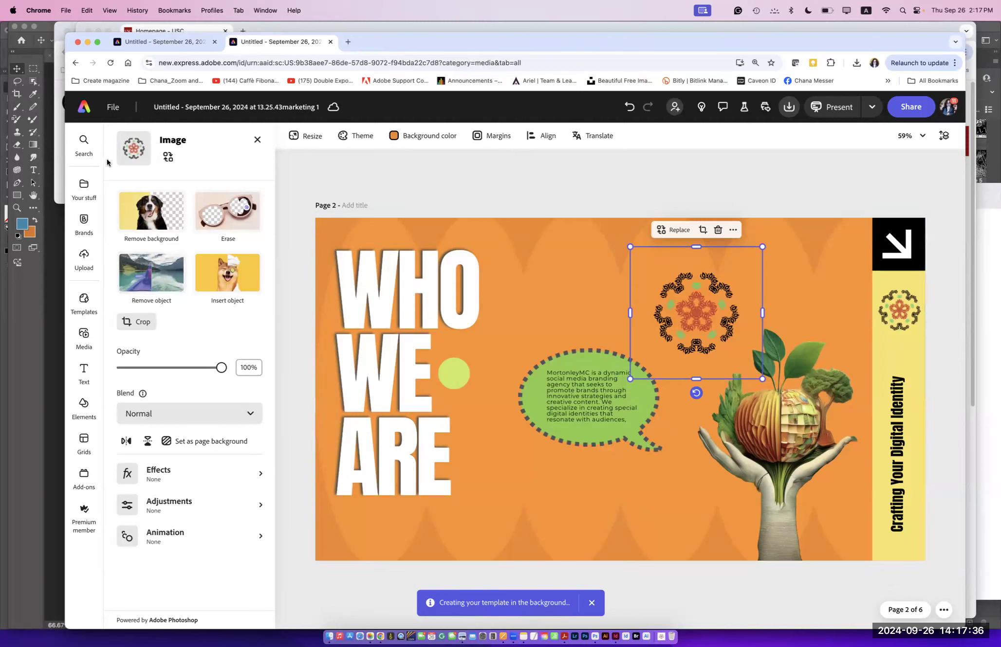
Step: Open the recent gray Project Proposal presentation and nudge the wheelchair and Skechers group on page 1 slightly up and left
left_click(84, 107)
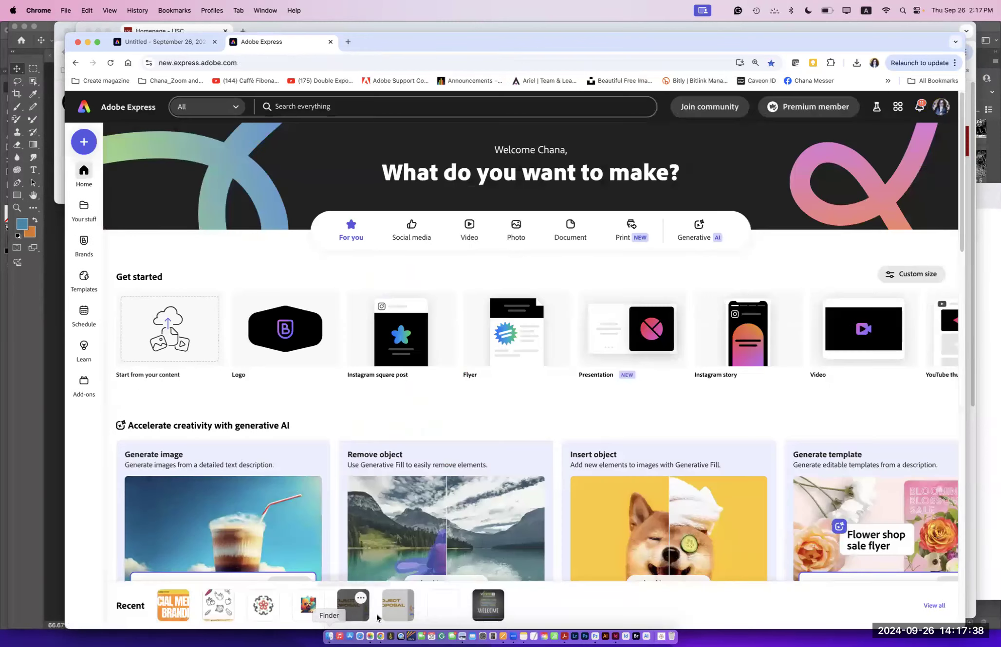
left_click(392, 608)
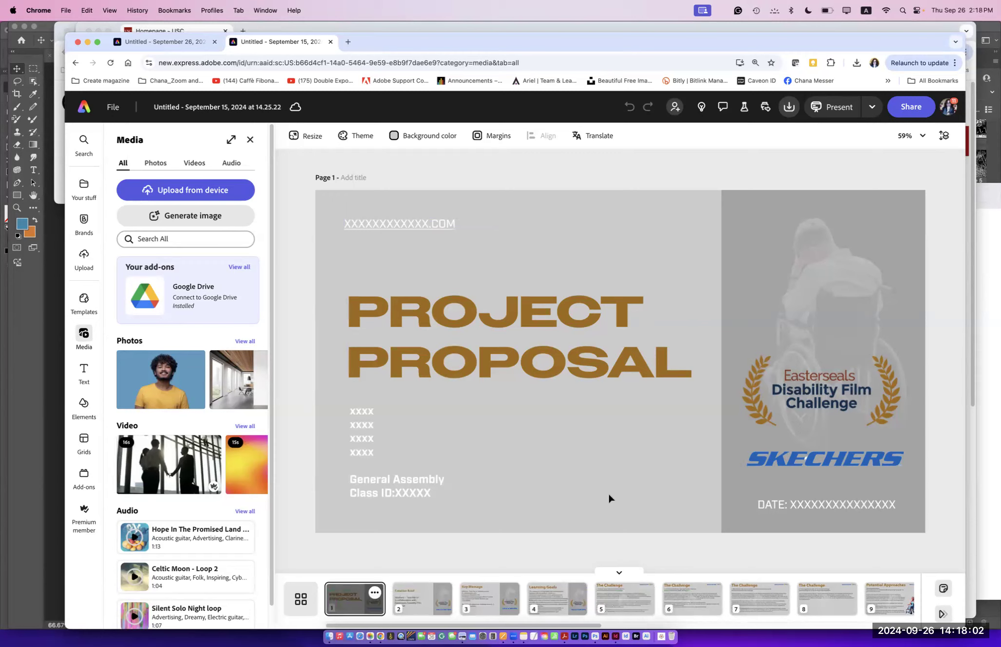
left_click(835, 307)
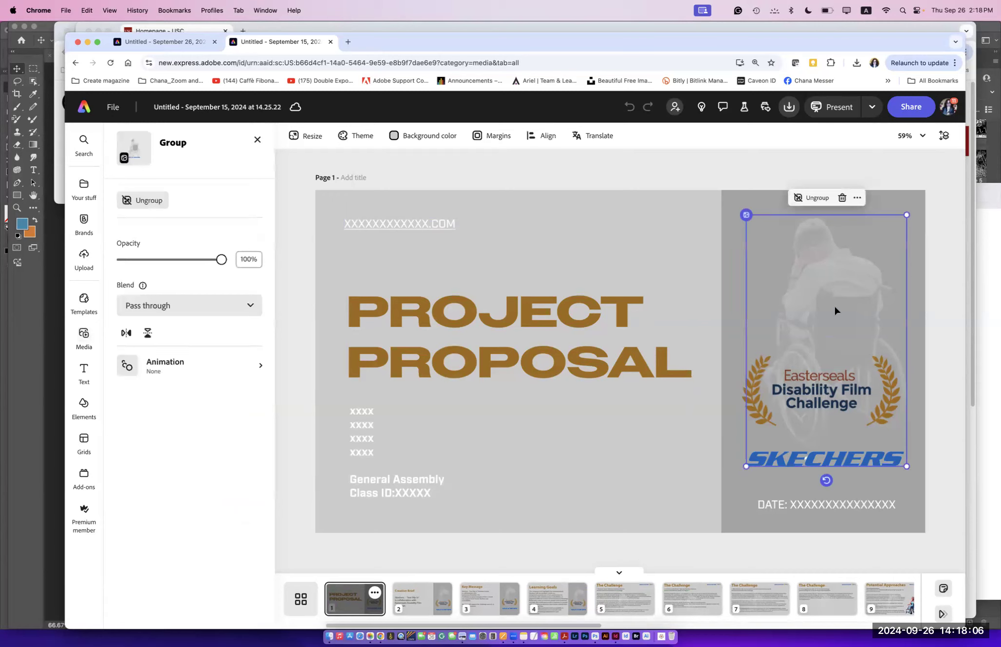
mouse_move(834, 308)
left_mouse_down()
mouse_move(537, 311)
mouse_move(817, 305)
mouse_move(822, 297)
left_mouse_up()
Step: Set the wheelchair photo inside the group to 100% opacity with the Normal blend mode
left_click(817, 269)
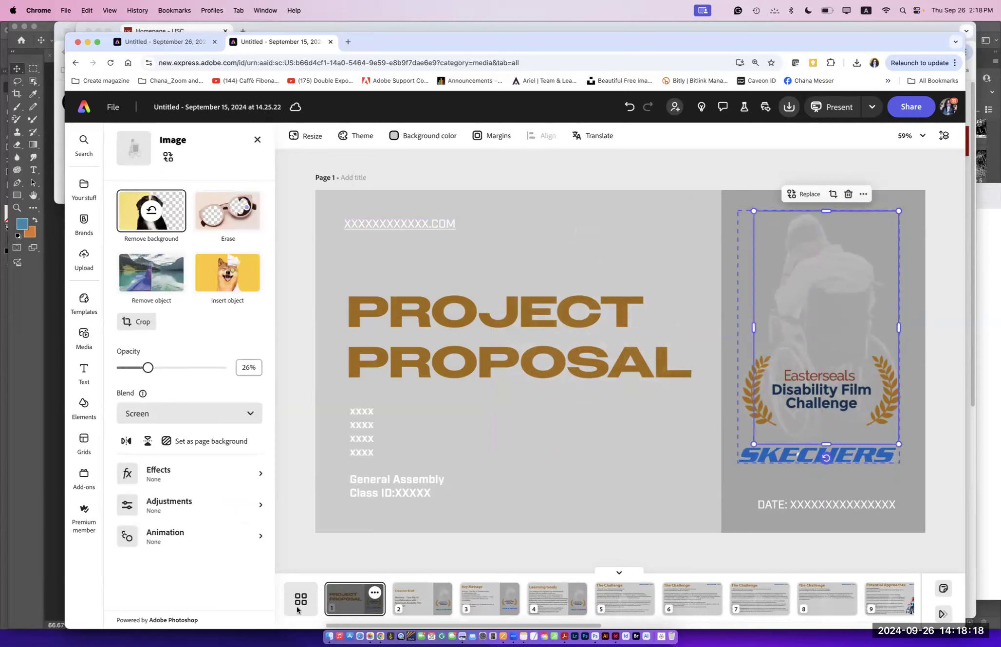
mouse_move(142, 394)
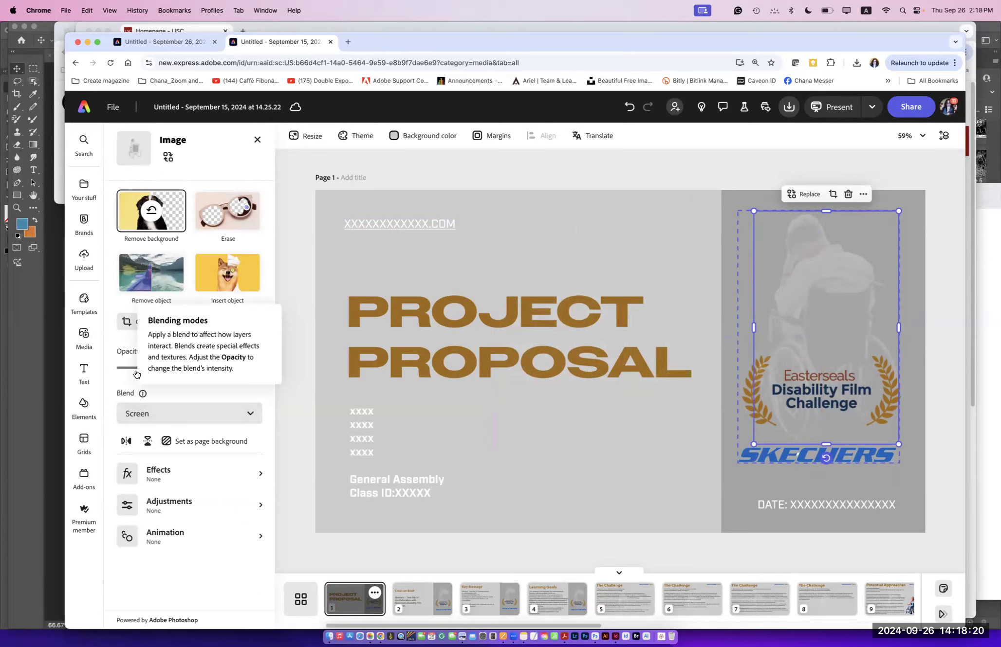
left_click_drag(131, 369, 240, 377)
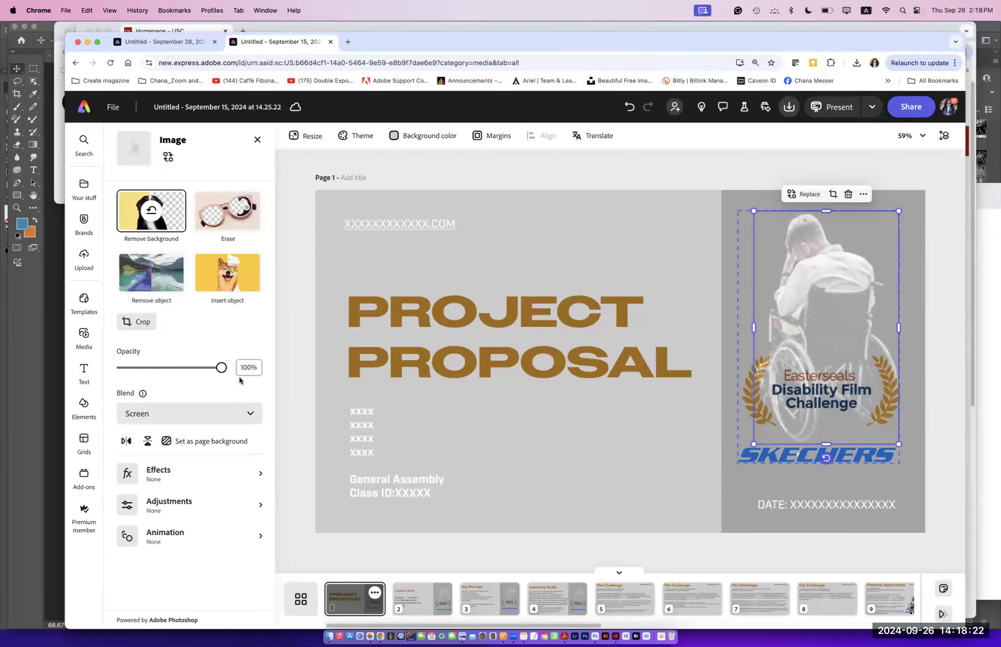
left_click(179, 421)
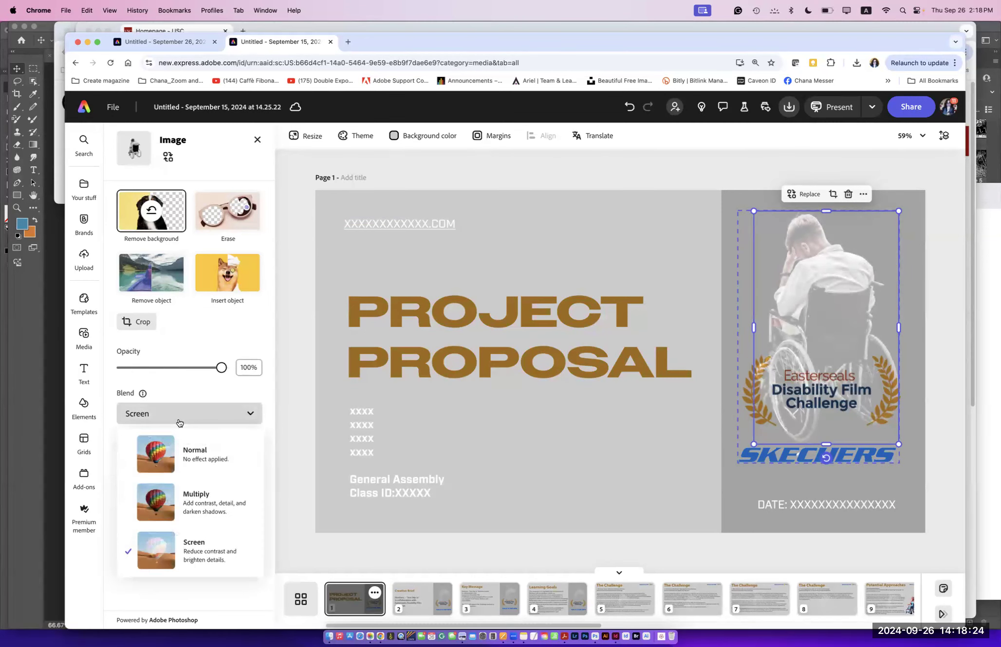
left_click(176, 466)
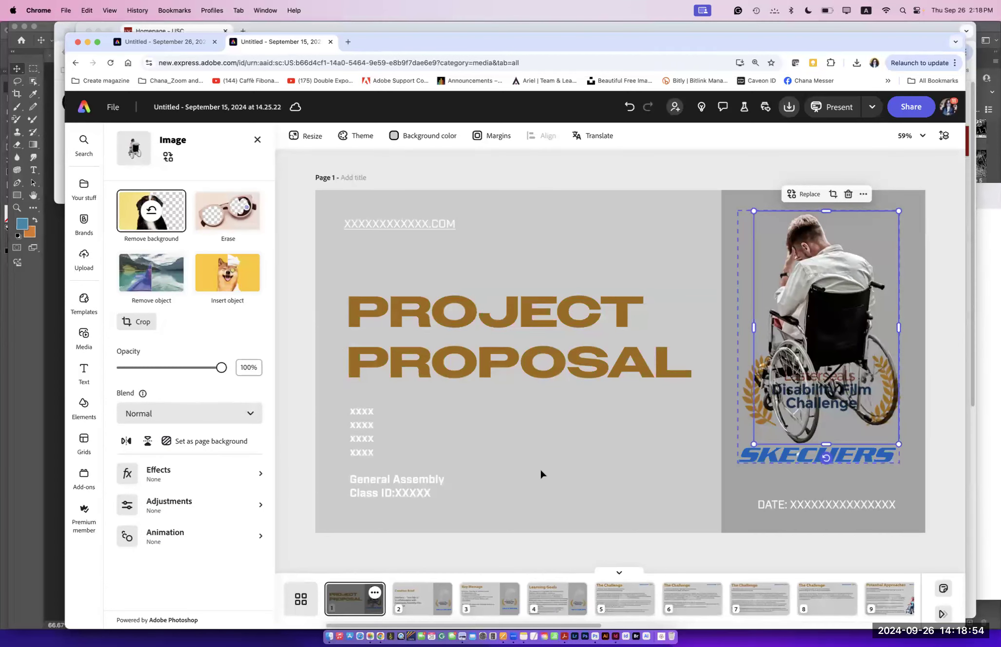
Step: Lower the wheelchair photo's opacity until it is a faint backdrop behind the logos
left_click_drag(220, 369, 124, 369)
left_click(600, 456)
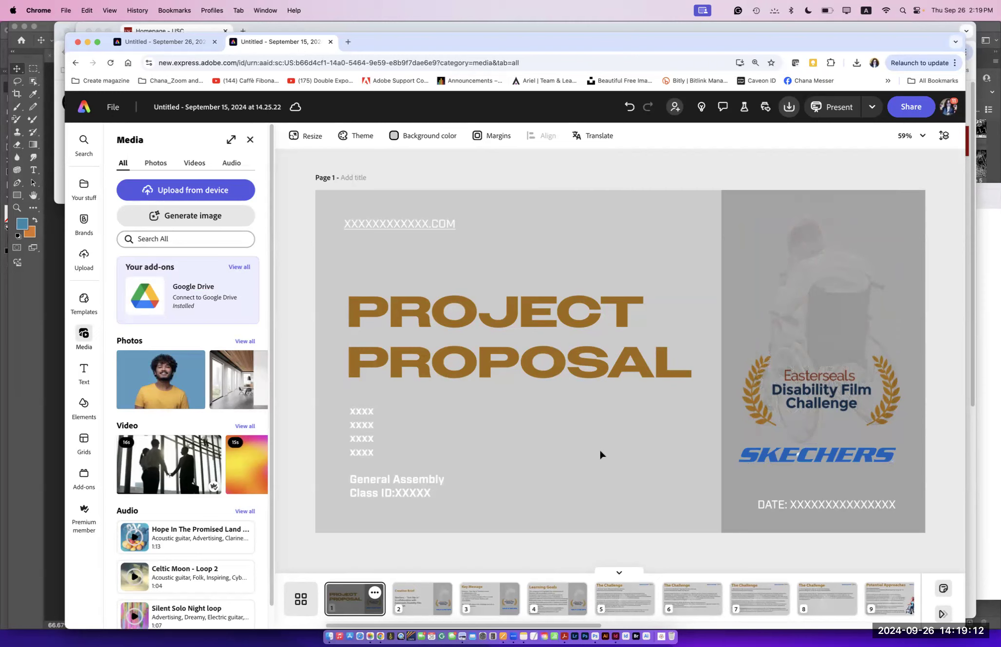
left_click(517, 363)
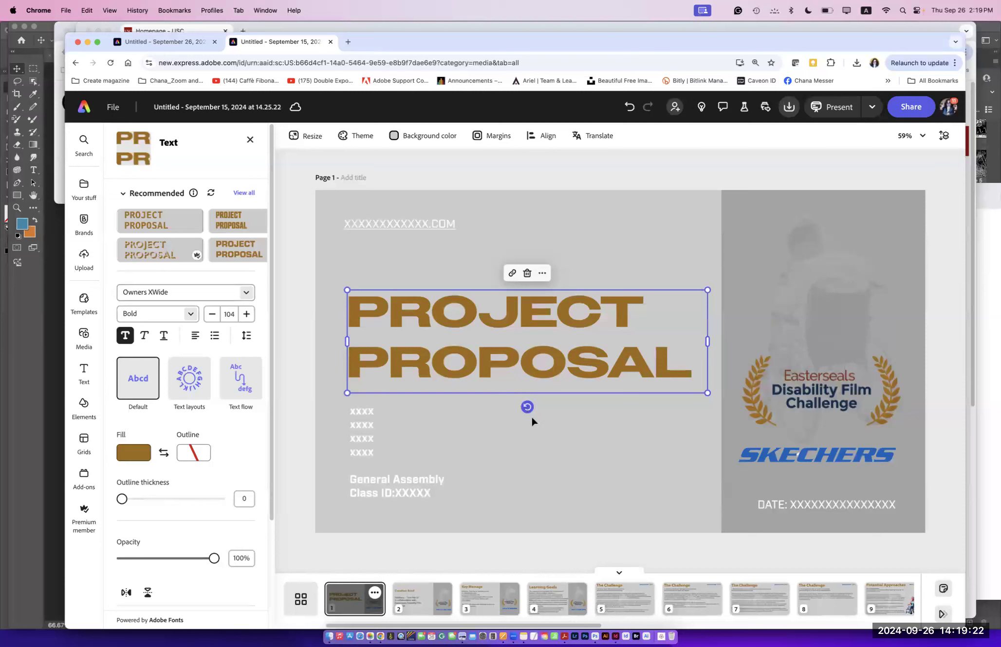
left_click(560, 465)
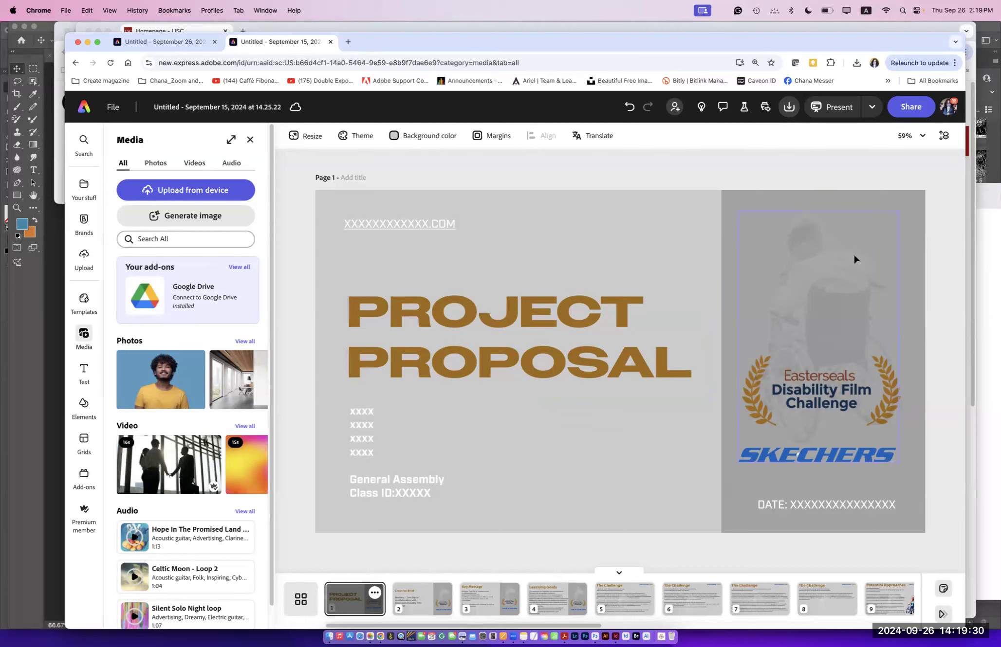
left_click(825, 243)
left_click(755, 183)
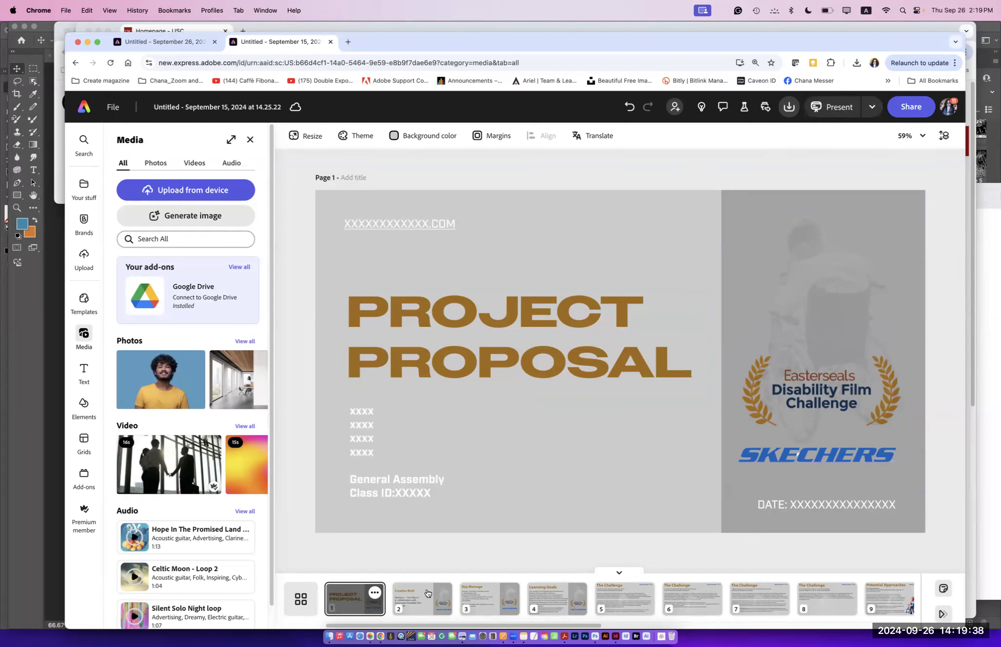
Step: Duplicate page 1 and move the Easterseals logo slightly right and up on the copy
left_click(374, 593)
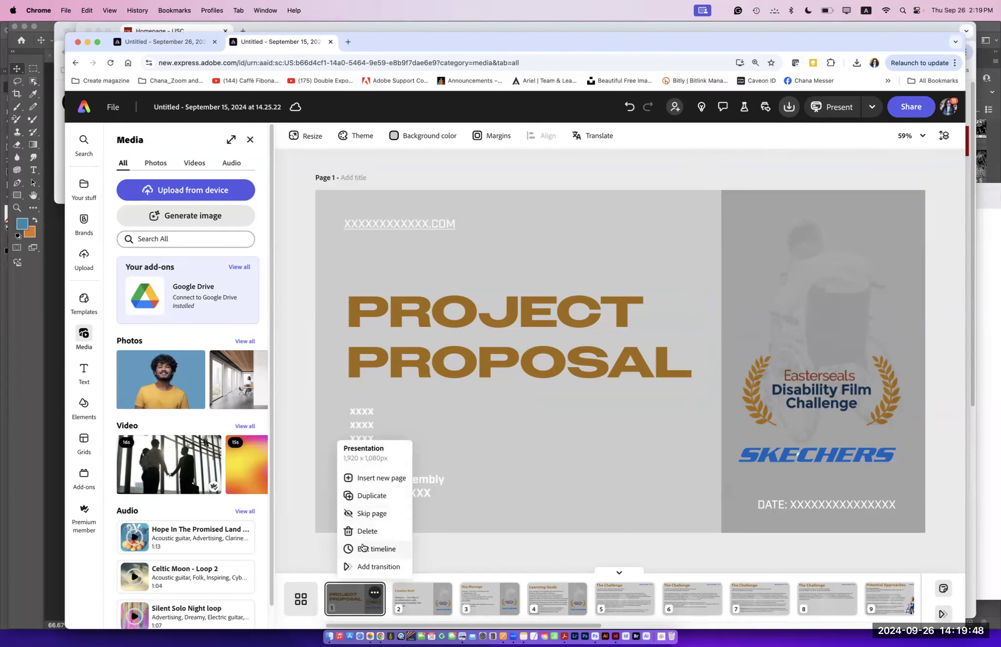
left_click(382, 500)
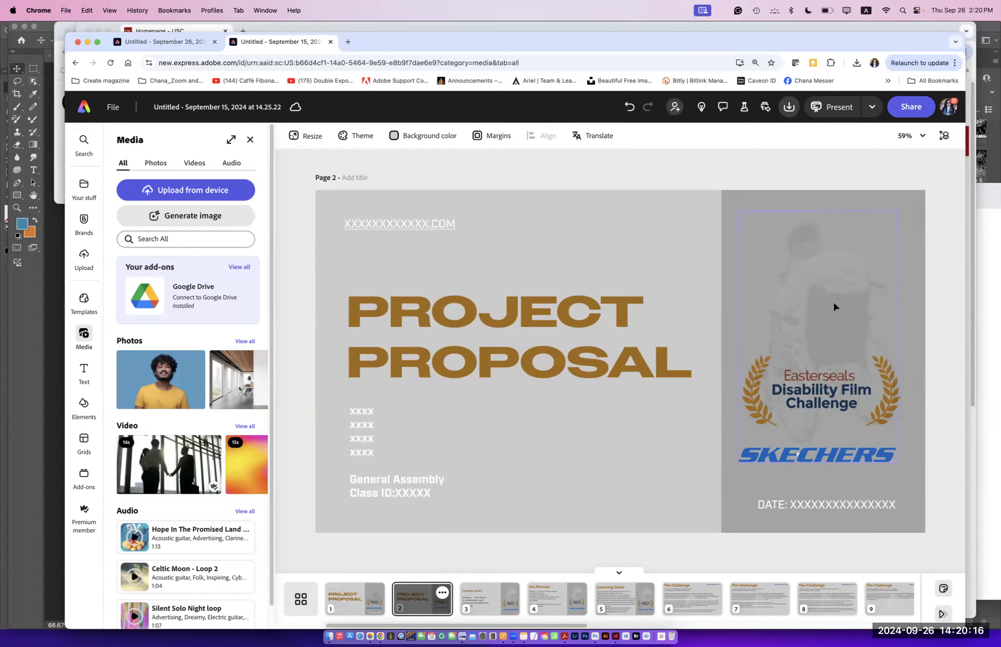
left_click(752, 387)
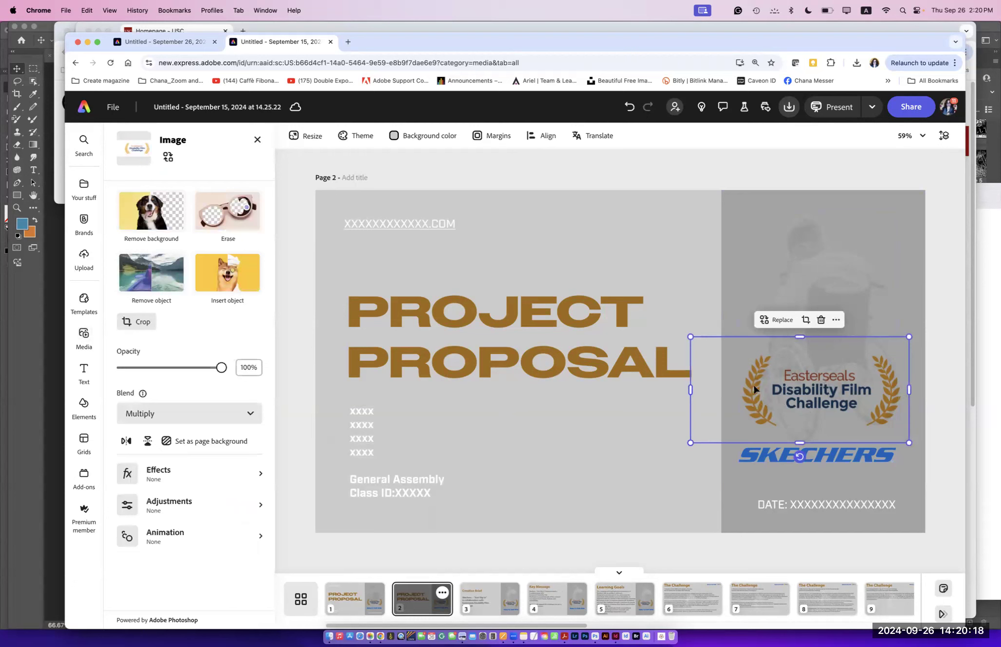
left_click_drag(752, 403, 757, 400)
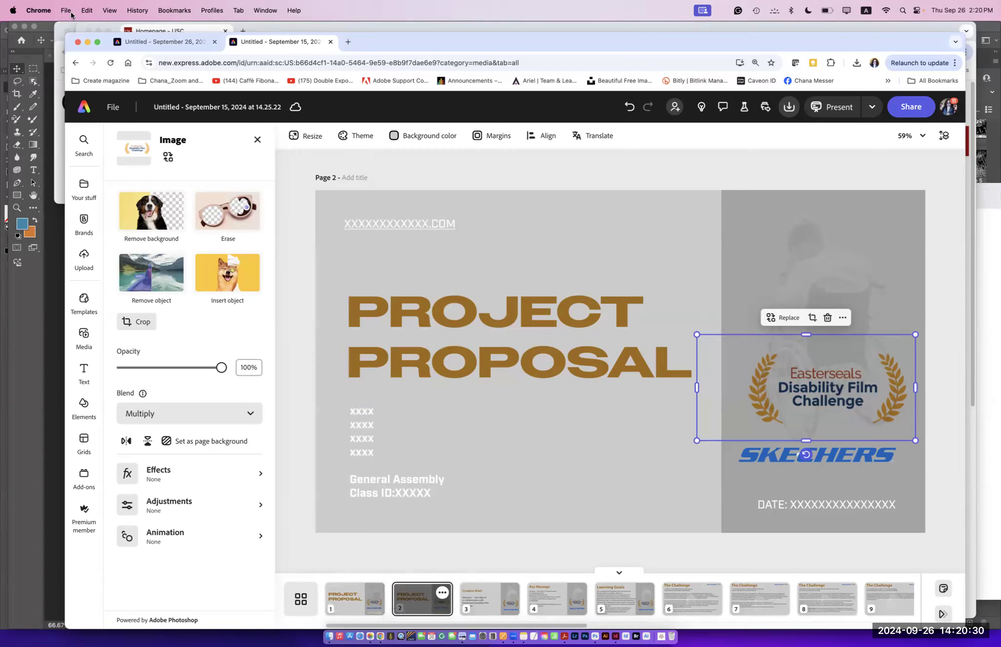
Step: Open a new browser window and start a web search for "Easterseals" with "disa" added
key("super+n")
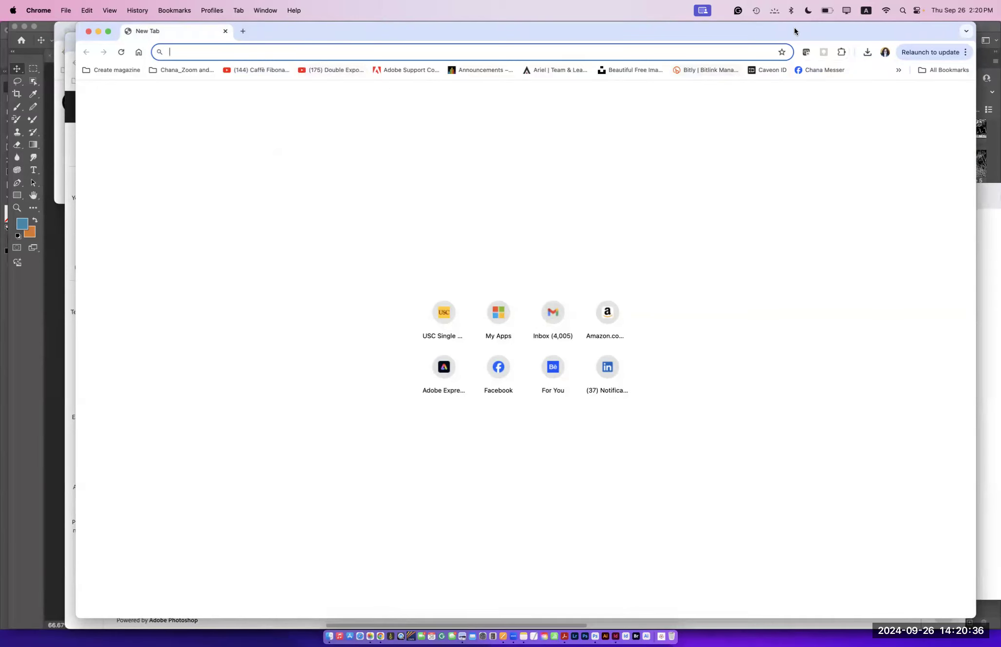
left_click_drag(791, 32, 799, 117)
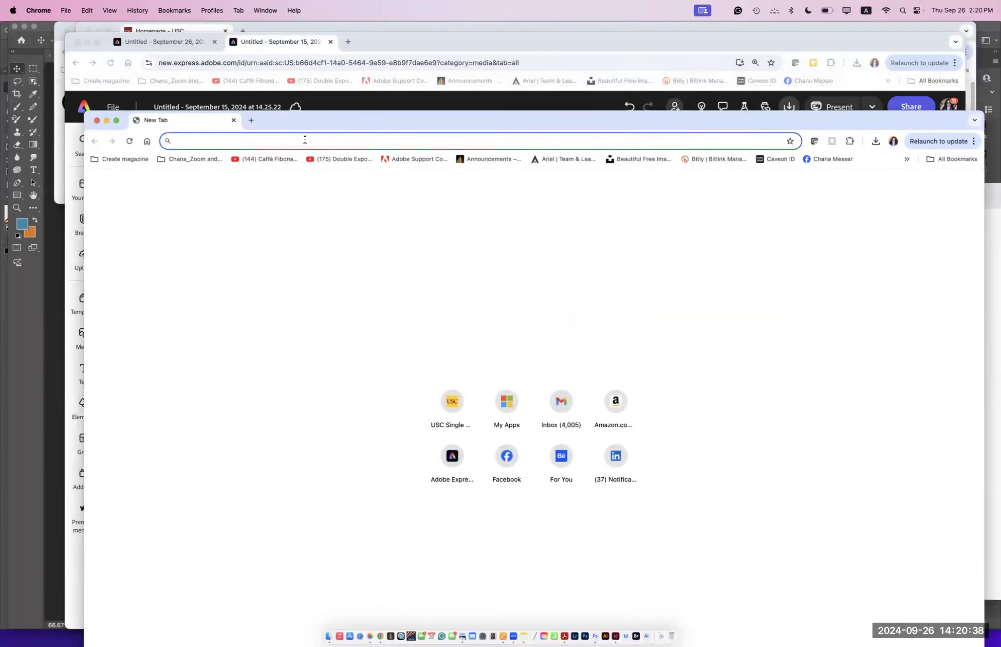
type("Easterseals")
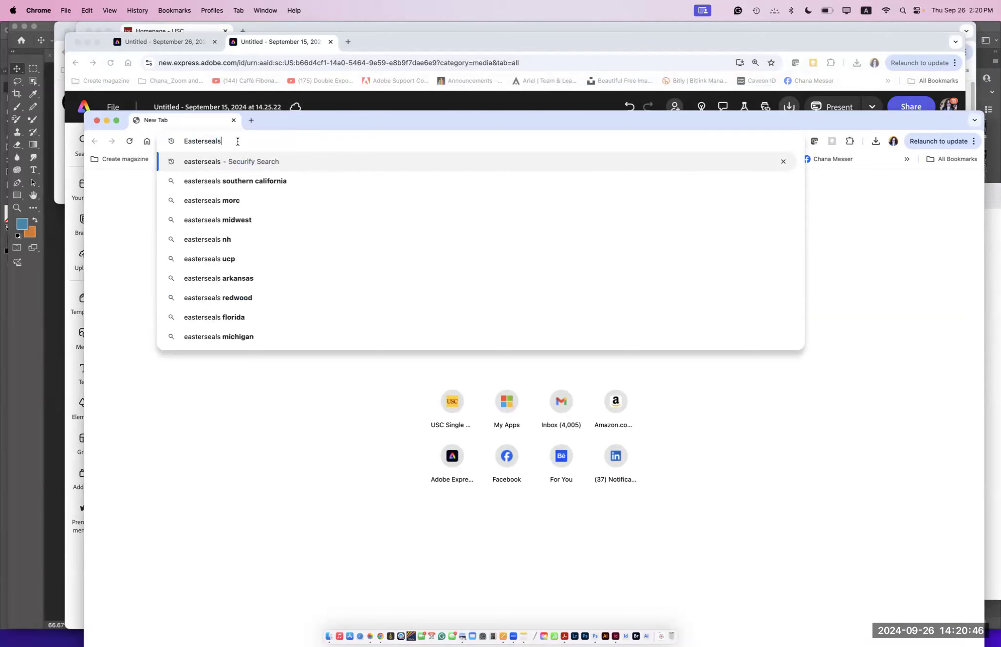
type("disa")
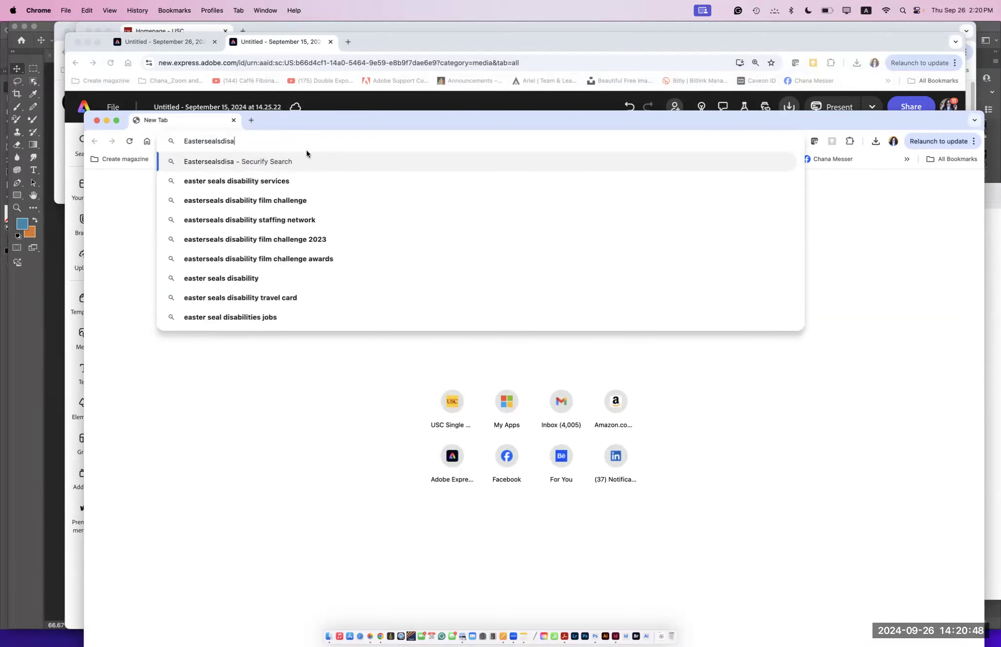
Step: Switch to the Adobe Express presentation and upload the Easterseals logo screenshot from Express For marketing's Images folder, placing it near page 2's title
left_click(302, 449)
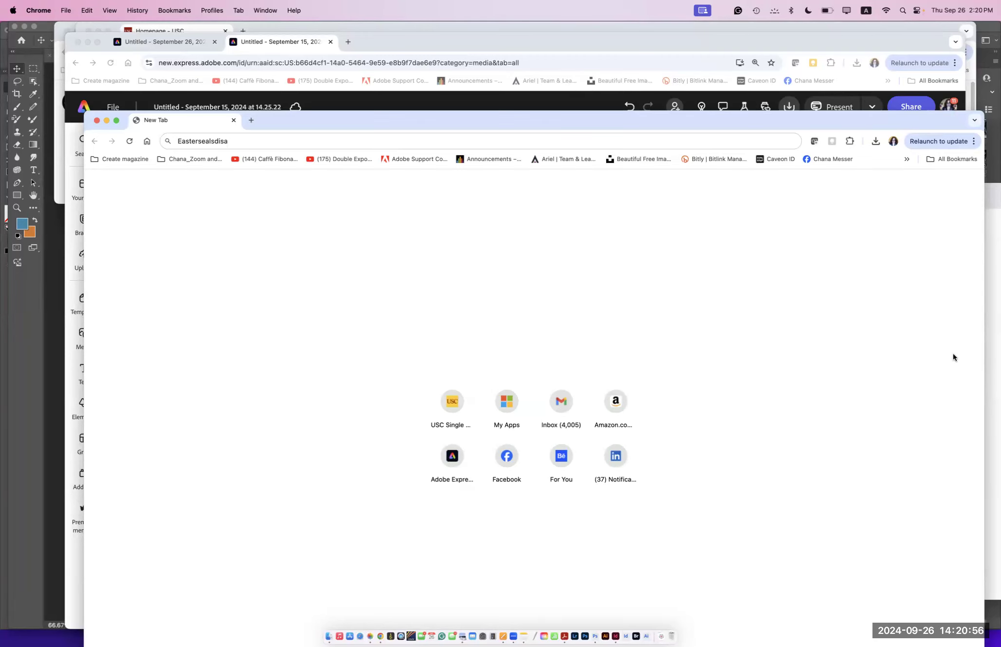
left_click(545, 106)
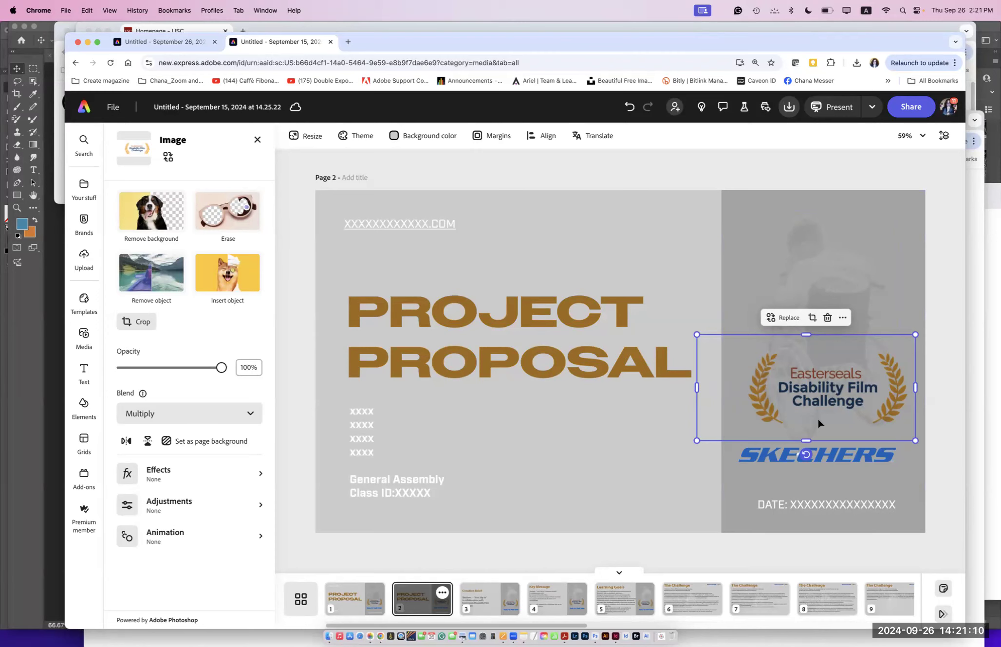
left_click(584, 502)
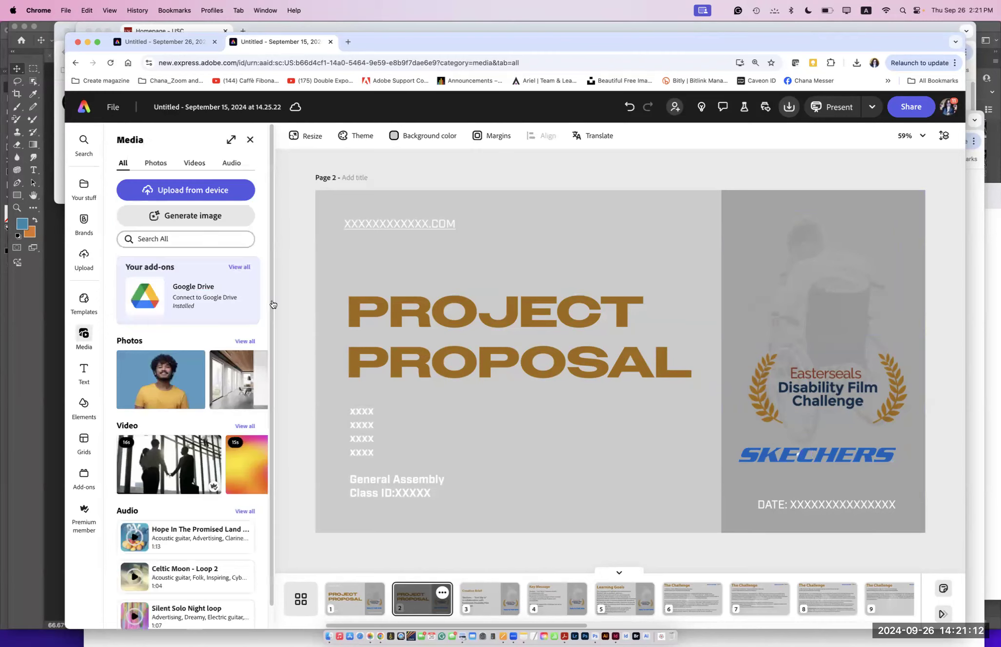
left_click(181, 191)
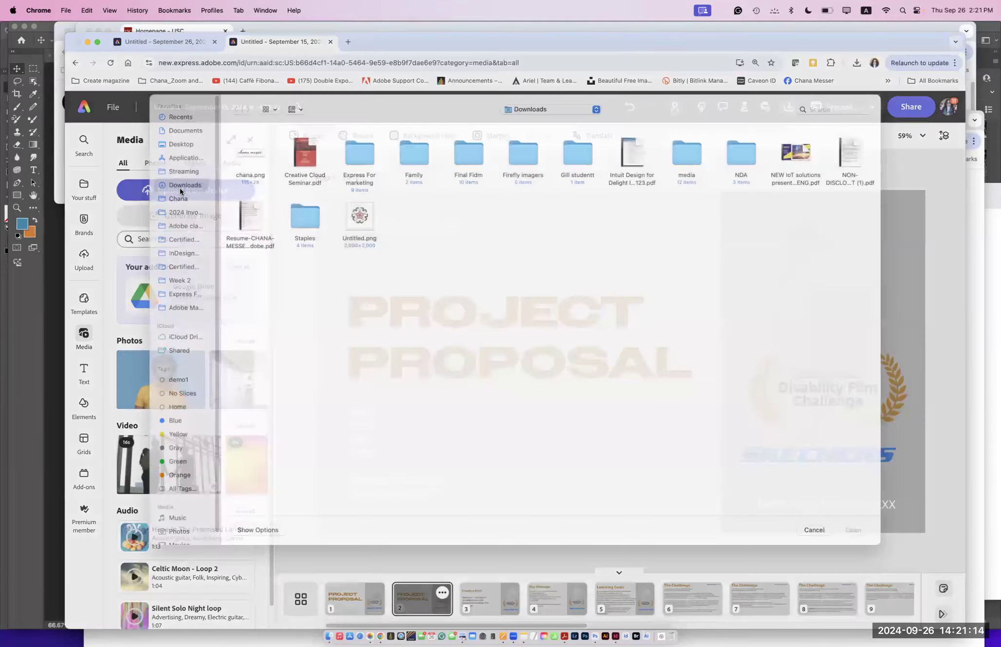
left_click(183, 304)
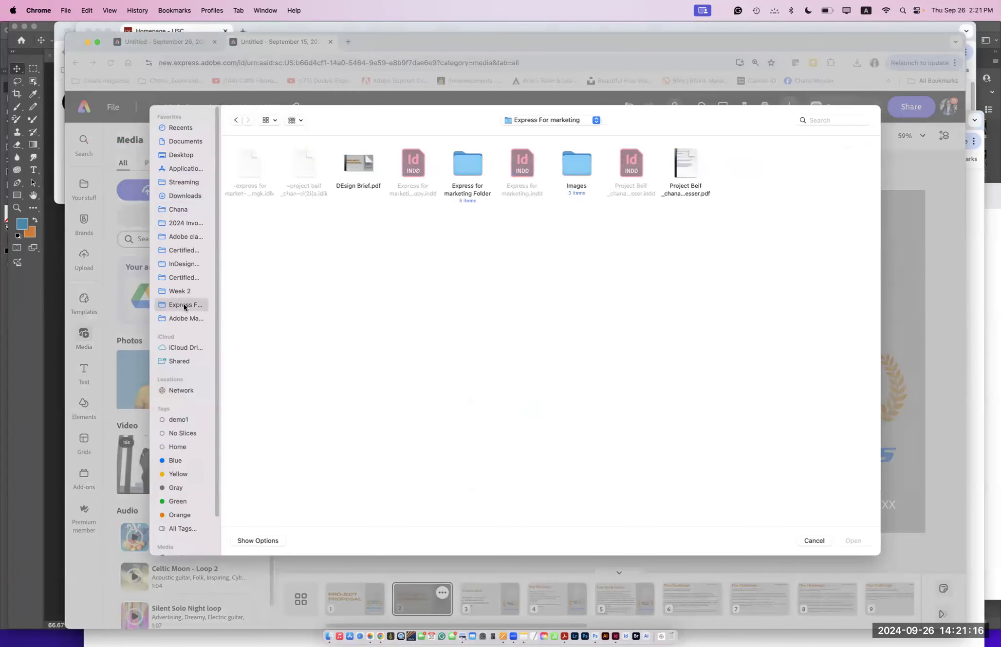
double_click(584, 160)
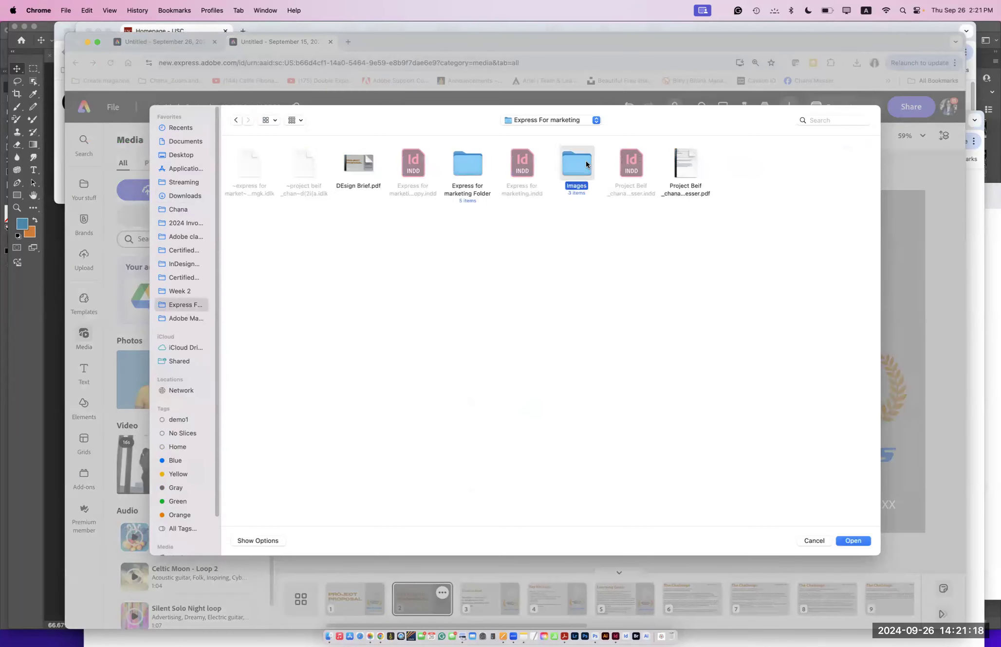
left_click(313, 167)
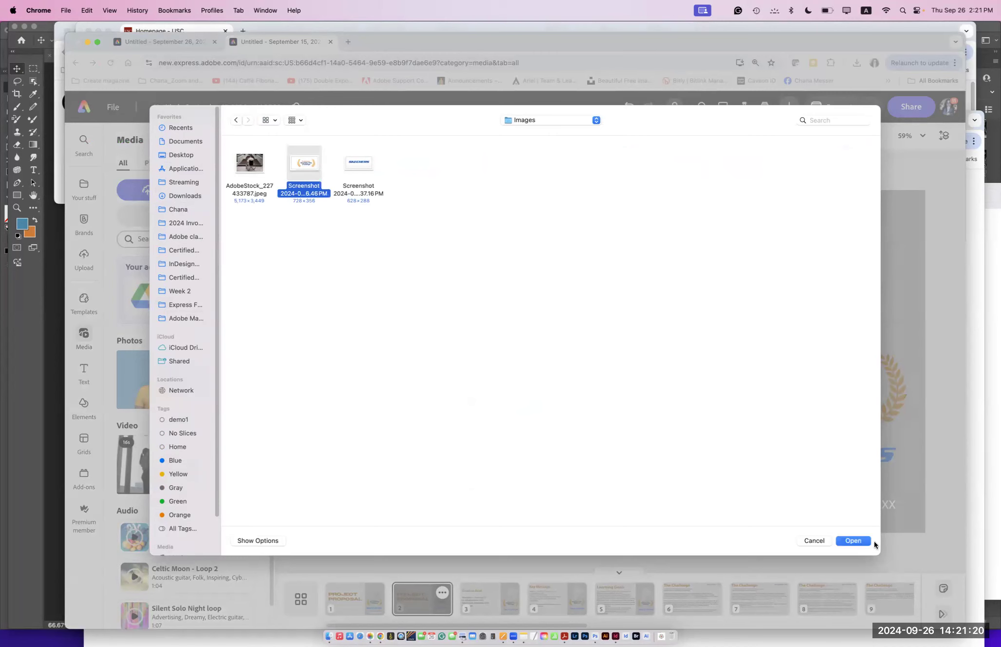
left_click(859, 540)
left_click_drag(599, 389, 533, 296)
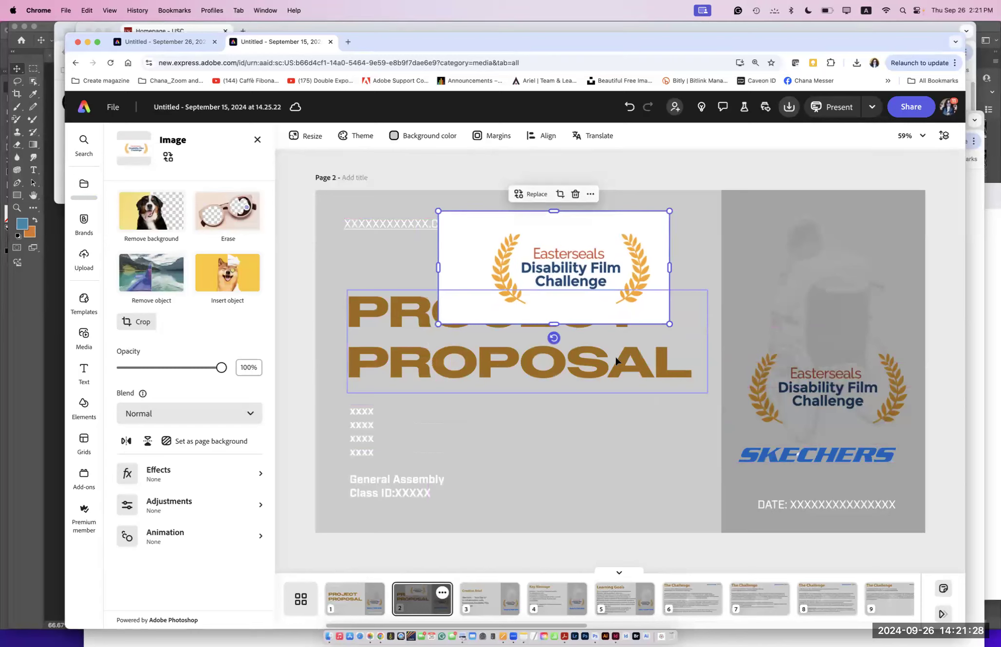
Step: Remove the uploaded Easterseals logo's background and set its blend mode to Multiply, with the logo positioned below the PROJECT PROPOSAL title
left_click(155, 226)
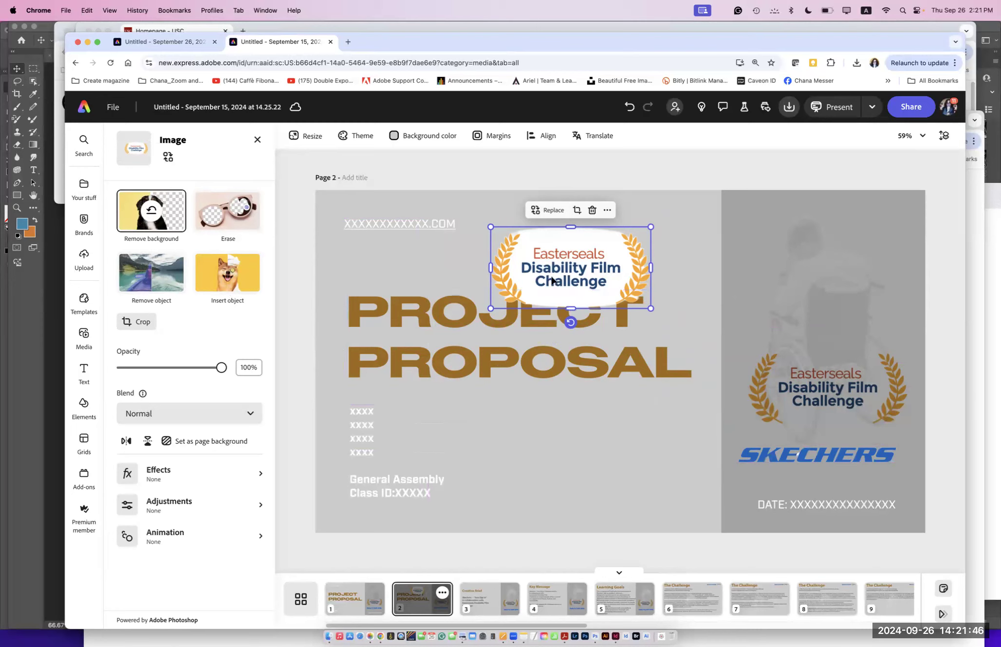
left_click_drag(560, 290, 550, 456)
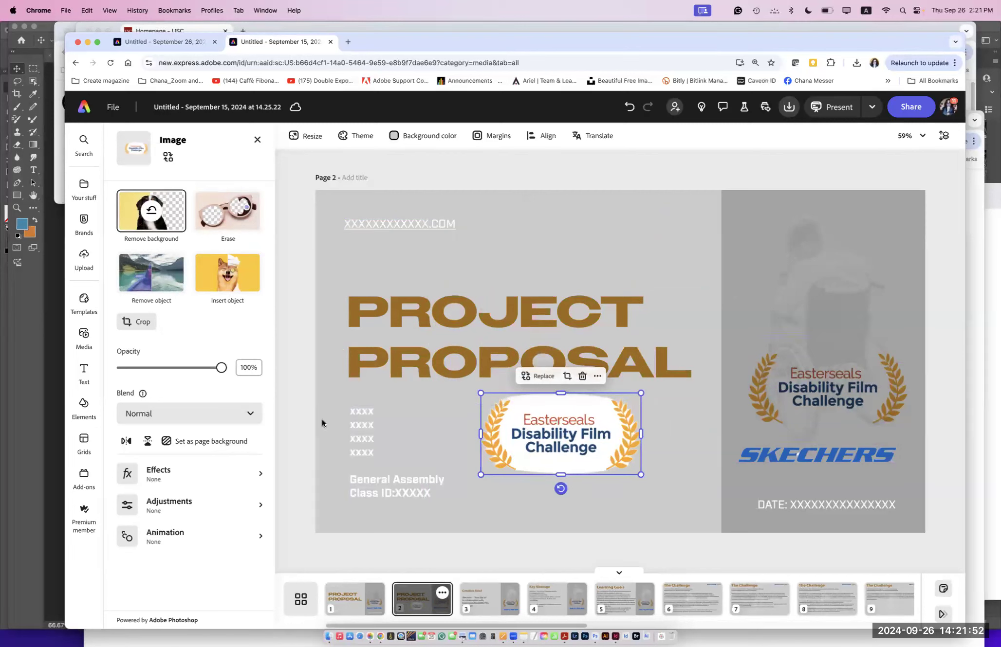
left_click(207, 414)
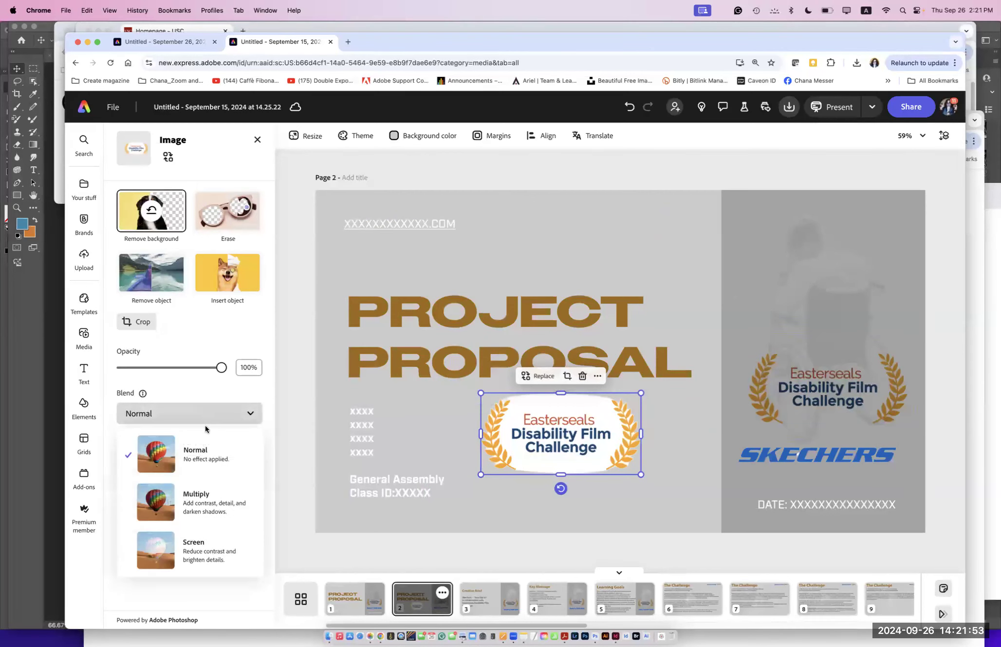
left_click(196, 498)
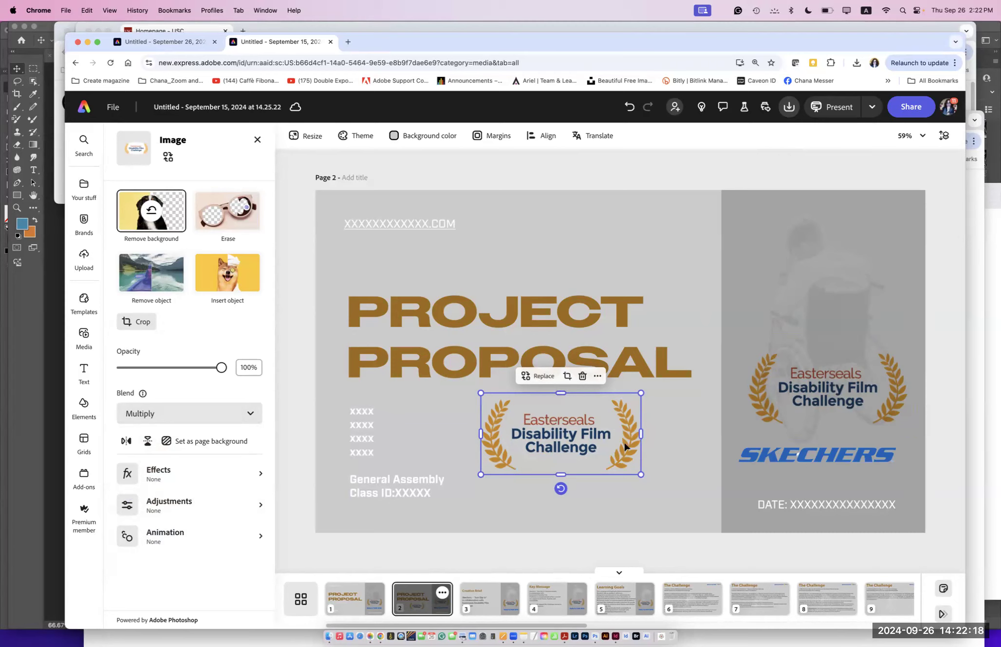
Step: Delete the extra Easterseals logo below the title on page 2
left_click_drag(634, 445, 607, 439)
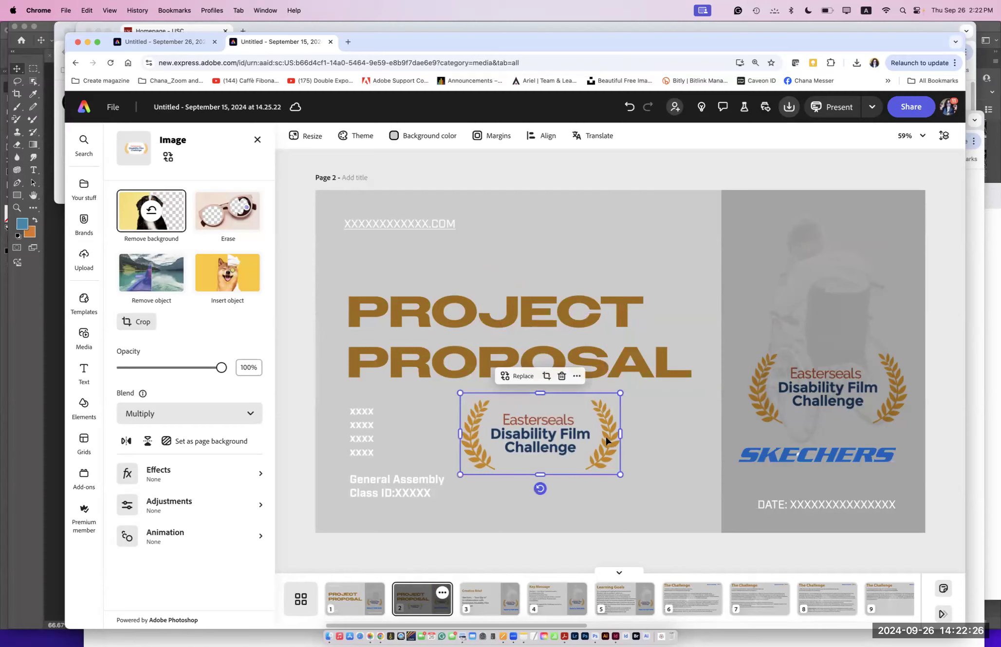
key("BackSpace")
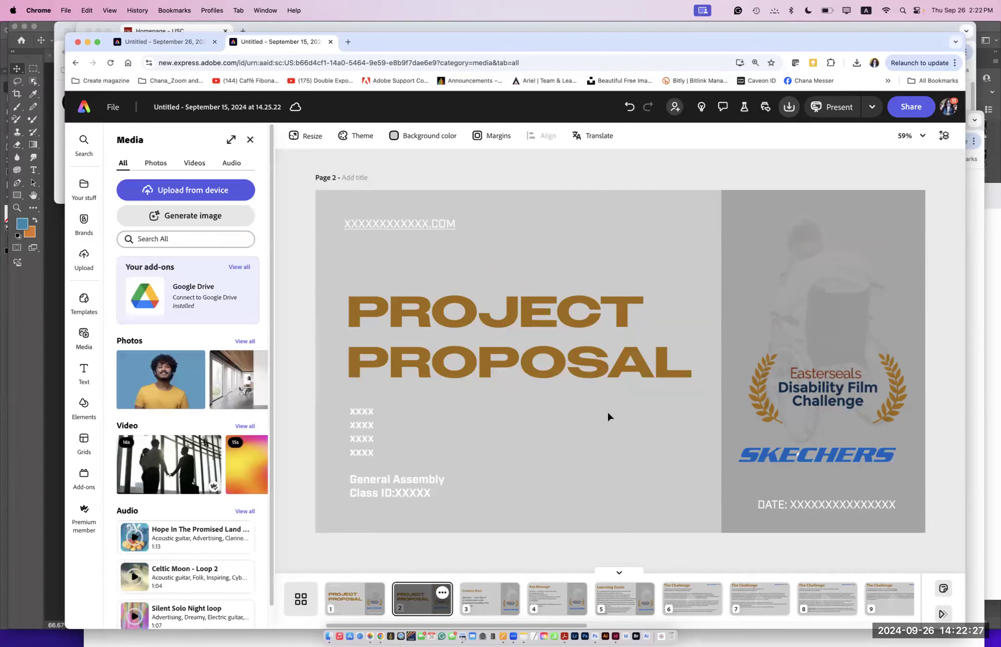
Step: Set the blend mode of the Skechers logo inside the grouped artwork on page 2 to Multiply
left_click(803, 463)
key("super+equal")
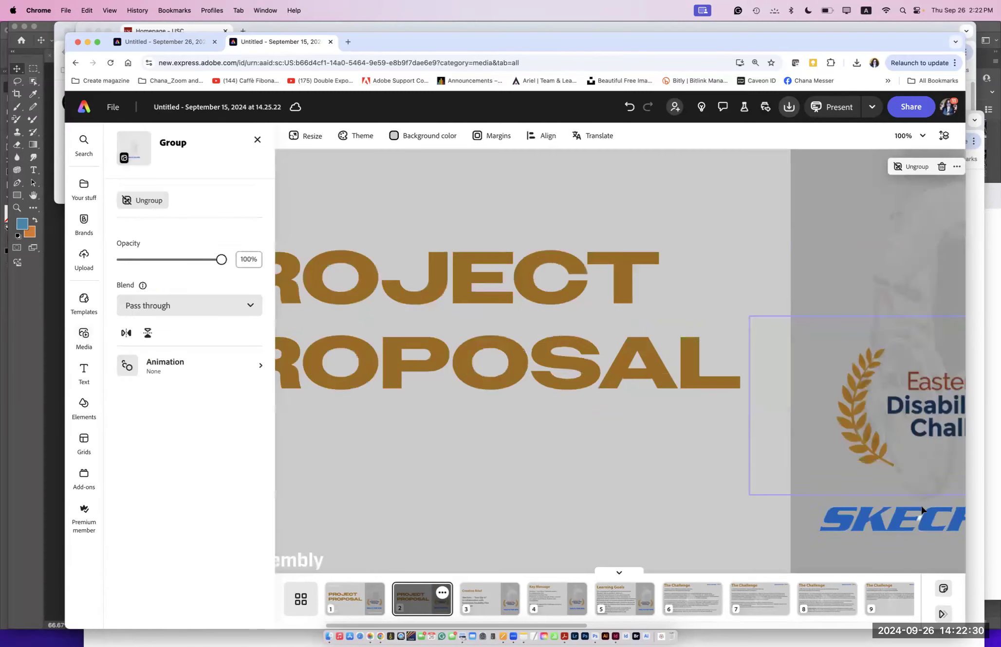
key("super+equal")
key("super+equal")
scroll(697, 407, "down", 5)
scroll(838, 418, "right", 10)
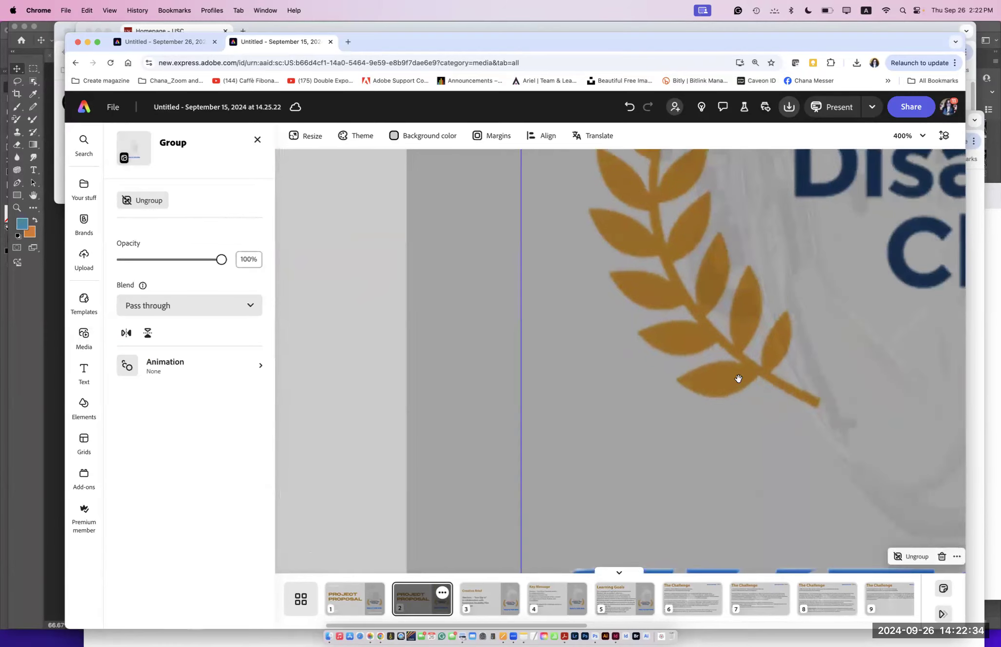
scroll(739, 379, "right", 6)
scroll(739, 378, "down", 10)
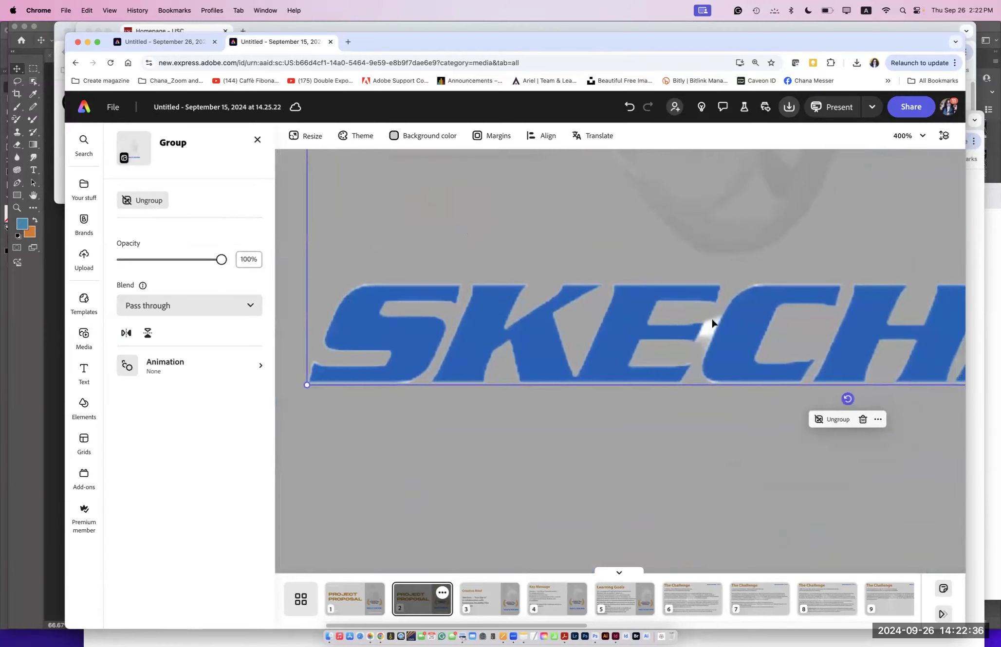
double_click(712, 337)
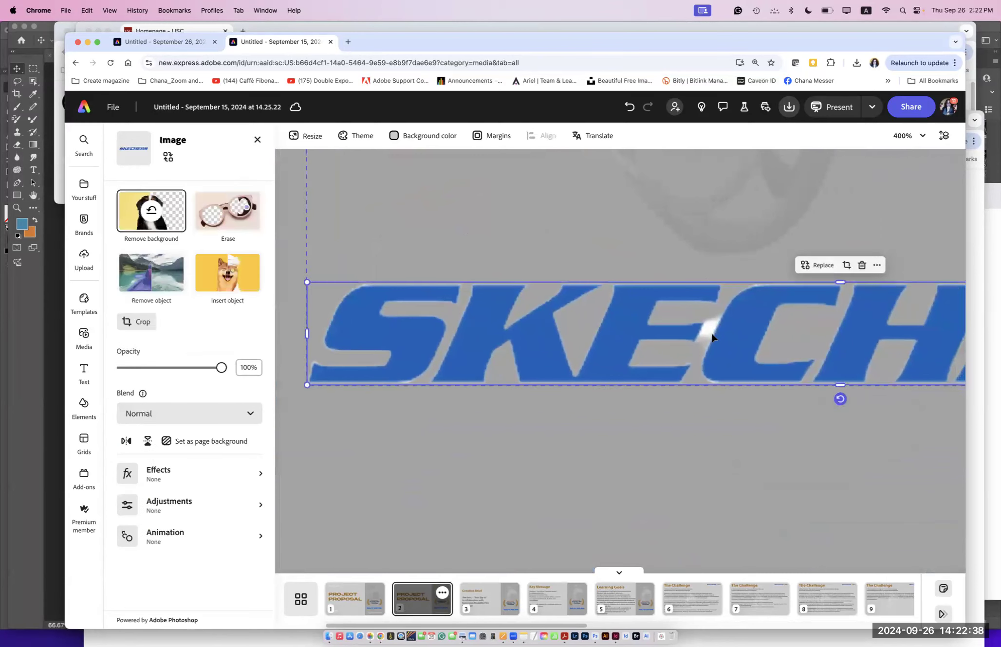
left_click(201, 414)
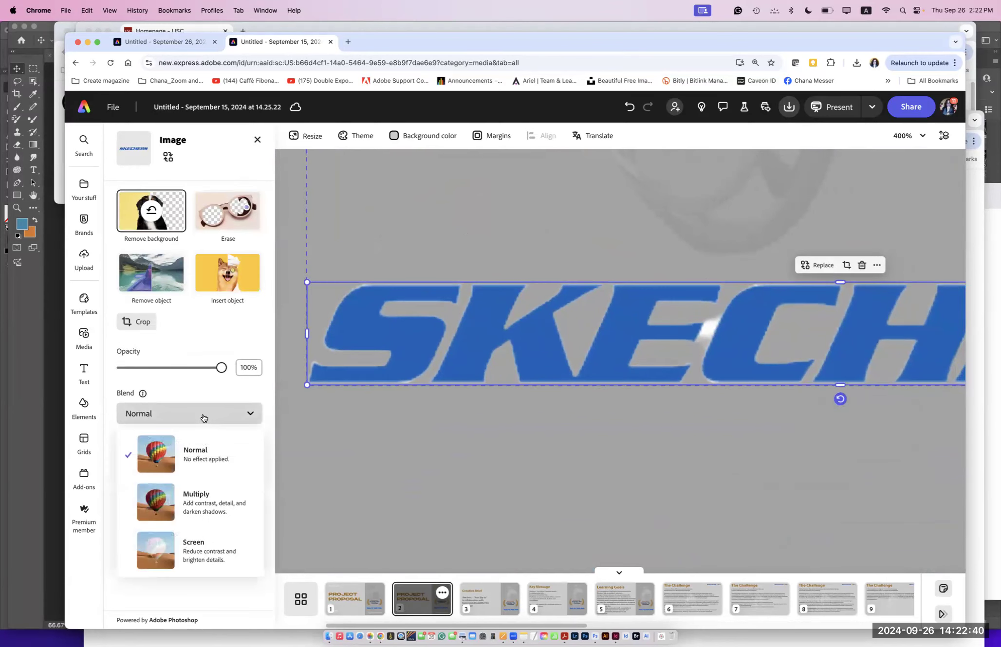
left_click(195, 497)
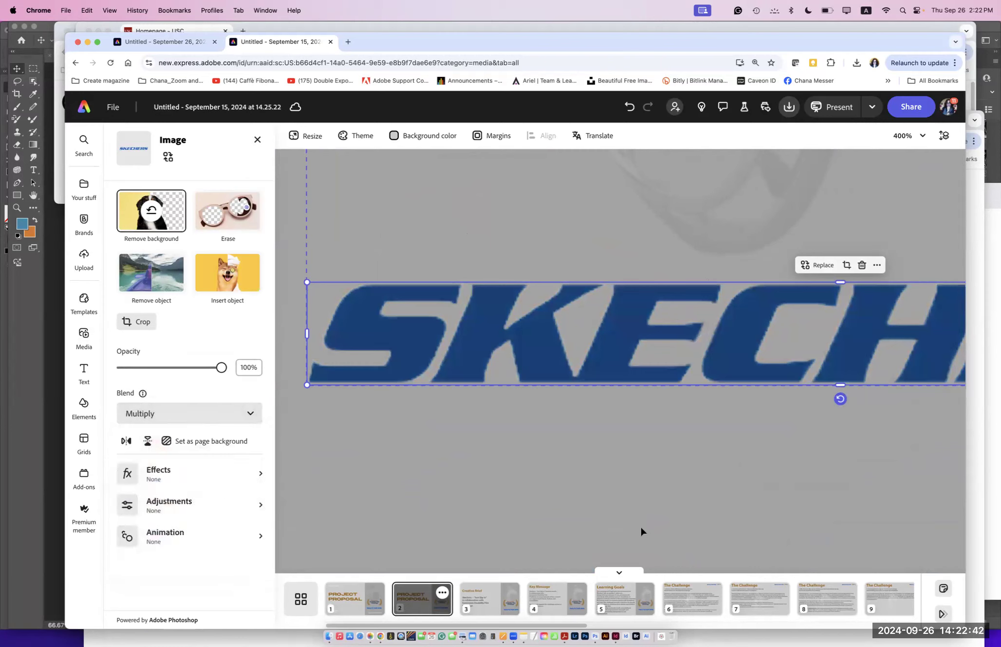
scroll(639, 532, "down", 10)
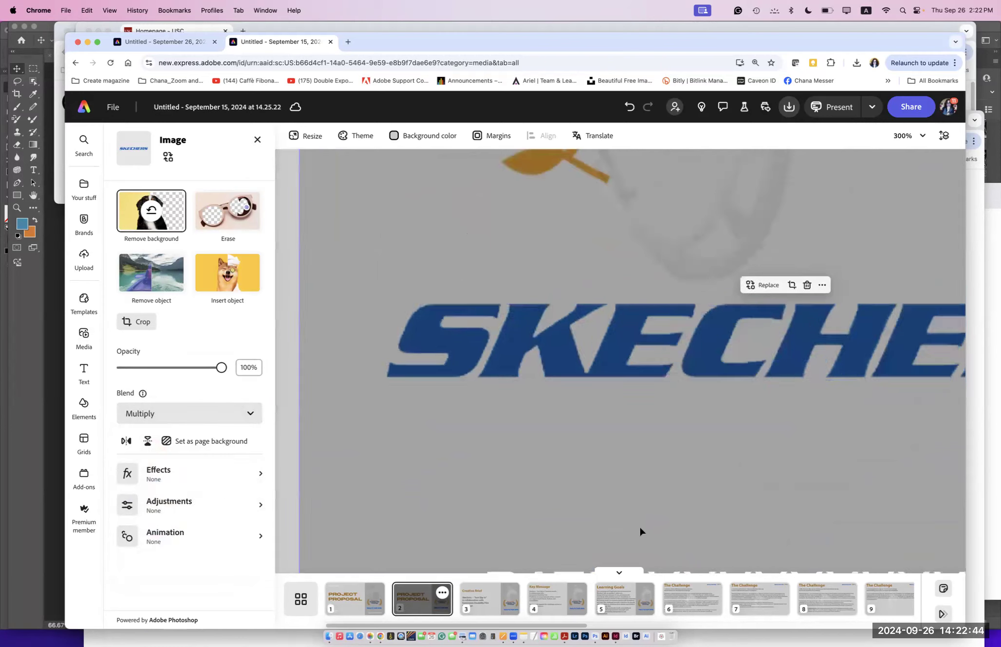
scroll(639, 531, "down", 3)
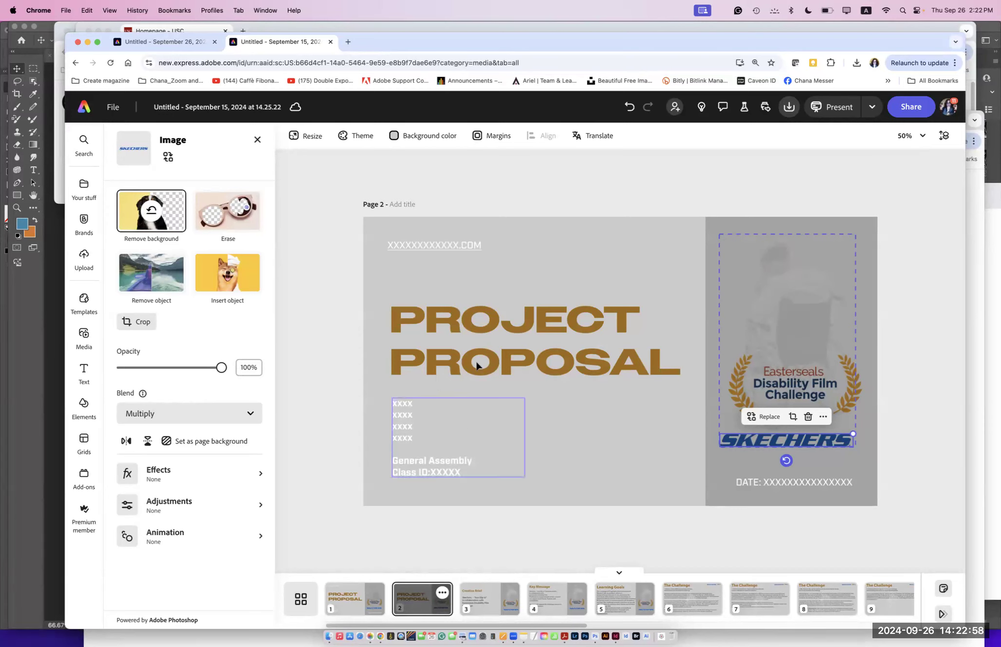
Step: Replace page 2's title, class details and web address text with the Creative Brief text box copied from page 3
left_click(474, 608)
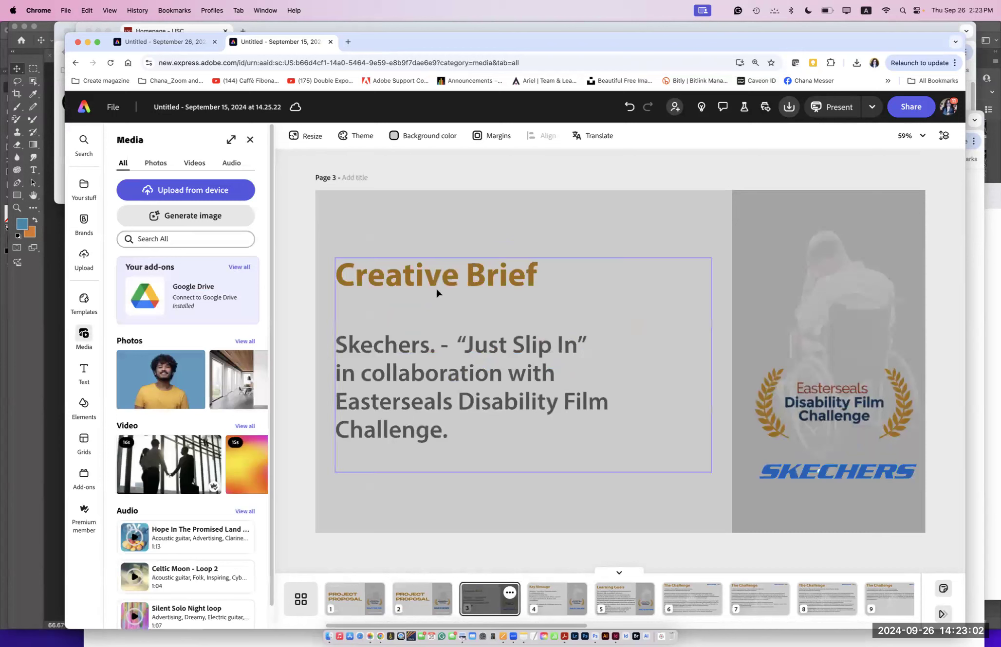
left_click(487, 291)
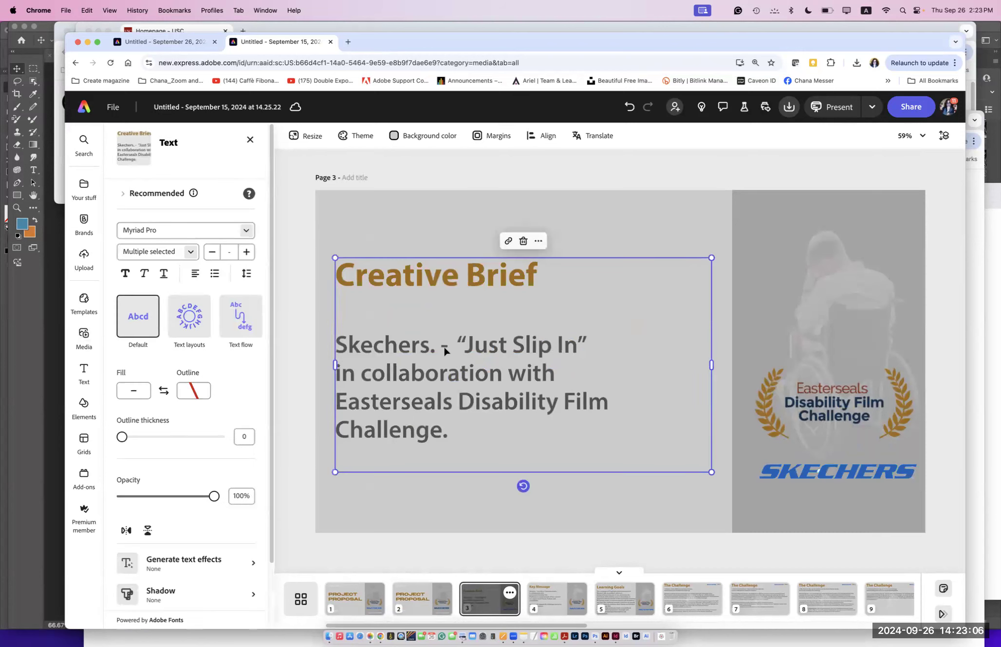
left_click(411, 606)
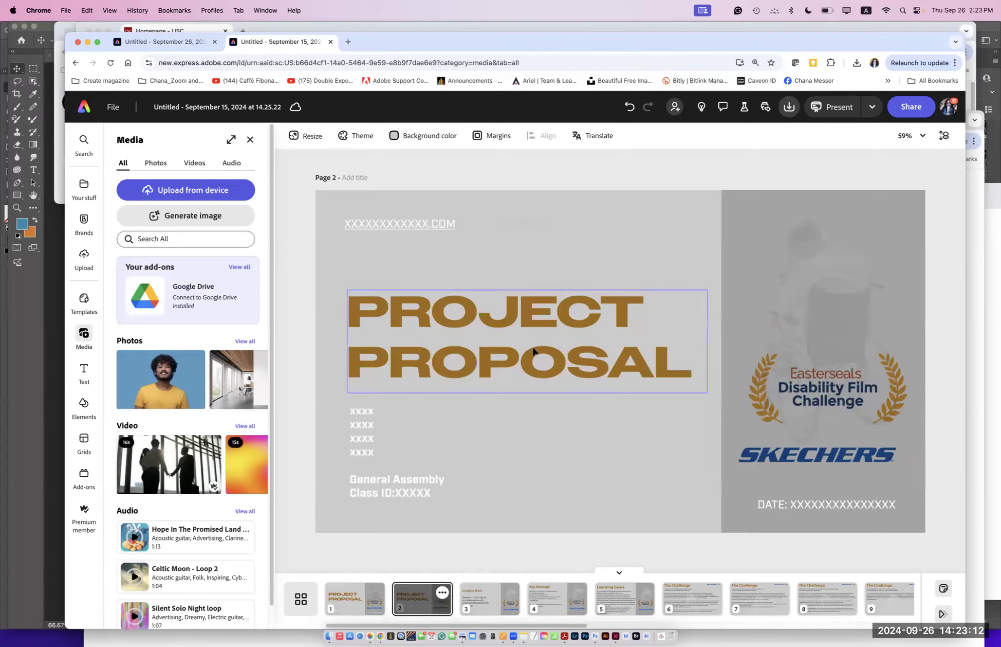
left_click(530, 378)
key("Delete")
left_click(379, 443)
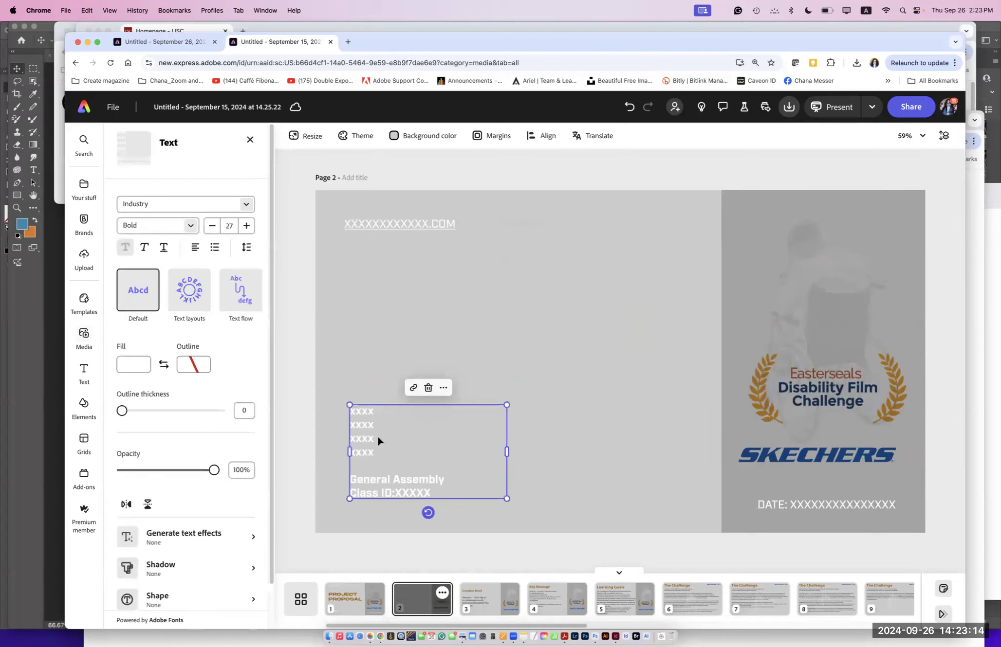
key("Delete")
left_click(430, 226)
key("Delete")
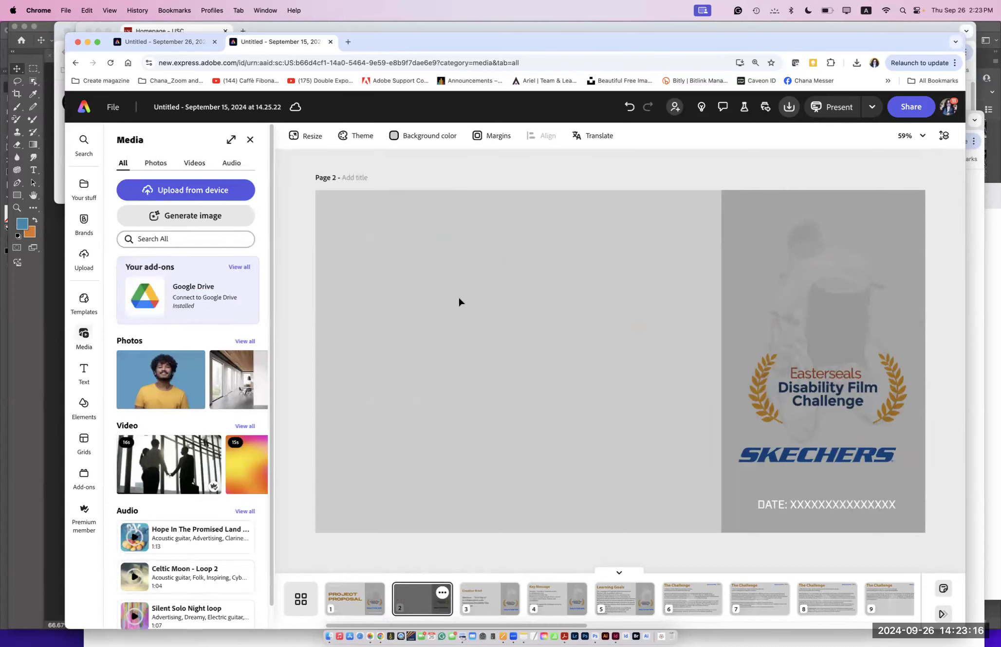
key("super+v")
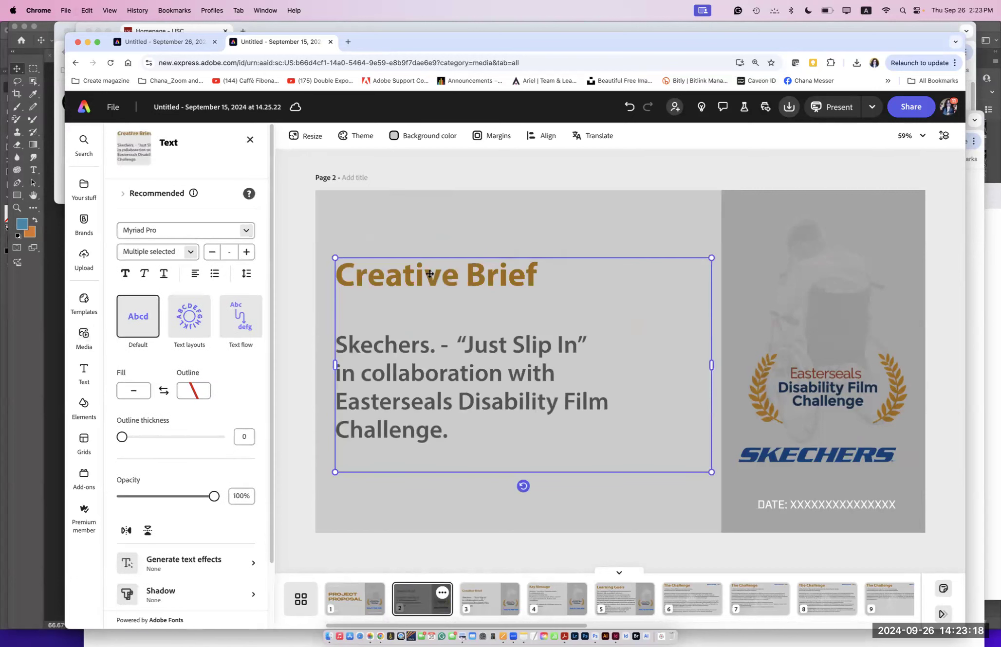
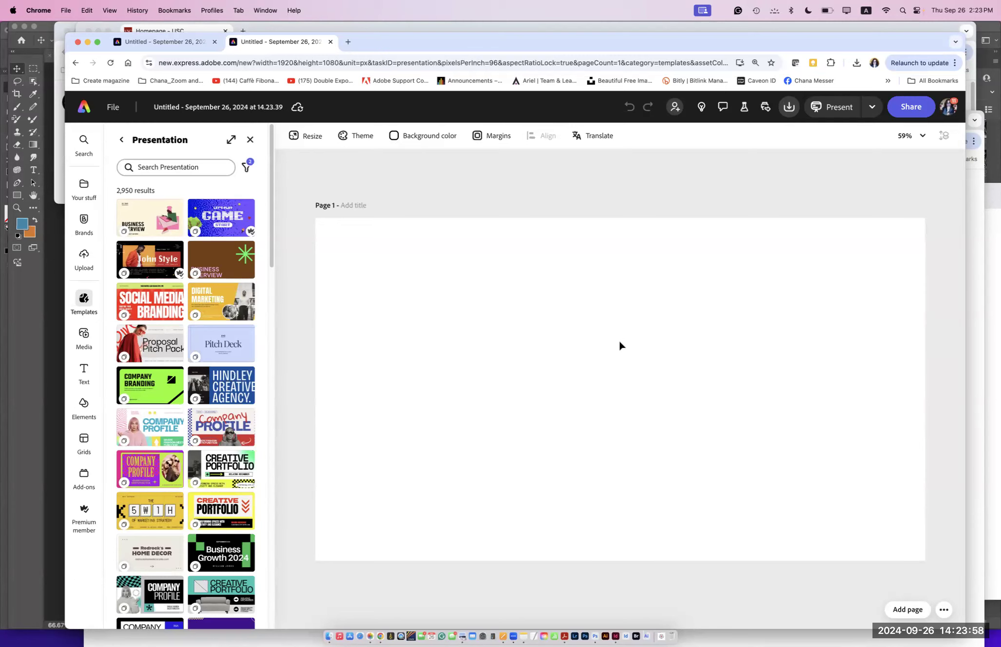
Step: Switch to Finder, preview the project brief PDF in the Express For marketing folder and read its first three pages
left_click(328, 636)
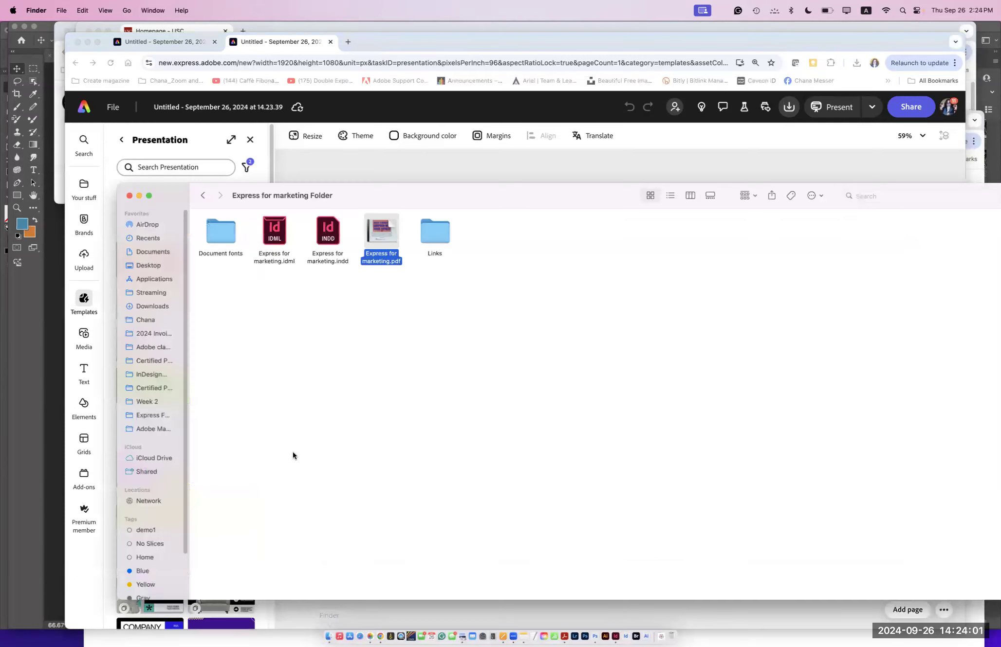
left_click(157, 420)
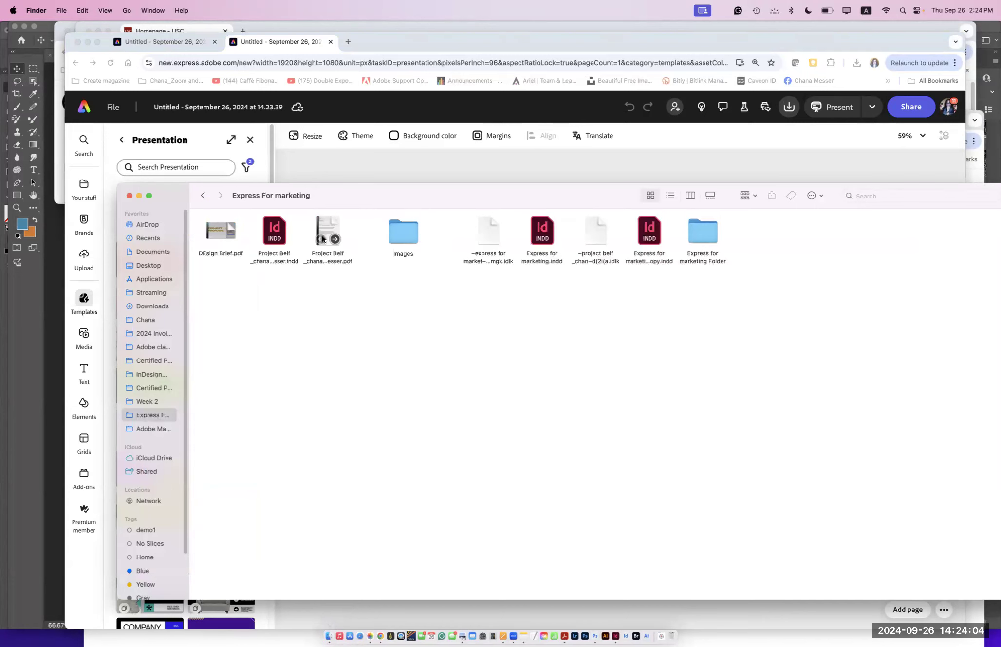
left_click(323, 239)
key("space")
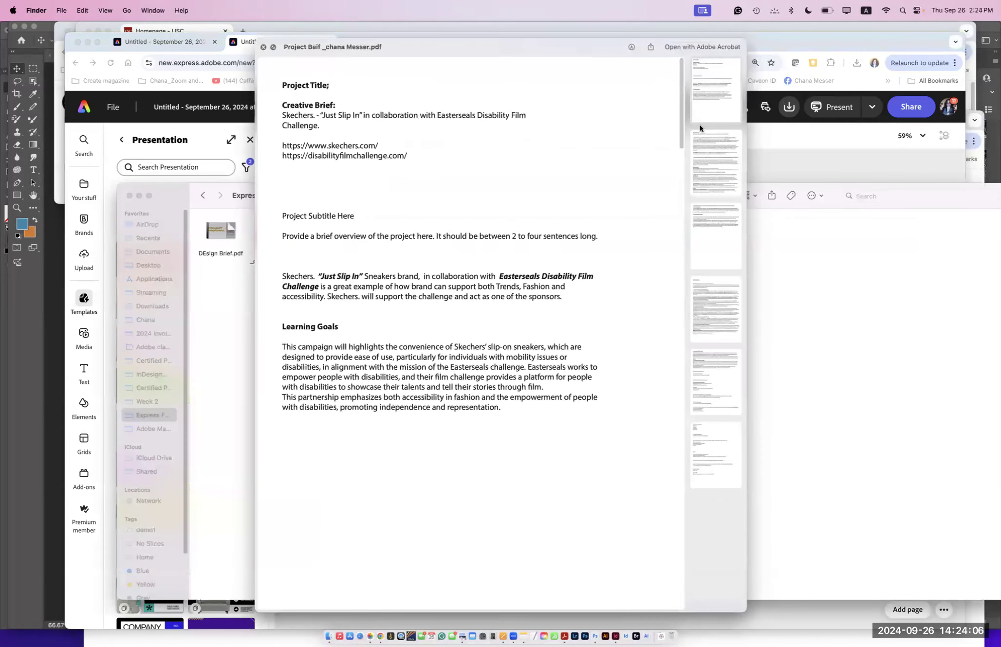
left_click(700, 105)
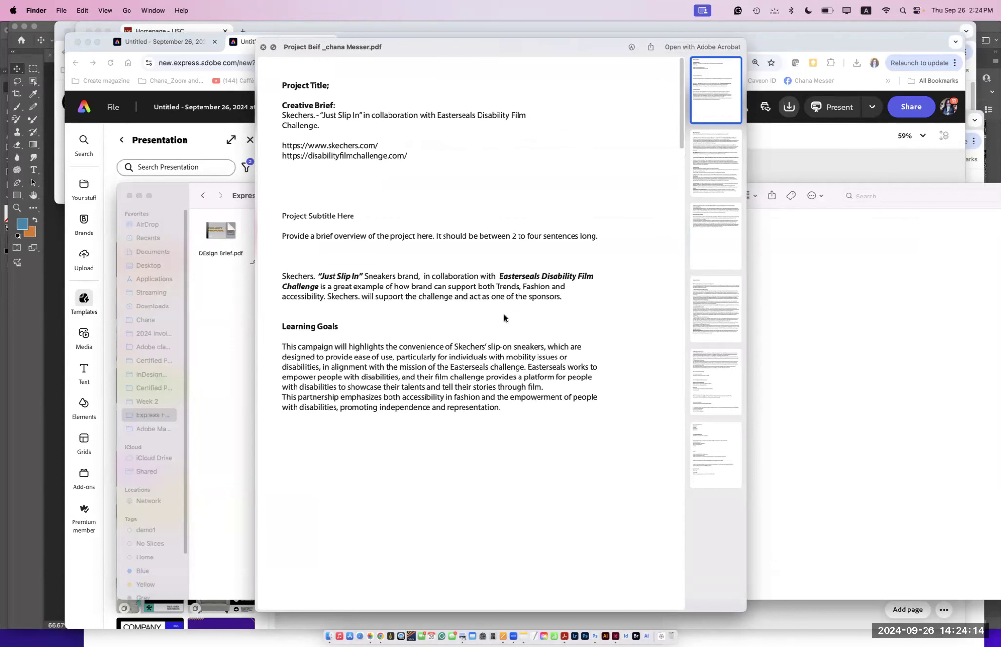
left_click(707, 179)
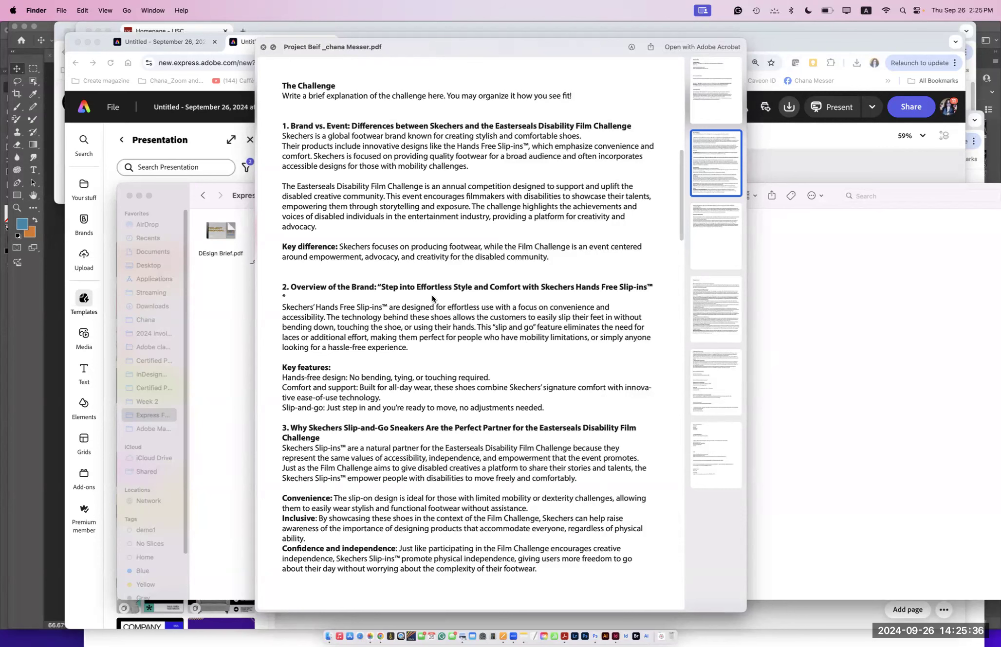
left_click(724, 239)
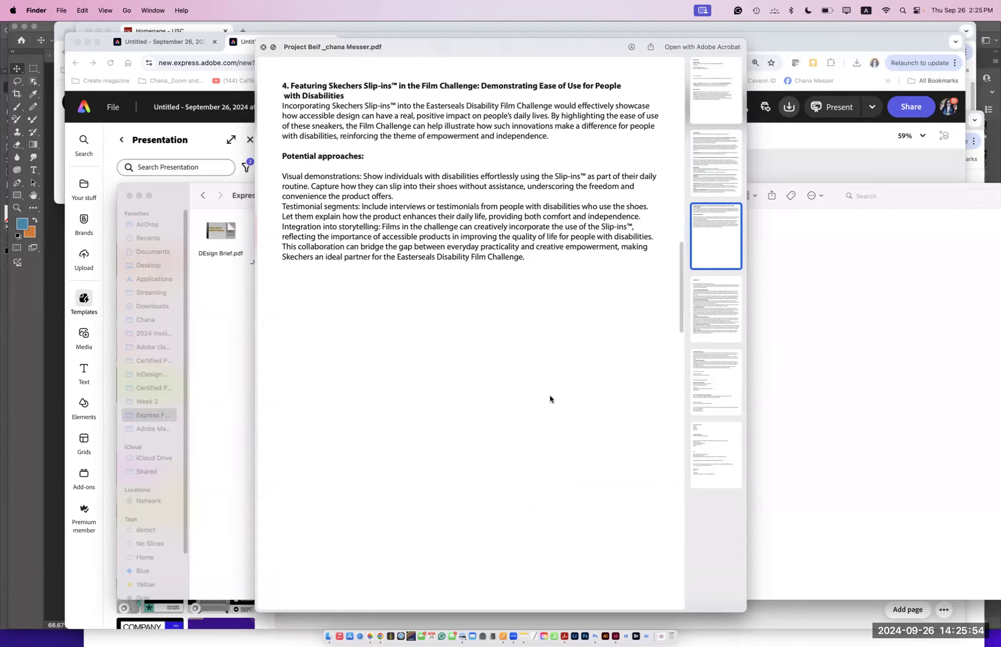
Step: Read pages four to six of the project brief PDF for the requirements, deliverables, target audience, design elements and links
left_click(719, 315)
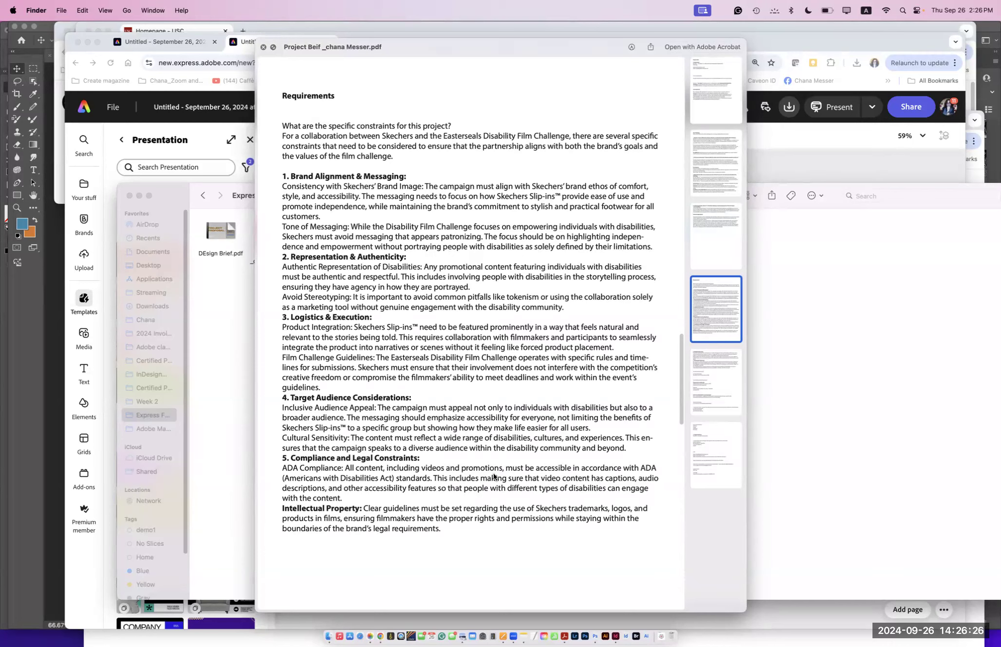
scroll(545, 477, "down", 1)
left_click(711, 369)
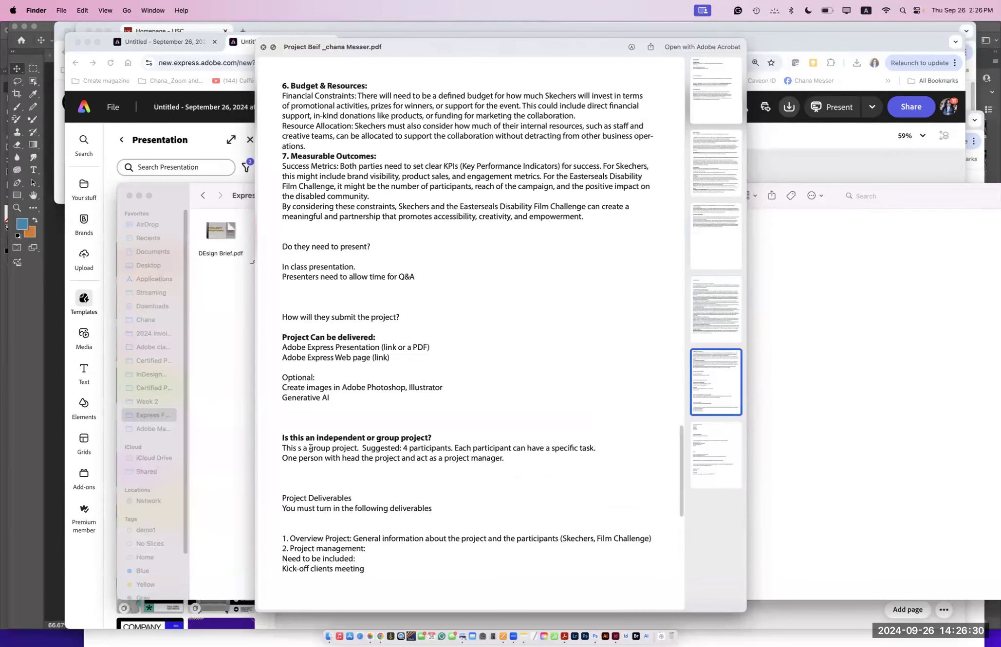
left_click(707, 458)
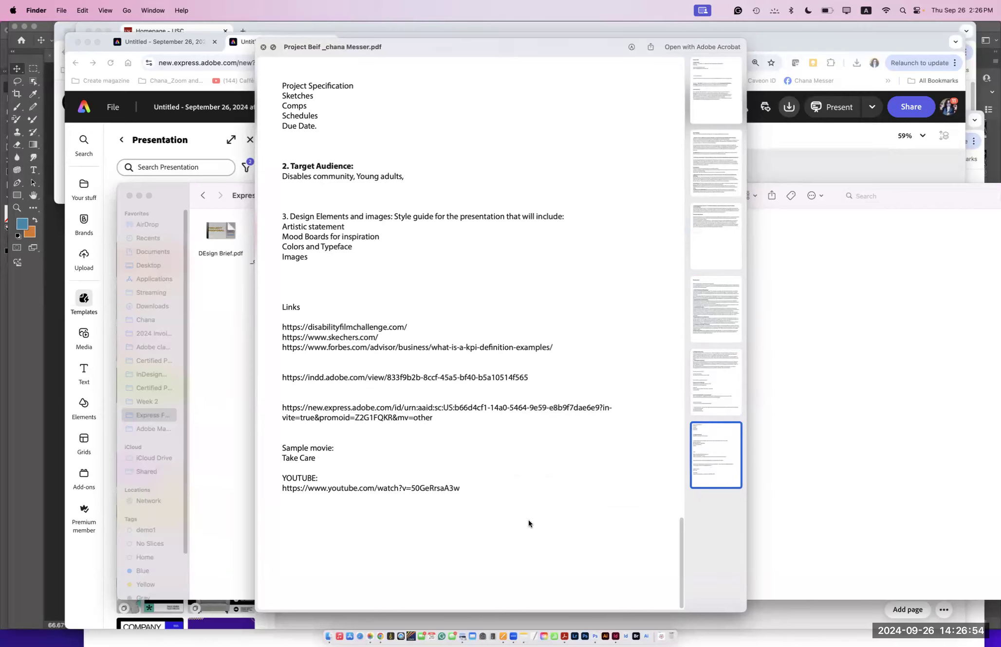
scroll(528, 523, "right", 1)
Step: Switch back to Adobe Express and set the blank presentation page's background color to light gray
left_click(780, 158)
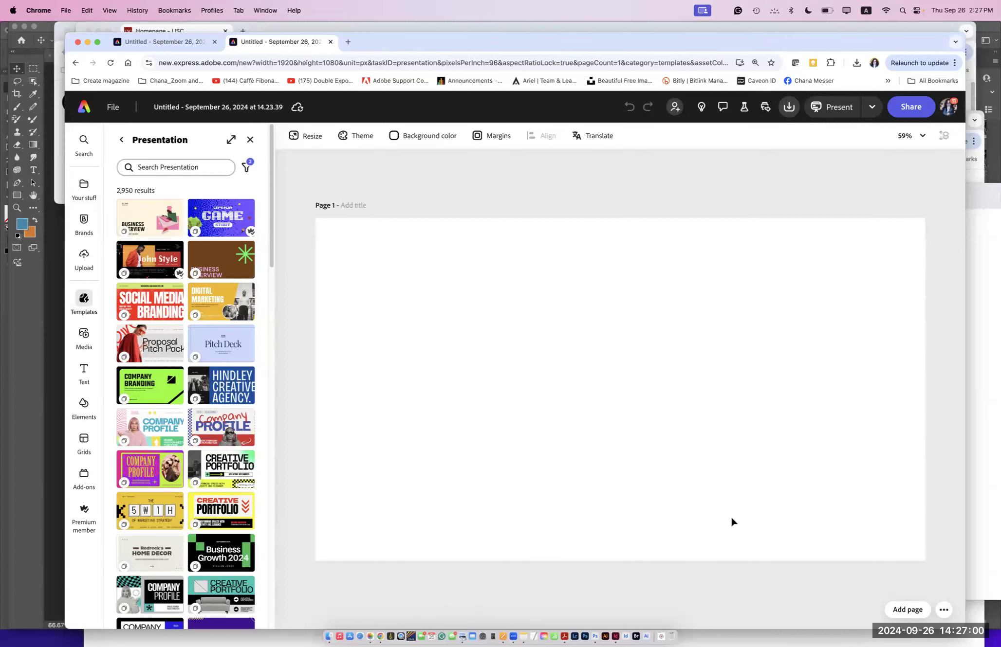
left_click(395, 138)
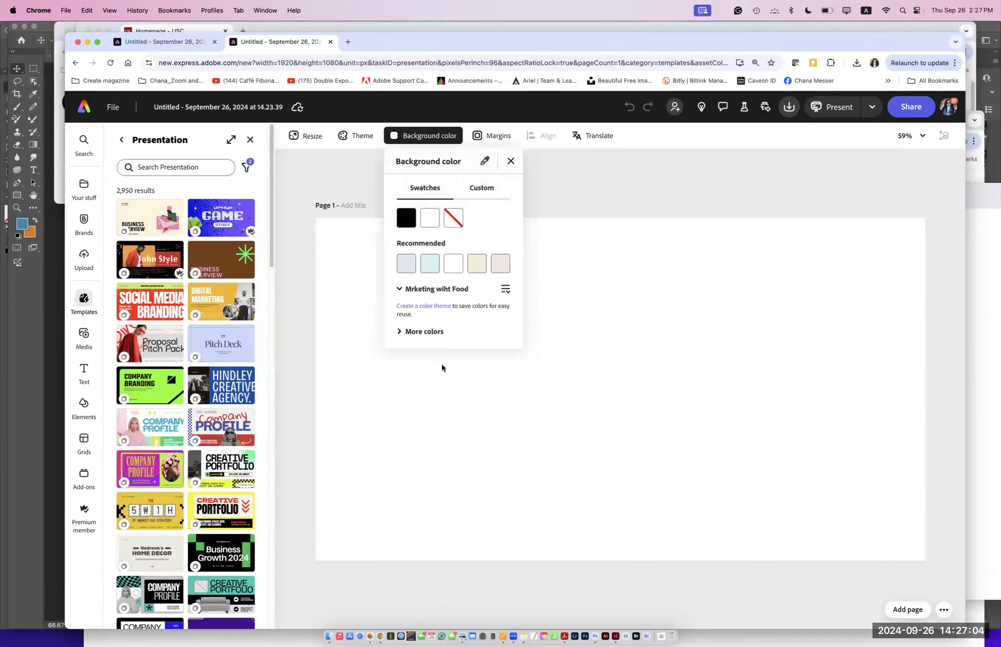
left_click(399, 332)
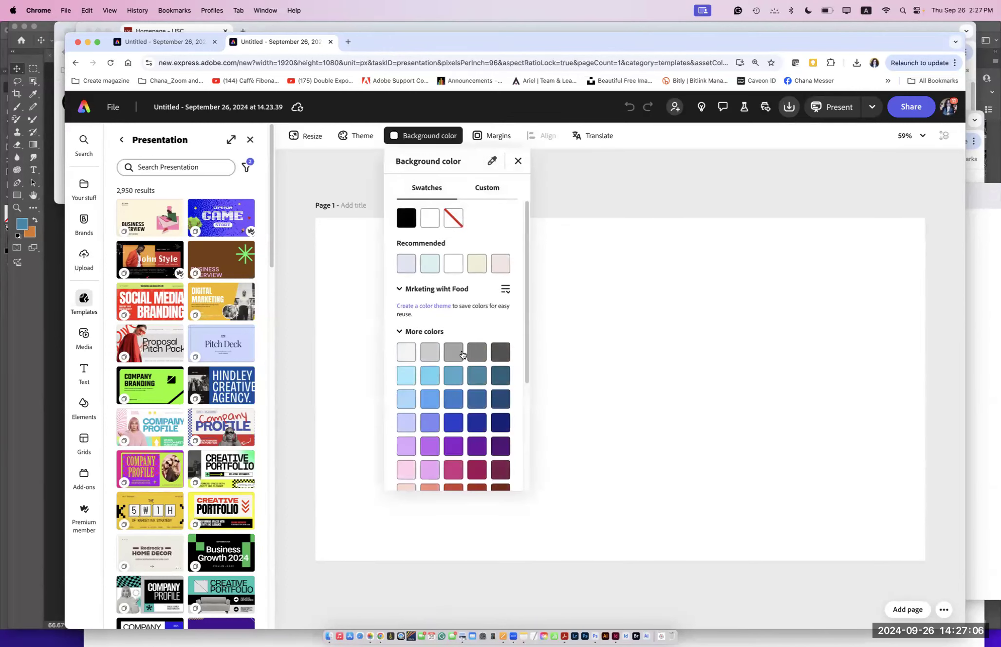
left_click(407, 354)
left_click(430, 351)
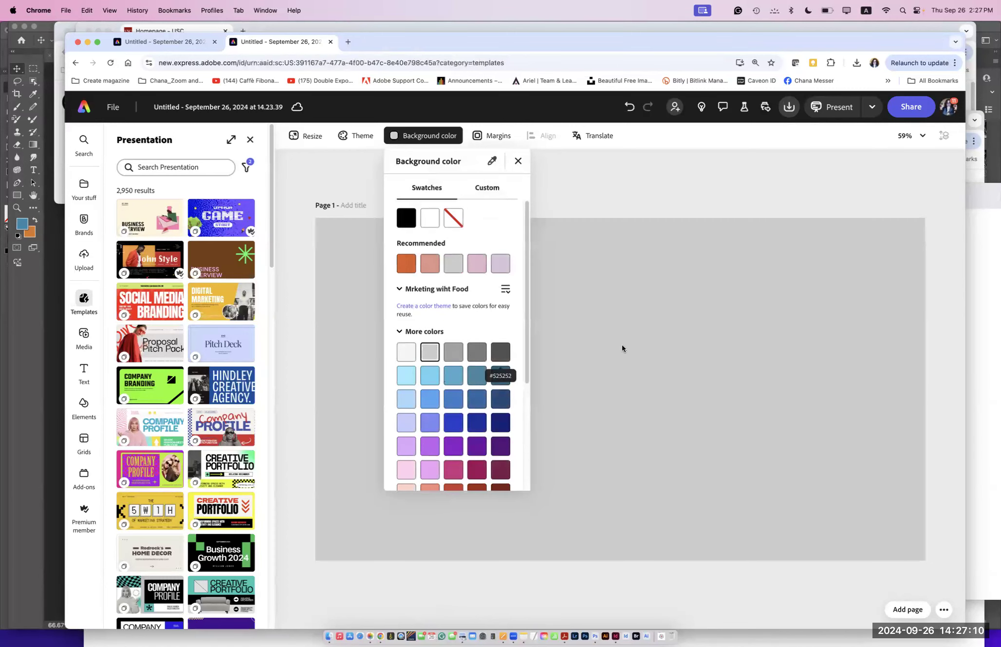
left_click(612, 179)
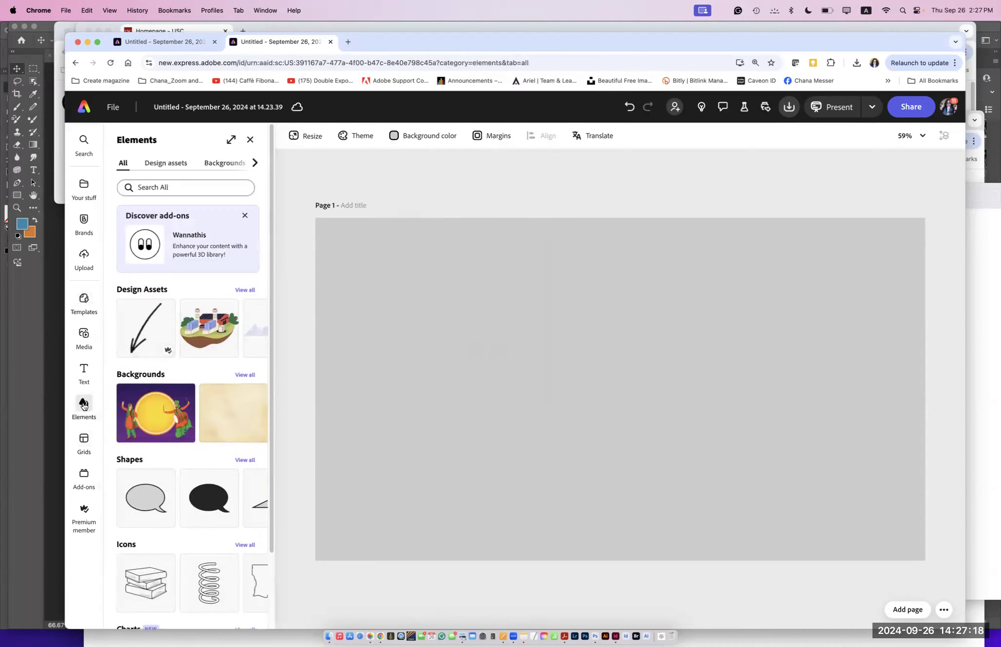
Step: Add a solid rectangle and shape it into a full-height band along the page's right edge, about a quarter of the page wide
left_click(171, 190)
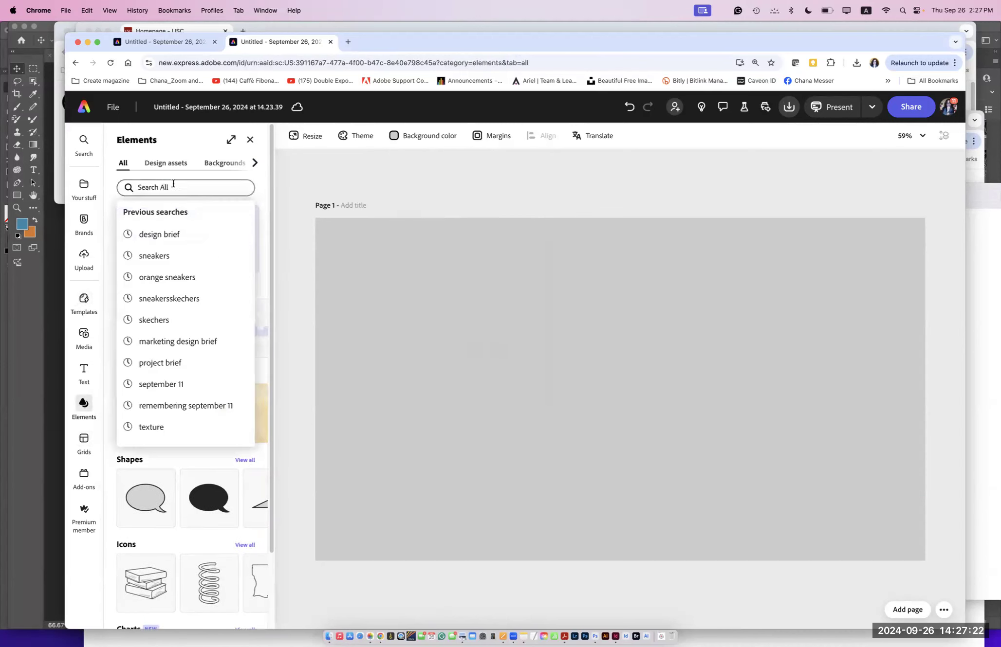
left_click(255, 164)
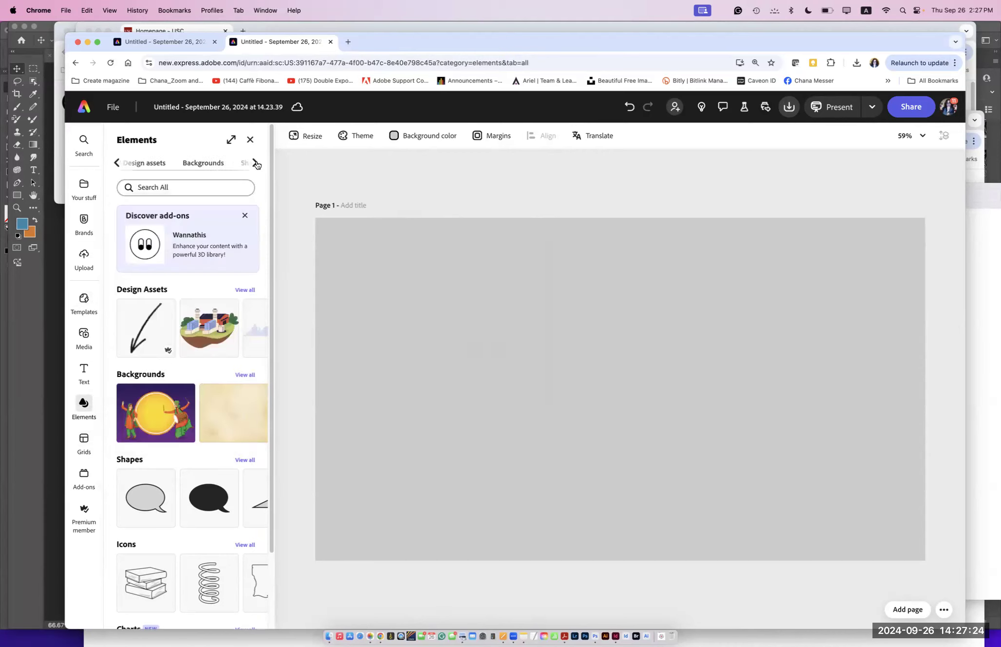
left_click(210, 164)
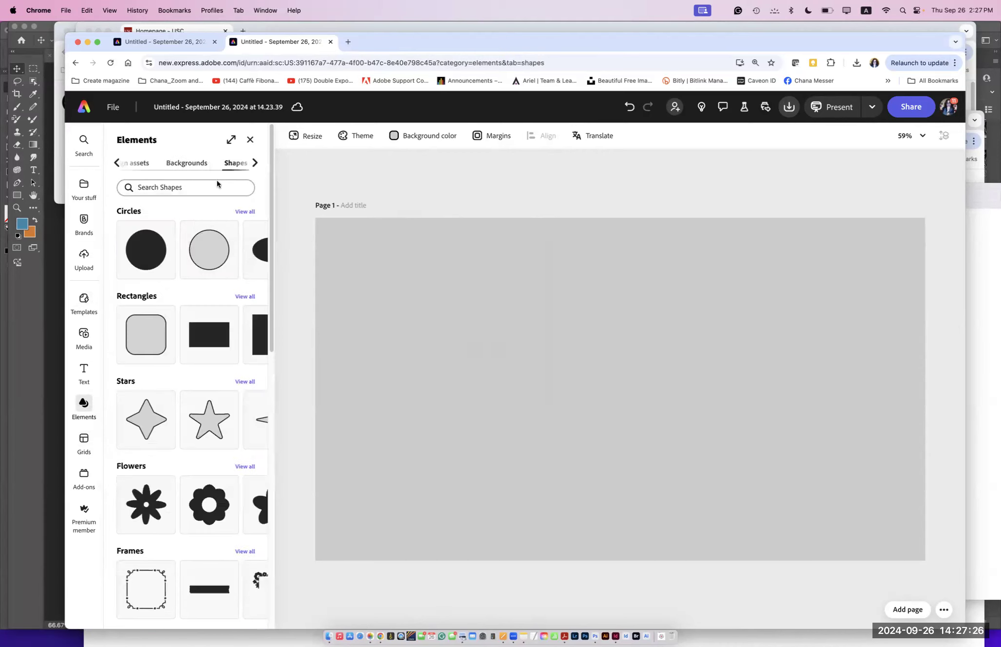
left_click(206, 342)
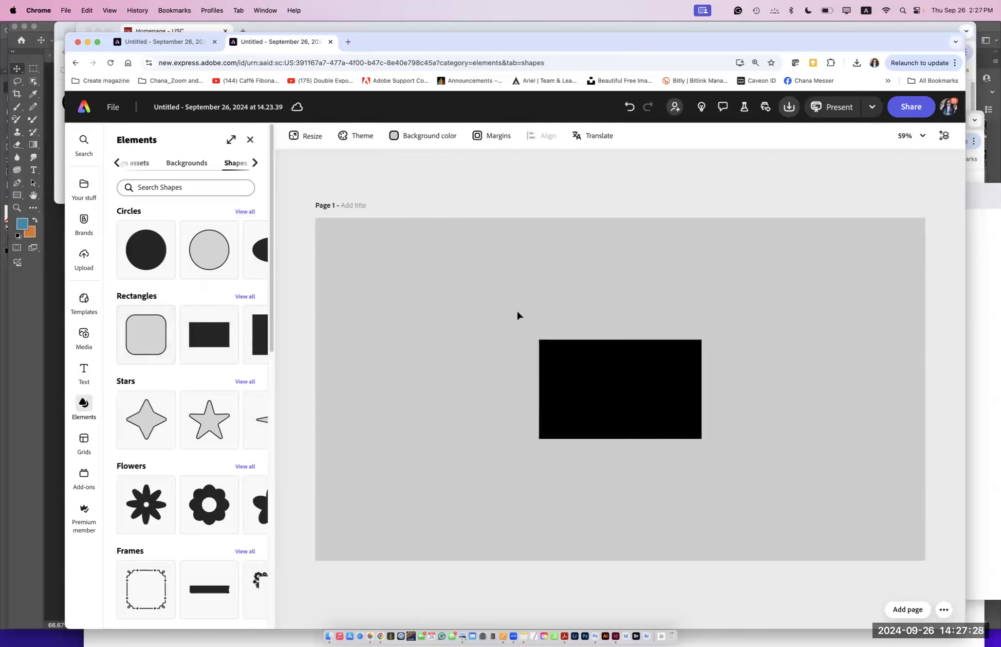
left_click_drag(585, 370, 885, 561)
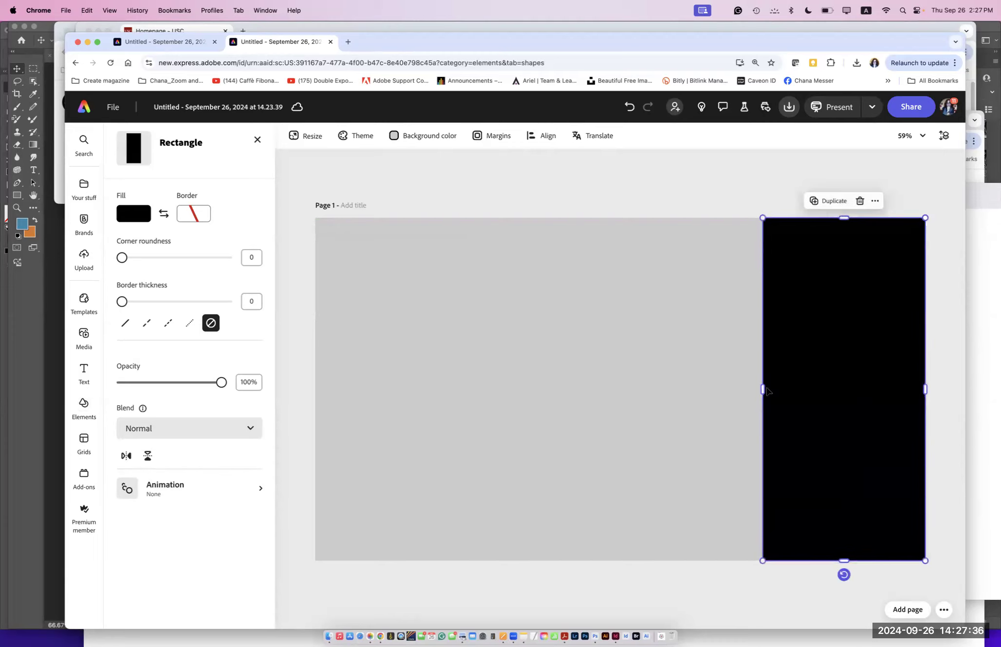
left_click_drag(762, 390, 777, 390)
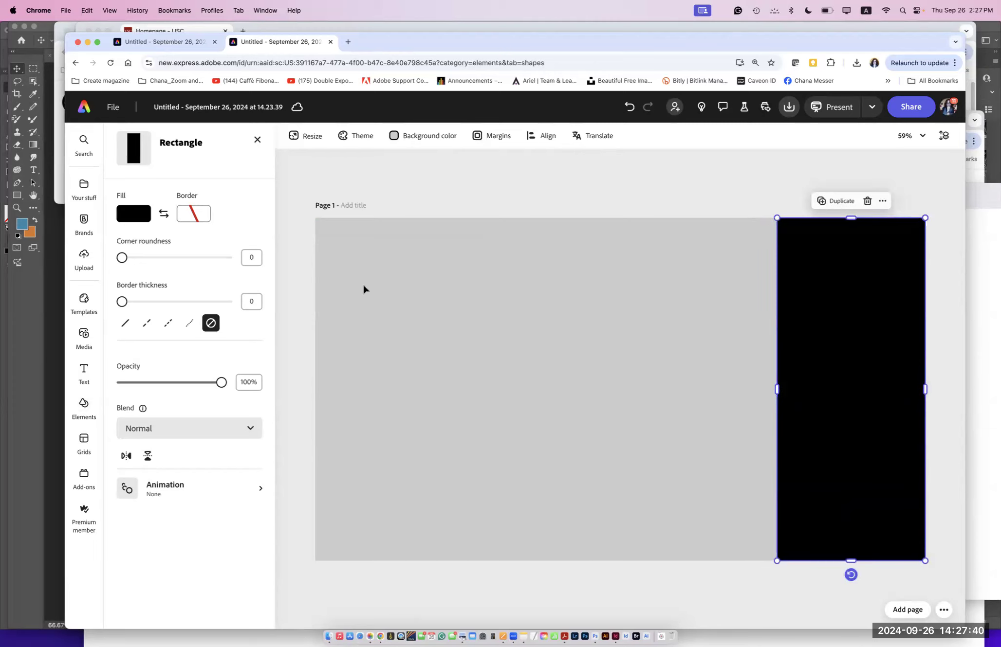
Step: Fill the vertical rectangle with a medium gray slightly darker than the page background
left_click(123, 219)
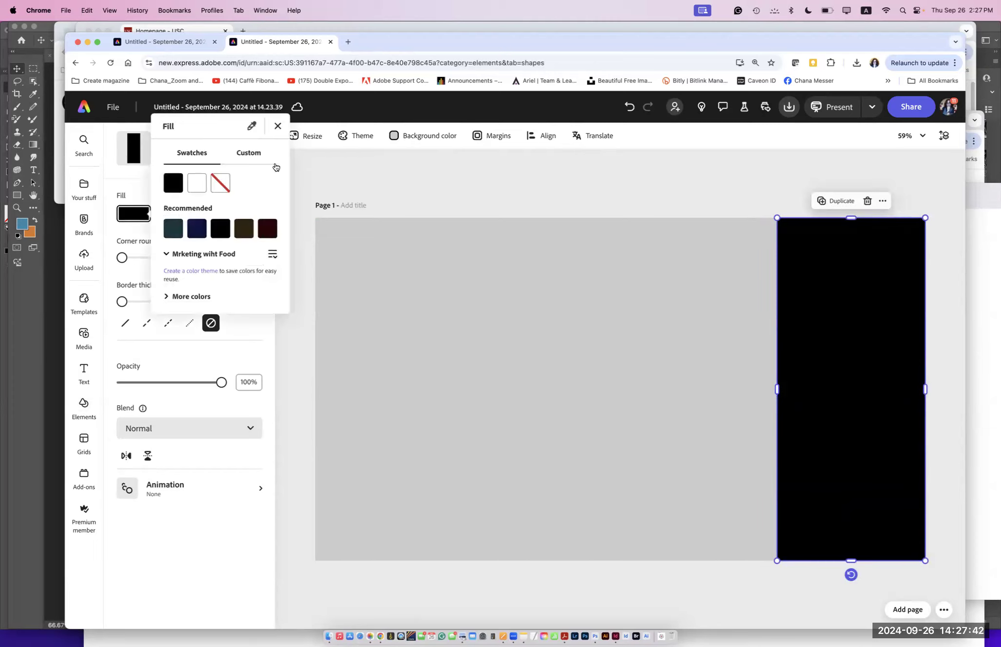
left_click(164, 297)
left_click(242, 303)
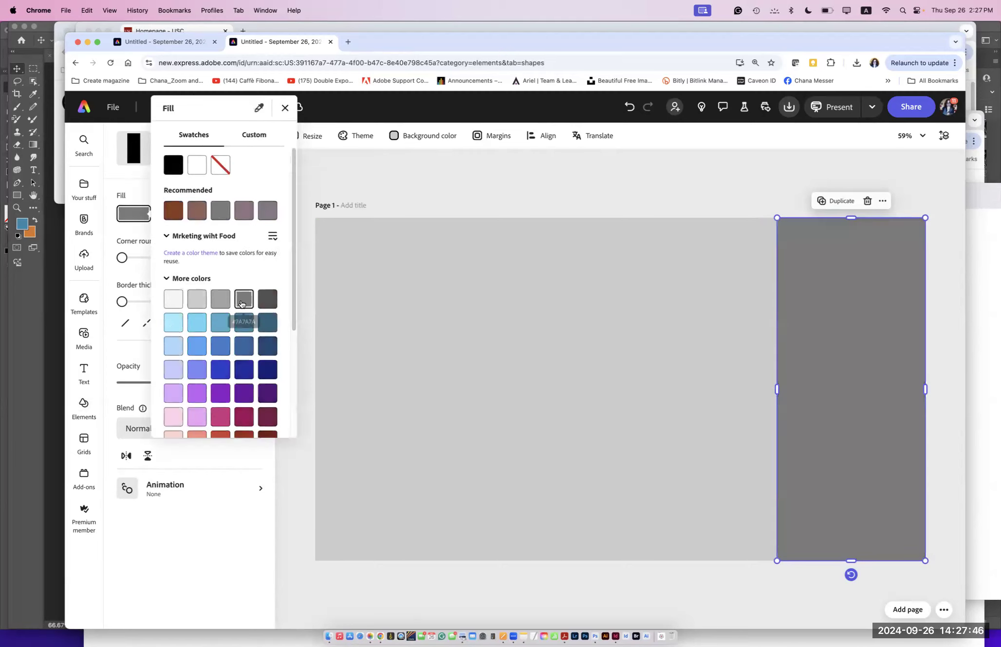
left_click(224, 301)
left_click(490, 206)
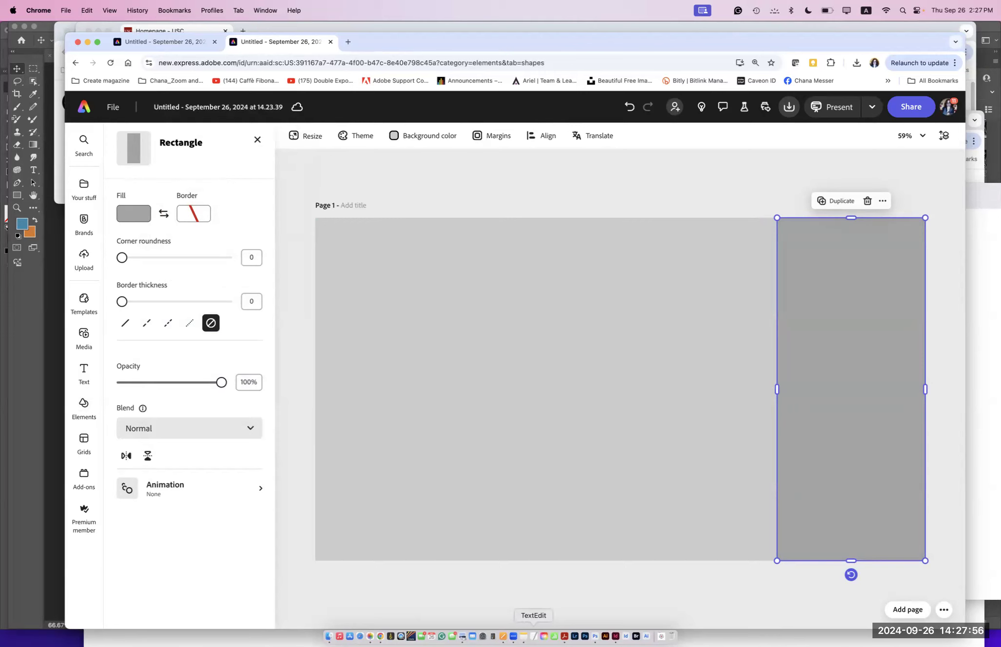
left_click(543, 202)
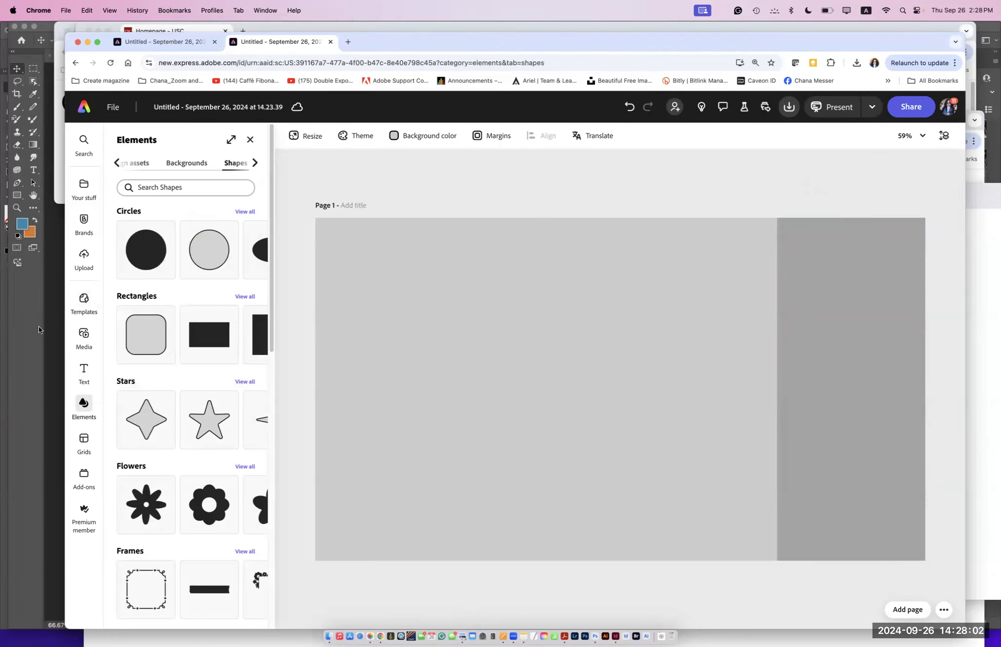
Step: Add a text box to the page reading "Design Brief", with each word on its own line
left_click(84, 371)
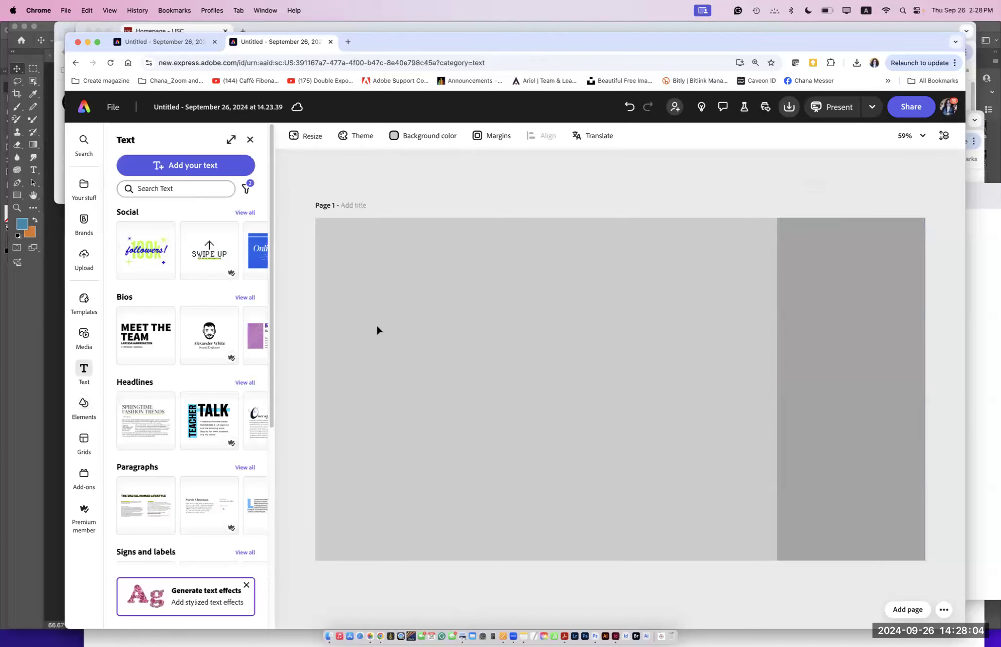
left_click(181, 175)
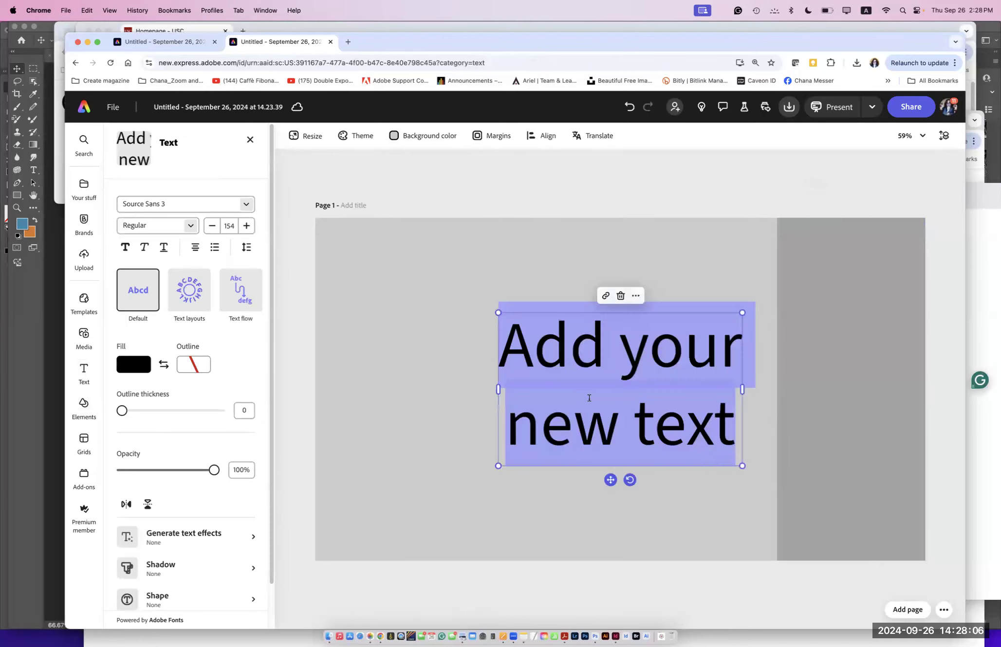
left_click_drag(563, 352, 443, 350)
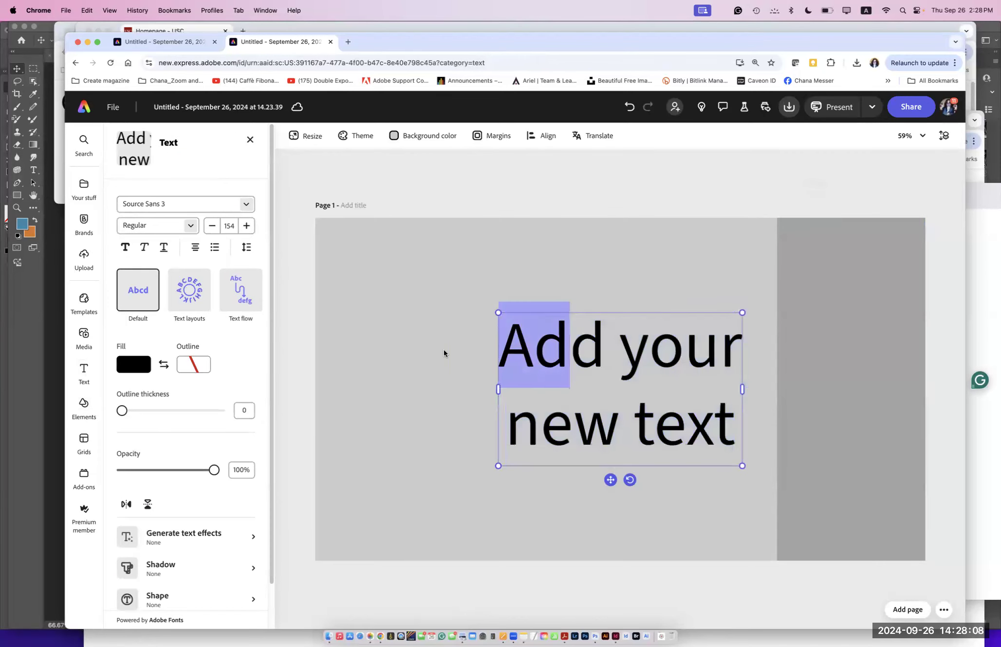
triple_click(521, 347)
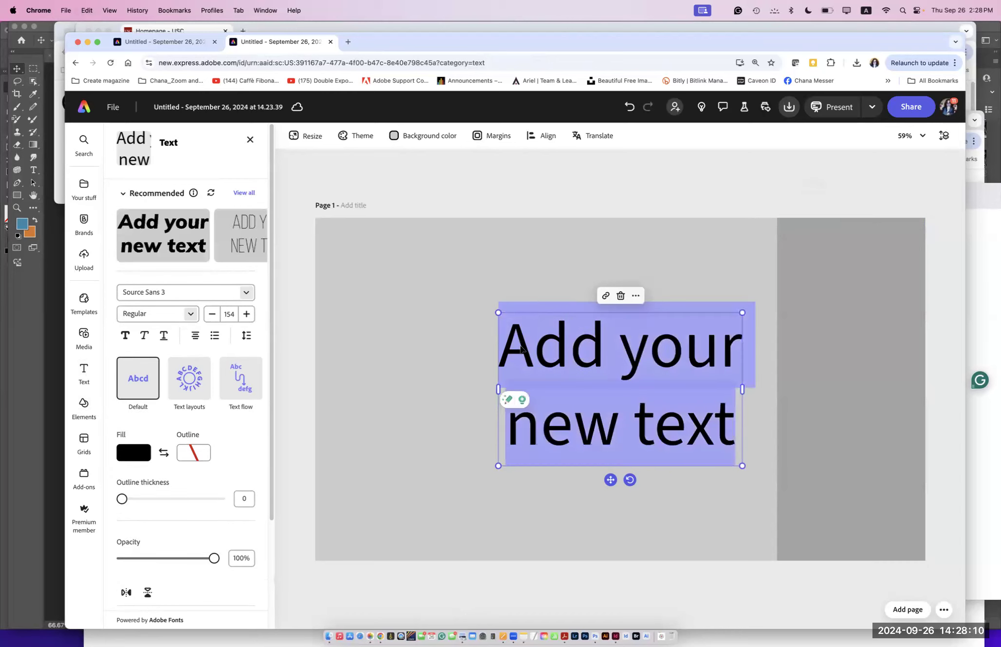
type("Design")
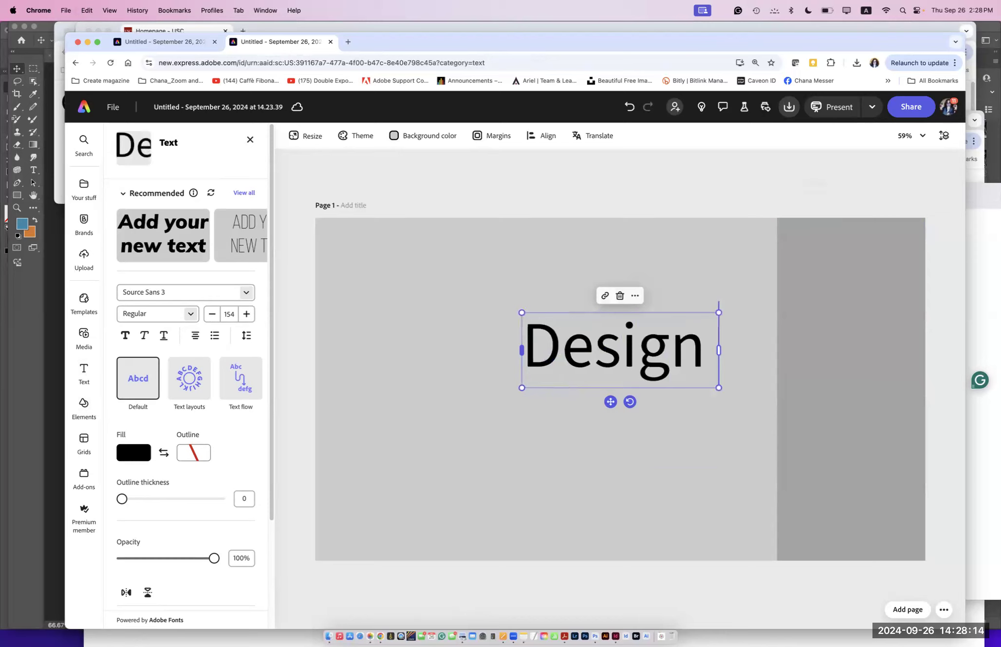
key("Return")
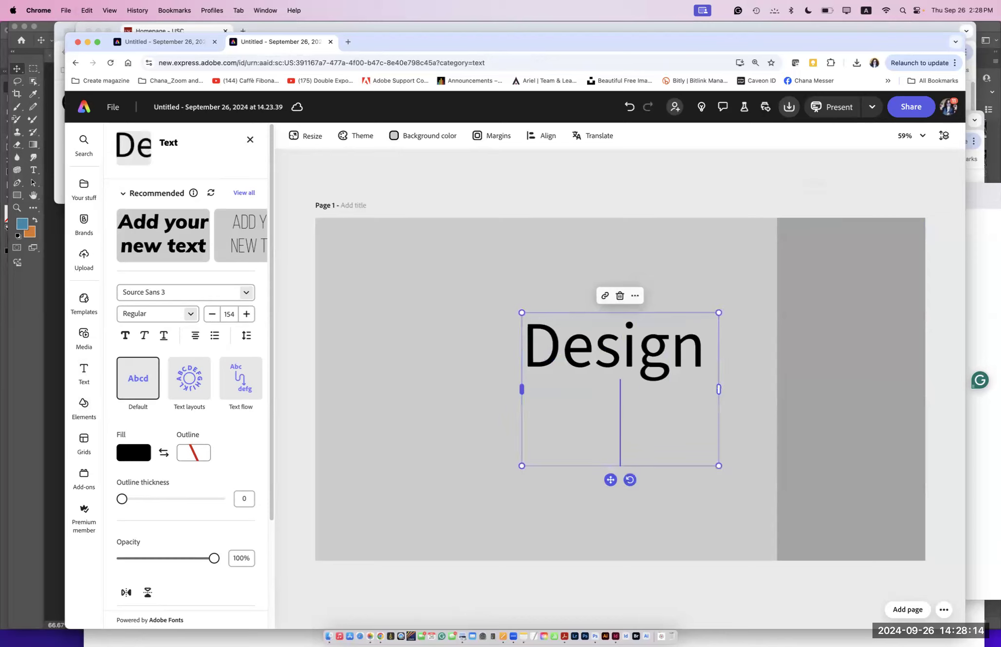
type("Brief")
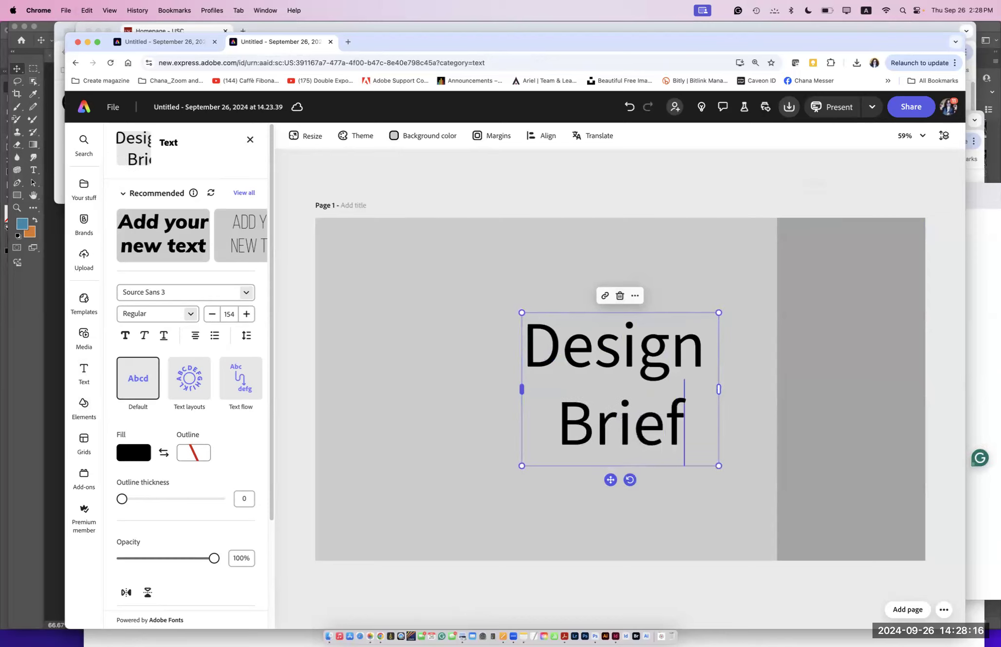
Step: Set the Design Brief title in the recommended Acier BAT Text Gris font and left-align it
key("super+a")
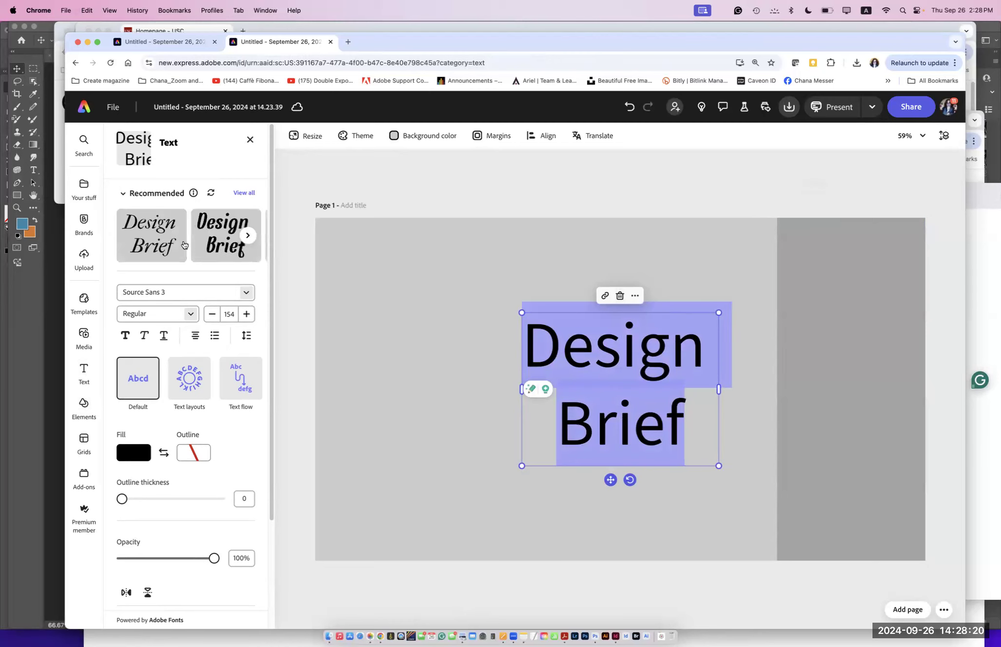
left_click(214, 243)
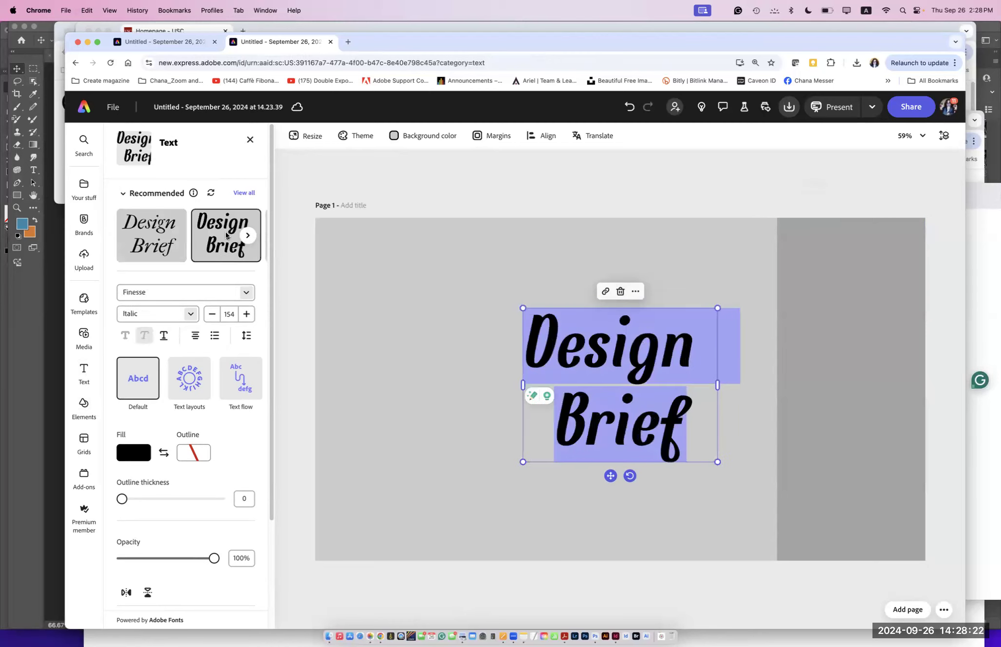
left_click(247, 236)
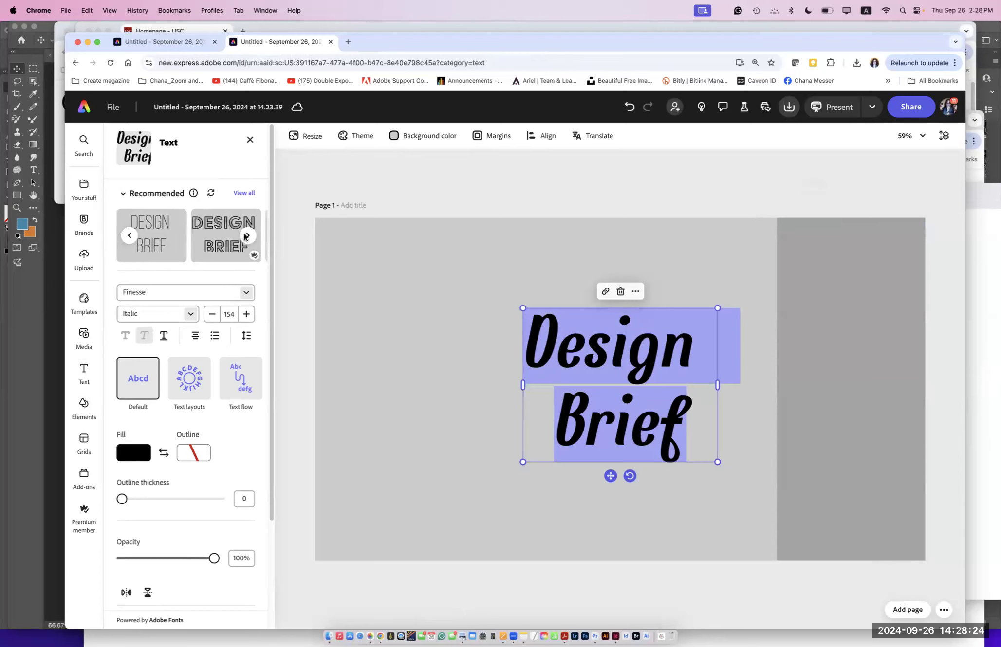
left_click(213, 241)
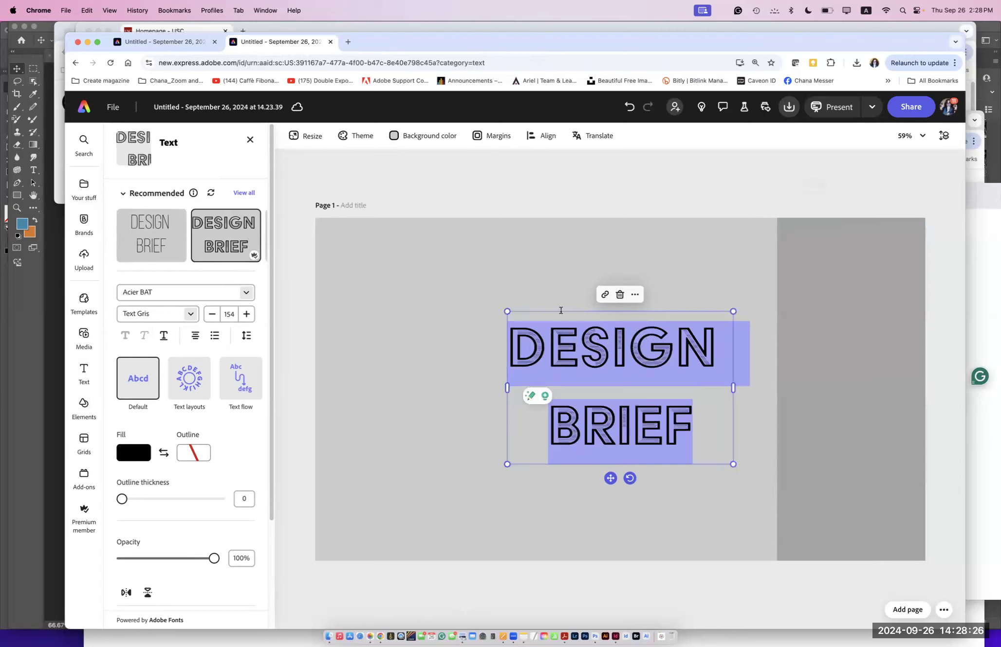
left_click(195, 336)
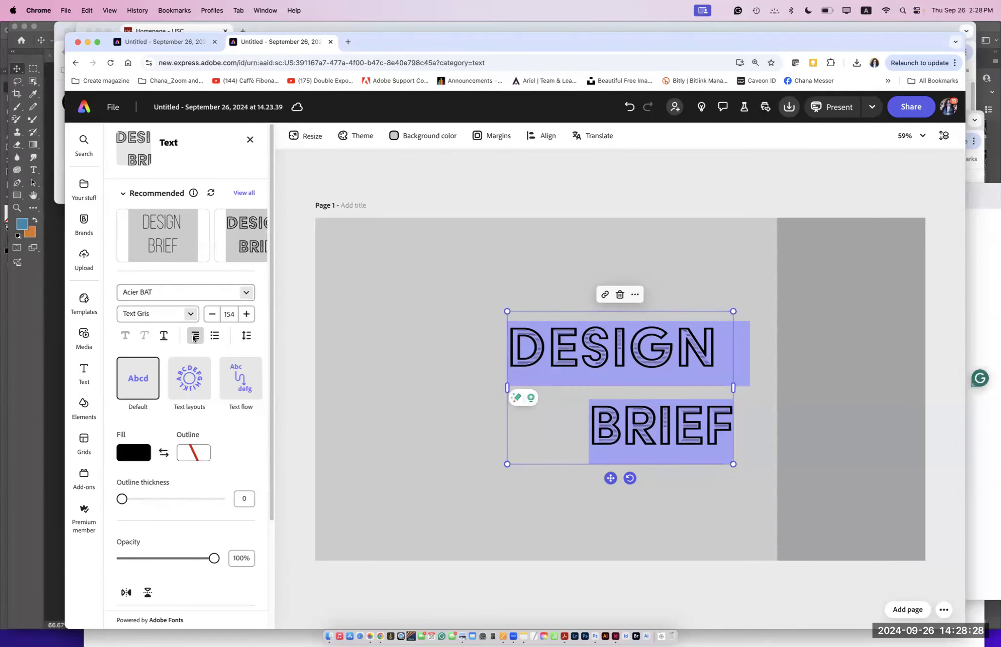
left_click(194, 336)
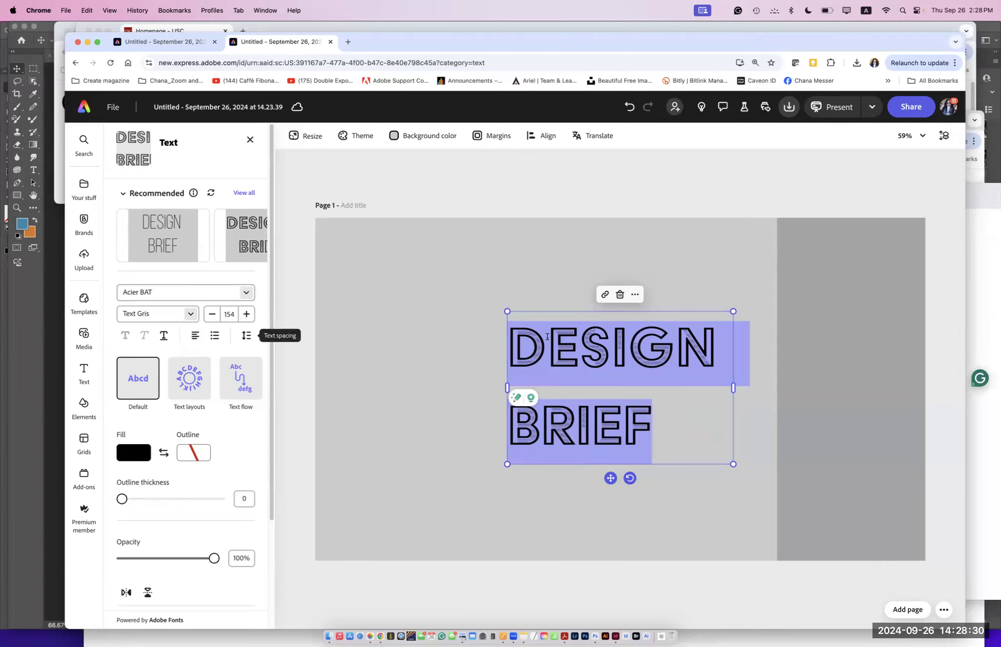
Step: Enlarge the Design Brief title to size 231 and position it in the light gray area beside the vertical band
left_click_drag(507, 311, 371, 268)
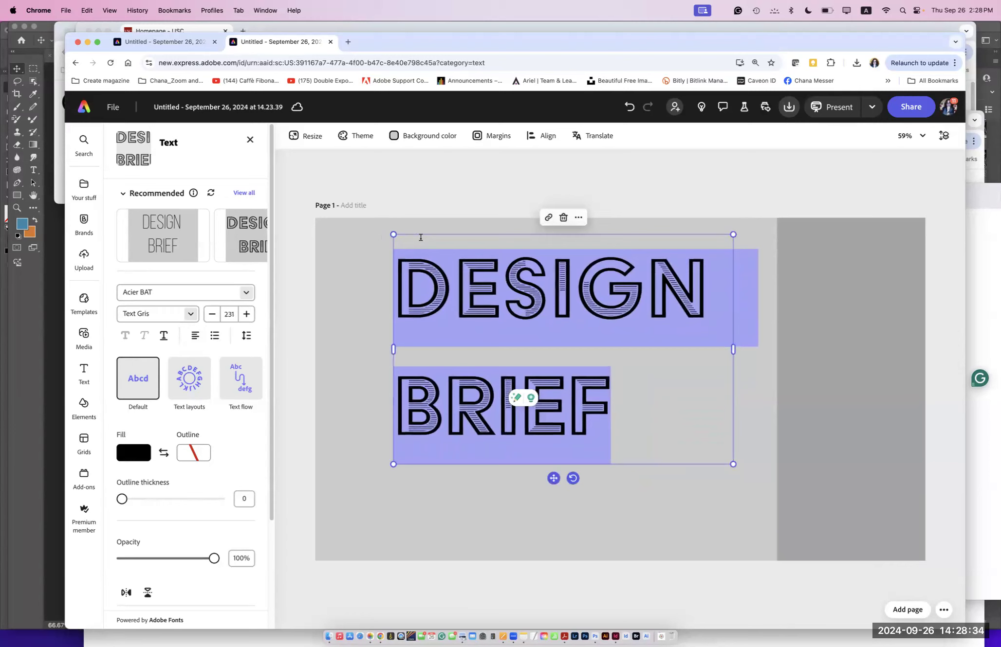
left_click_drag(417, 235, 355, 270)
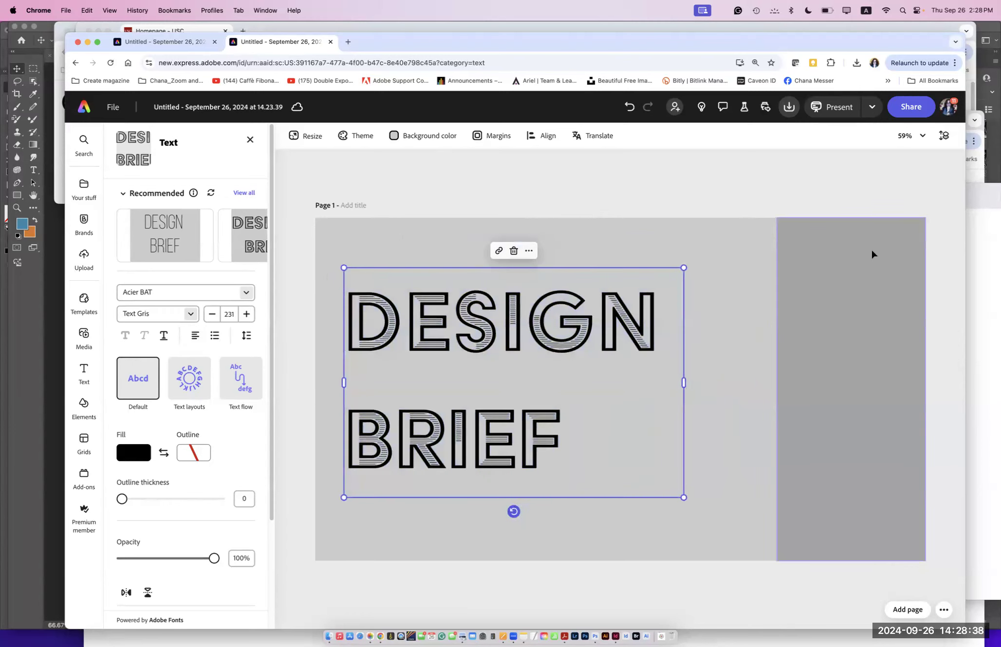
left_click(718, 496)
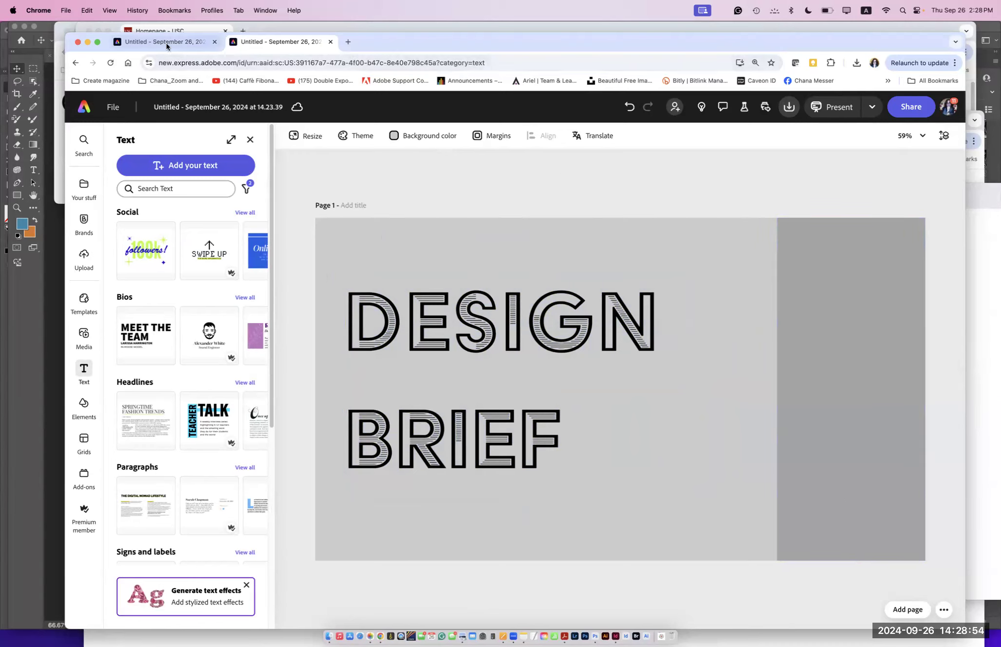
Step: Open the recent Duplication presentation and play it in presentation mode, viewing its slides from Project Proposal through Key Message
left_click(75, 62)
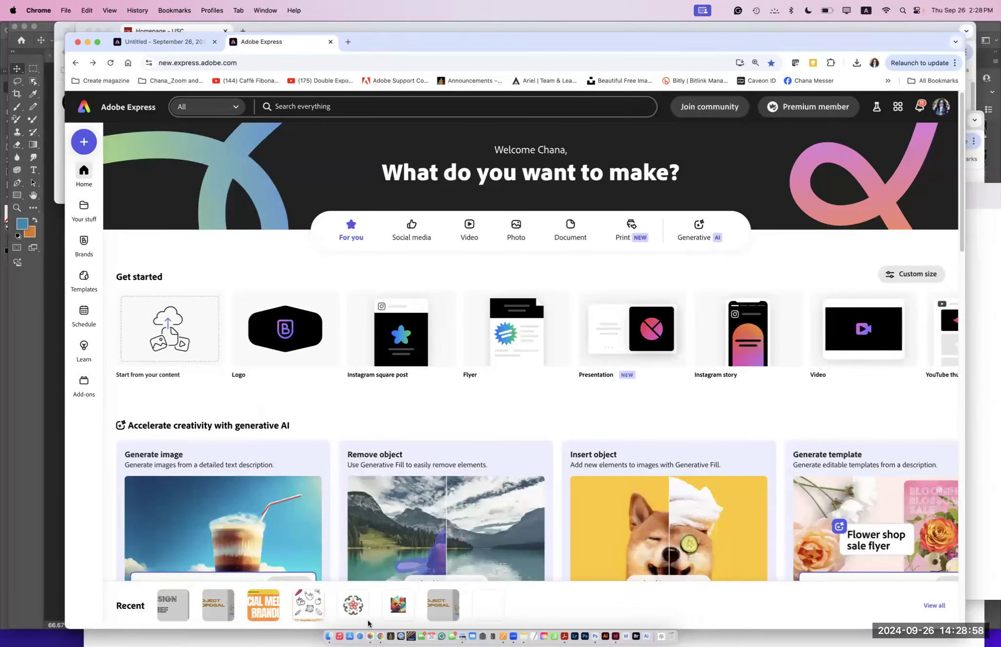
left_click(440, 609)
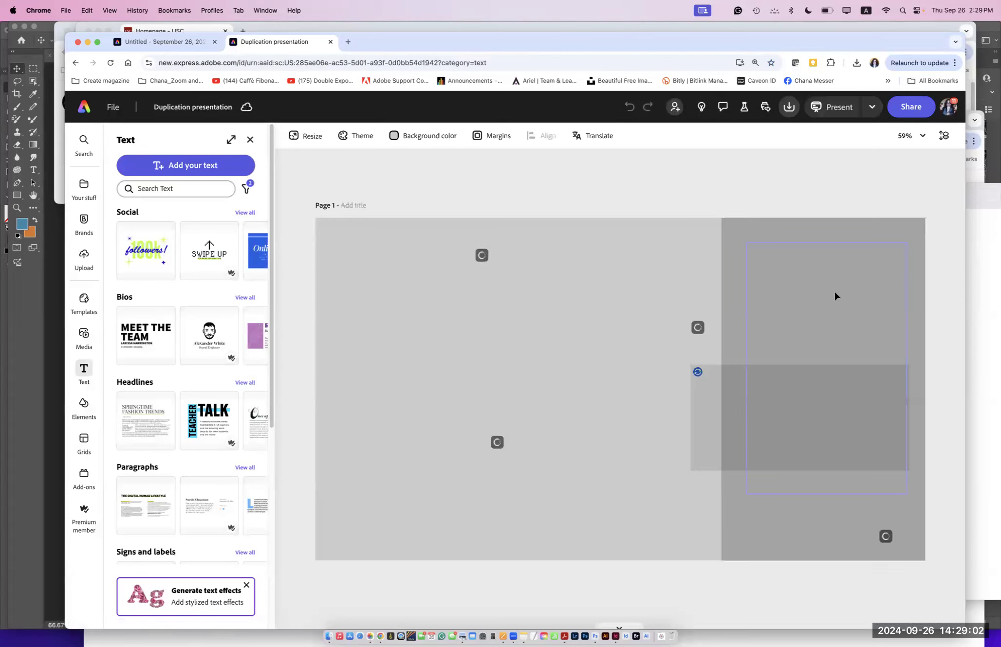
left_click(835, 108)
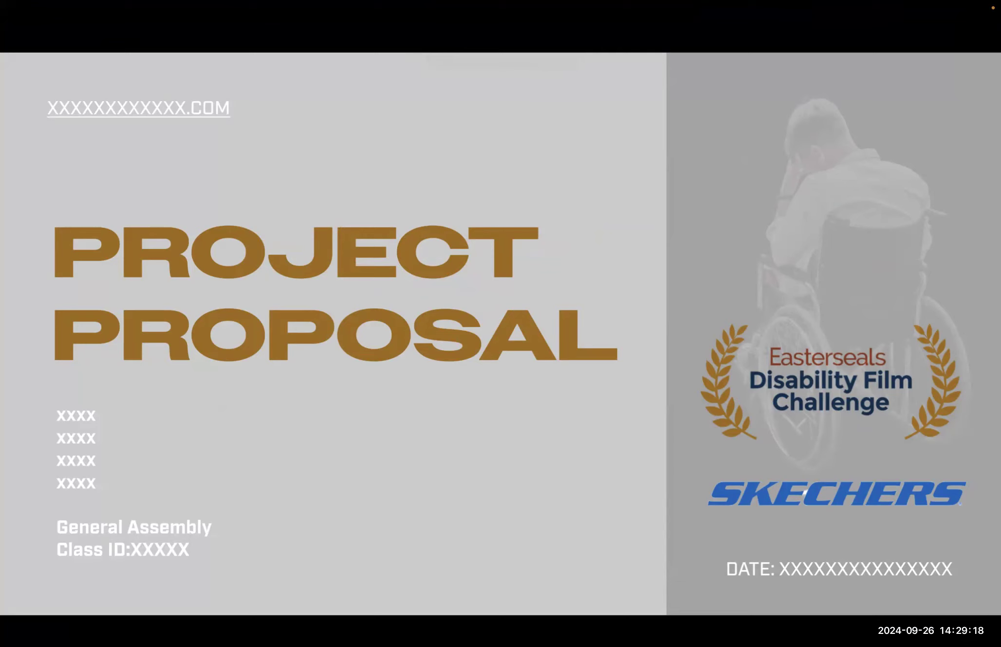
key("Right")
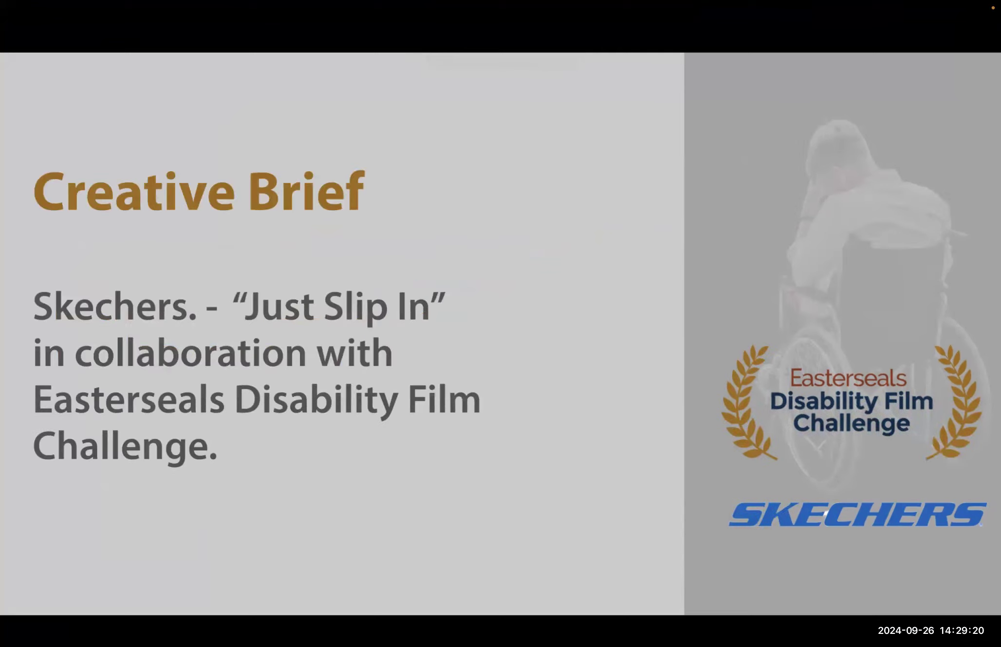
key("Right")
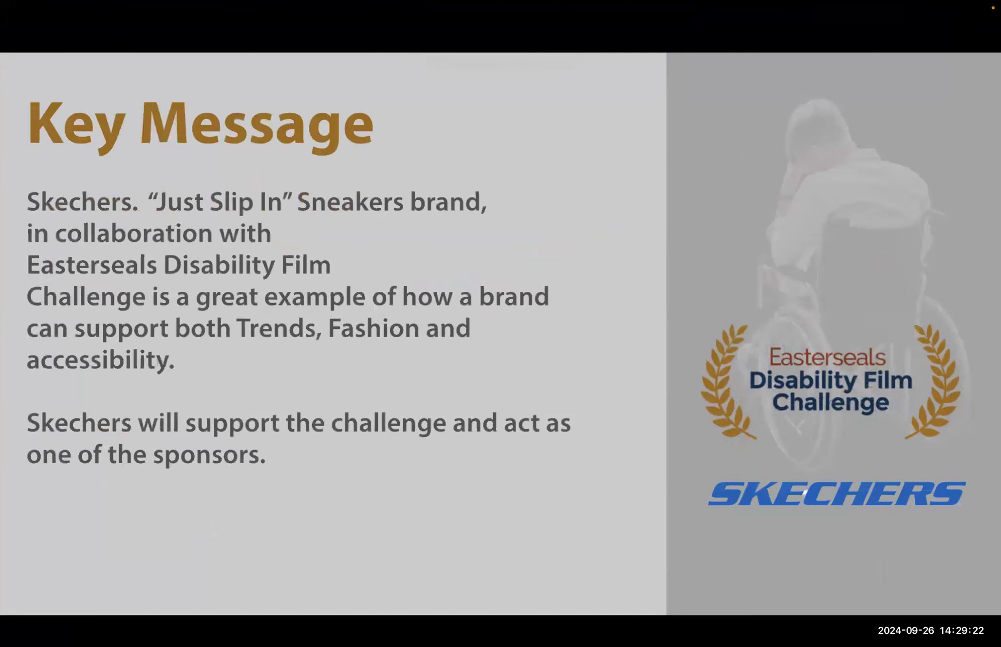
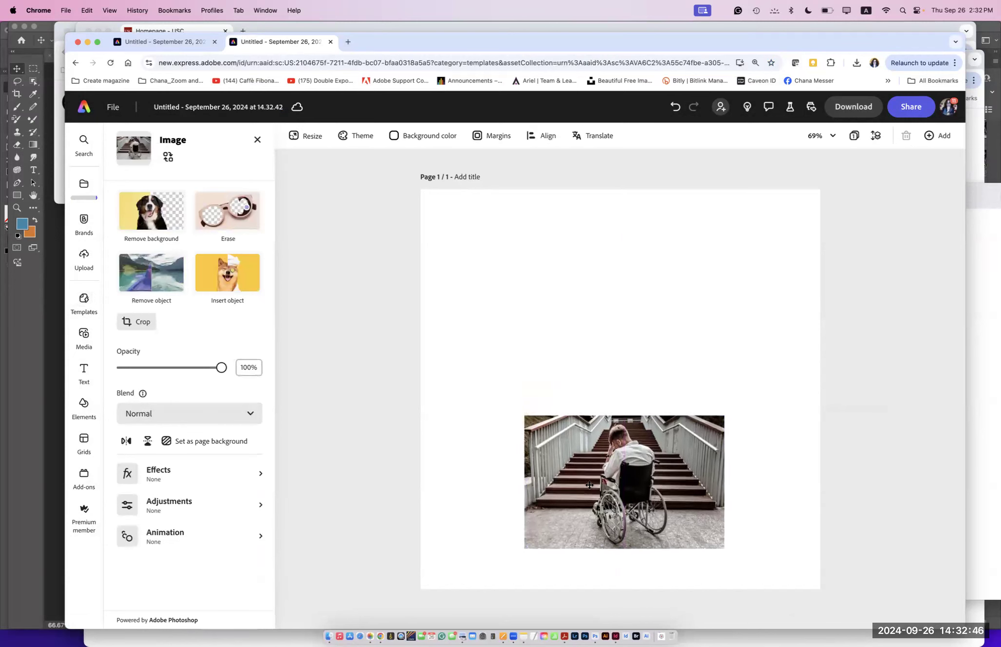
Step: Add a text box reading "HEllO" above the wheelchair photo on the square page
left_click(558, 365)
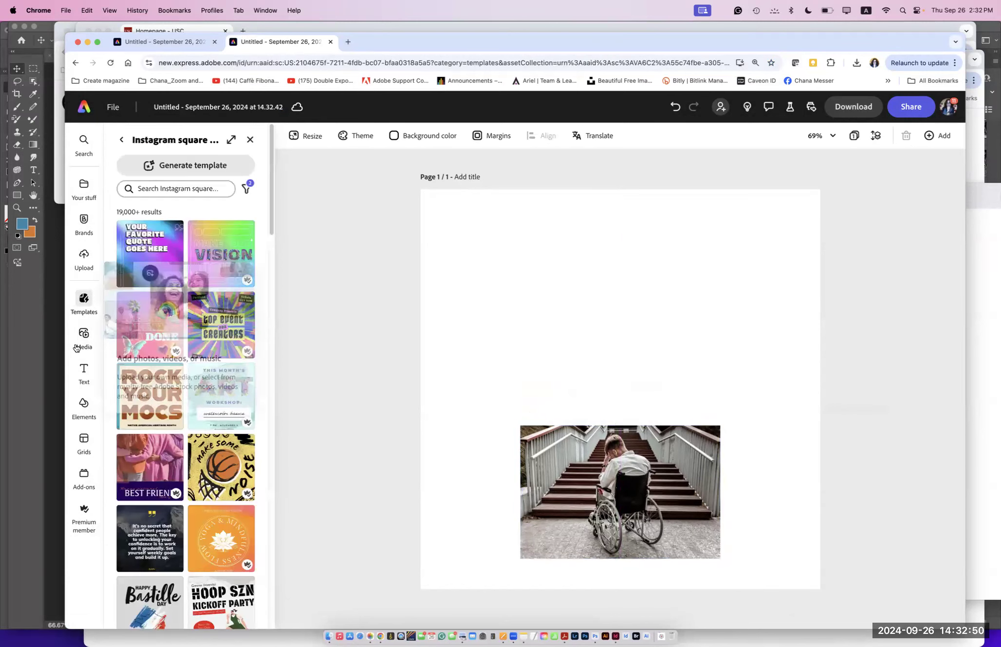
left_click(84, 372)
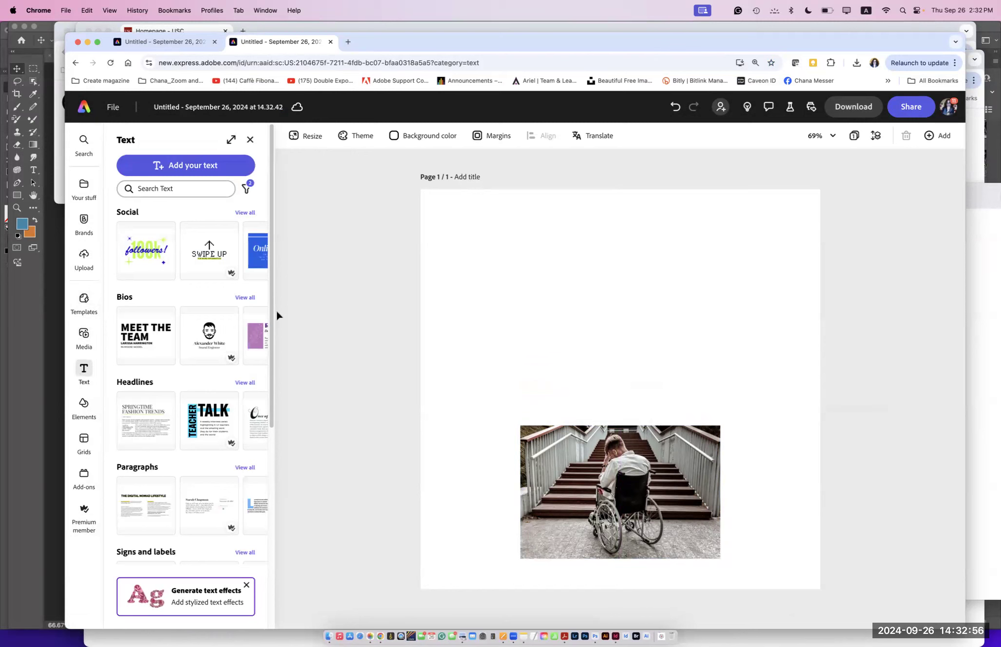
left_click(185, 165)
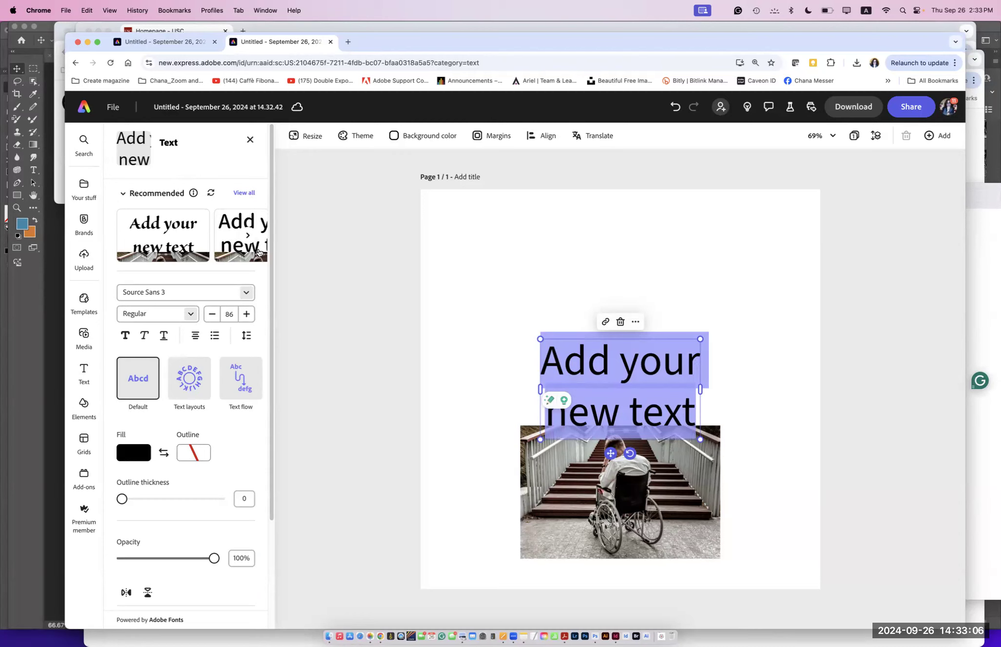
scroll(274, 250, "down", 1)
left_click_drag(275, 250, 276, 377)
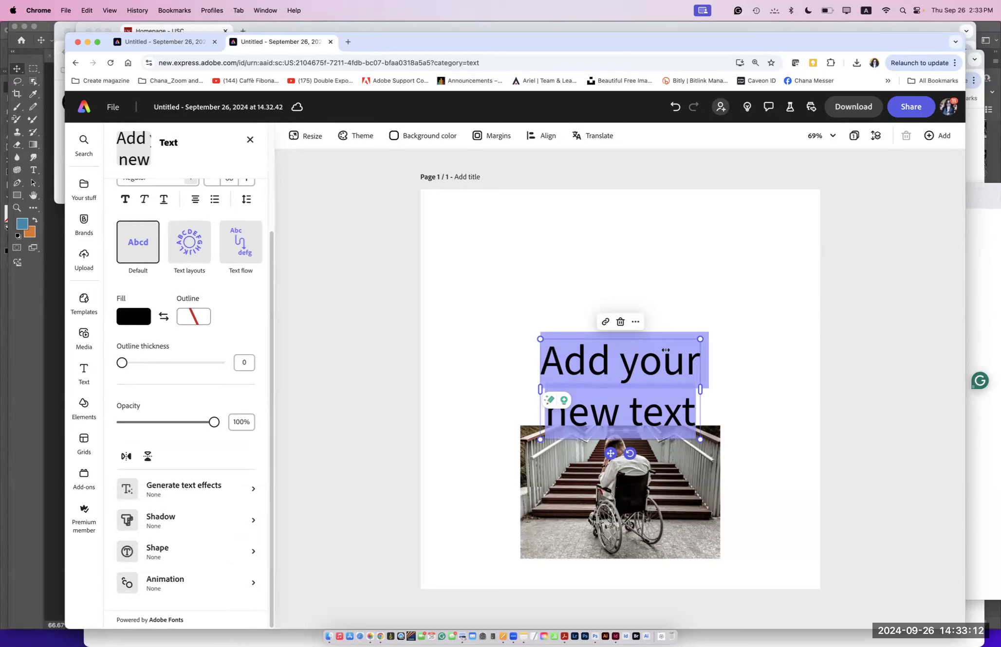
left_click(656, 393)
left_click_drag(693, 418, 533, 369)
type("H")
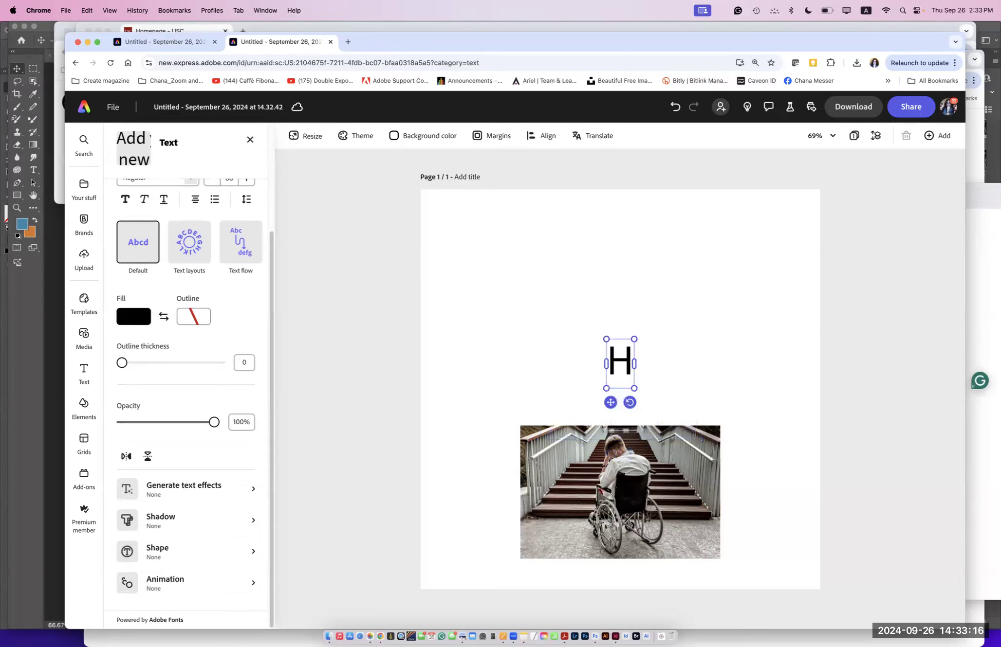
type("Ello")
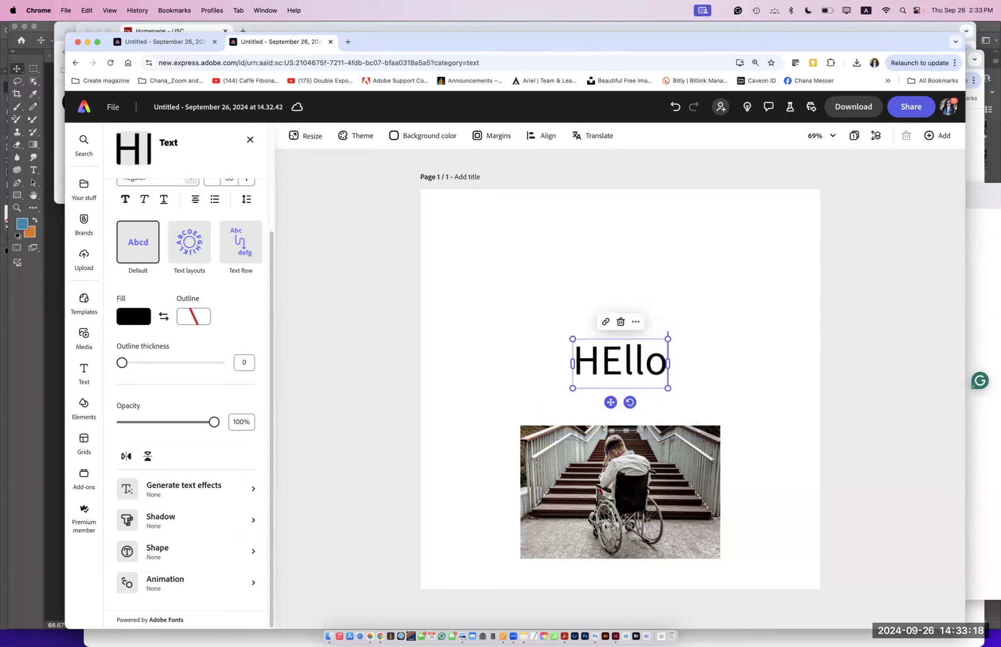
key("BackSpace")
type("O")
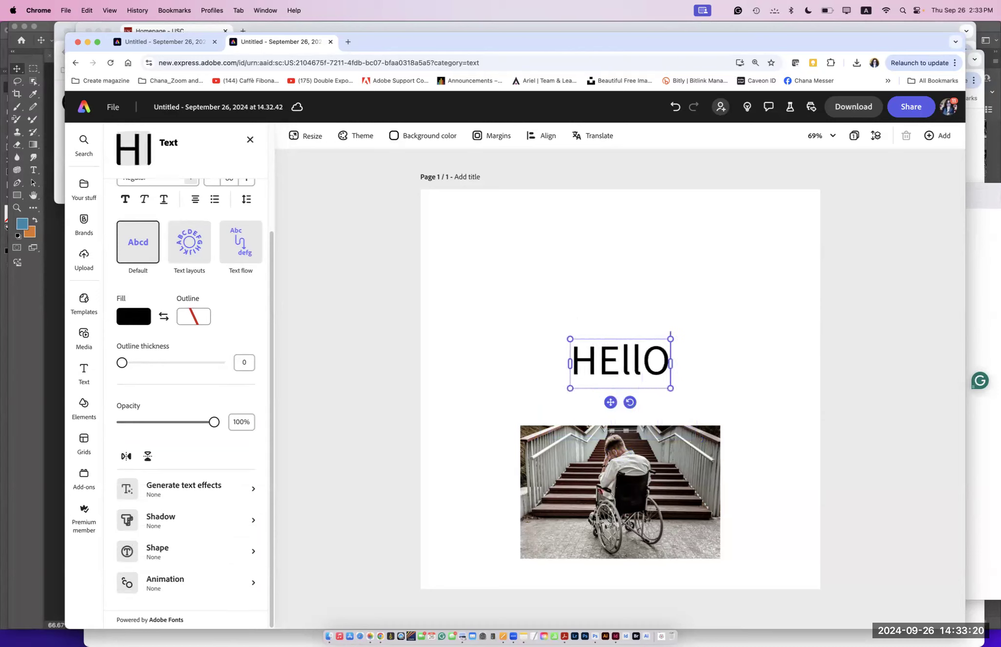
Step: Apply the Balloon sample text effect to the HEllO text and enlarge it across the upper part of the page
left_click(231, 488)
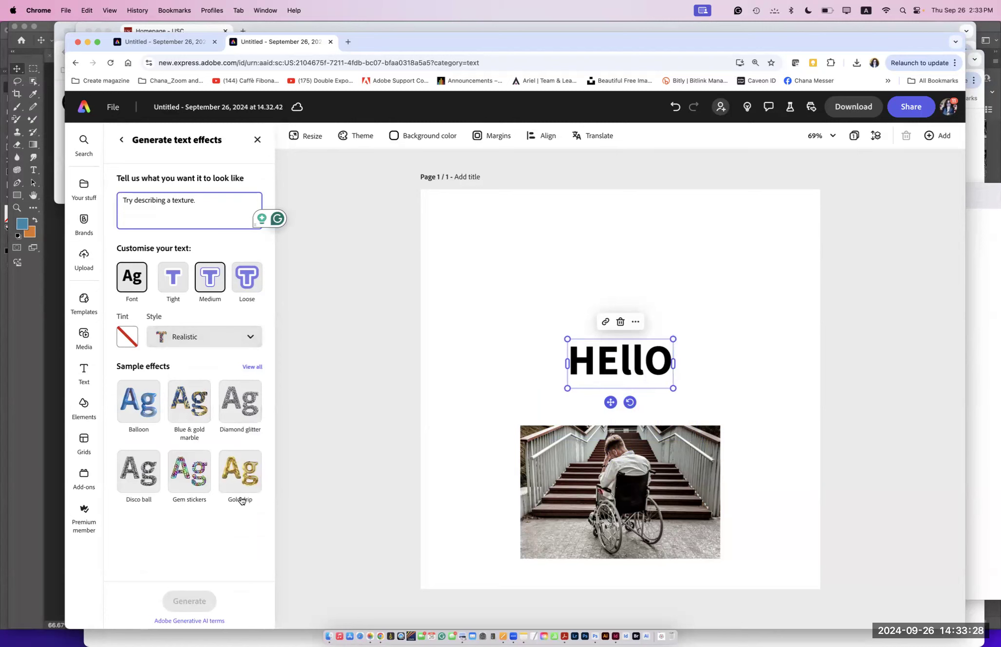
left_click(252, 367)
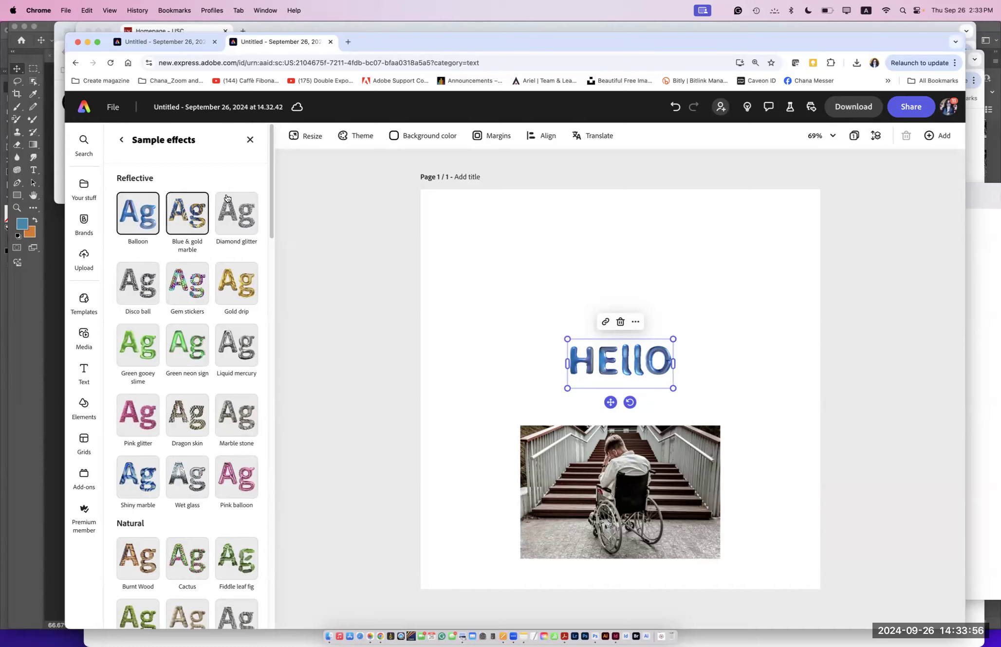
left_click_drag(673, 339, 794, 213)
left_click_drag(643, 271, 562, 221)
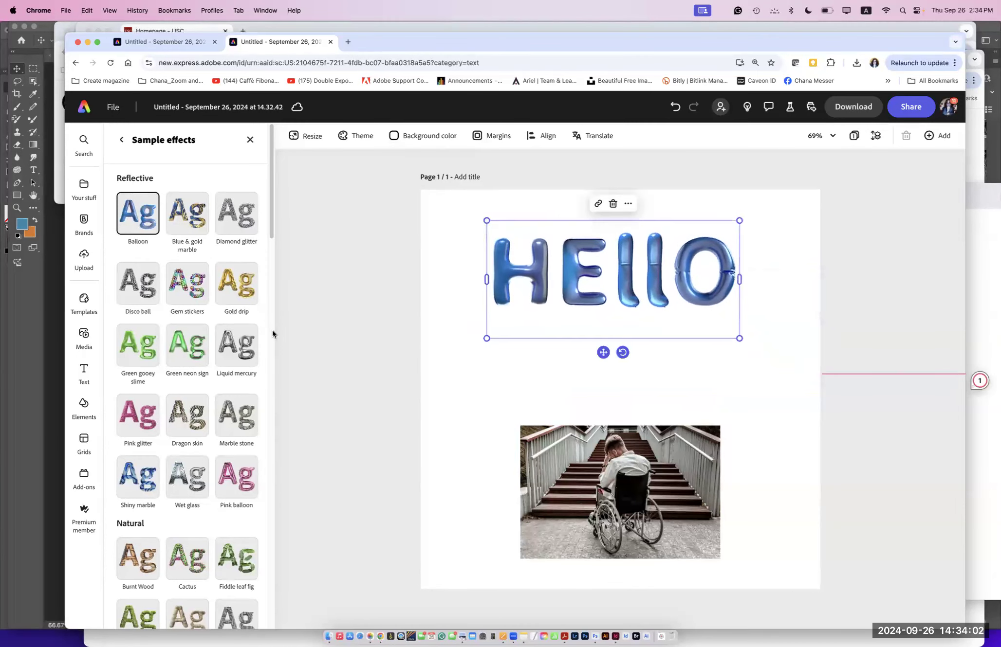
Step: Apply the Blue & gold marble effect to the HEllO text, trying the generated variations and choosing the second one
left_click(189, 224)
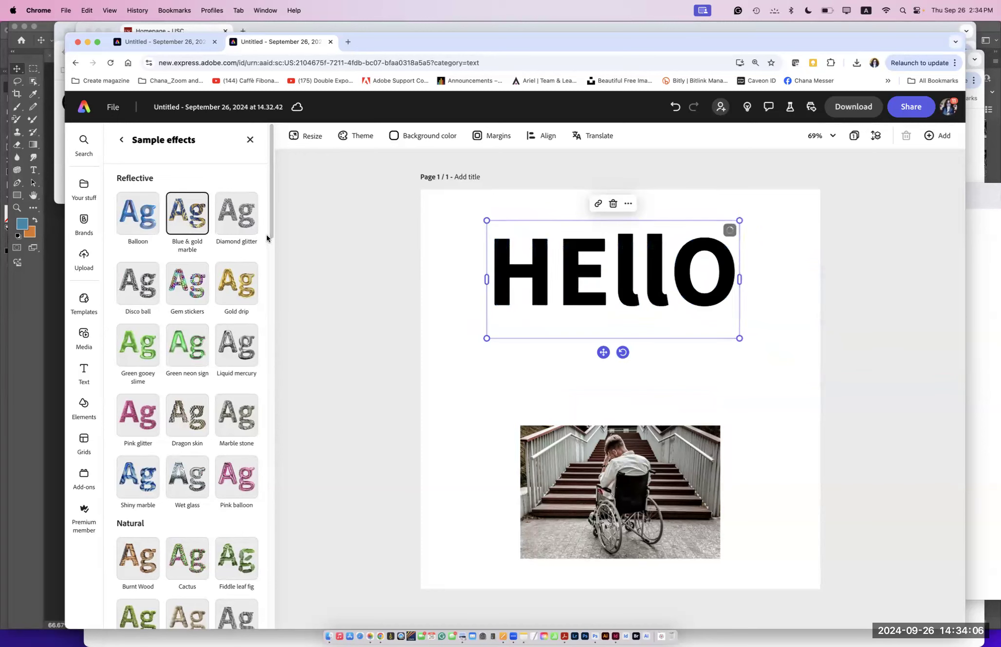
left_click(122, 139)
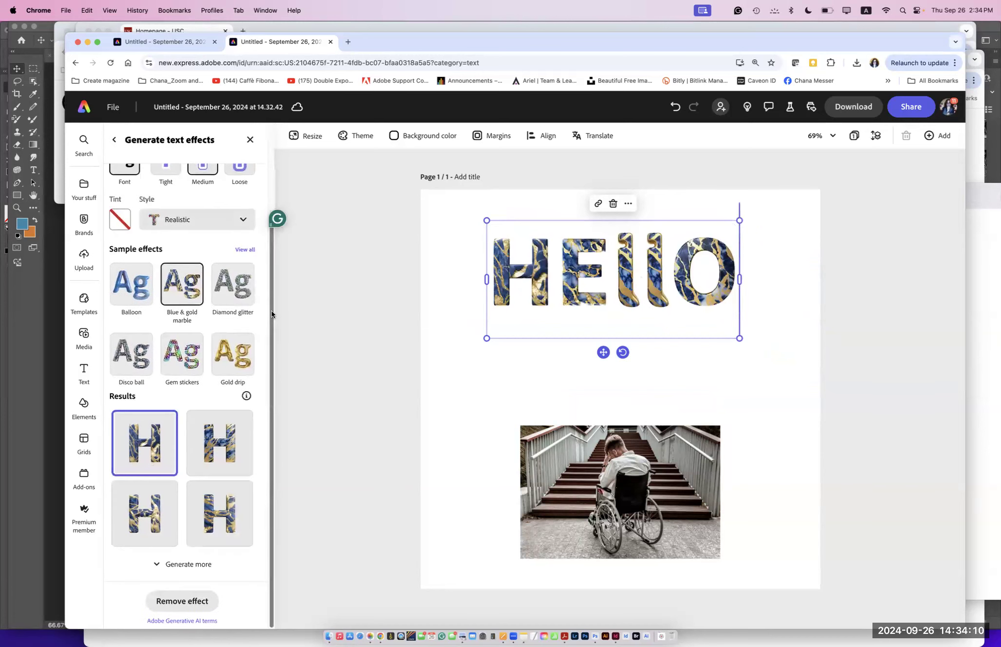
left_click_drag(271, 310, 267, 176)
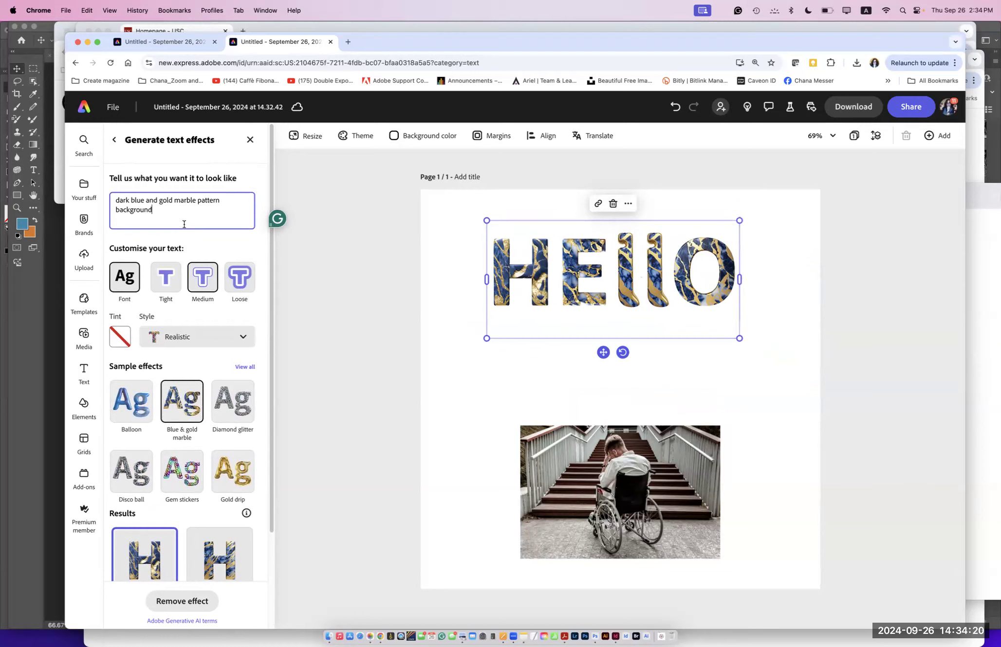
scroll(263, 541, "down", 3)
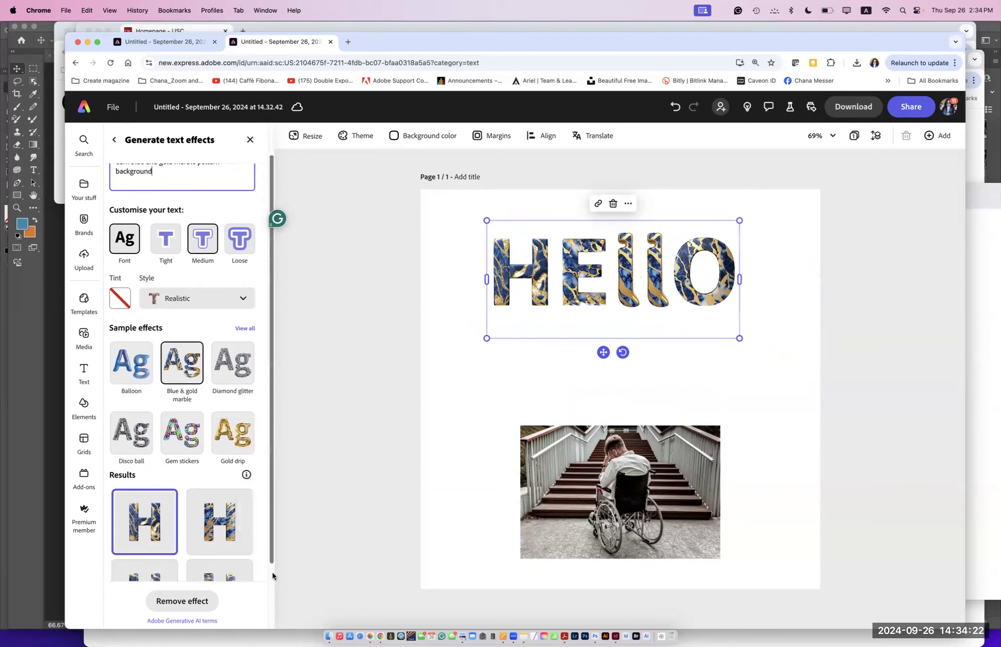
left_click(225, 519)
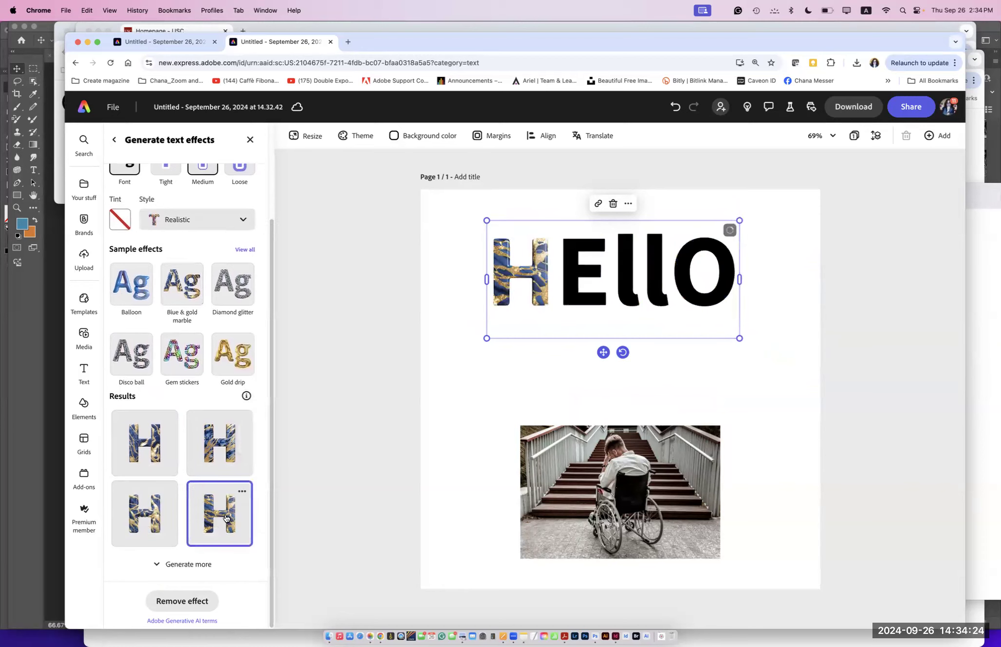
left_click(145, 516)
left_click(153, 473)
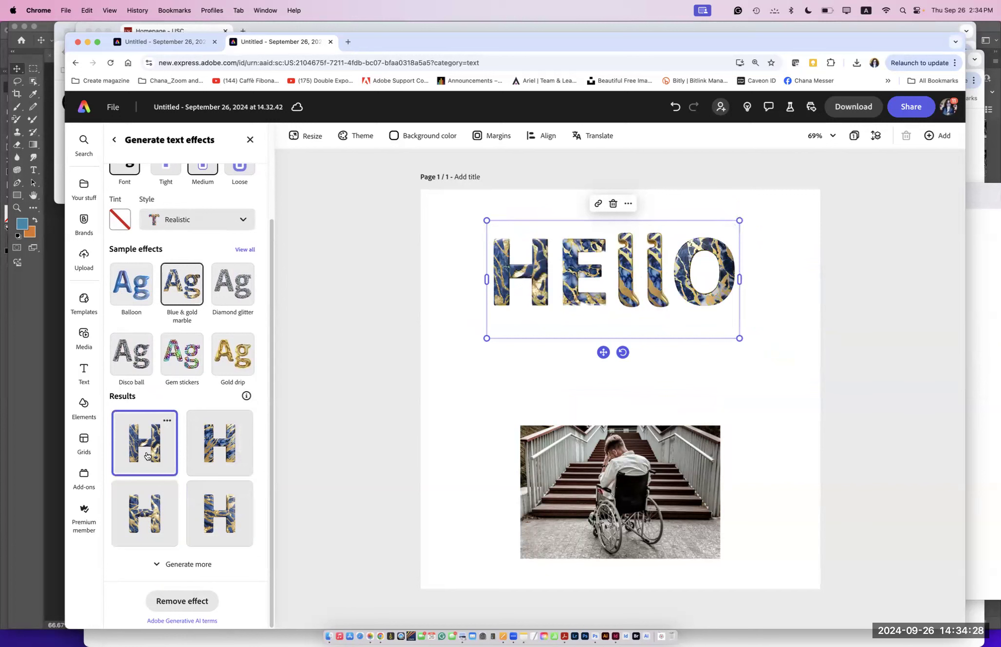
left_click(207, 457)
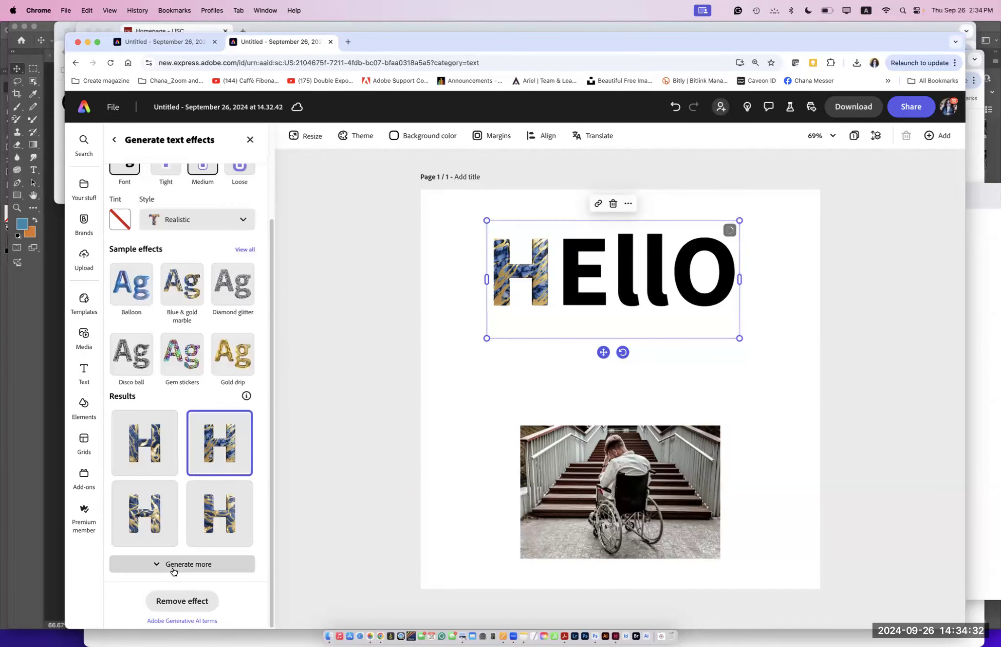
Step: Change the font of the marble-effect HEllO text to Hobo
scroll(173, 573, "up", 1)
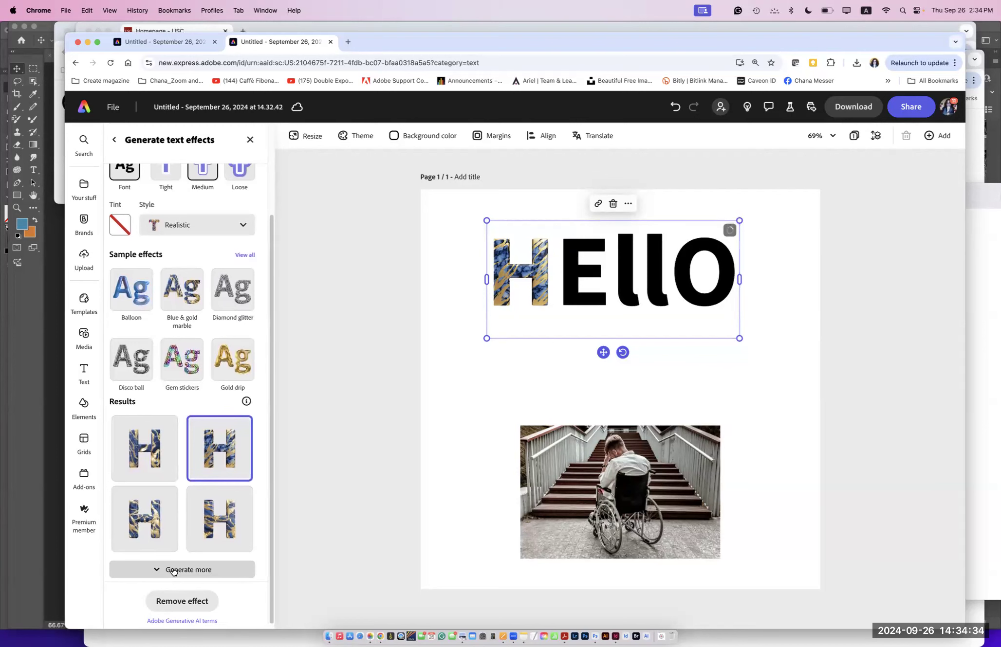
left_click_drag(269, 221, 267, 135)
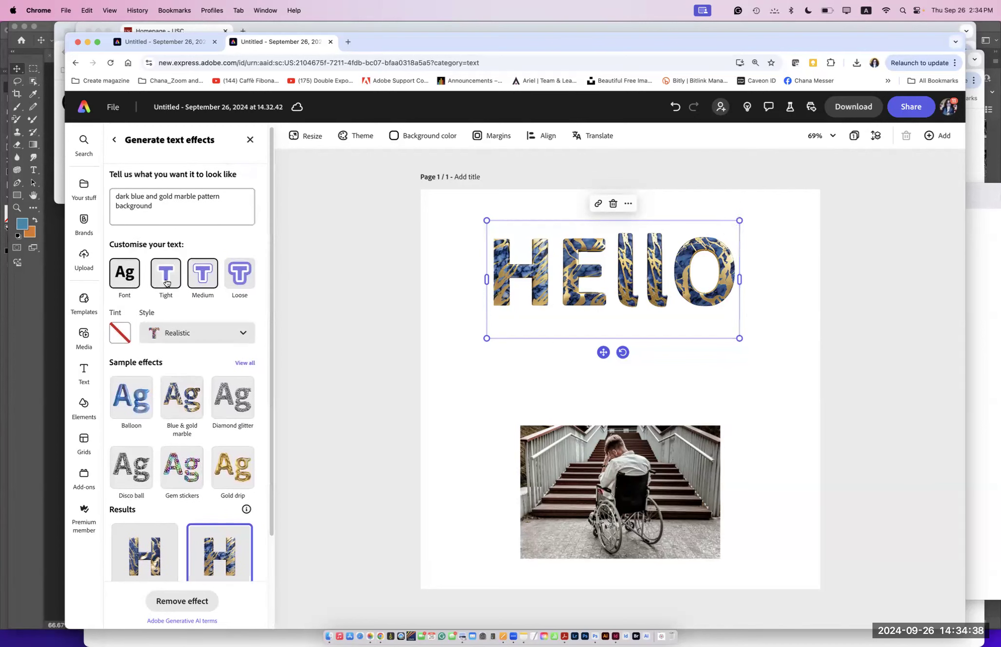
left_click(126, 277)
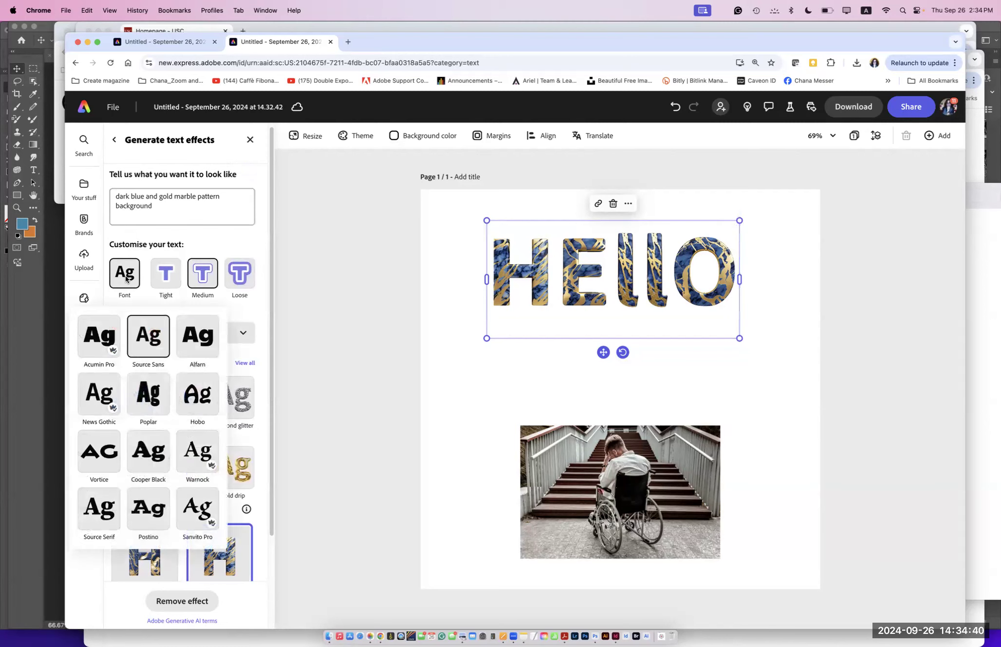
left_click(197, 396)
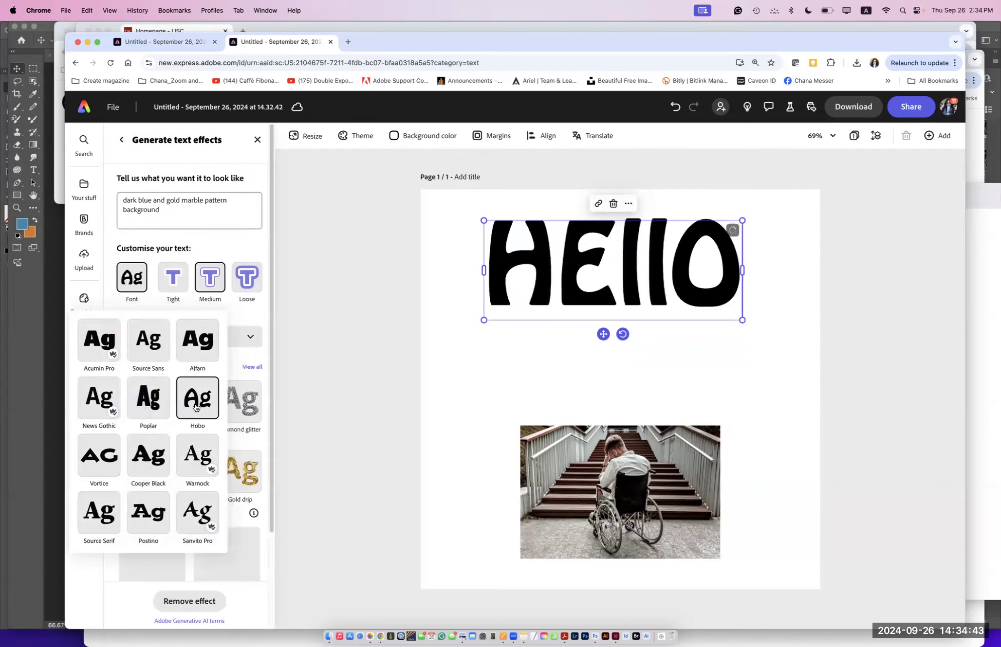
left_click(256, 238)
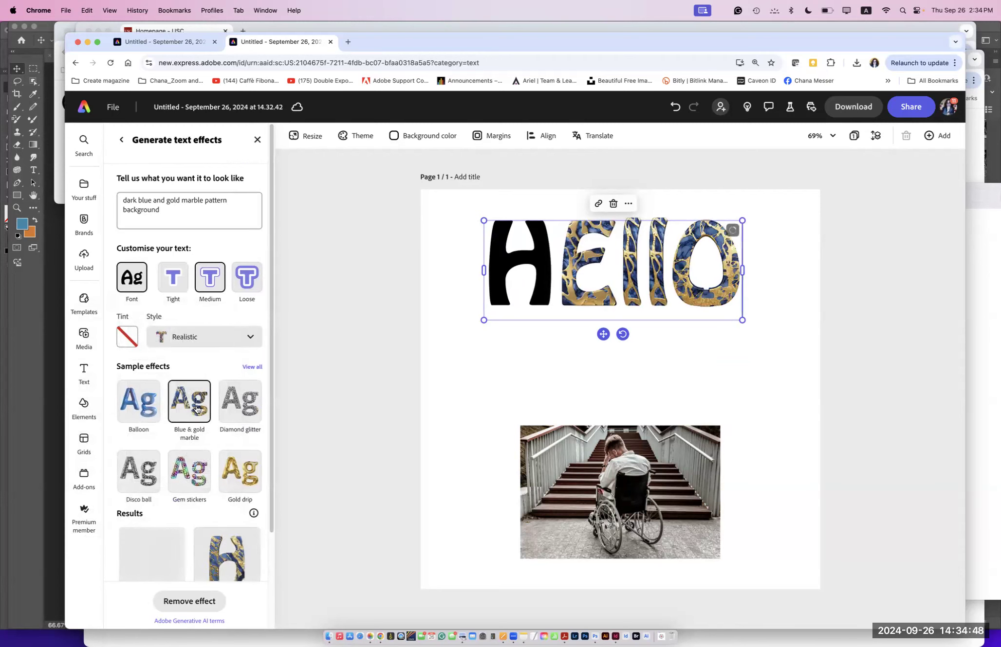
Step: Set the text effect style to Pencil Sketch and regenerate the effect on the HEllO text
scroll(268, 199, "up", 2)
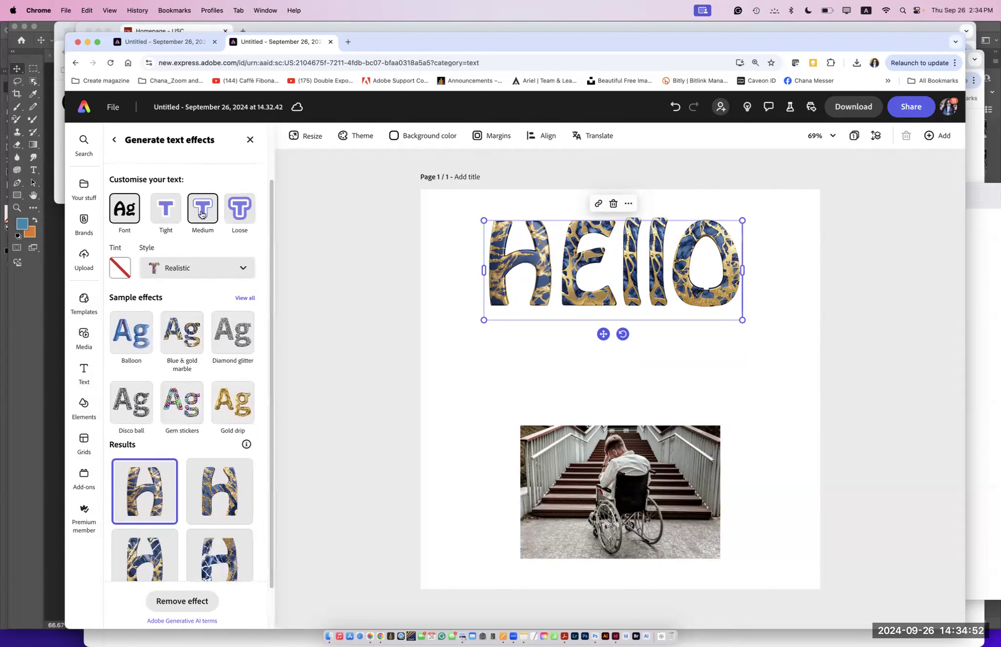
left_click(178, 268)
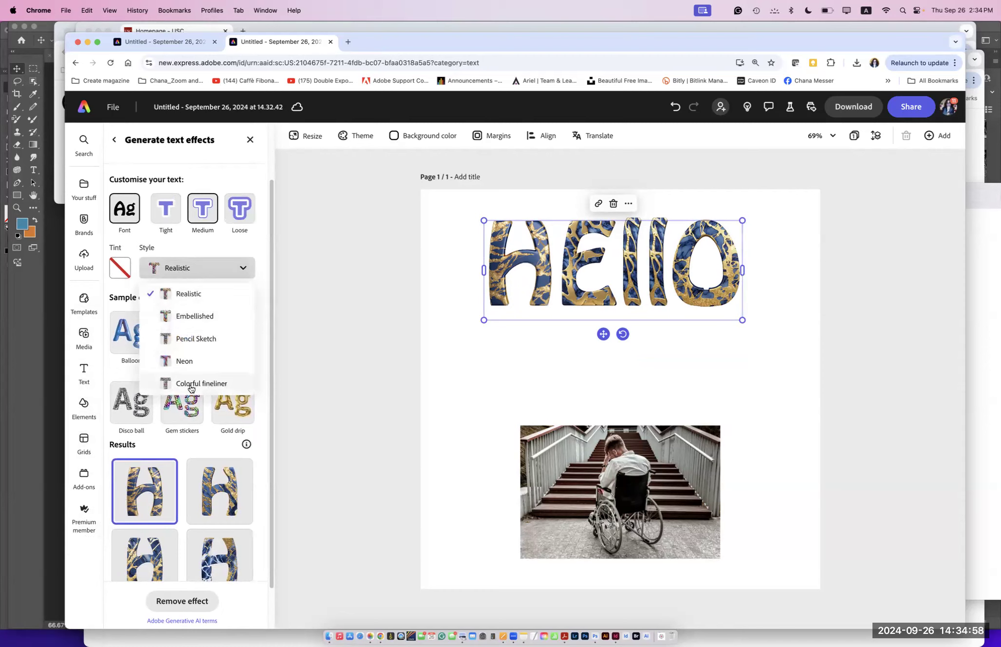
left_click(195, 339)
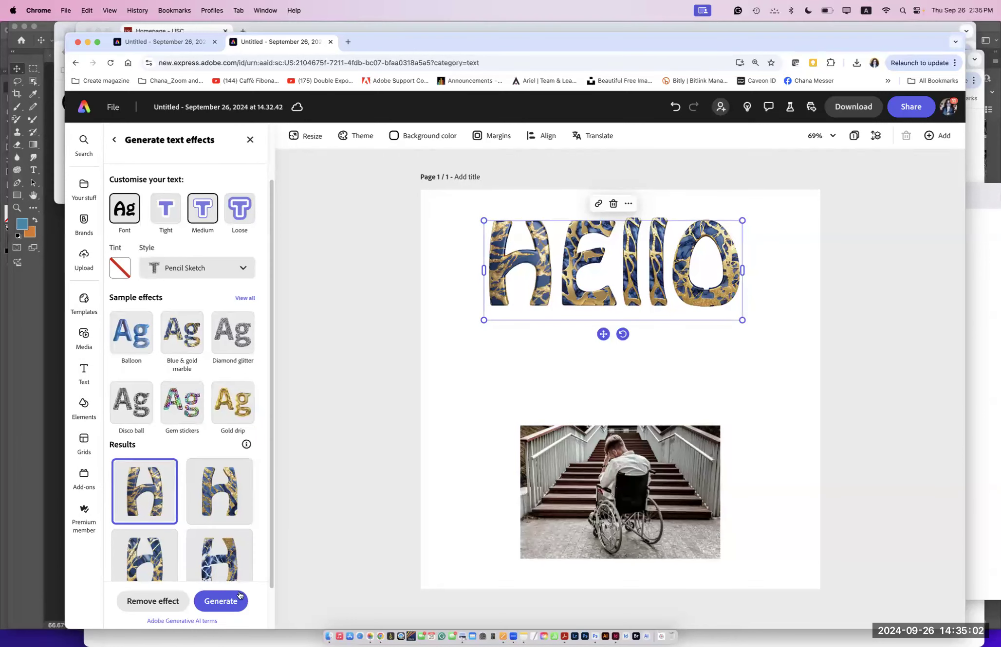
left_click(226, 604)
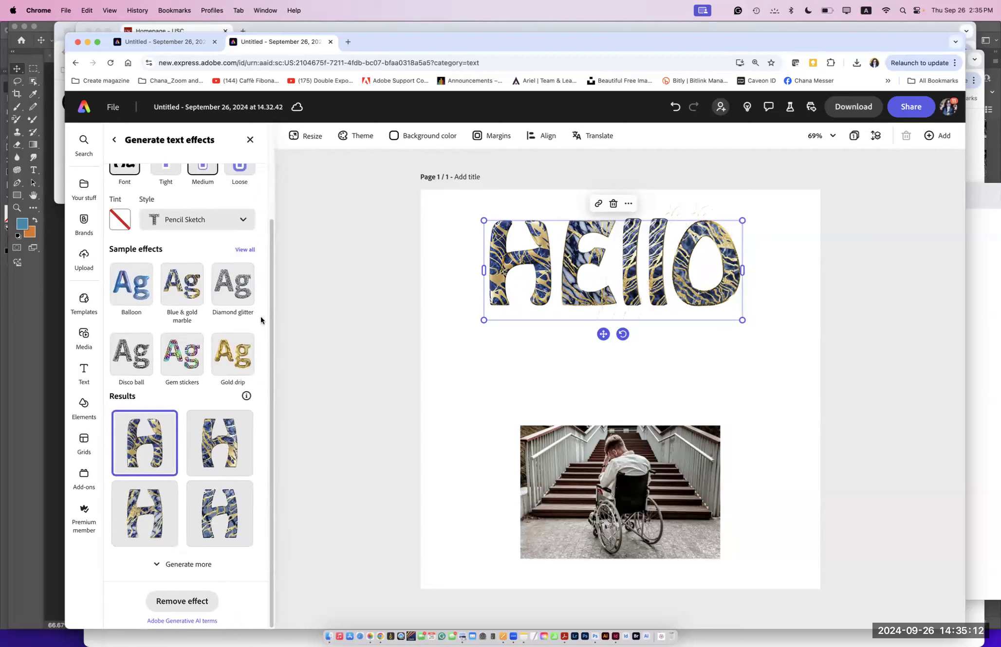
Step: Try generating the HEllO text effect from the prompt "Wheel chair with a baloon" and remove the effect
scroll(257, 203, "up", 5)
left_click(150, 212)
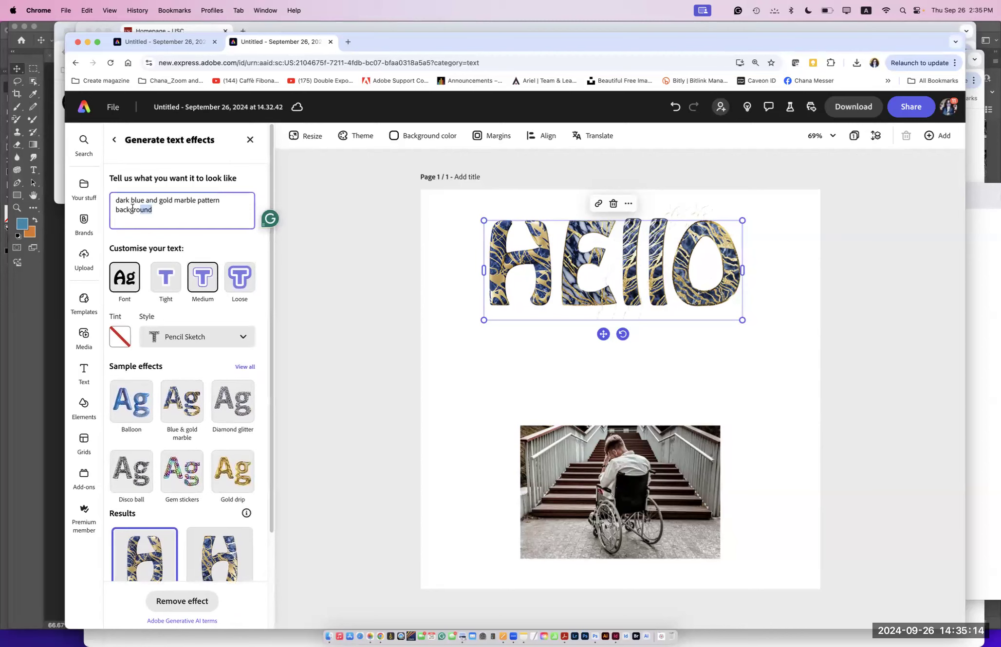
left_click_drag(150, 212, 108, 201)
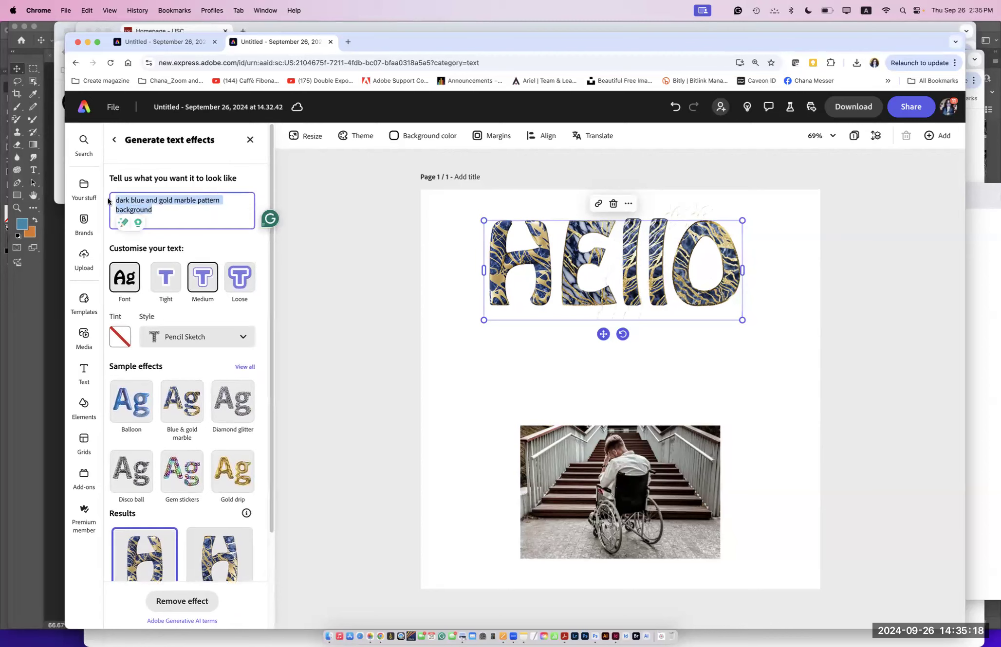
type("Weh")
key("BackSpace")
key("BackSpace")
type("heel")
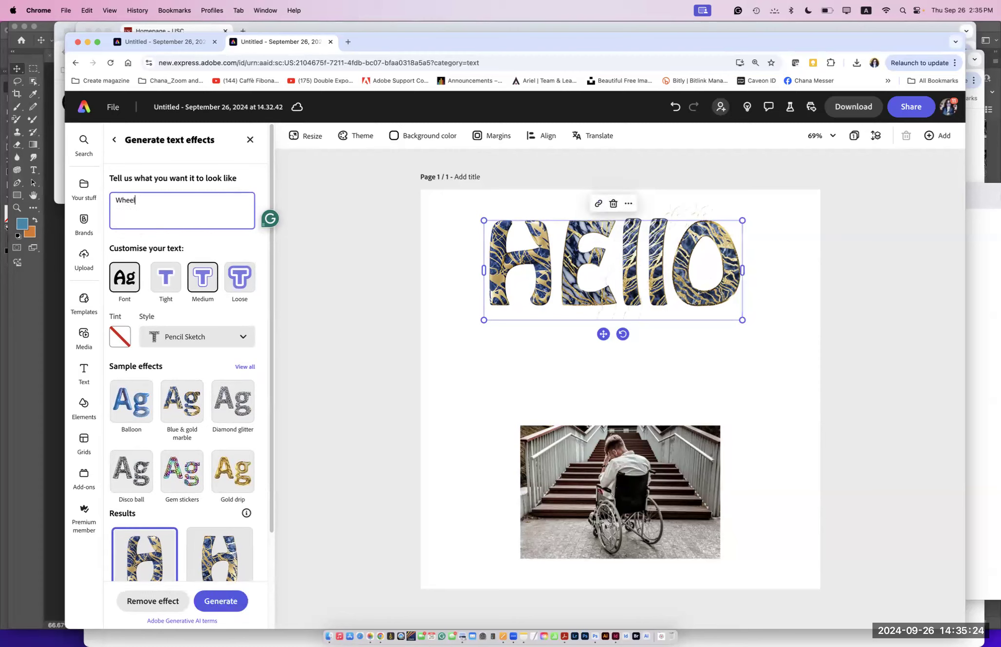
type(" chair with a baloon")
key("Return")
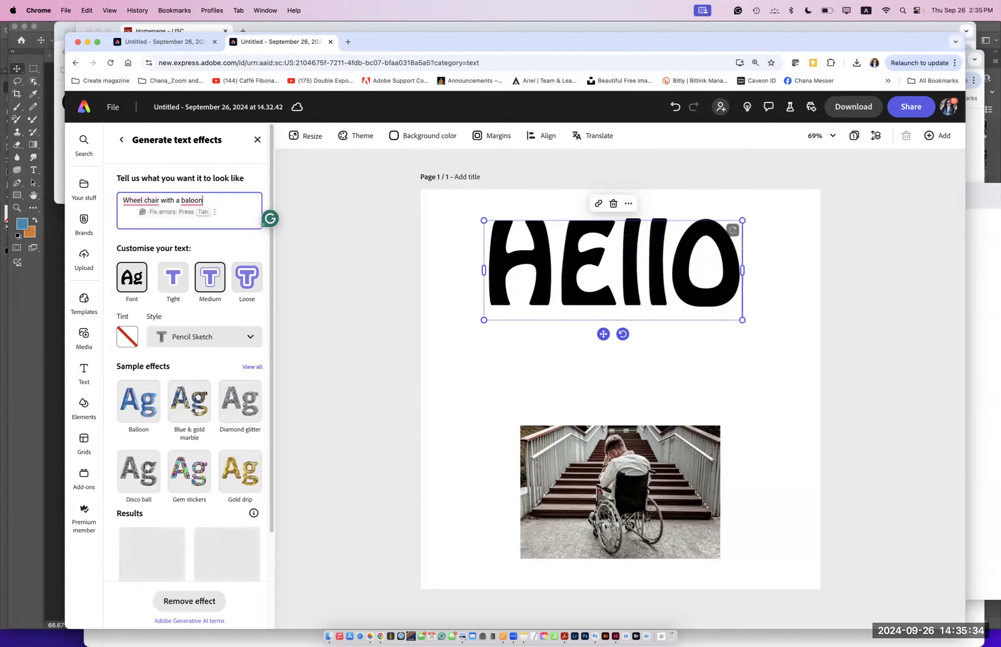
left_click(194, 600)
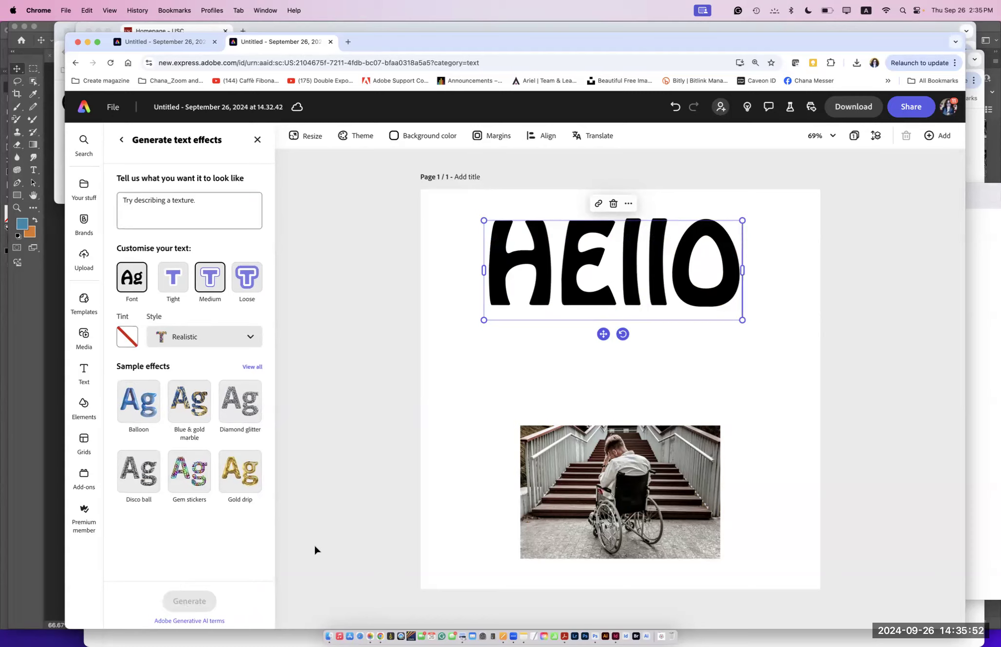
Step: View the Adobe Generative AI User Guidelines and return to the square post with the HEllO text
left_click(188, 621)
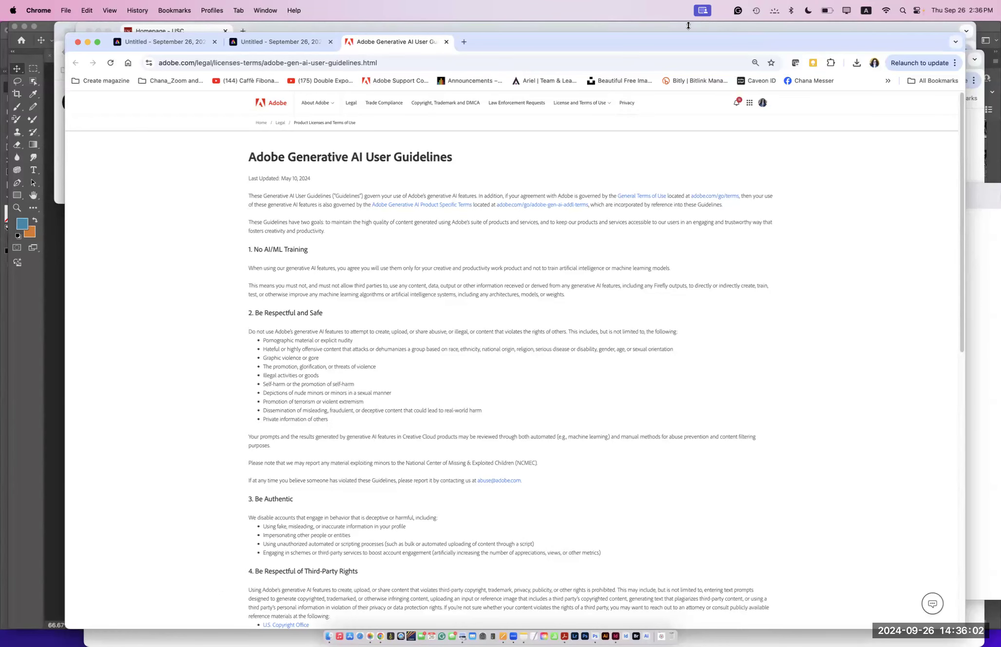
left_click_drag(711, 43, 737, 112)
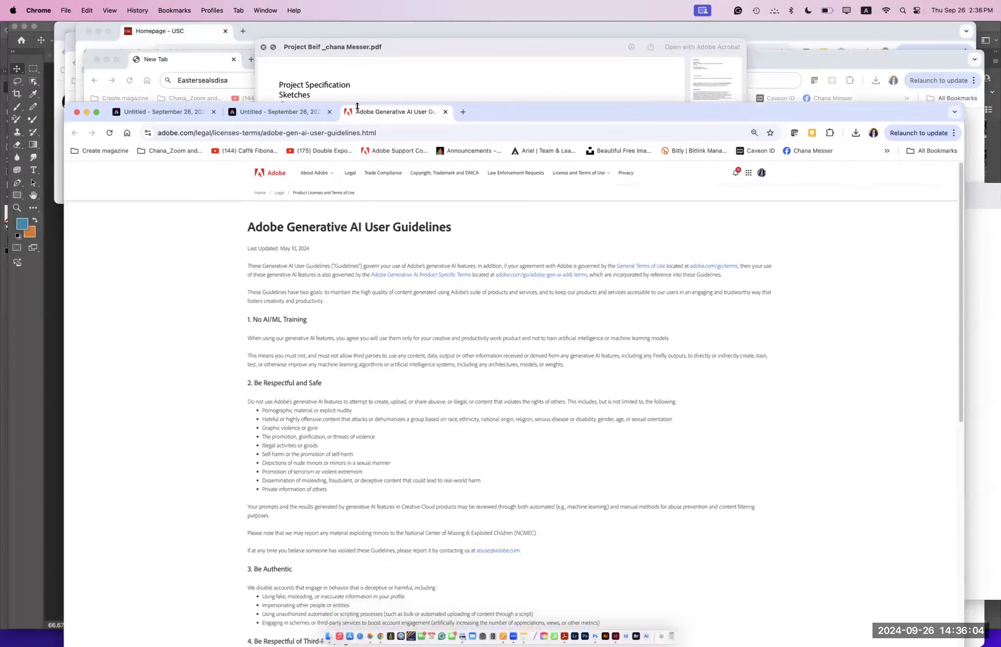
left_click(308, 112)
Step: Generate a Realistic text effect on the HEllO text from the prompt "Flowers and stars"
left_click(212, 282)
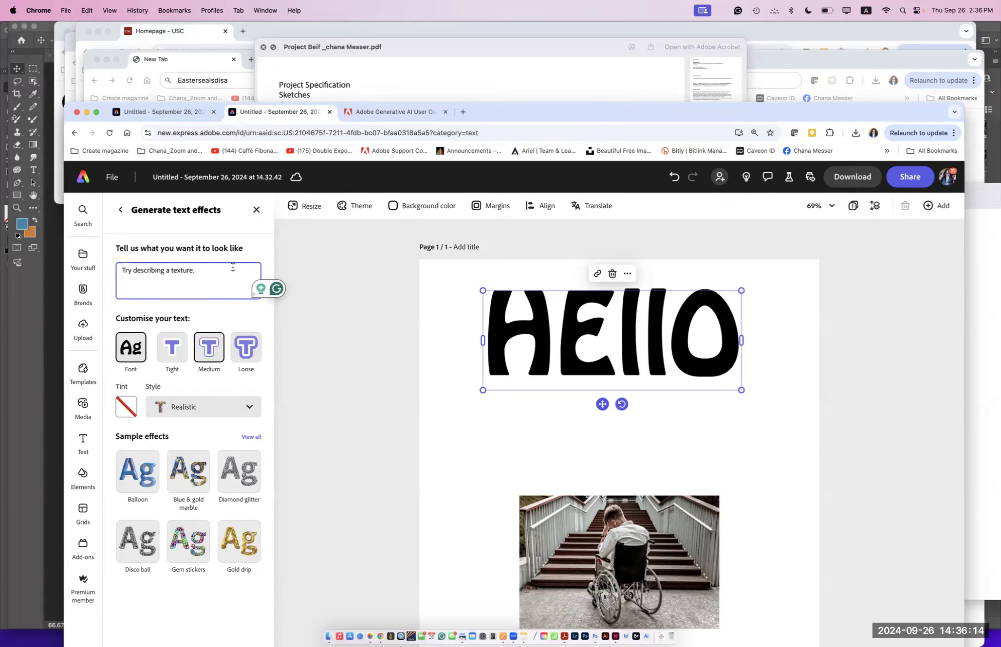
type("Flowe")
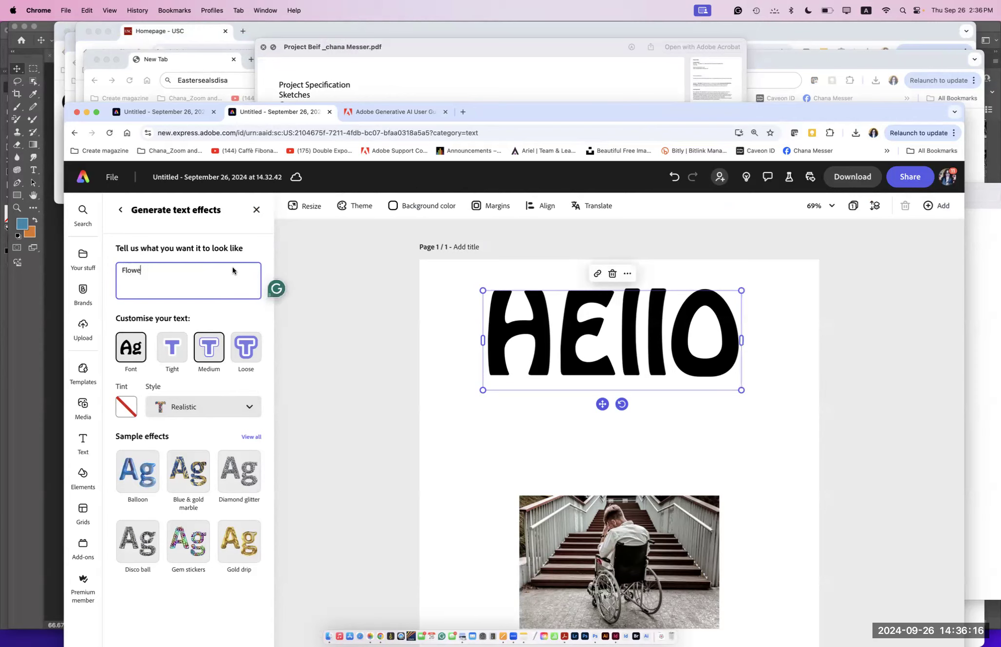
type("rs and stars")
left_click(315, 480)
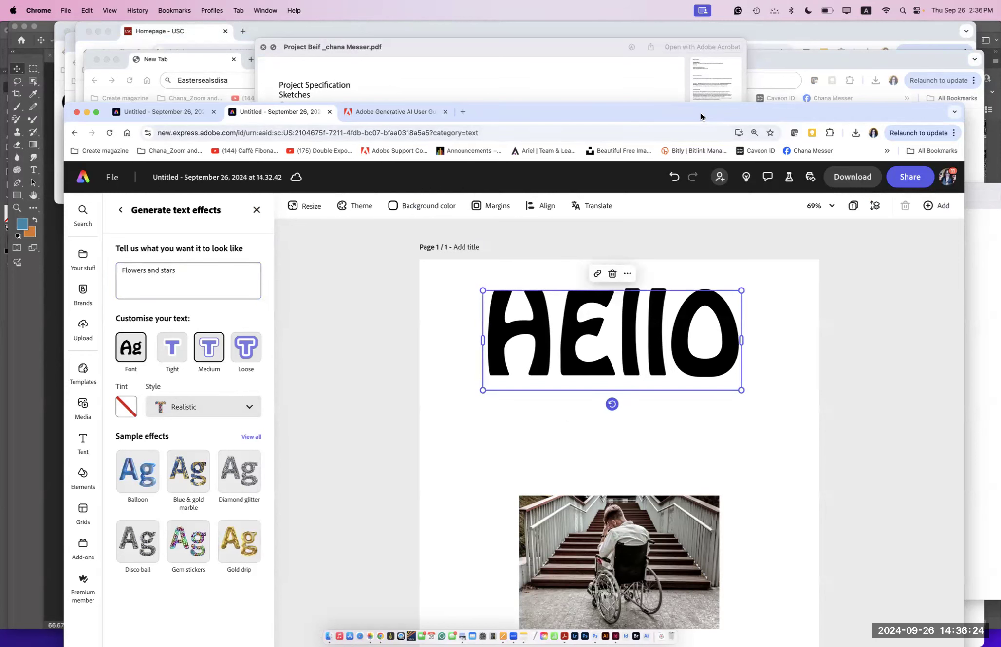
left_click_drag(702, 117, 714, 18)
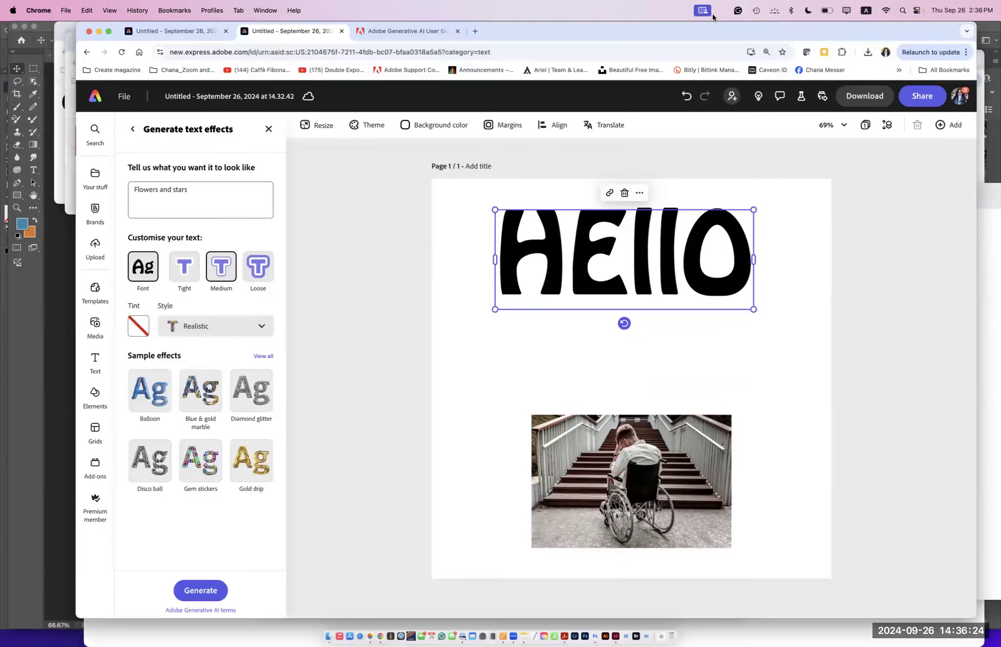
left_click(207, 591)
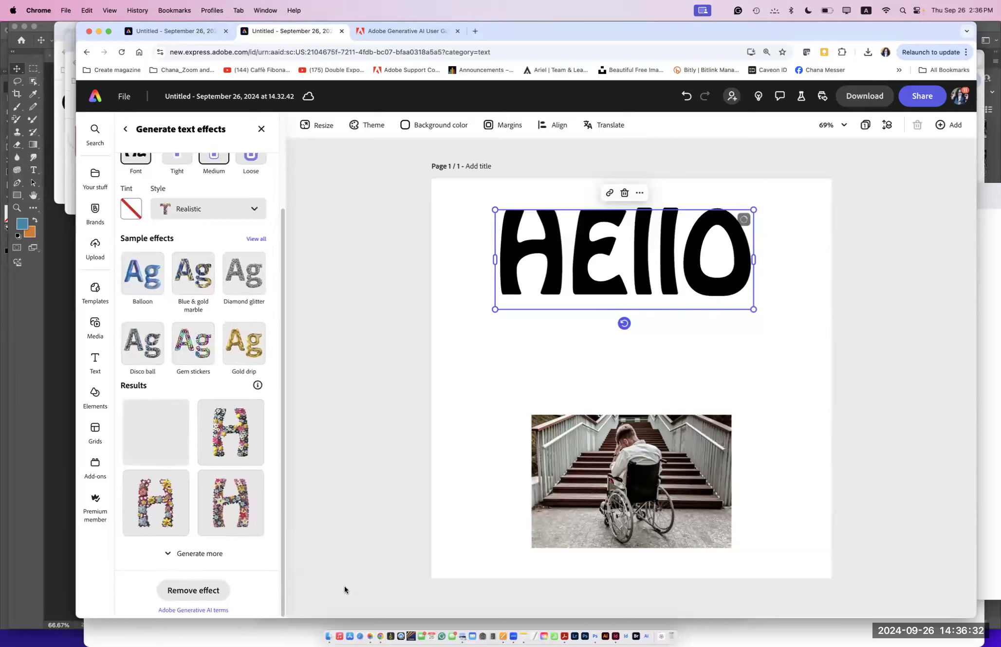
Step: Try different flower variations on the HEllO text and generate more results
left_click(224, 460)
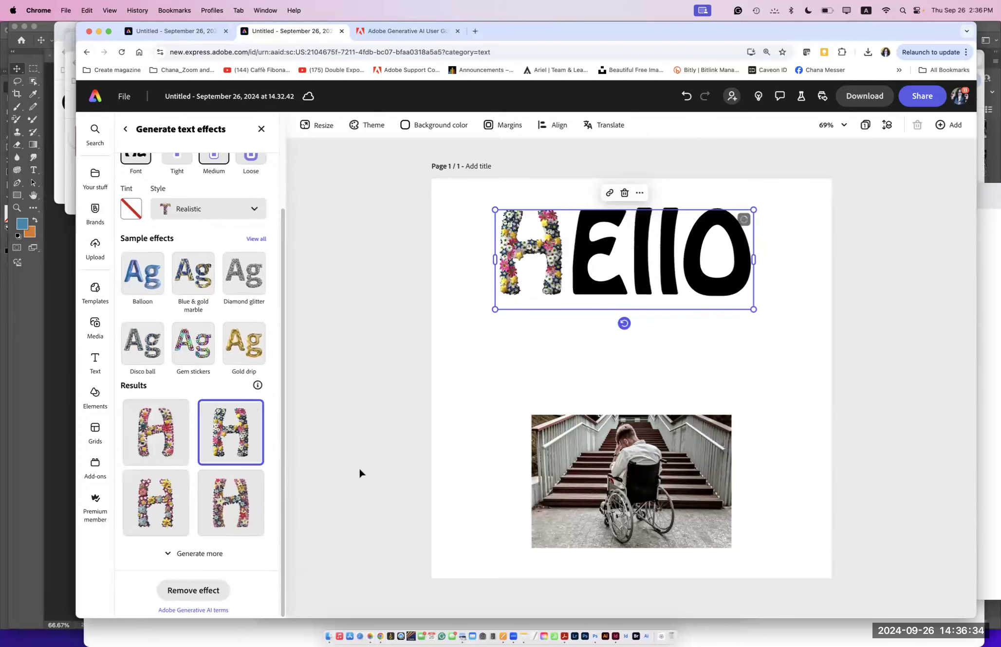
left_click(207, 513)
left_click(163, 563)
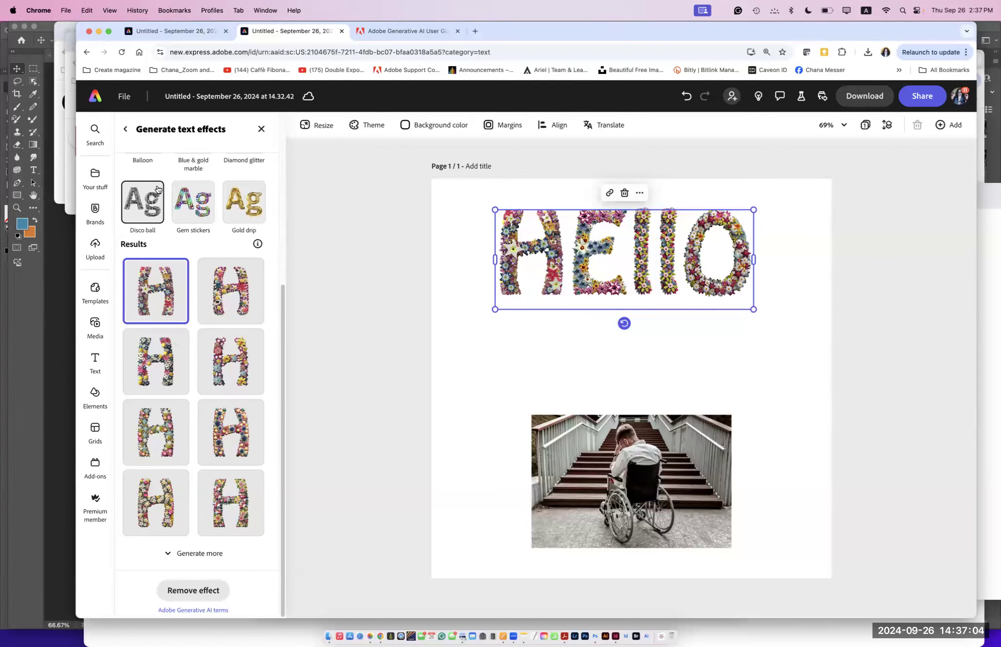
Step: Leave the text effects design for the Adobe Express home page and list all recent files
left_click(125, 129)
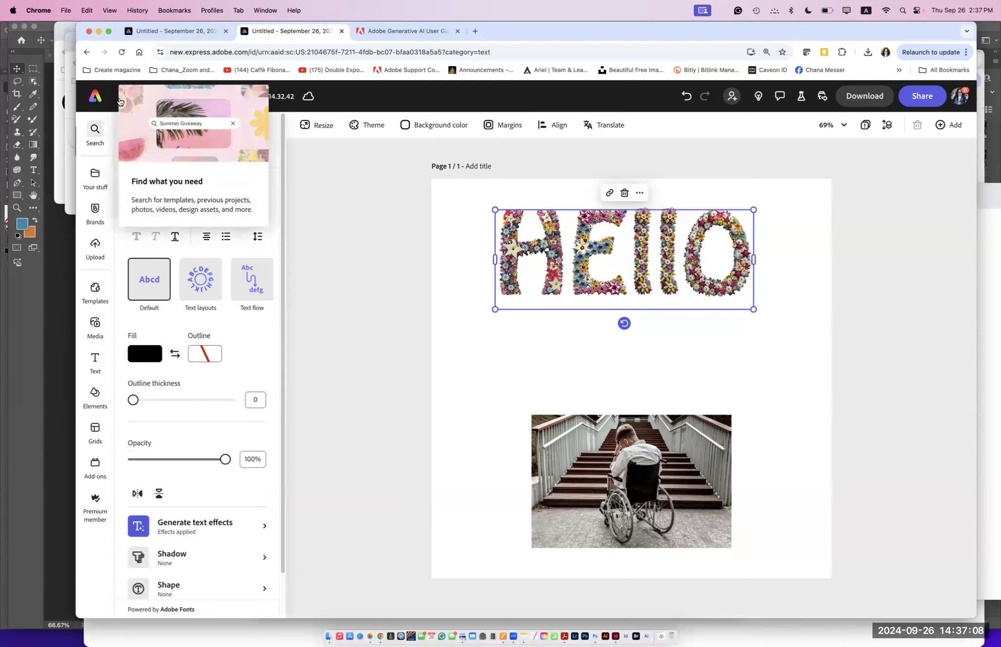
left_click(120, 100)
left_click(96, 100)
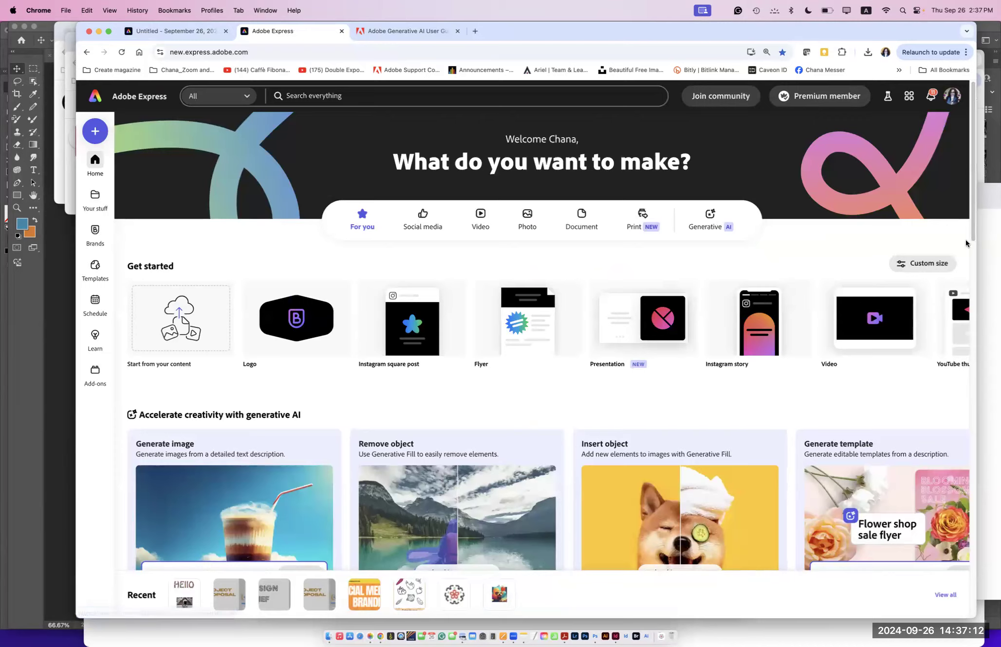
scroll(970, 237, "down", 20)
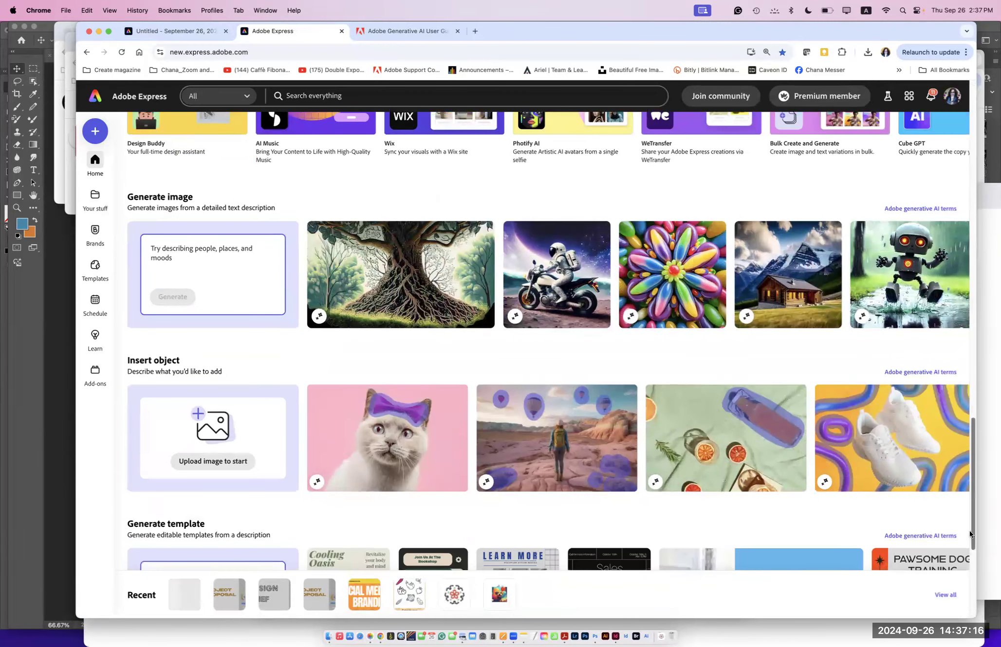
left_click(949, 595)
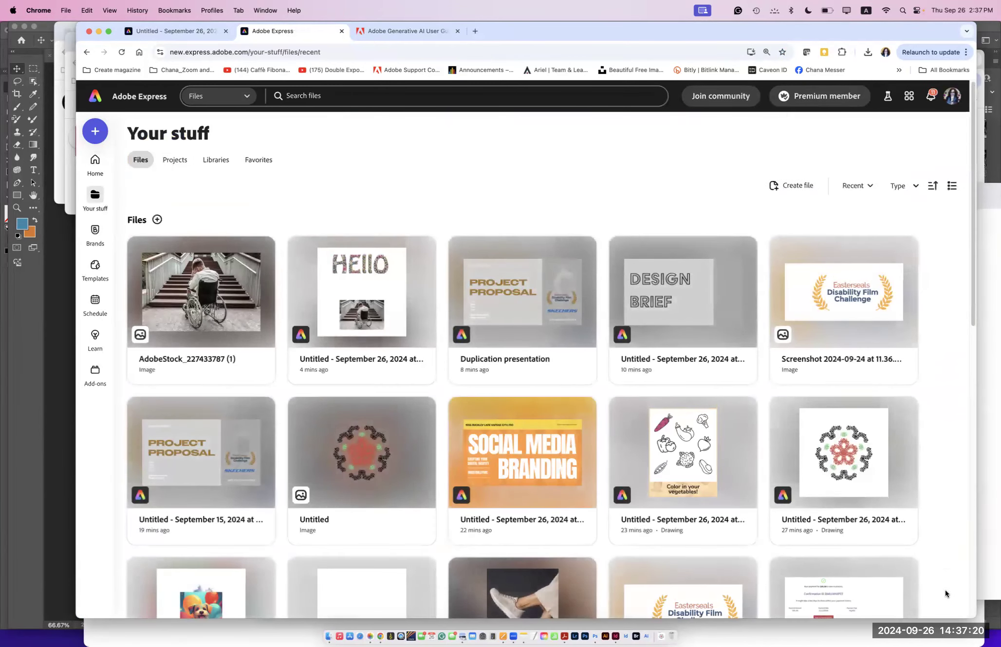
Step: Browse the recent files and open the DTLA_Adobe MAX 2023 webpage
left_click_drag(971, 273, 985, 411)
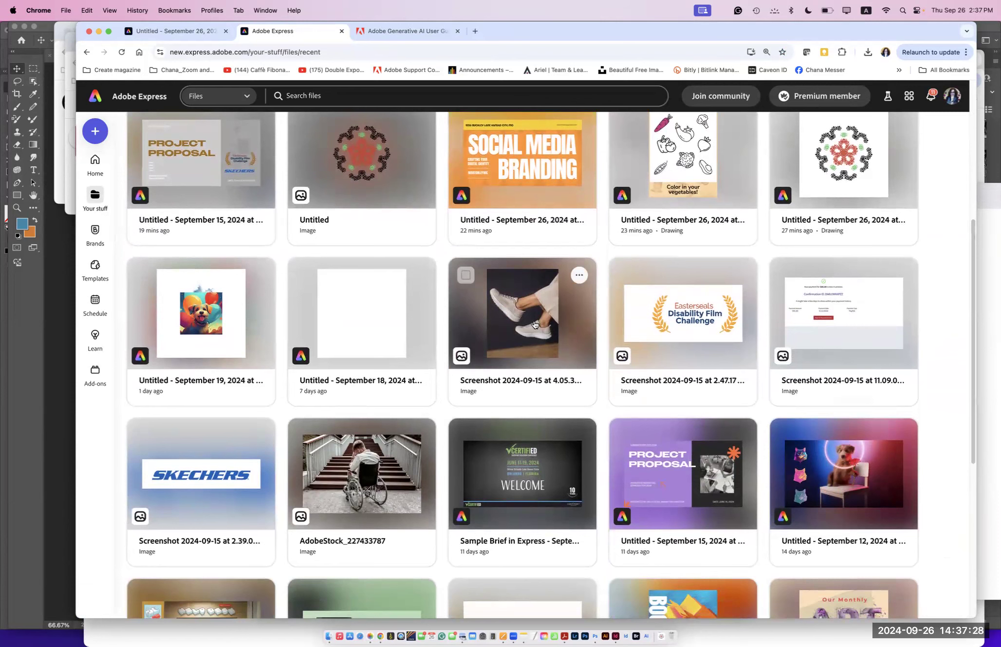
scroll(534, 325, "down", 1)
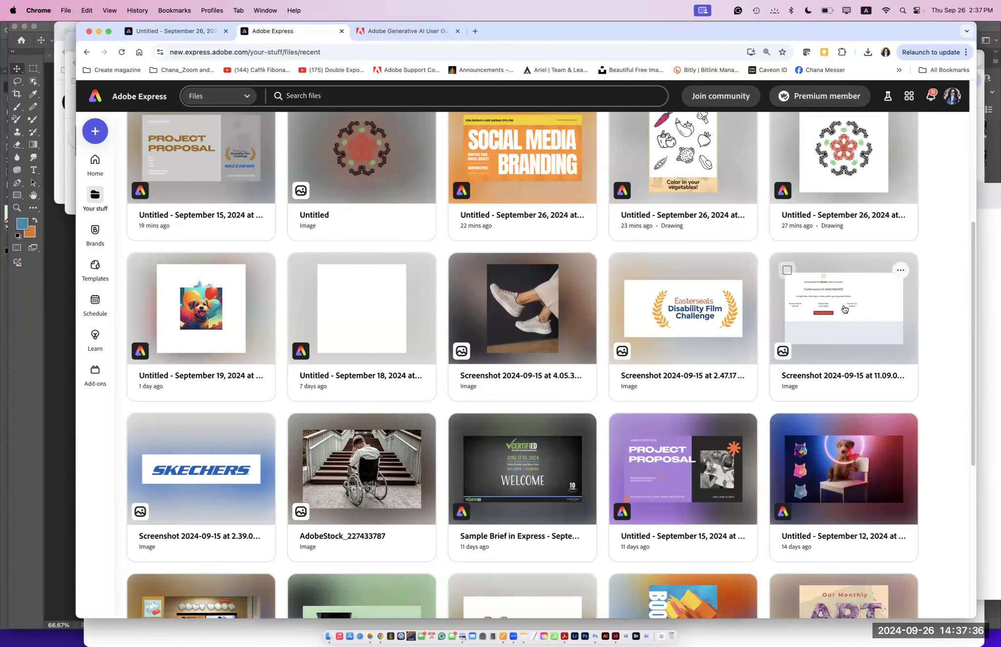
scroll(836, 332, "up", 1)
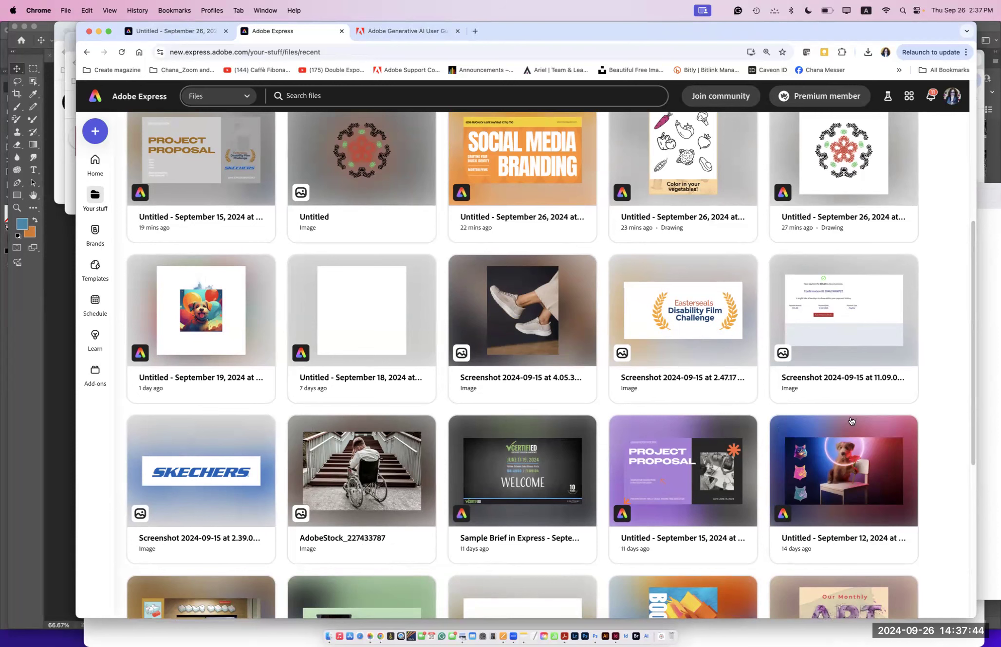
left_click_drag(971, 455, 974, 563)
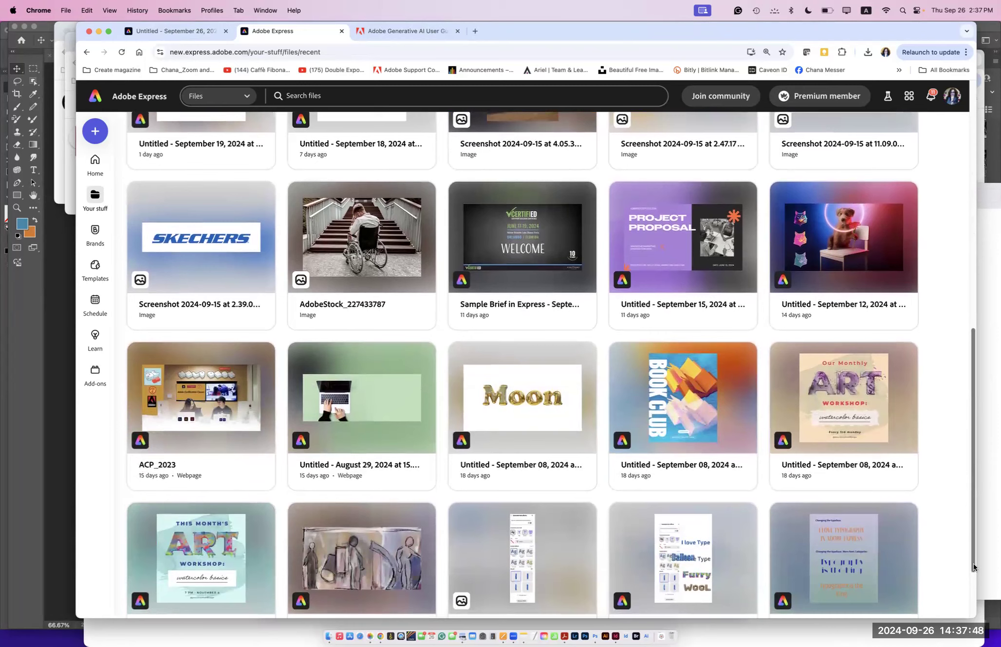
left_click_drag(973, 564, 935, 569)
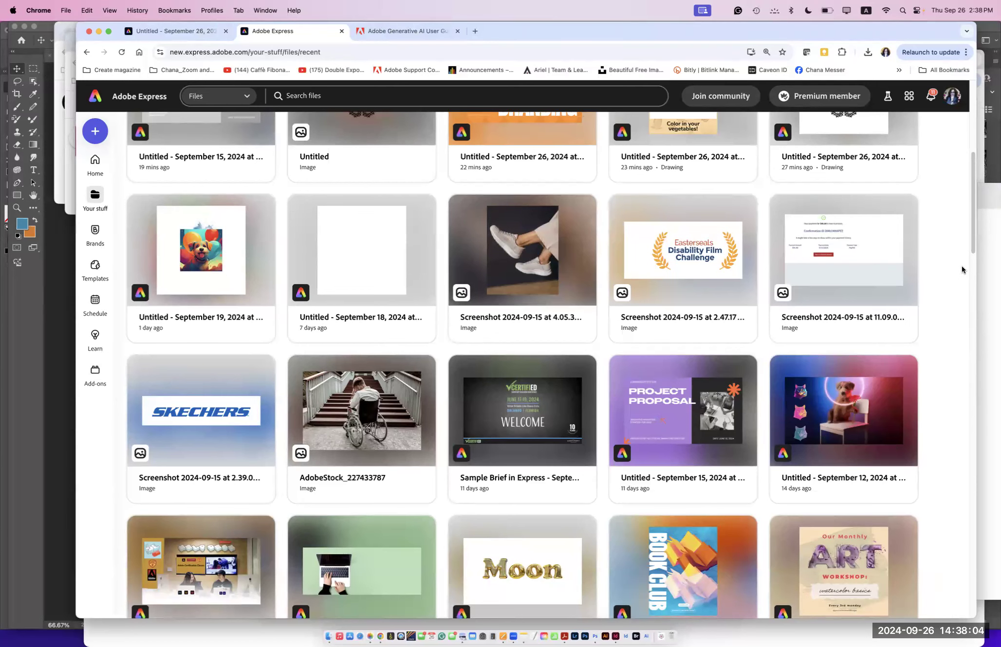
left_click_drag(971, 237, 999, 371)
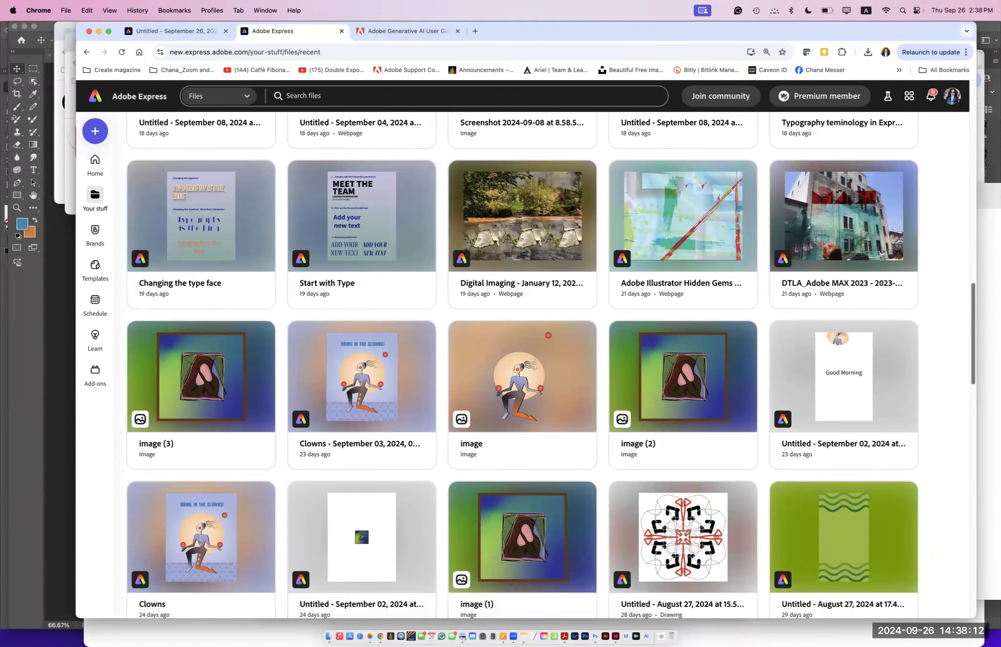
left_click_drag(999, 370, 1000, 418)
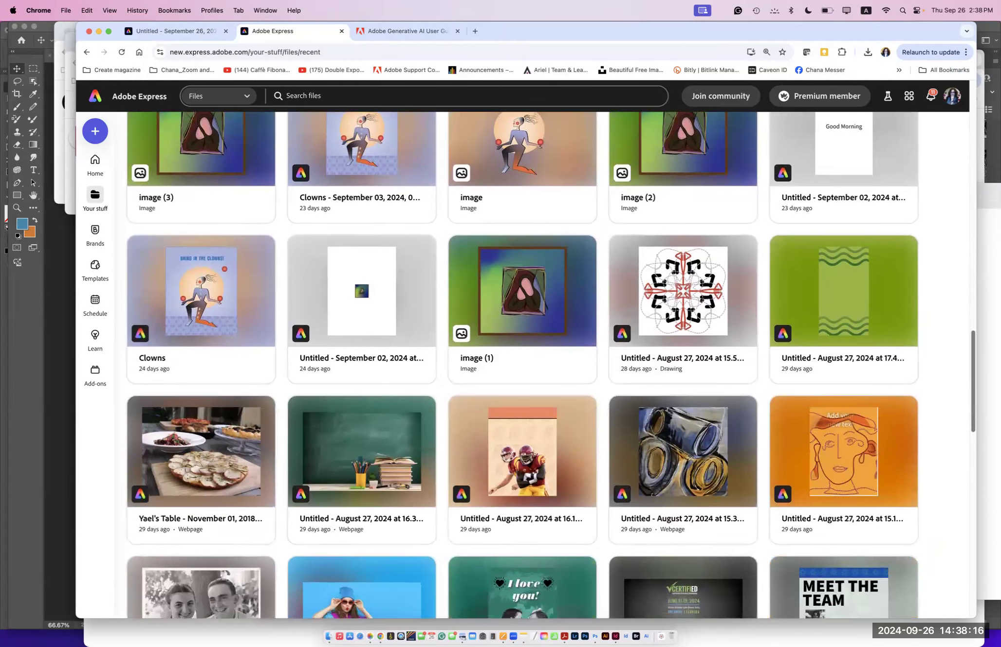
scroll(522, 365, "down", 2)
scroll(970, 348, "up", 15)
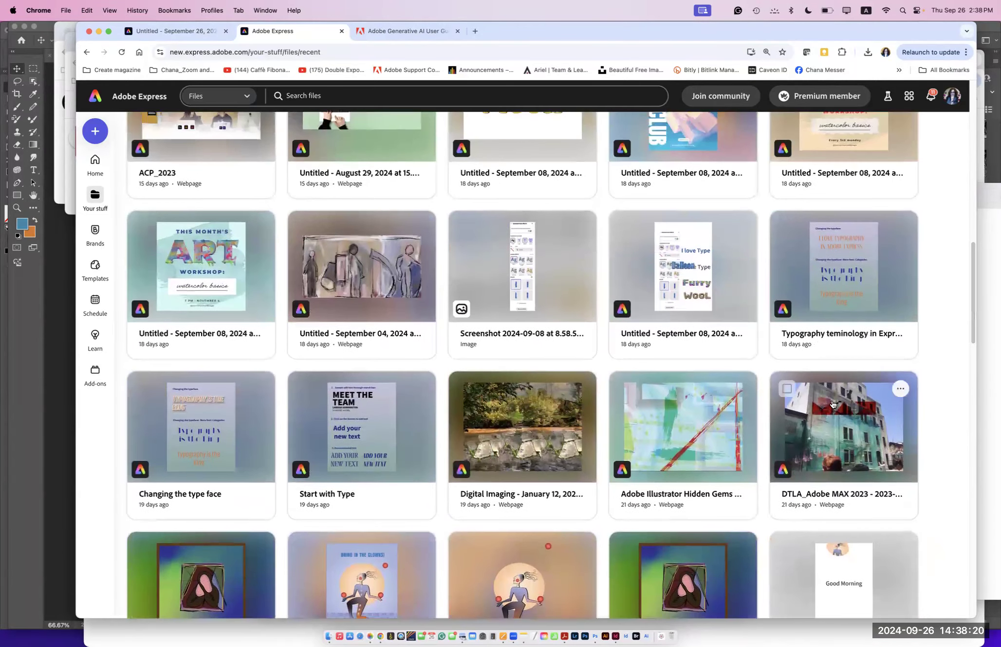
left_click(812, 423)
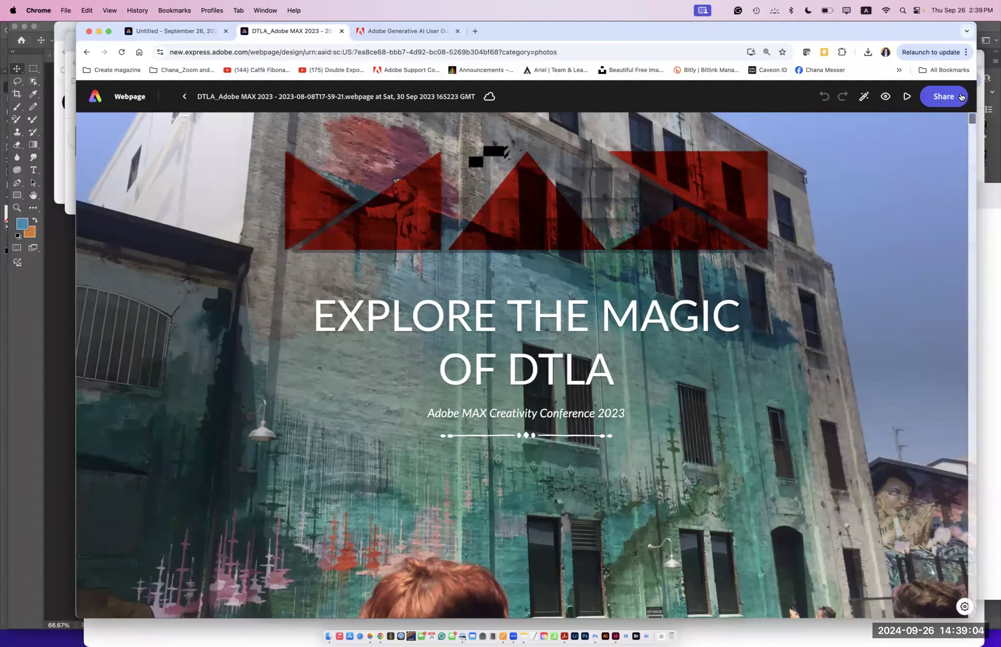
Step: Examine the DTLA webpage down to its HAUSER & WIRTH LA link button and return to the home page
left_click_drag(972, 121, 976, 199)
left_click_drag(976, 208, 970, 274)
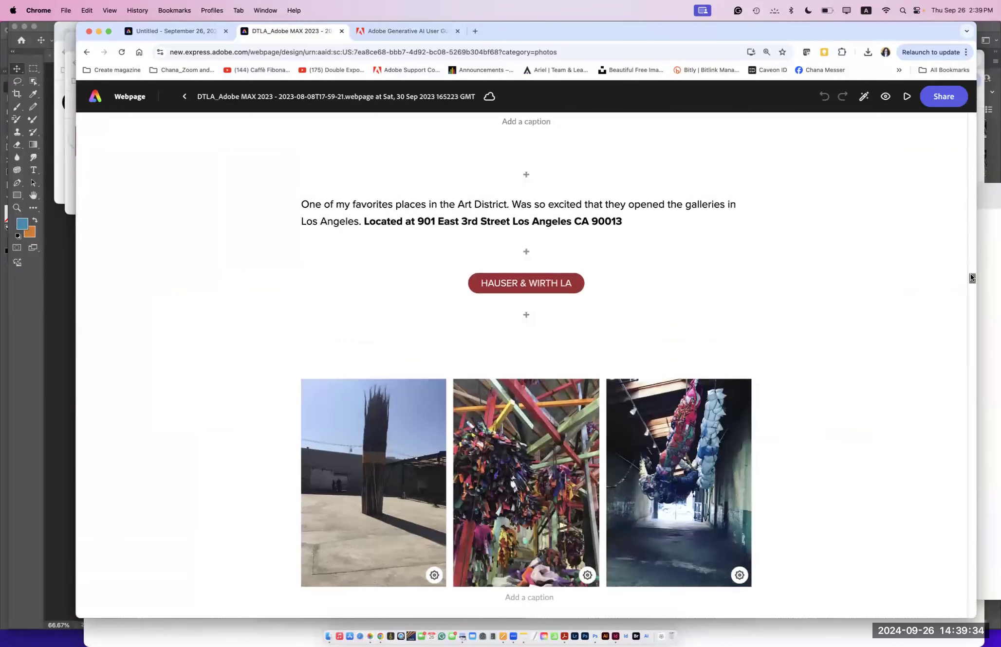
left_click(534, 284)
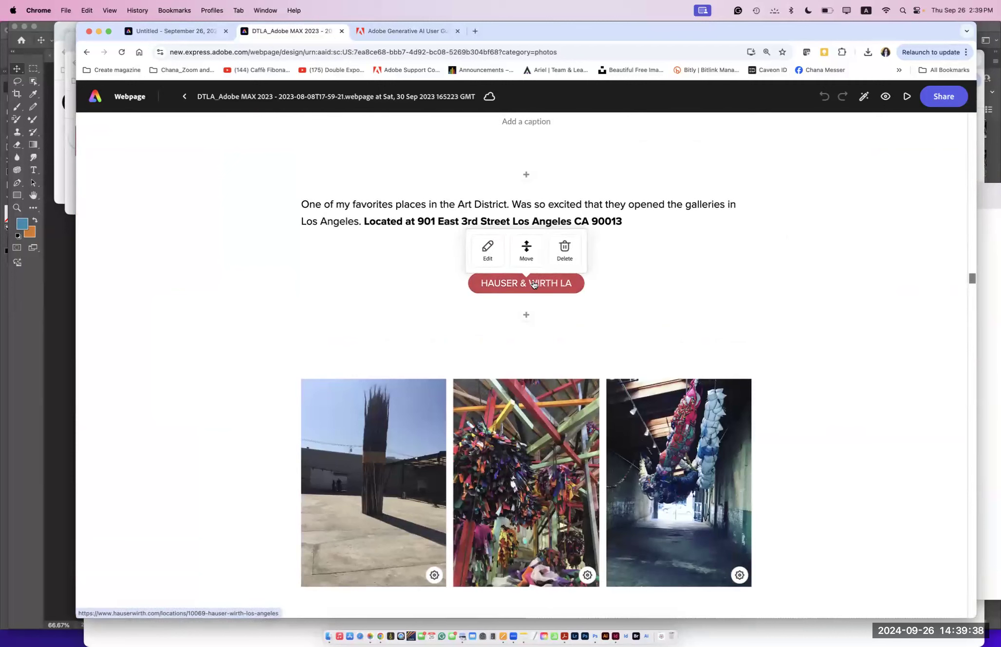
left_click(534, 284)
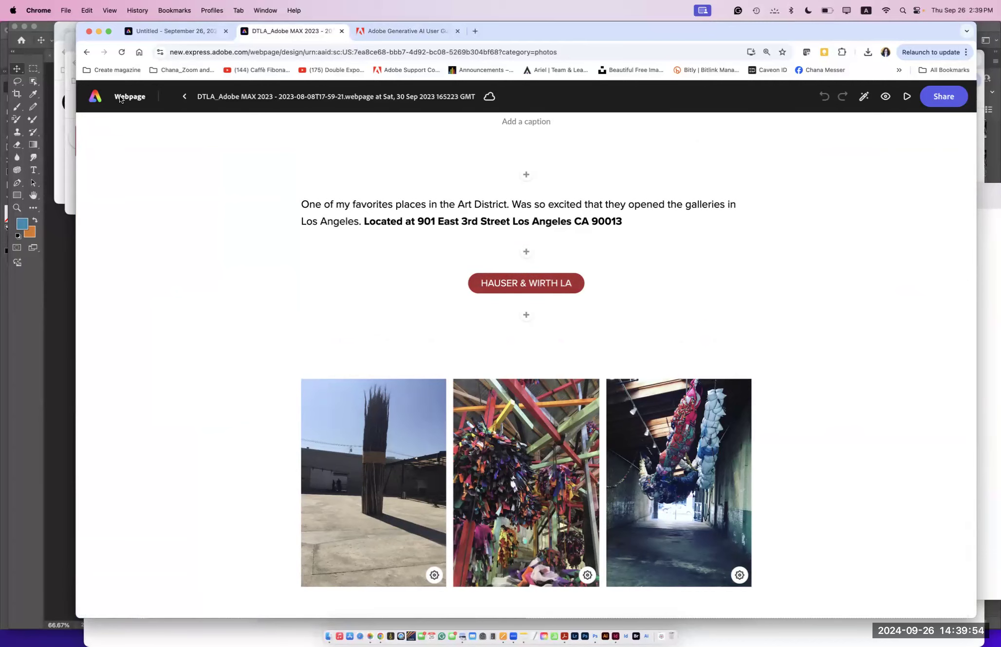
left_click(95, 98)
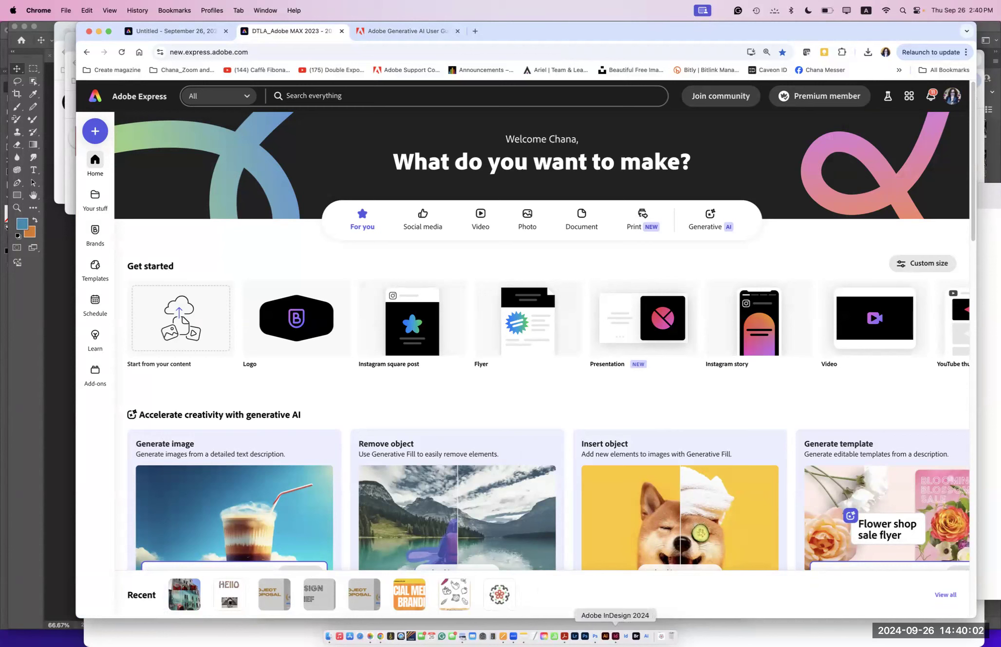
Step: Switch to InDesign, select the body text under Learning Goals in the project brief, and return to Adobe Express in Chrome
left_click(616, 636)
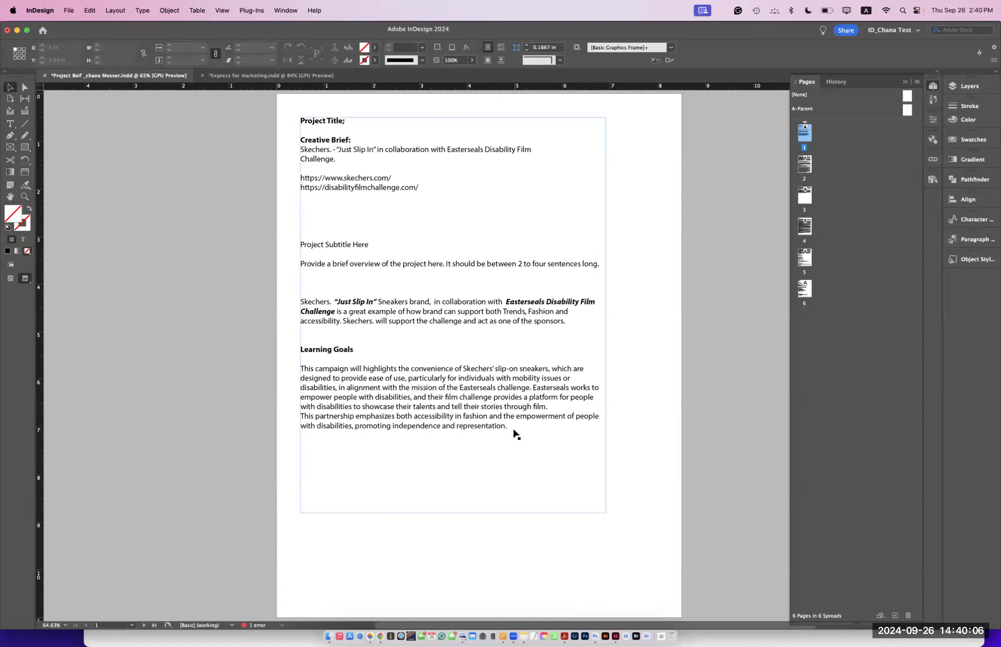
left_click_drag(516, 436, 512, 432)
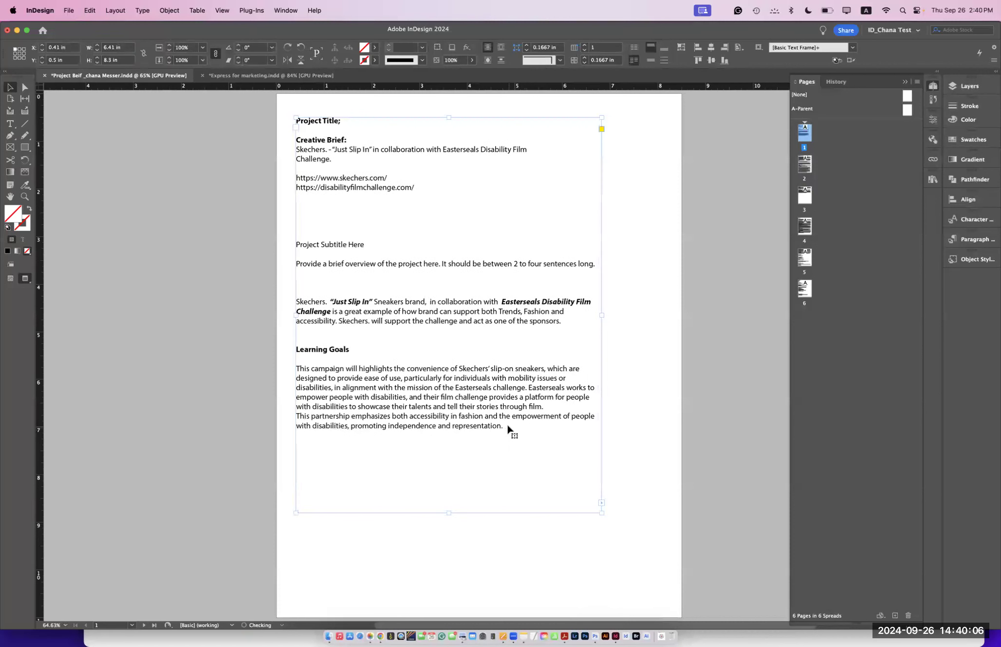
left_click(10, 124)
left_click_drag(505, 432, 289, 370)
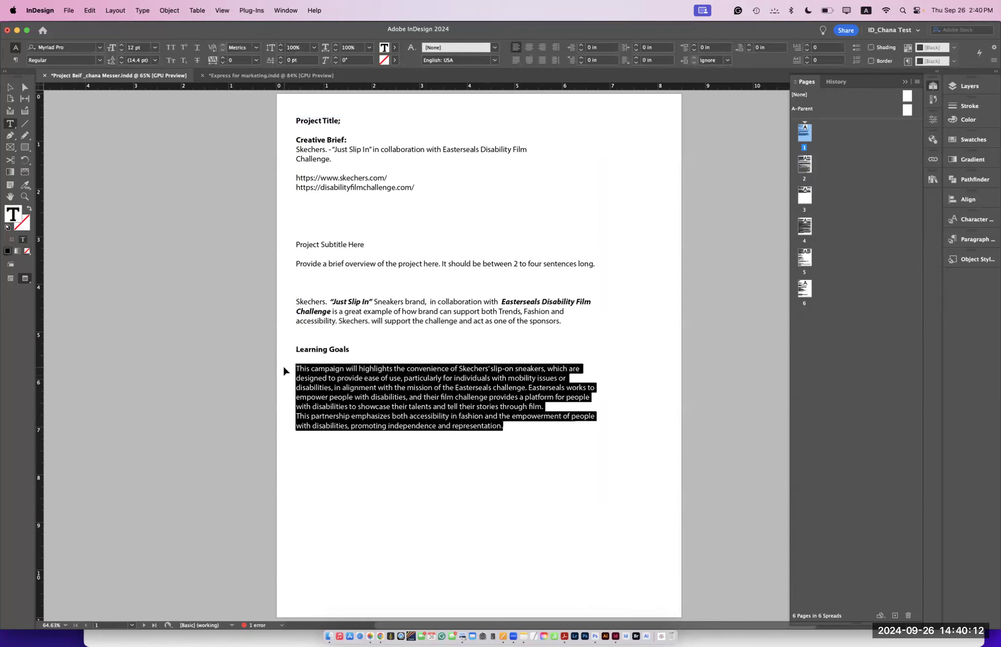
left_click(380, 636)
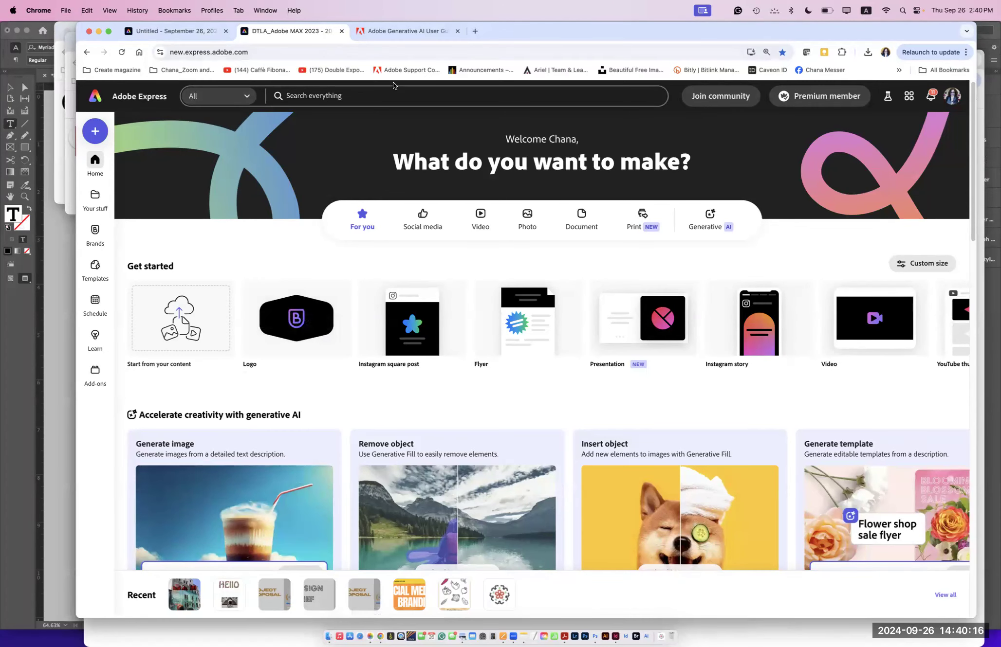
Step: Start a new webpage and browse the Education and Event template categories
left_click(89, 134)
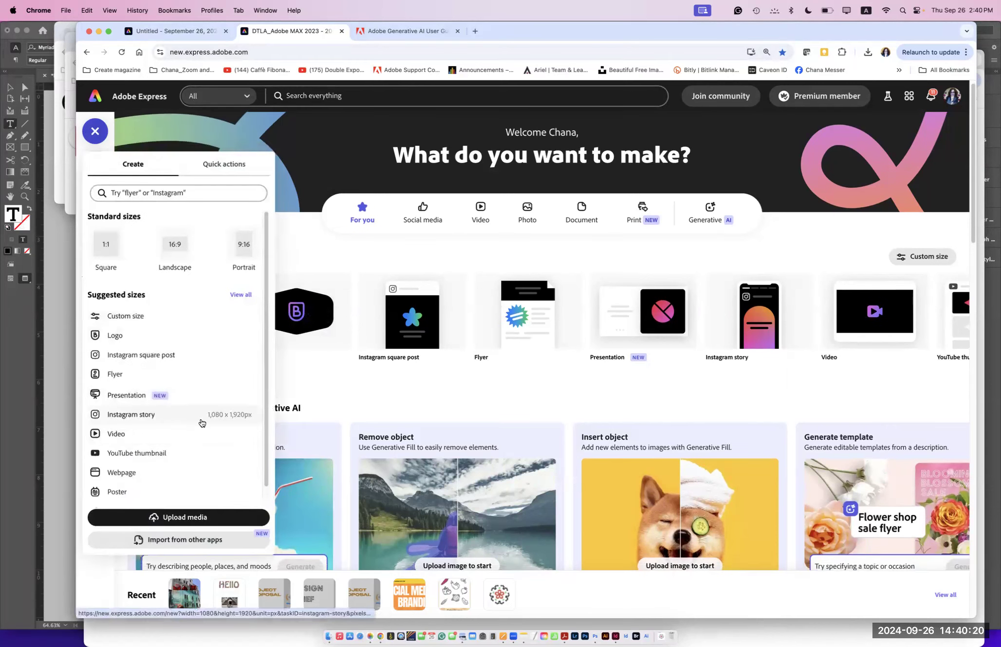
left_click(142, 479)
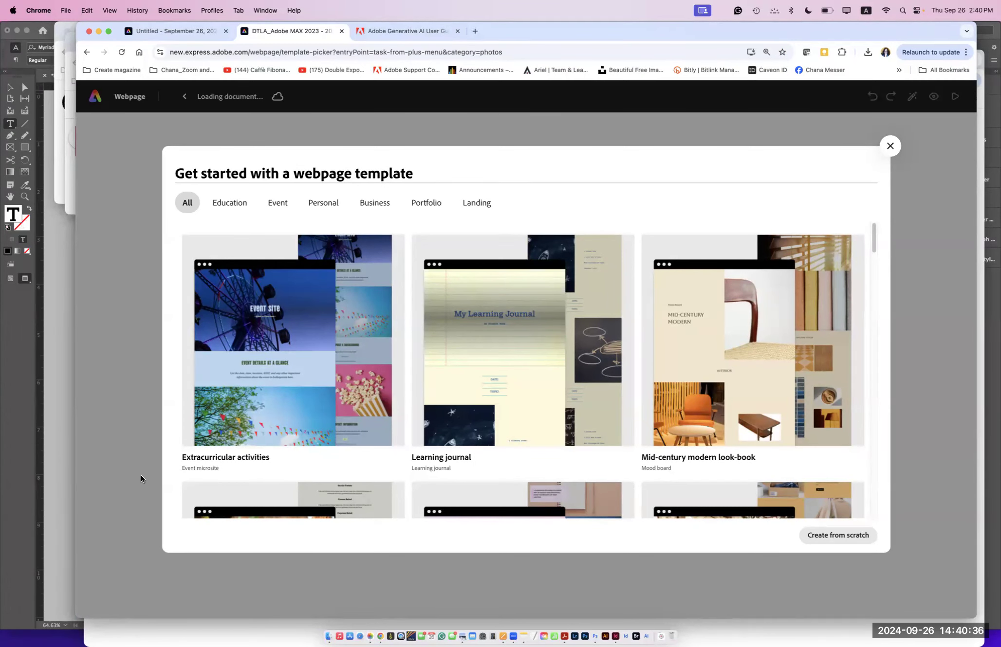
left_click(225, 205)
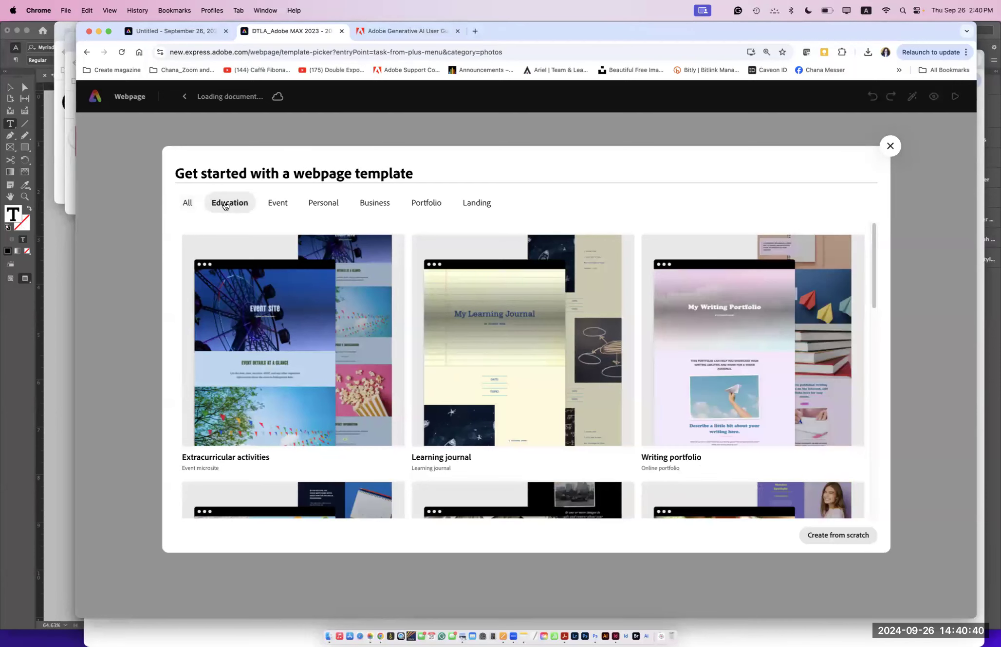
left_click(278, 204)
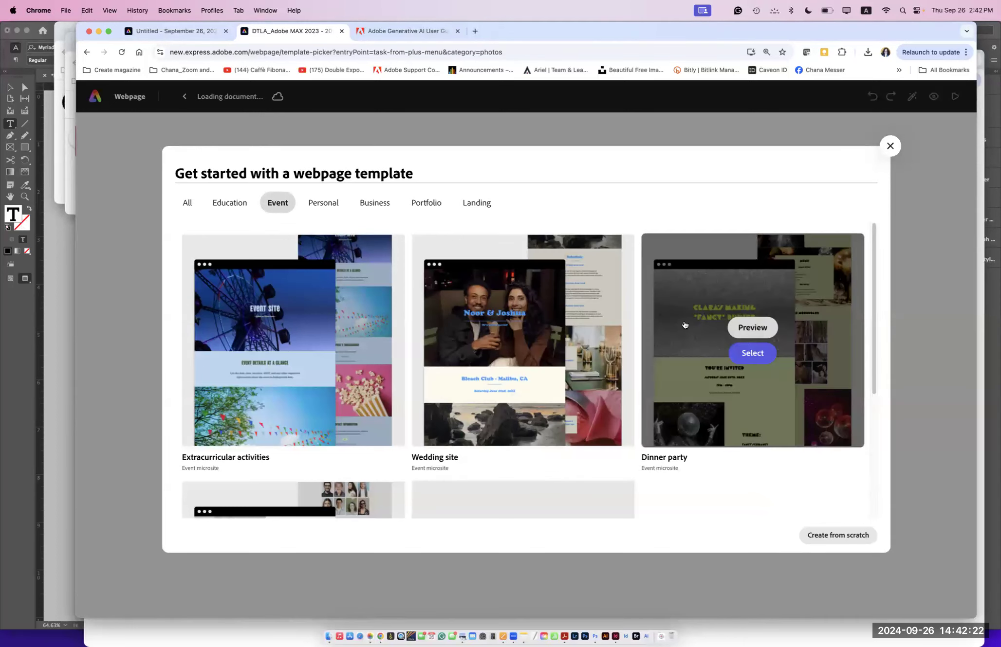
Step: Preview the Wedding site template and return to the template list
mouse_move(485, 336)
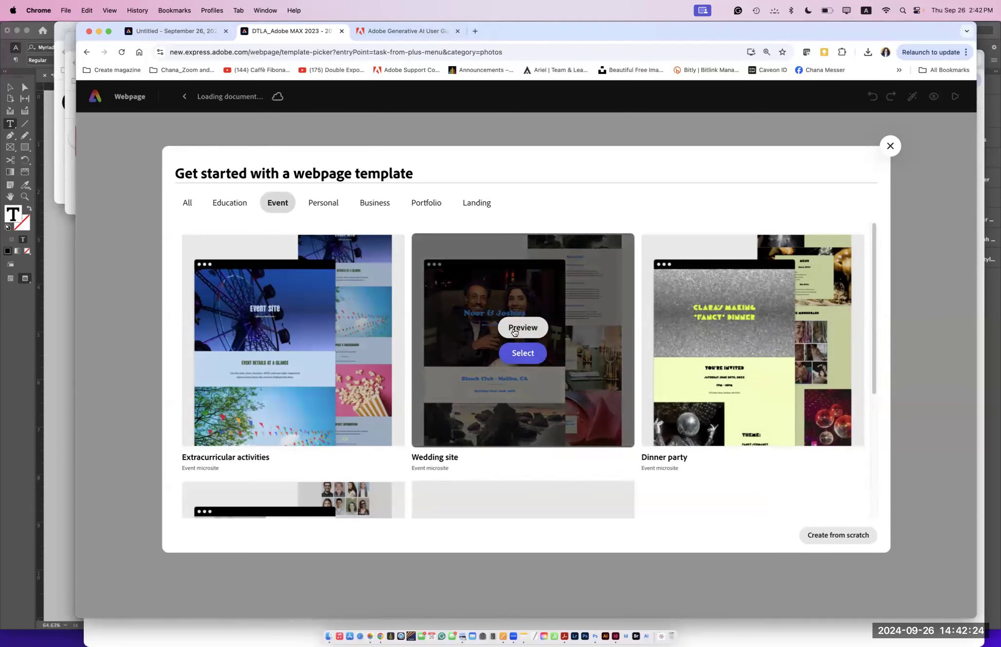
left_click(513, 332)
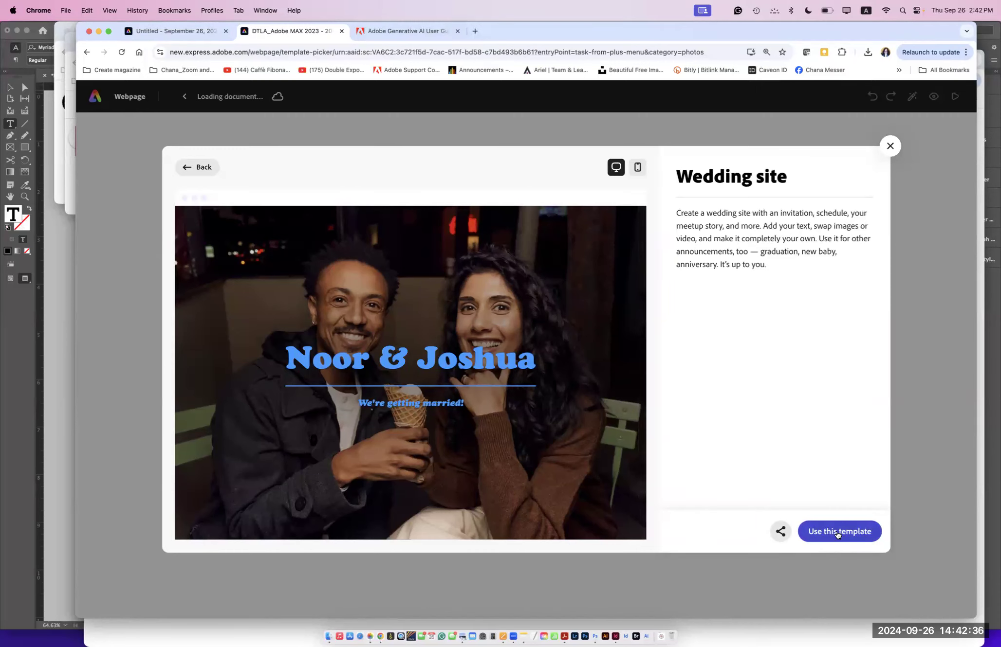
left_click(182, 169)
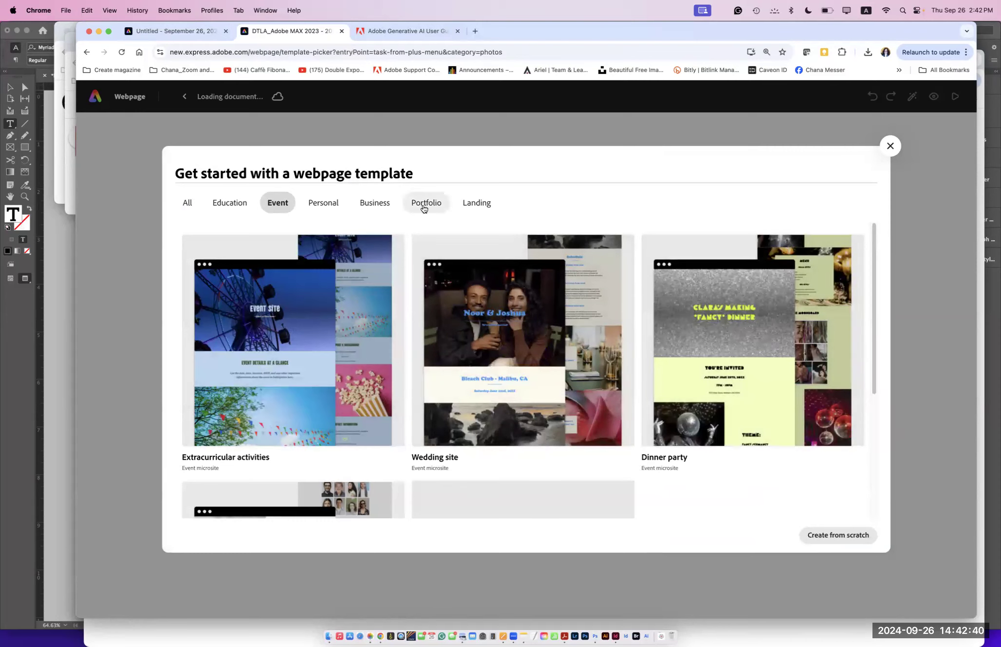
Step: Create the webpage from the Yellow company story template in the Portfolio category
left_click(423, 205)
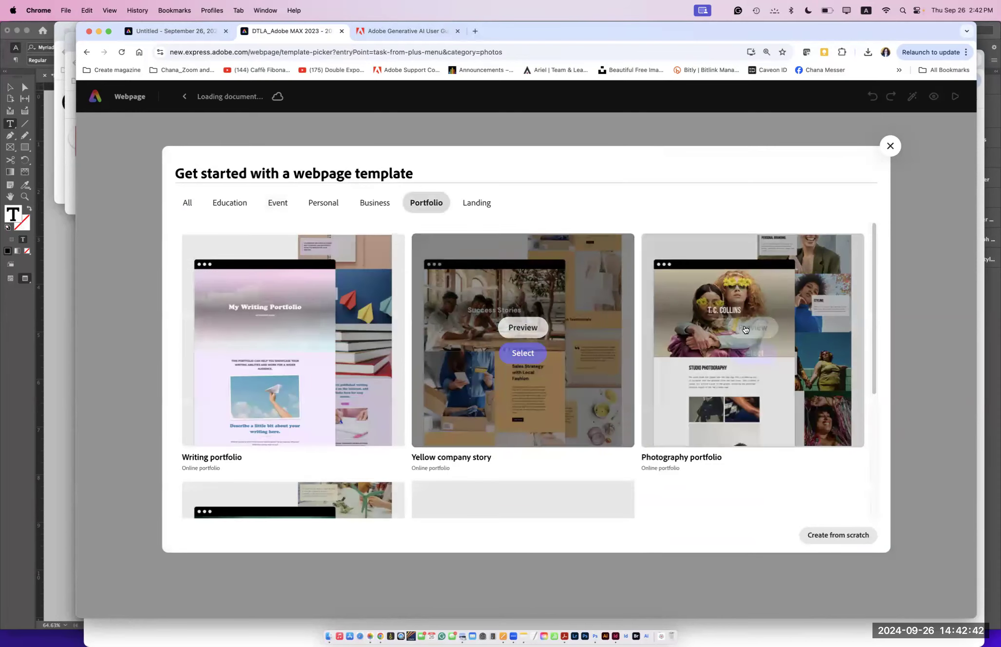
left_click(514, 354)
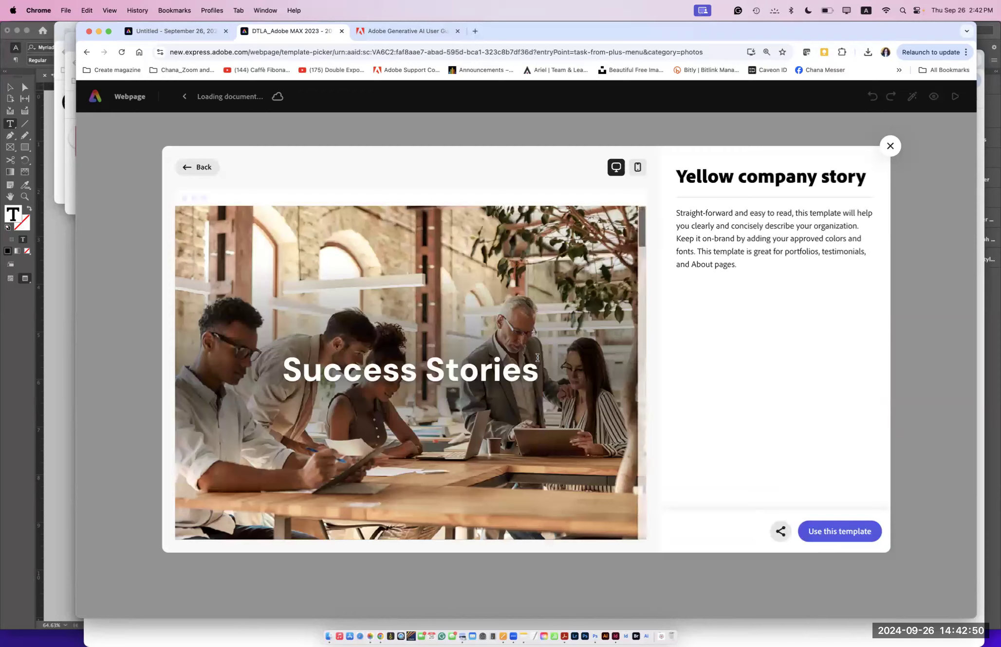
left_click(838, 531)
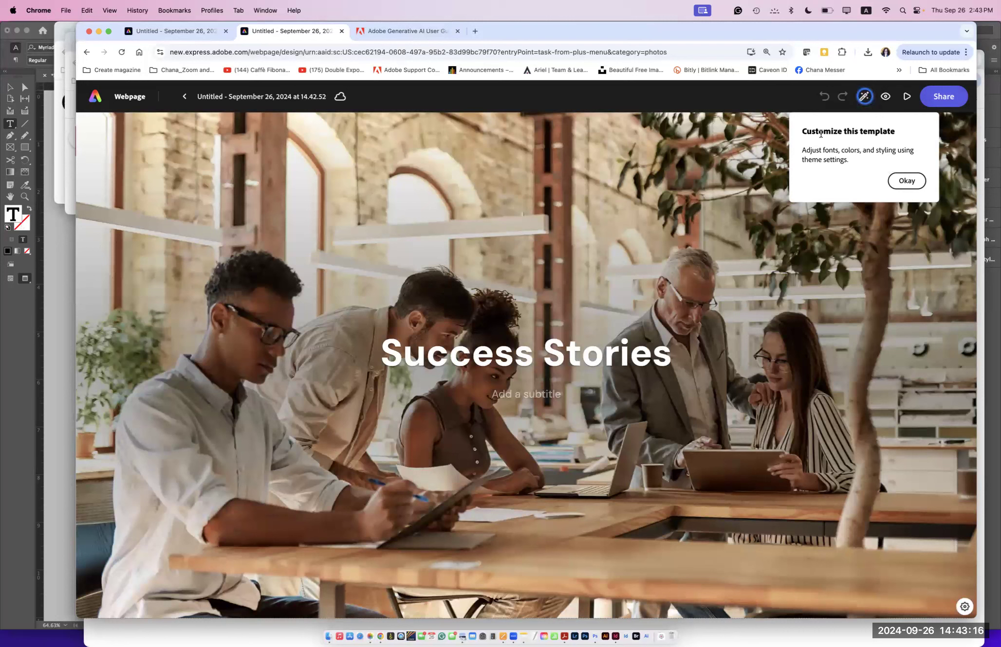
Step: Dismiss the customization tip, try the Dijon themes, and apply the Storybook theme to the webpage
left_click(907, 180)
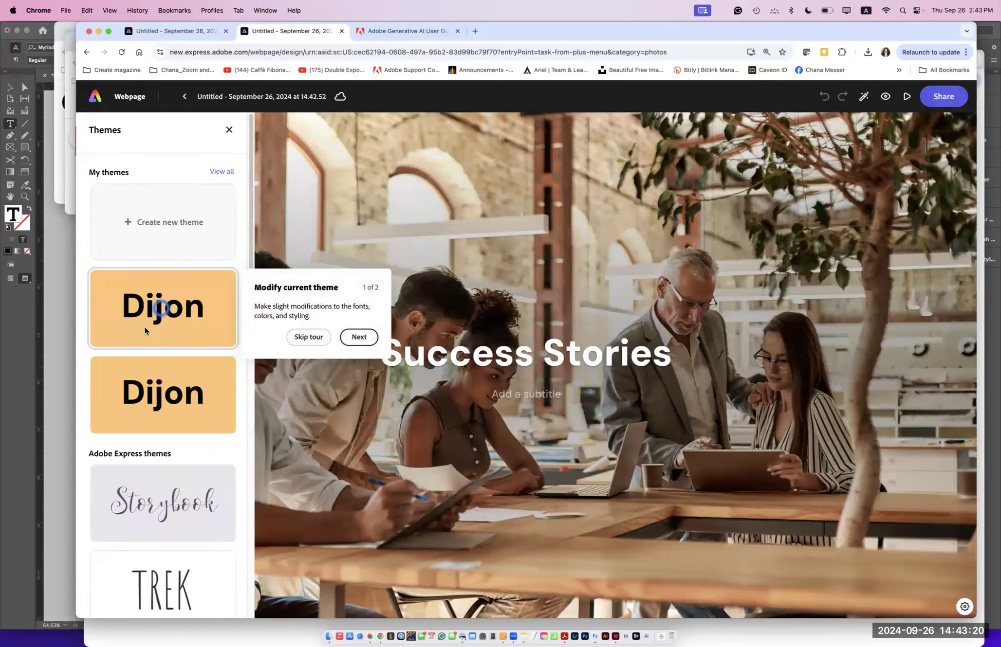
left_click(146, 389)
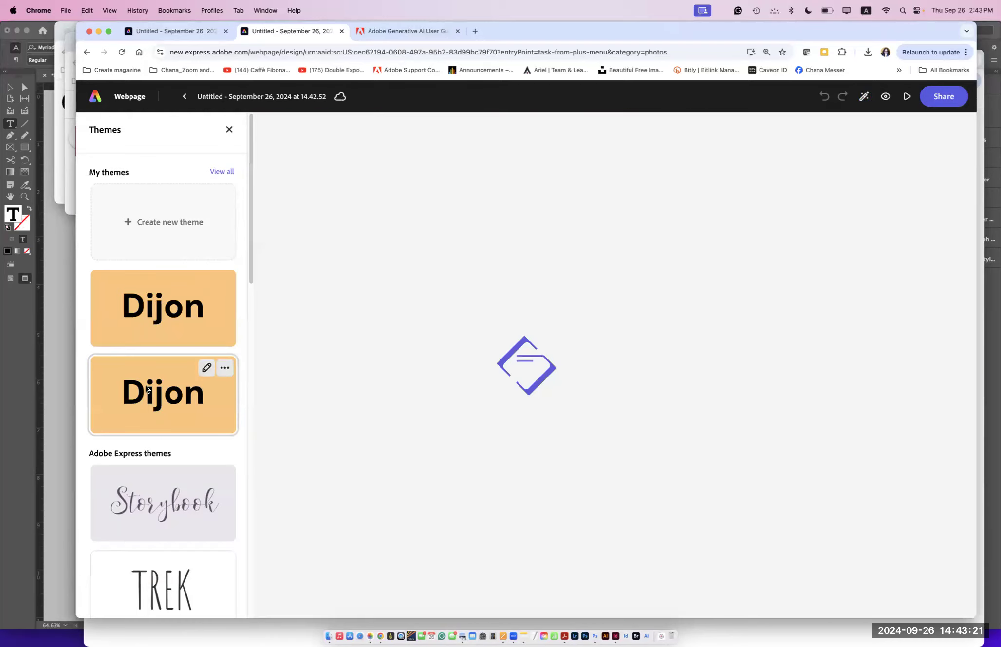
left_click(156, 339)
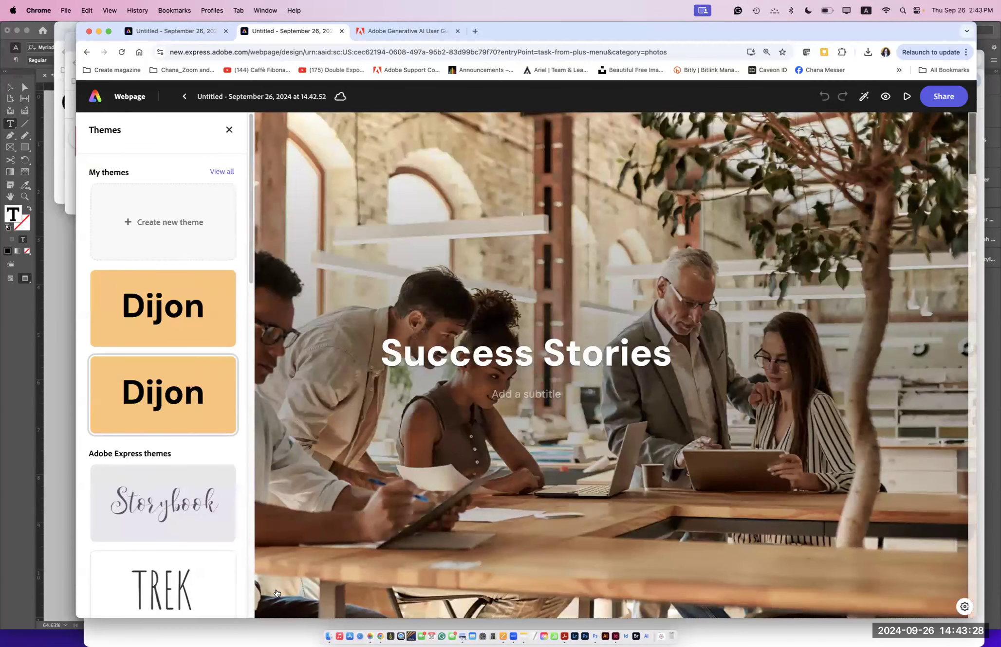
left_click(169, 520)
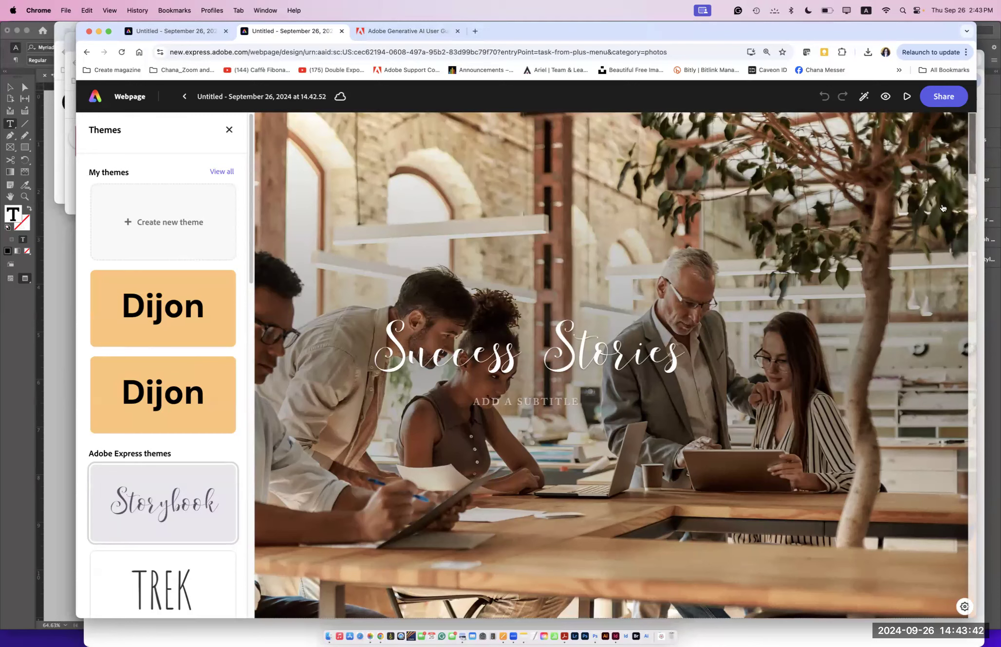
left_click(966, 166)
mouse_move(970, 164)
left_mouse_down()
mouse_move(971, 249)
mouse_move(955, 172)
left_mouse_up()
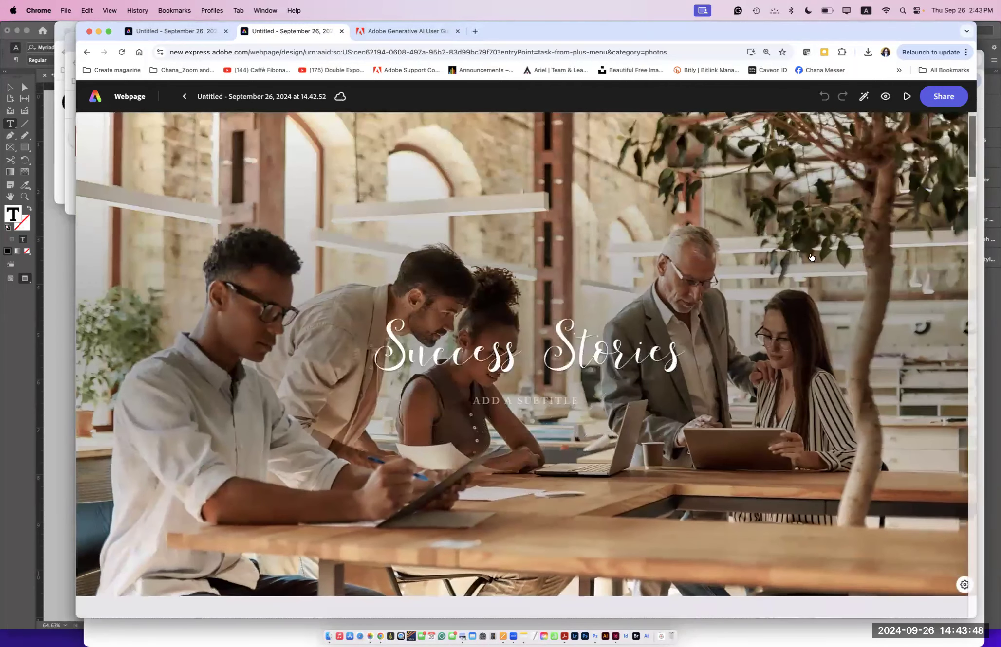
Step: Replace the Success Stories cover image with the group photo on a yellow background from the People category
mouse_move(561, 361)
left_mouse_down()
mouse_move(579, 344)
mouse_move(569, 361)
left_mouse_up()
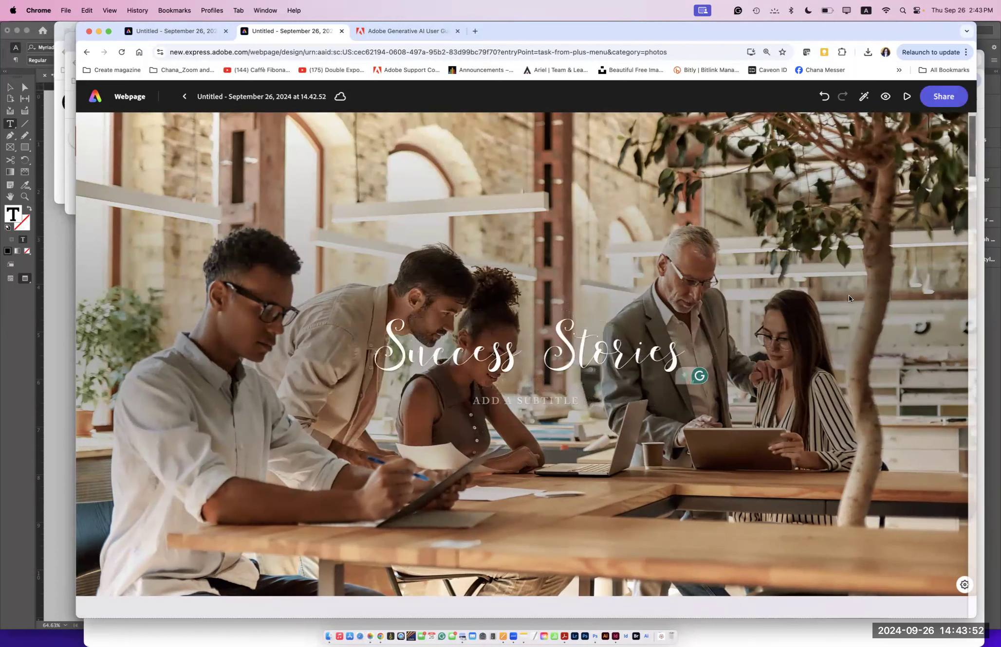
left_click(642, 505)
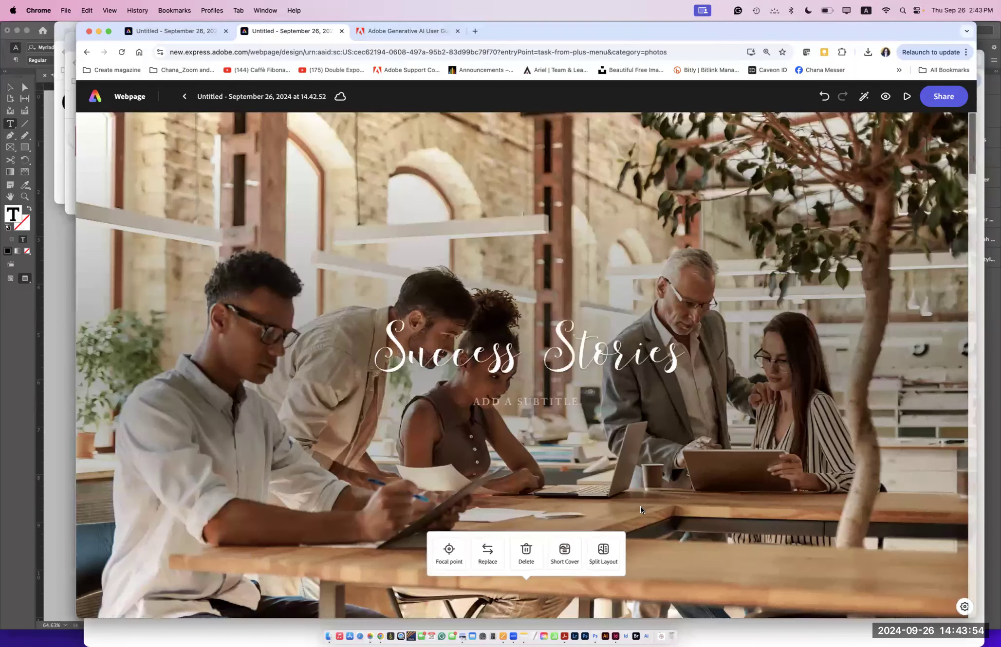
left_click(487, 559)
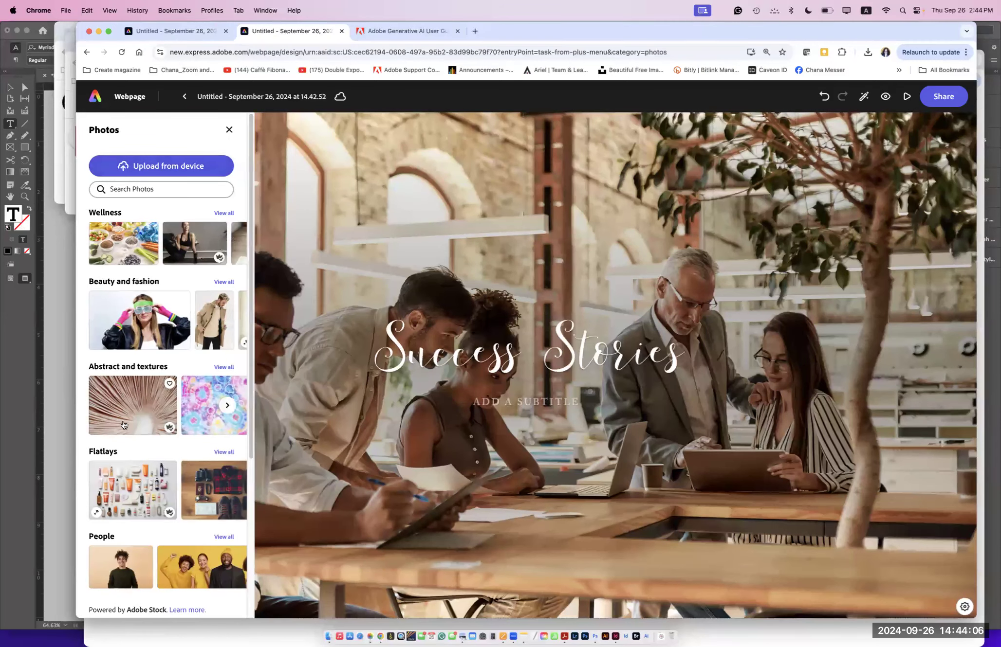
left_click(186, 574)
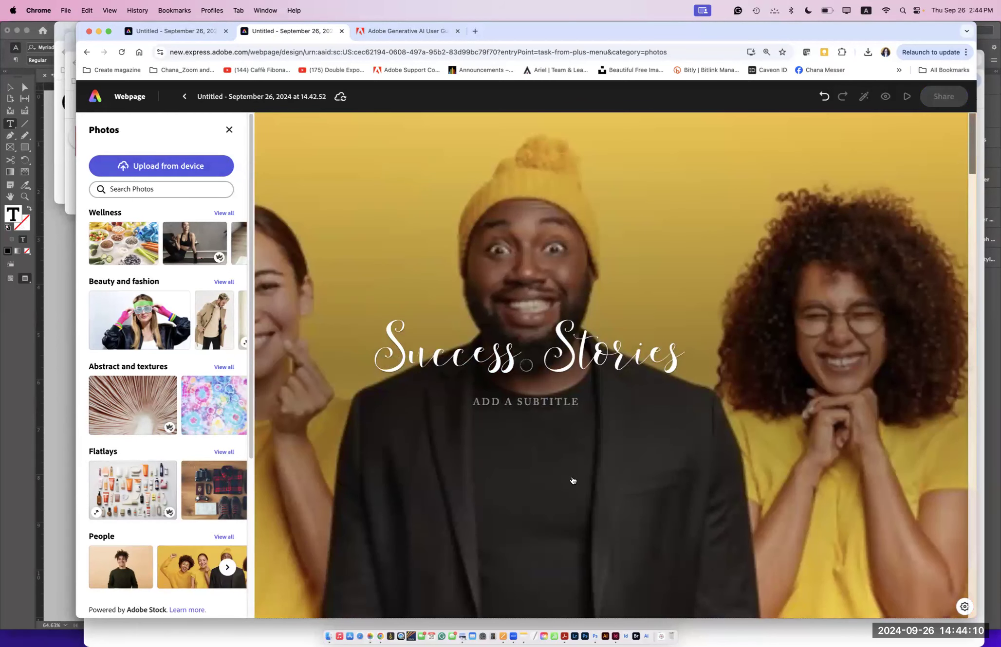
left_click(228, 129)
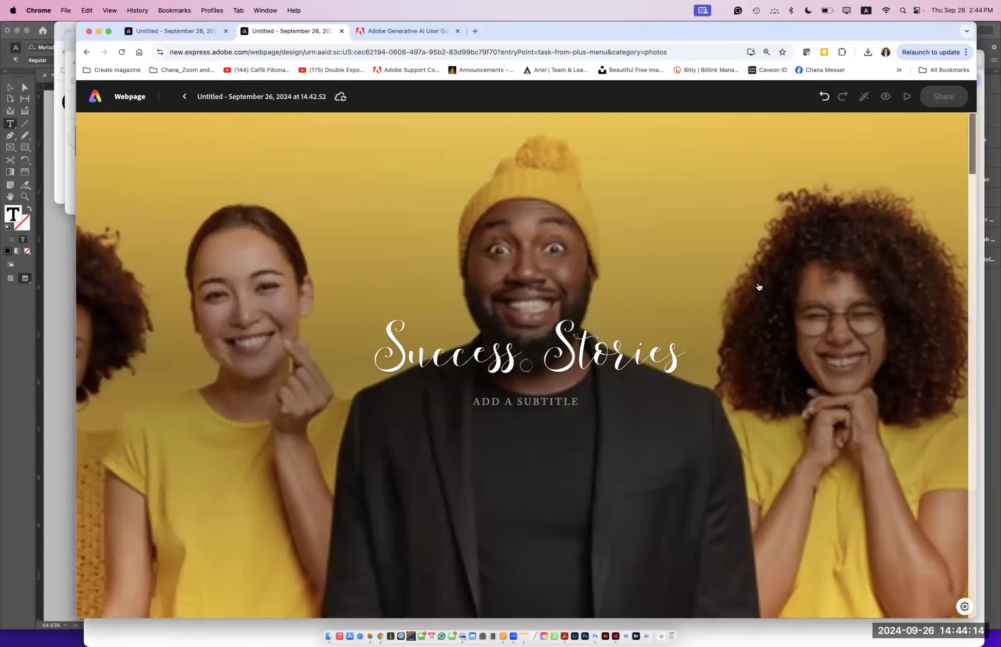
Step: Check the editing options for the Sales Strategy with Local Fashion section's photo and Learn More button, leaving them unedited
left_click_drag(972, 164, 976, 237)
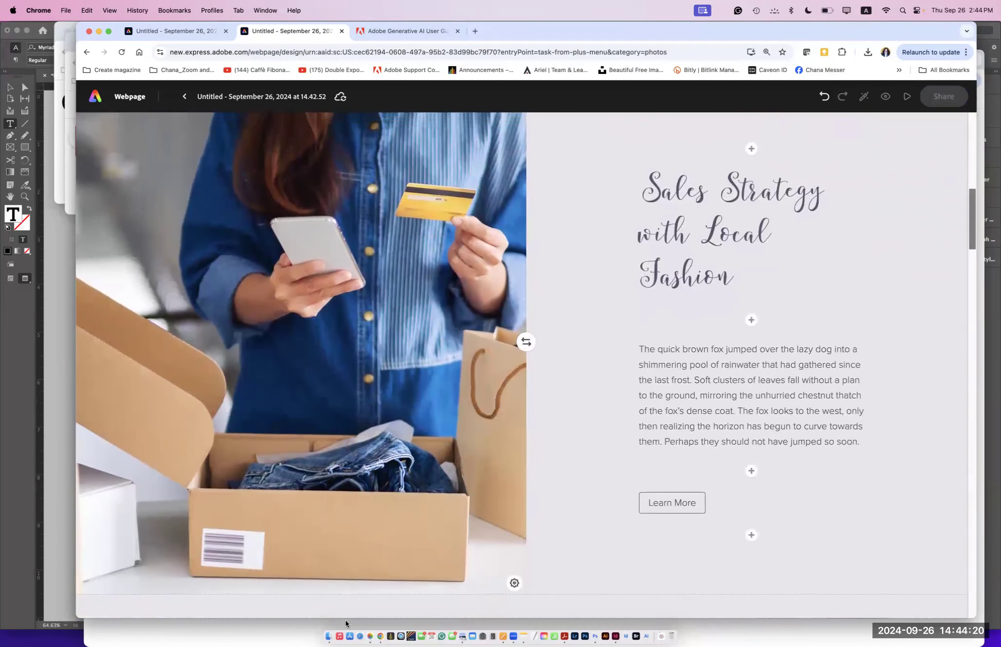
left_click(361, 380)
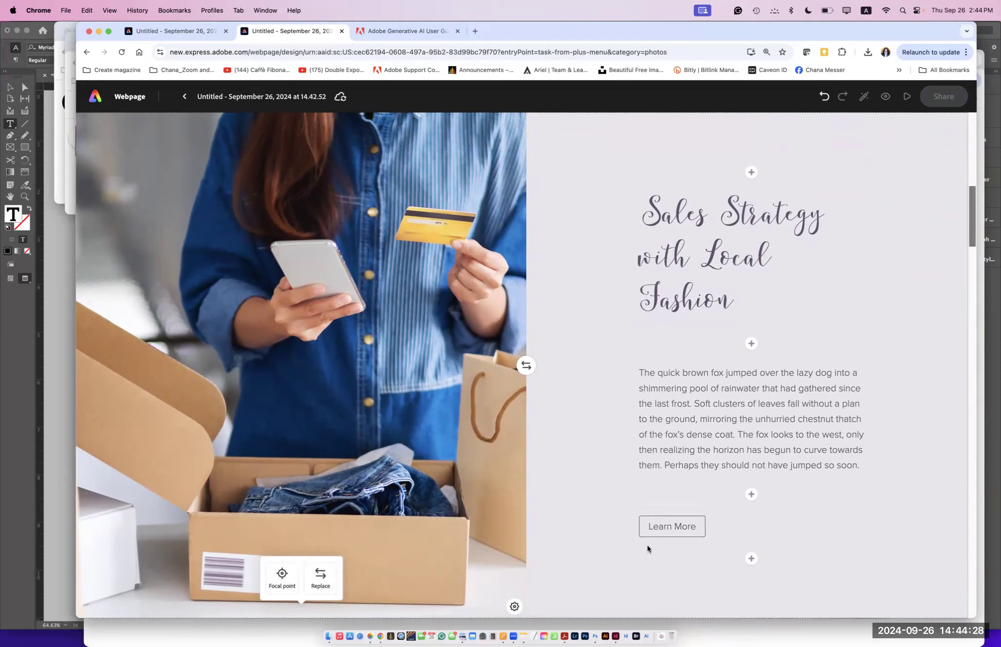
left_click(674, 529)
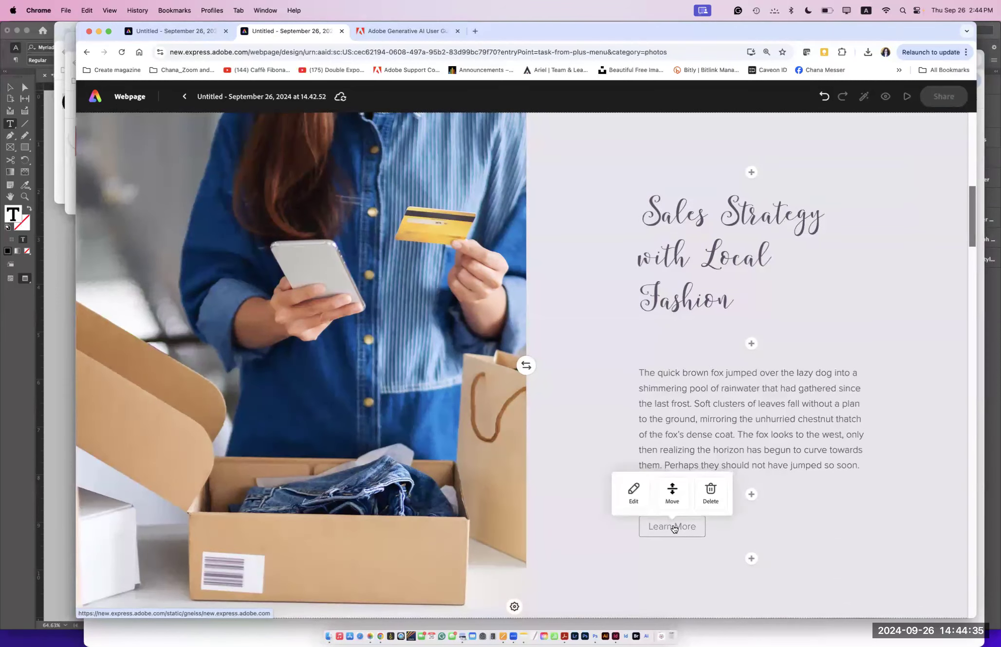
left_click(635, 495)
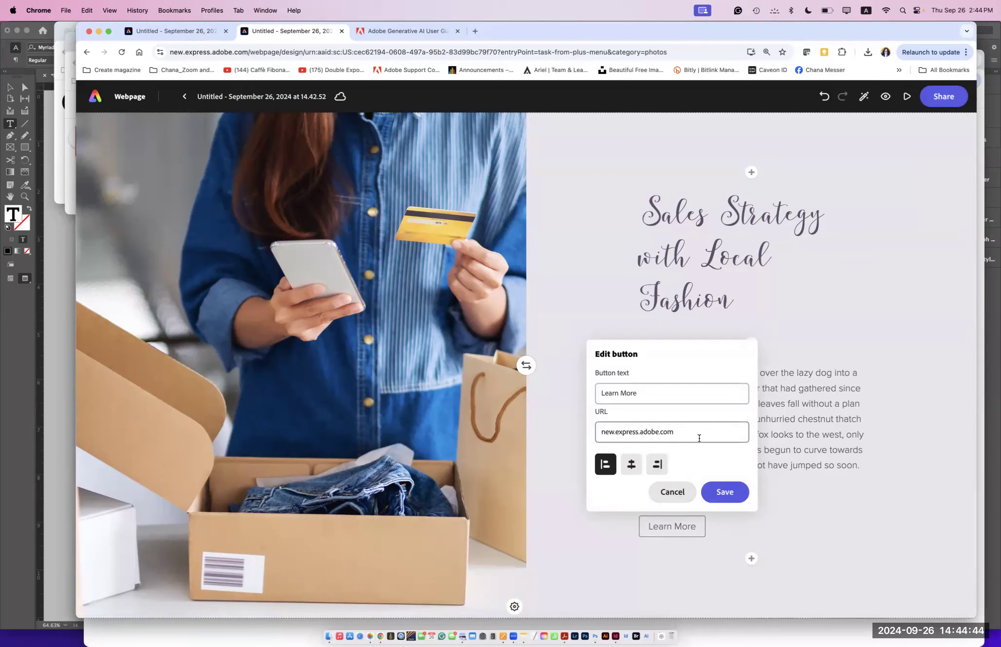
left_click(887, 227)
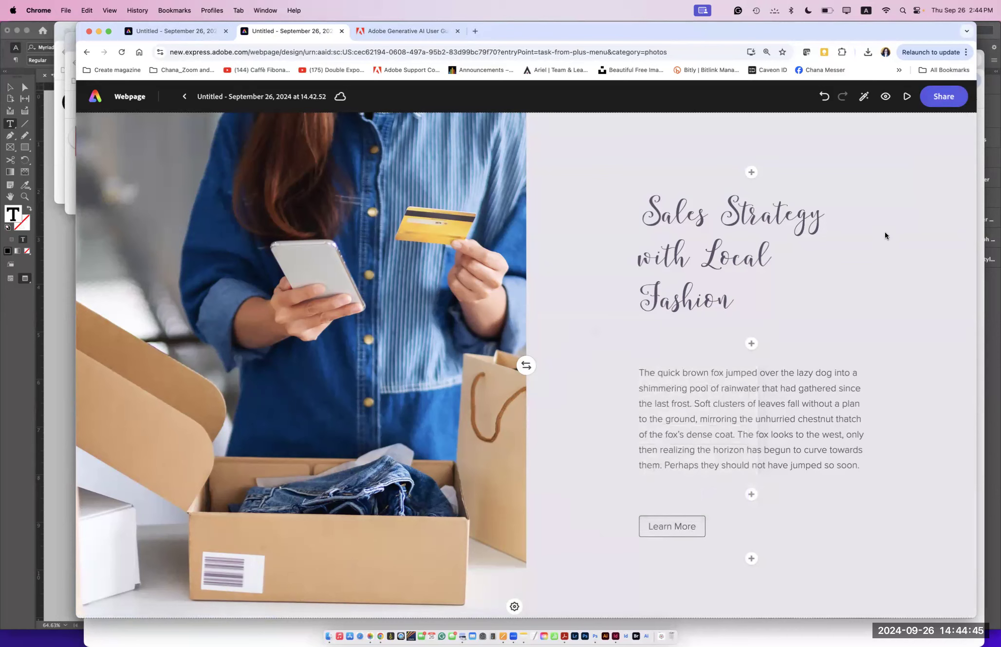
Step: Preview the webpage from its cover down to the footer and return to the editor
left_click(885, 96)
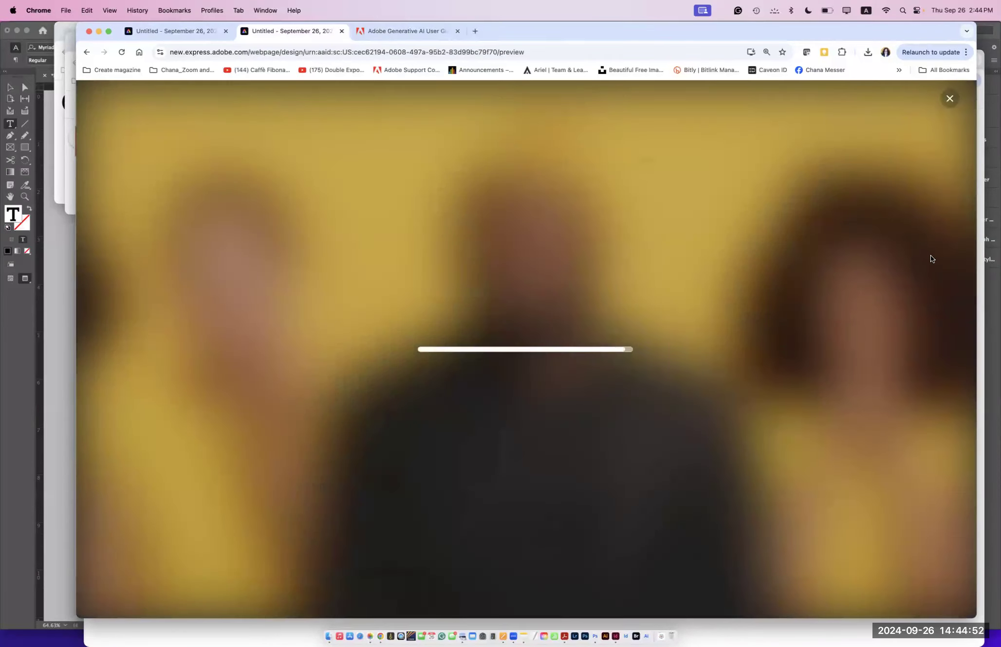
left_click_drag(971, 151, 976, 252)
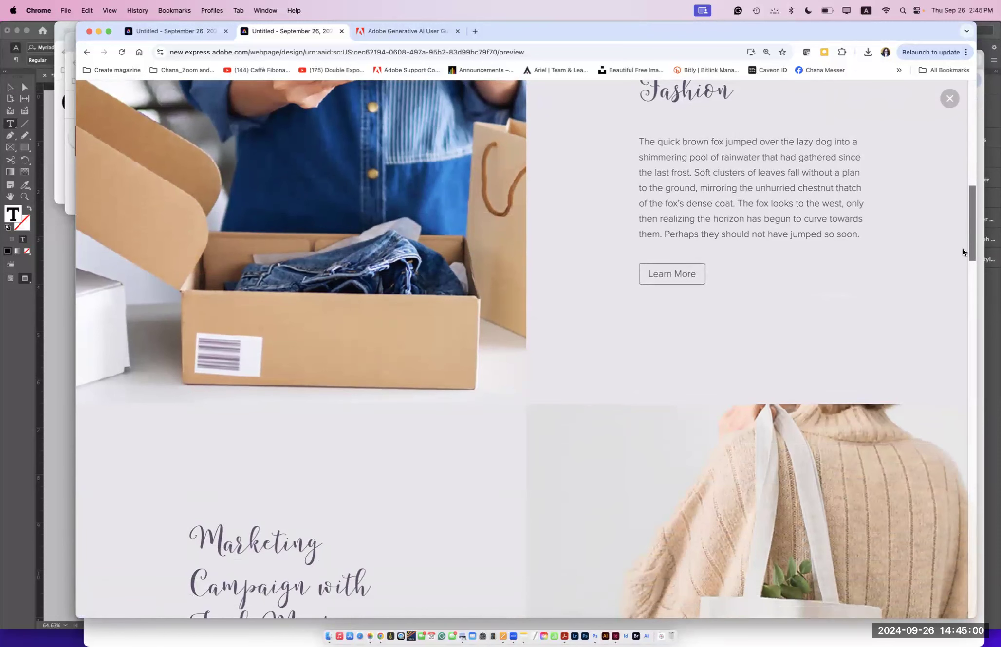
left_click_drag(970, 251, 835, 635)
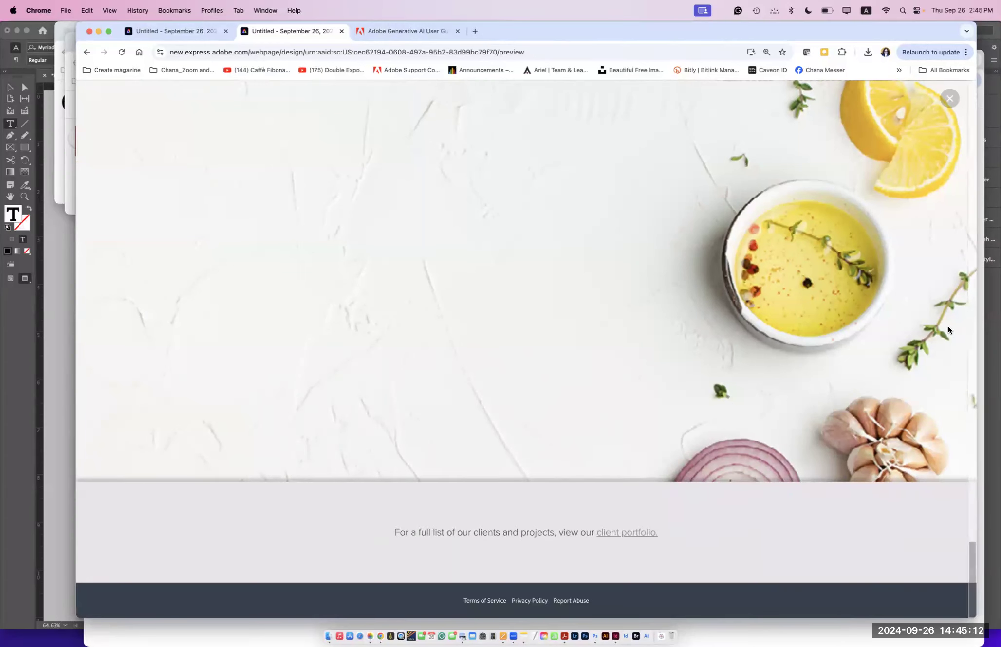
left_click(949, 98)
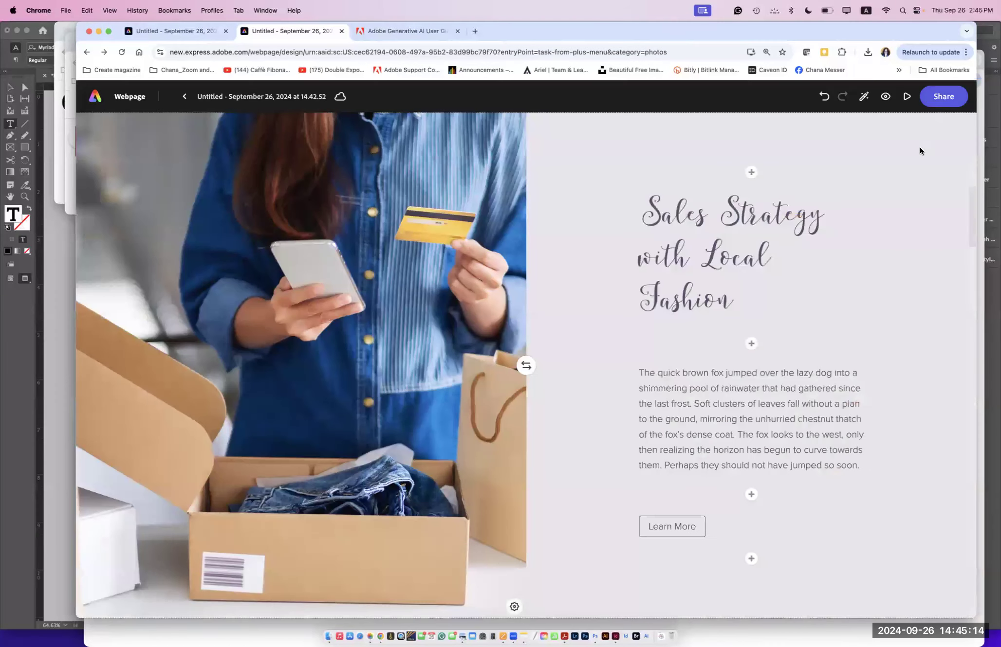
Step: Leave the webpage for the home page and browse all recent files for an earlier webpage
left_click(91, 95)
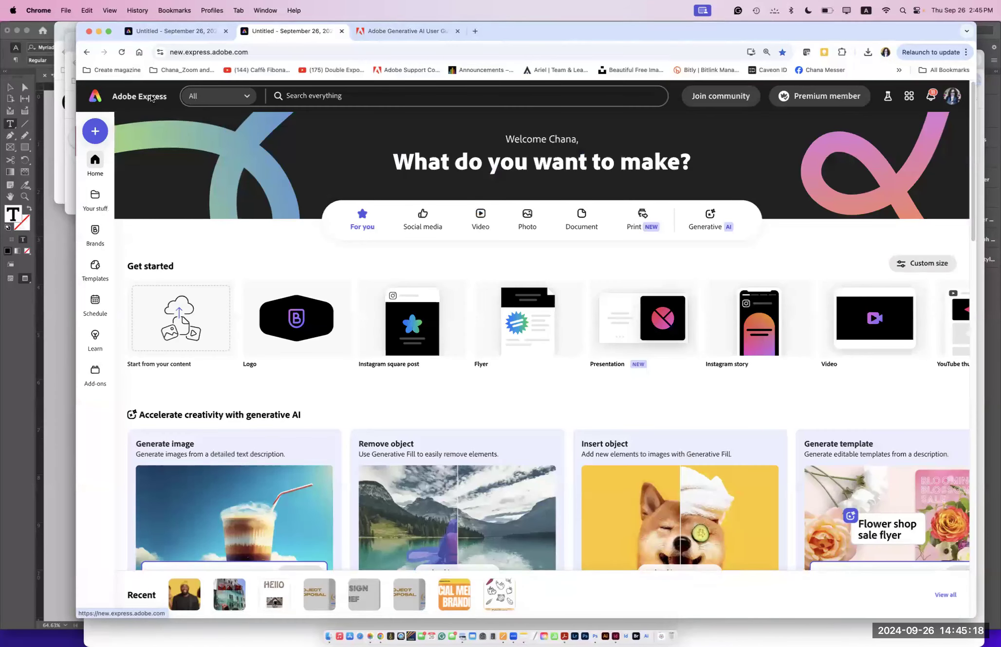
left_click(940, 595)
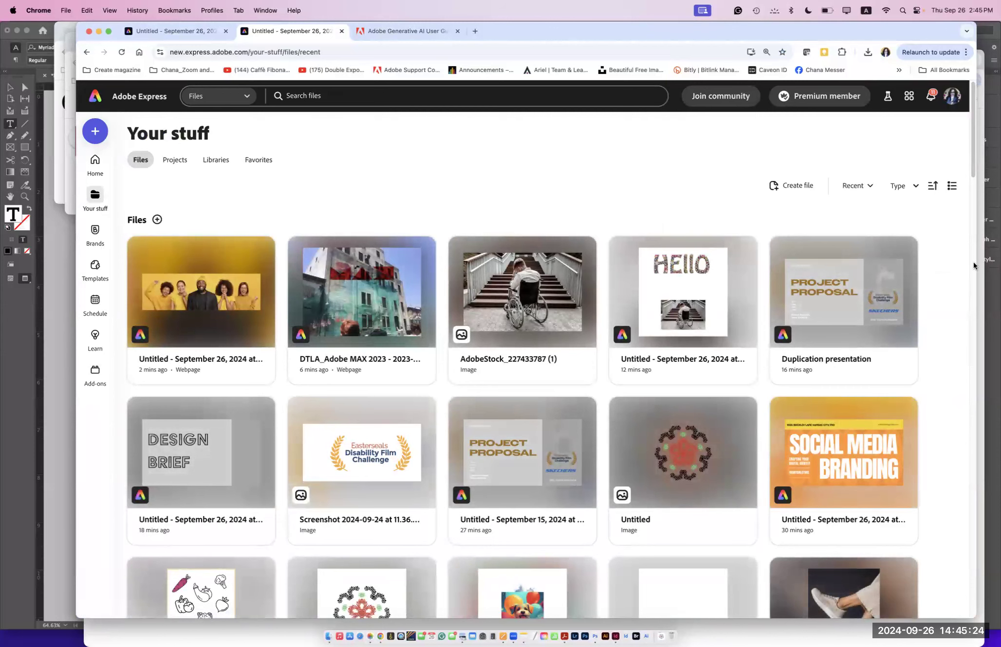
left_click_drag(971, 172, 985, 328)
scroll(708, 280, "up", 1)
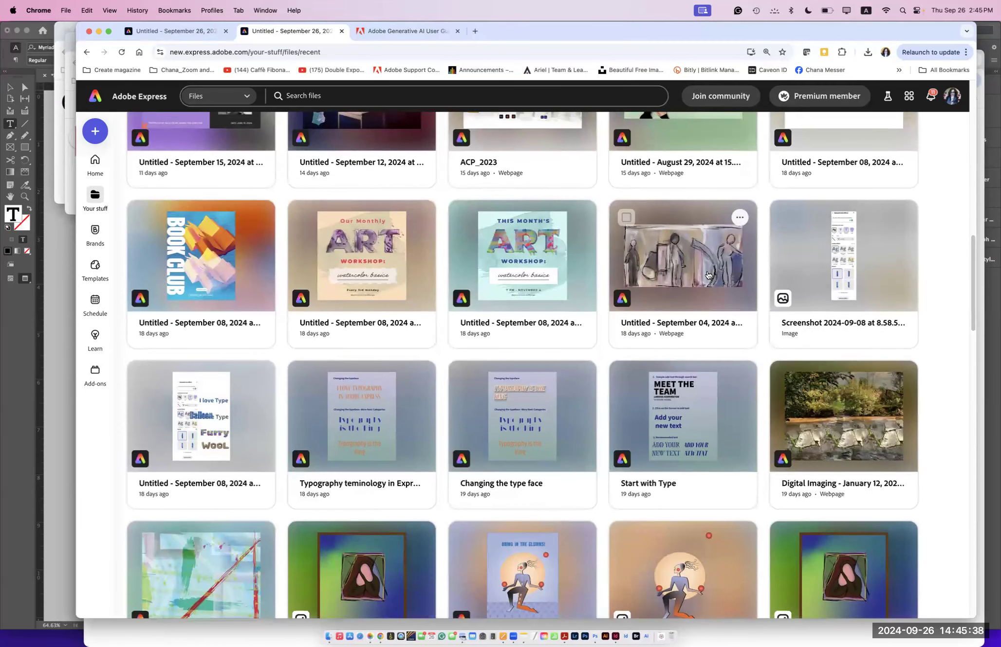
Step: Open the Digital Paintings webpage dated September 04, 2024 and switch its header image to the Cover layout
left_click(707, 275)
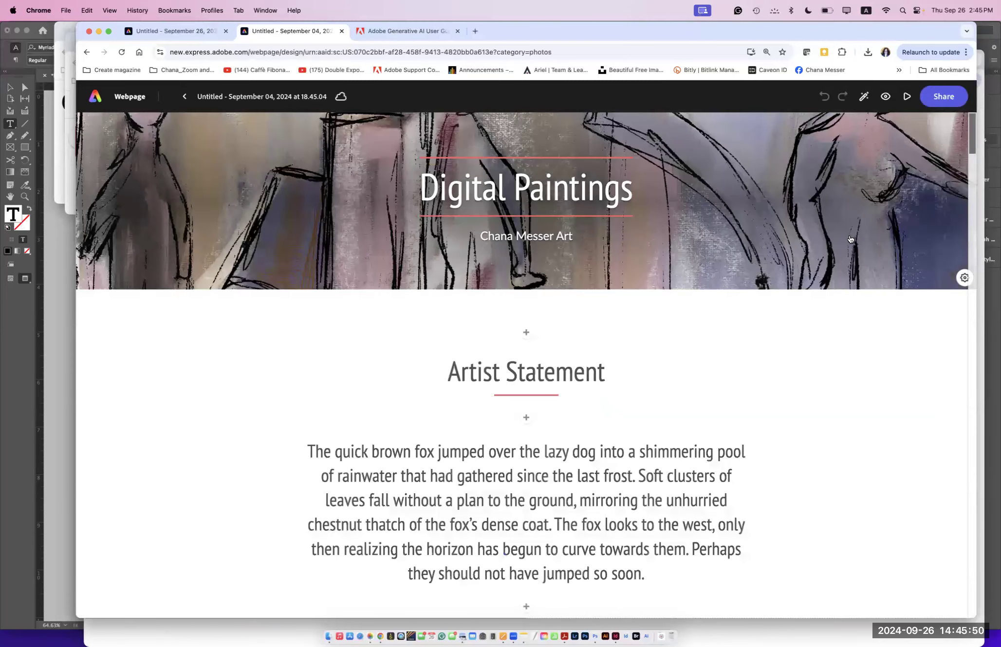
left_click(797, 235)
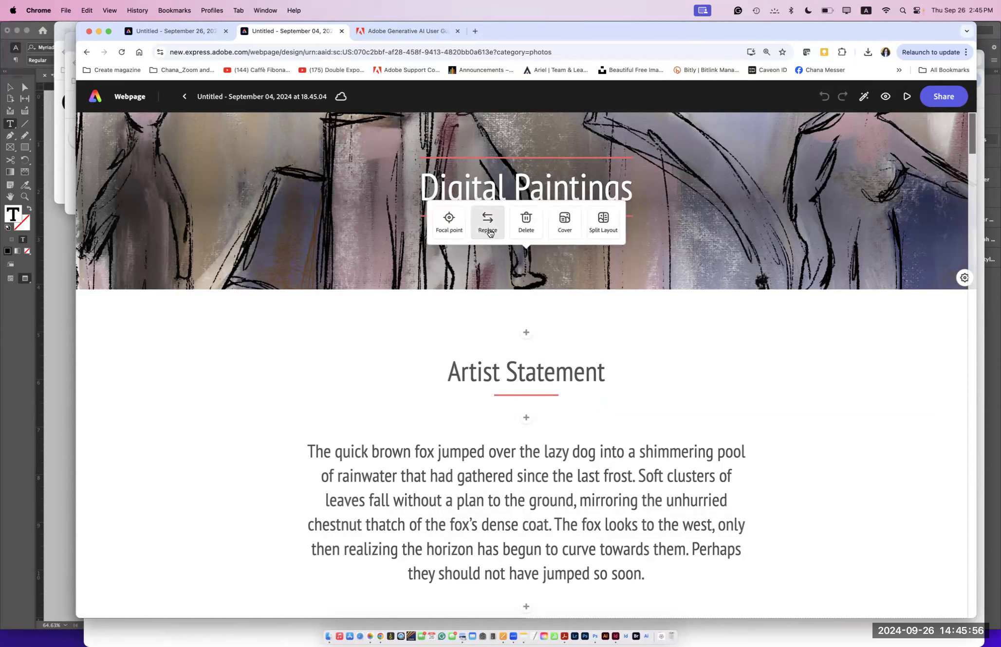
left_click(564, 226)
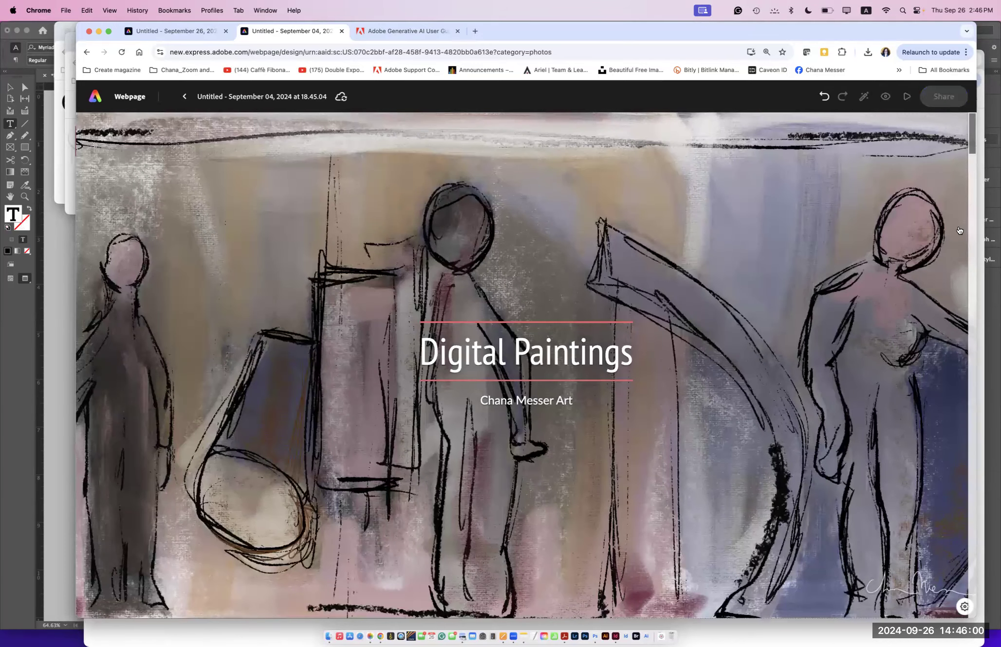
Step: Review the Artist Statement text and The Water Dancer split layout, including its side images, in the Digital Paintings webpage editor
left_click_drag(972, 144, 976, 175)
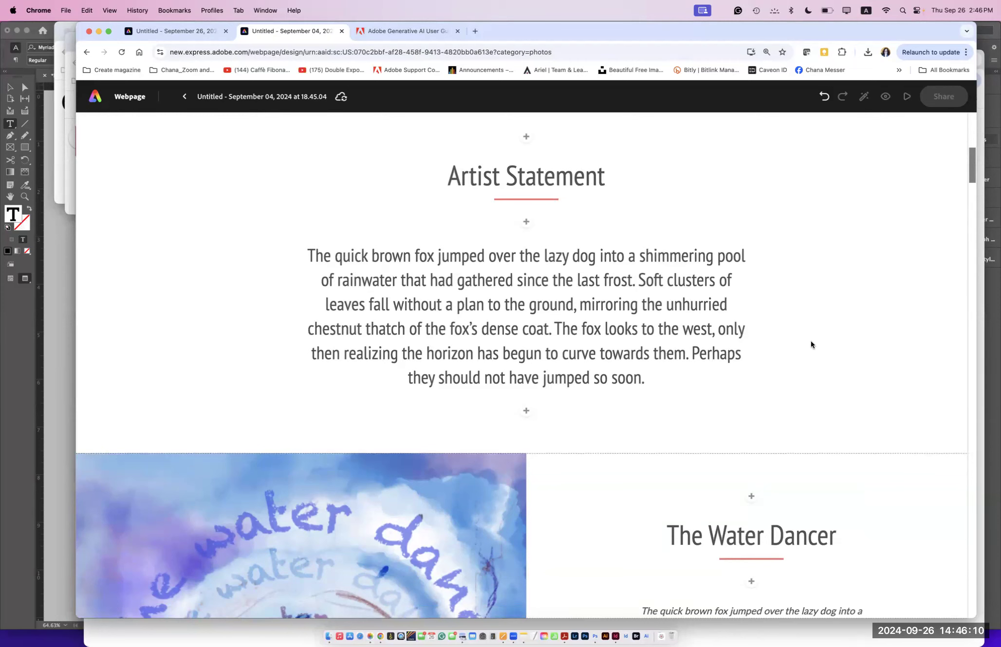
left_click_drag(970, 172, 971, 194)
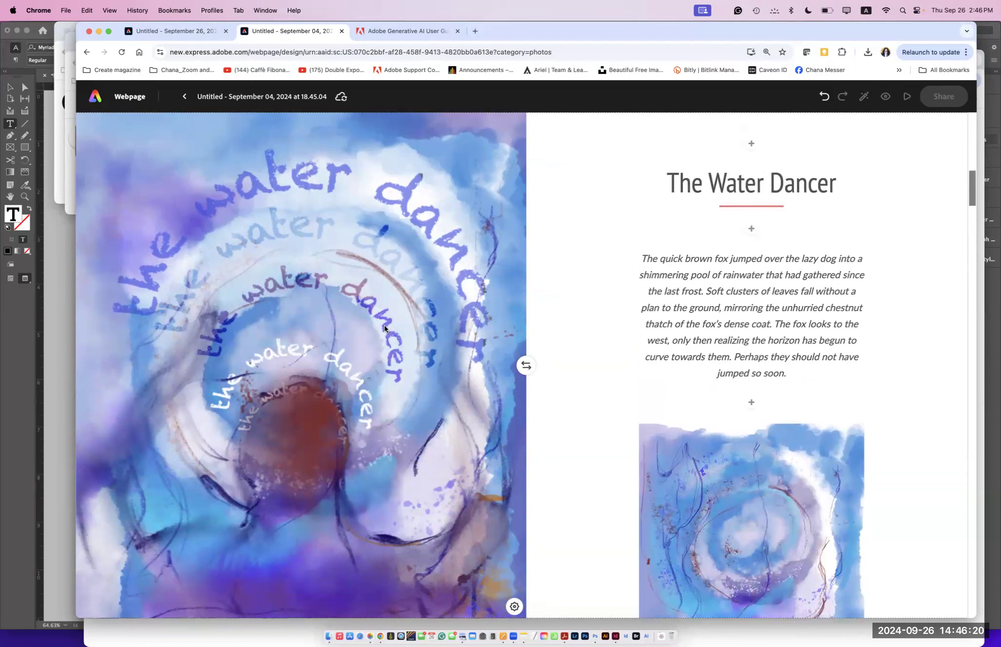
scroll(347, 453, "down", 1)
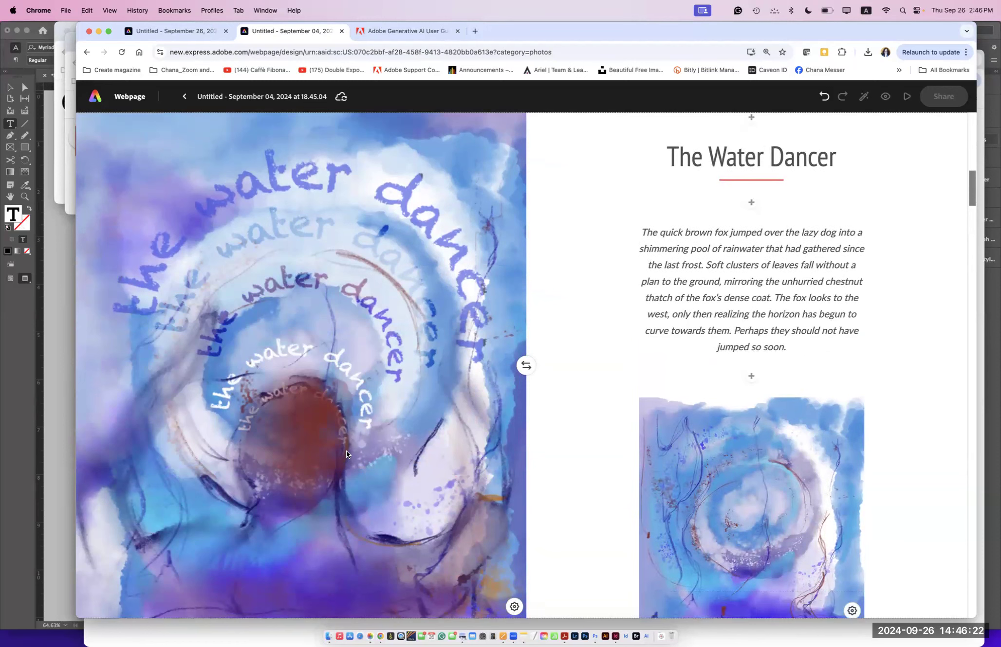
scroll(347, 454, "down", 1)
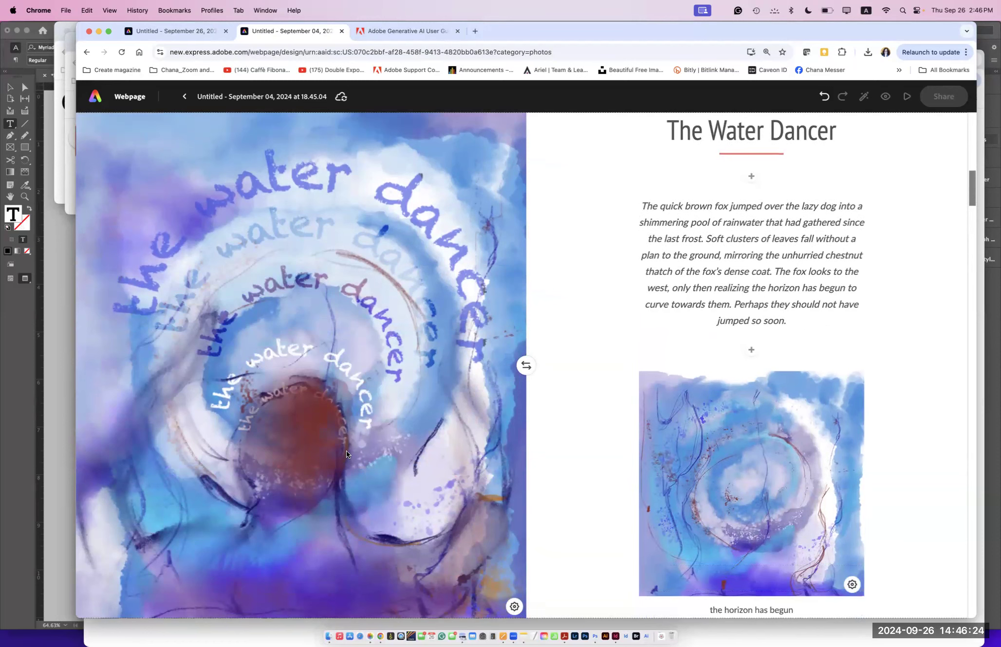
scroll(347, 454, "down", 1)
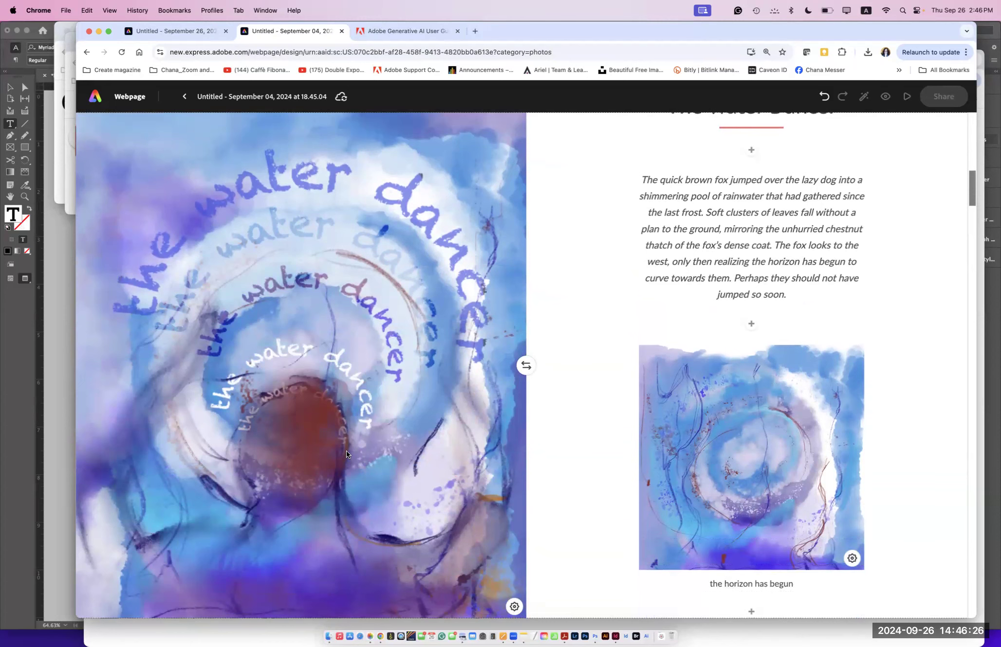
scroll(346, 454, "down", 2)
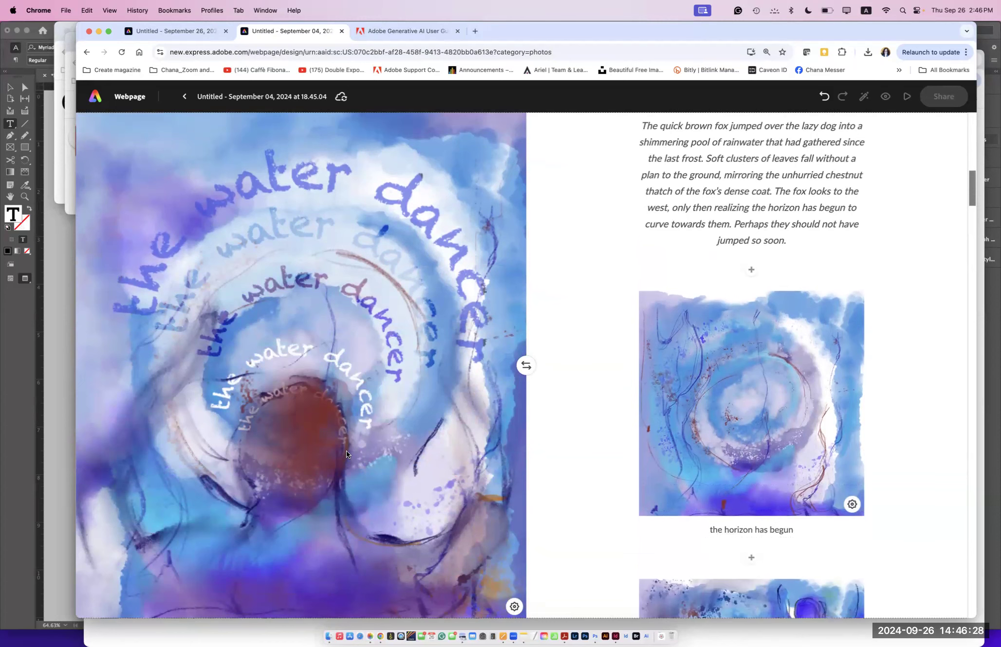
scroll(346, 454, "down", 2)
scroll(346, 454, "up", 4)
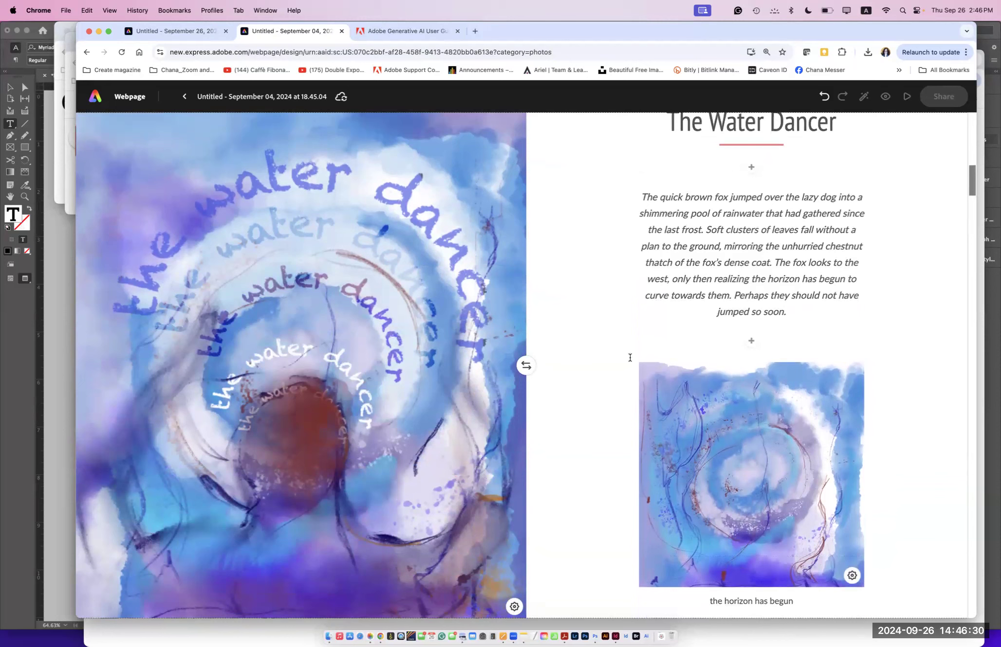
scroll(971, 182, "down", 2)
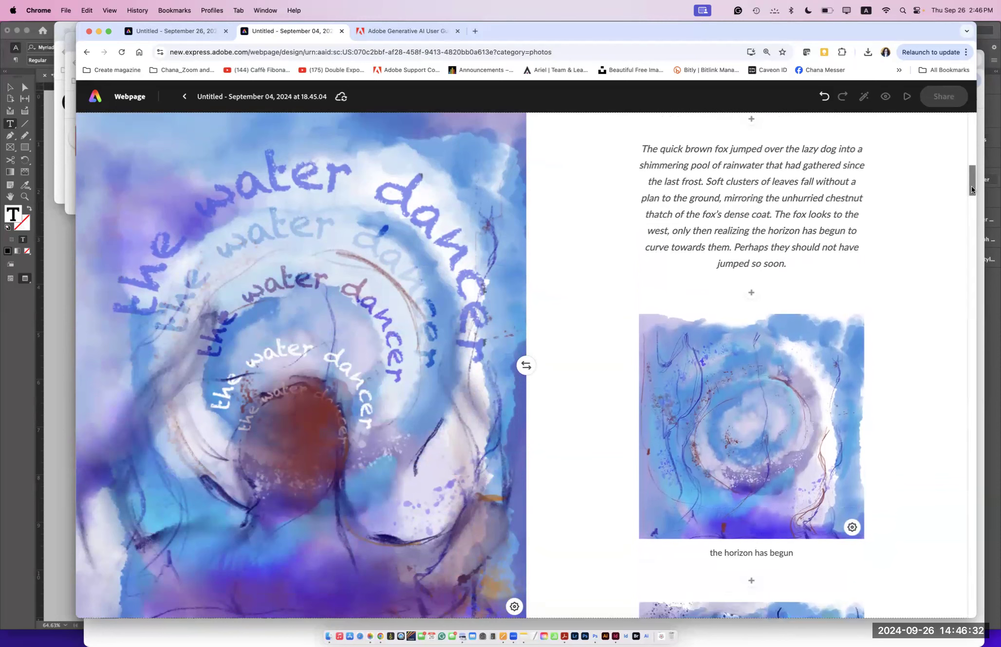
Step: Review the Abstract Art and Self Portrait sections, down to the See more portraits button
scroll(971, 190, "down", 9)
left_click_drag(972, 195, 958, 225)
scroll(958, 225, "down", 5)
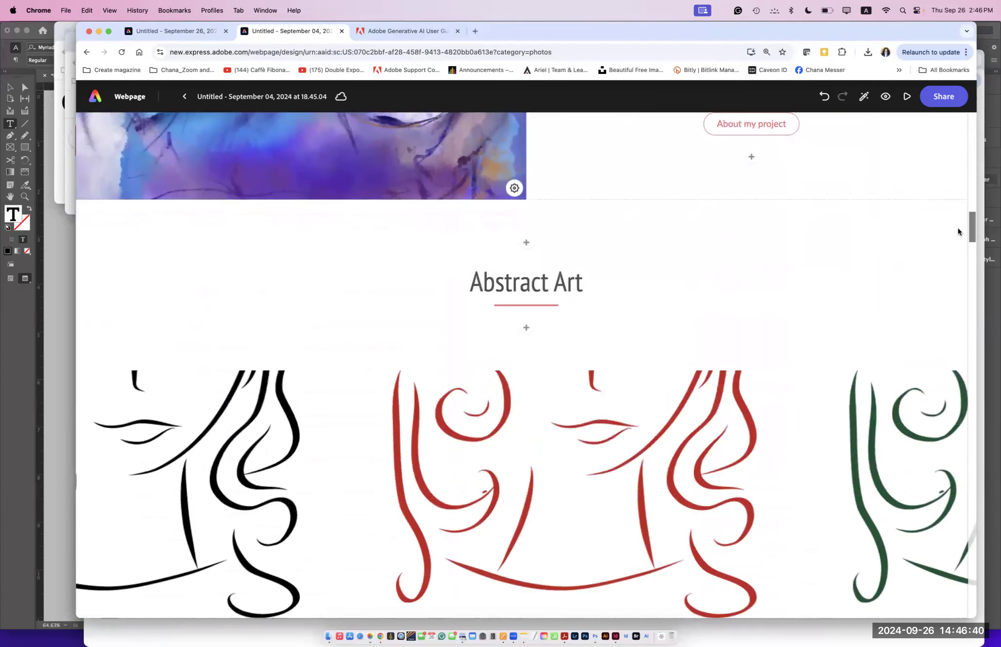
scroll(958, 229, "down", 5)
scroll(960, 245, "down", 5)
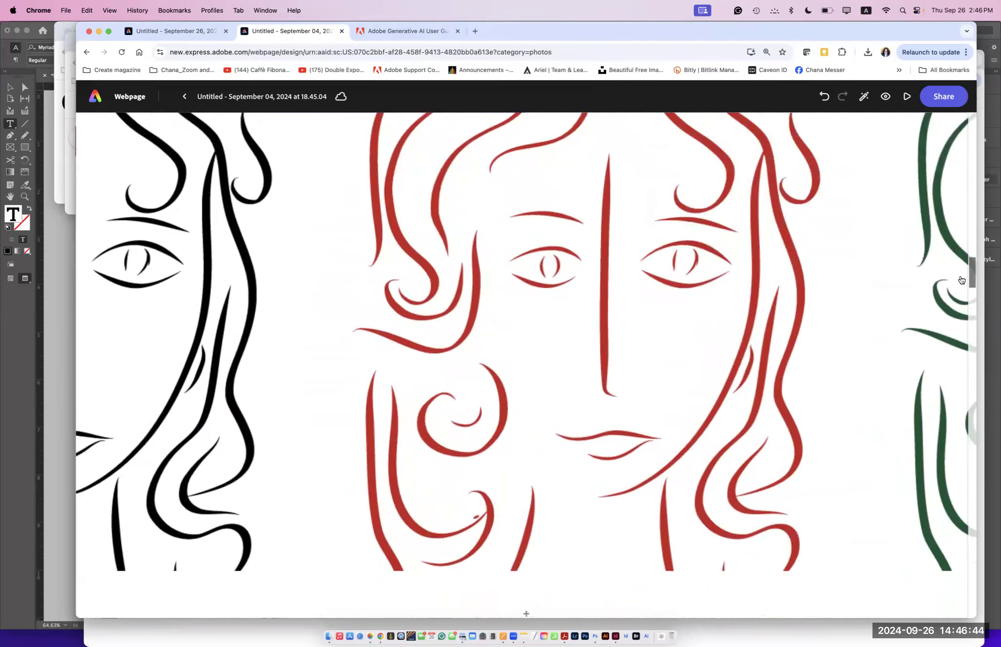
scroll(961, 279, "down", 10)
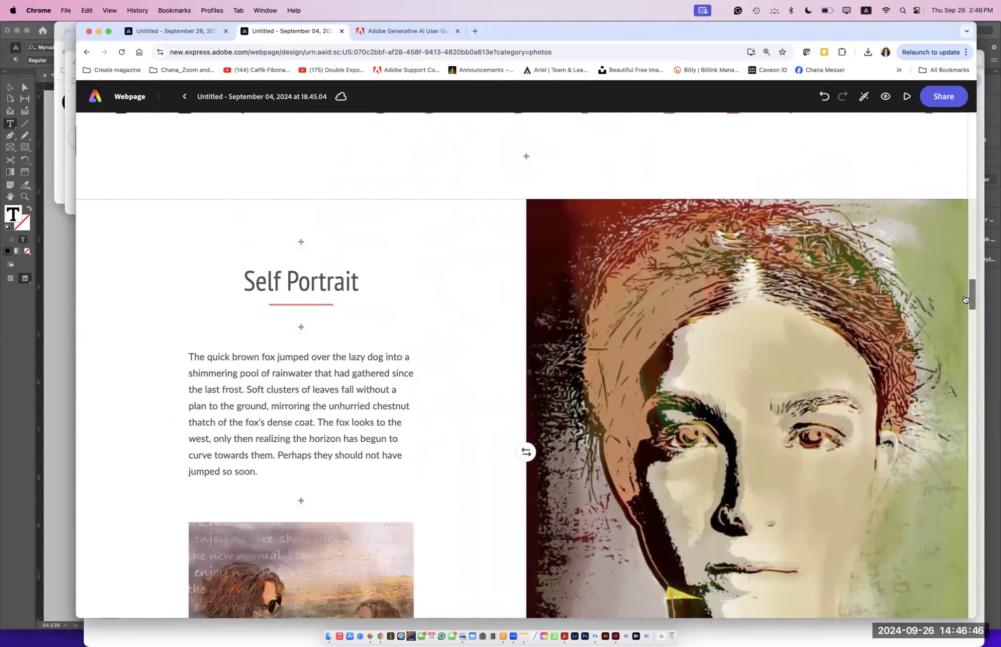
scroll(964, 300, "down", 5)
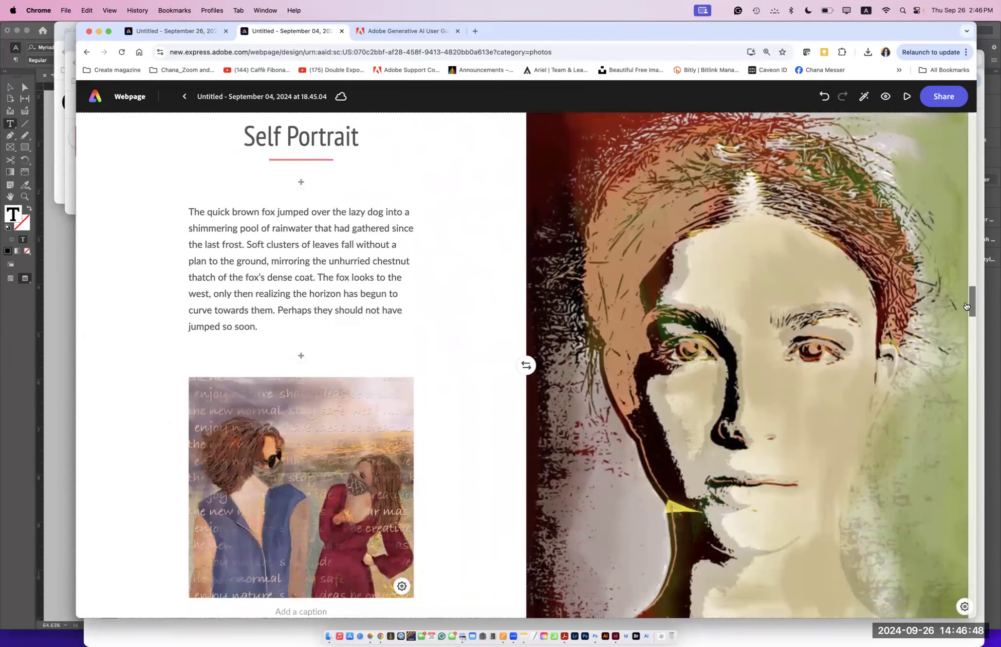
scroll(967, 312, "down", 10)
left_click_drag(967, 322, 968, 346)
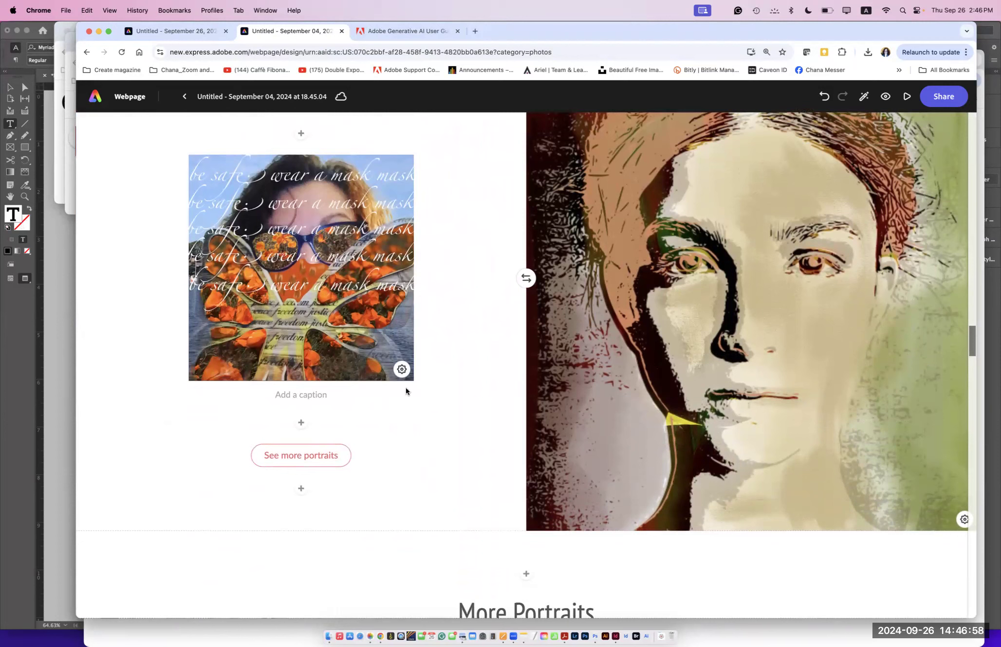
Step: Preview the Digital Paintings webpage and test the See more portraits button at the end of the Self Portrait section
left_click(885, 96)
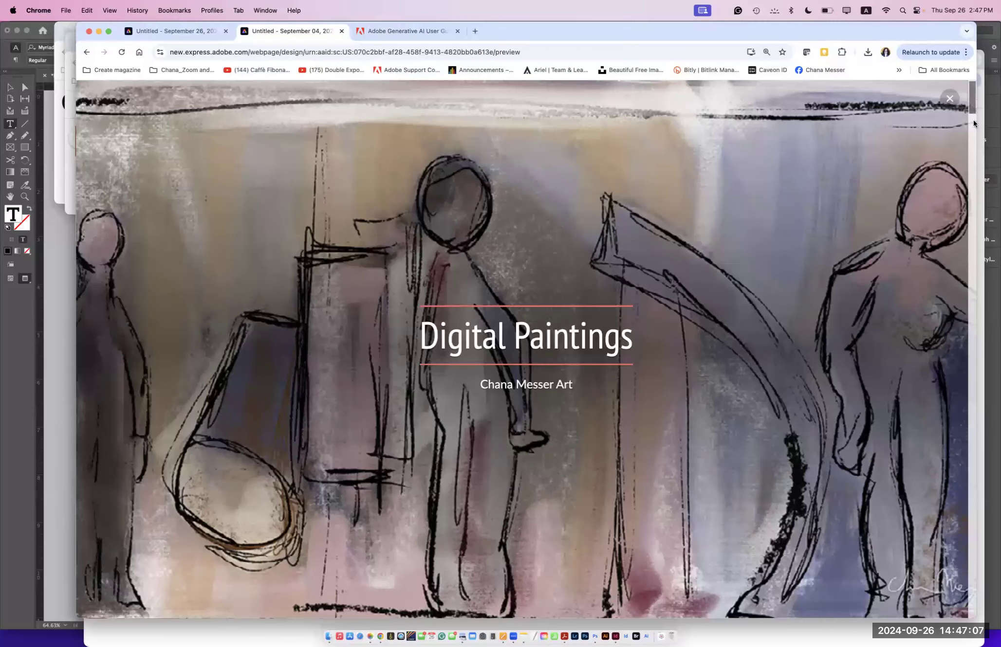
left_click_drag(973, 120, 978, 251)
scroll(960, 315, "down", 10)
scroll(959, 319, "down", 15)
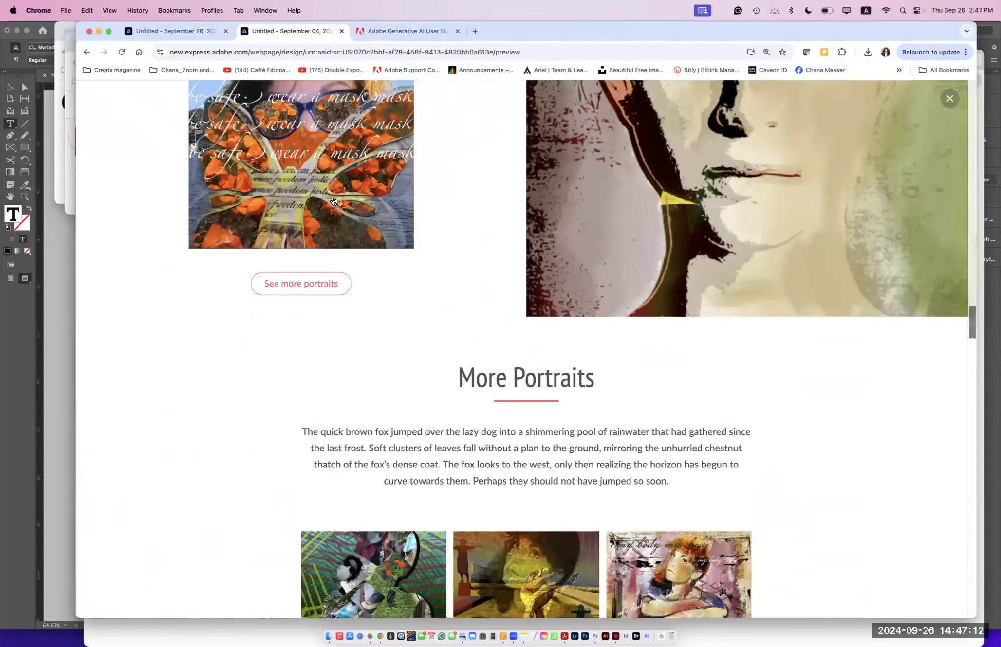
left_click(281, 284)
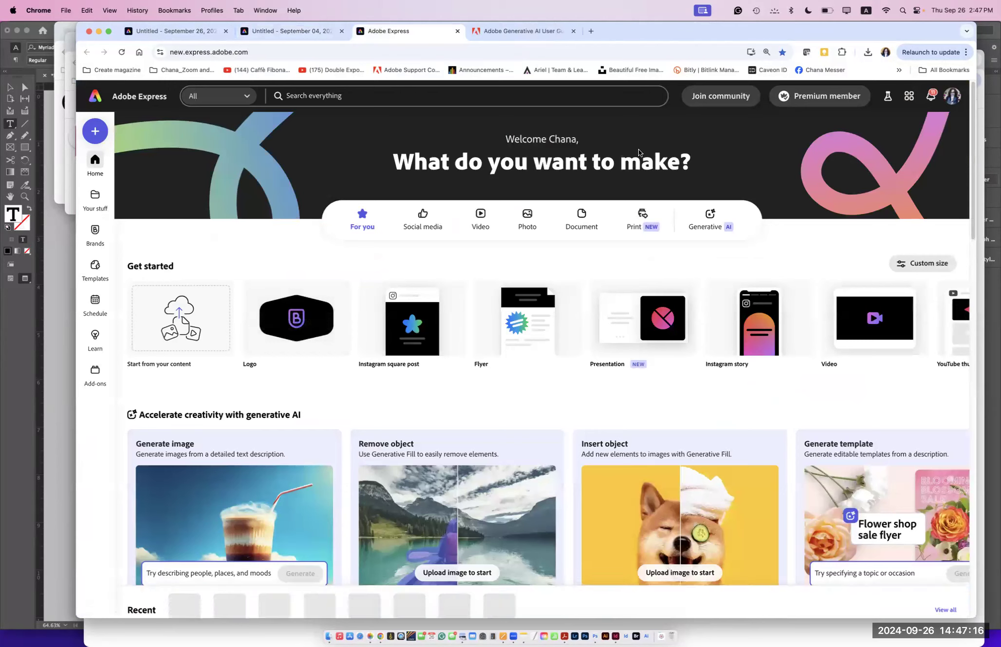
Step: Move the overlapping Chrome windows out of the way and bring the Digital Paintings webpage preview back to the front
left_click_drag(727, 37, 710, 157)
left_click(704, 148)
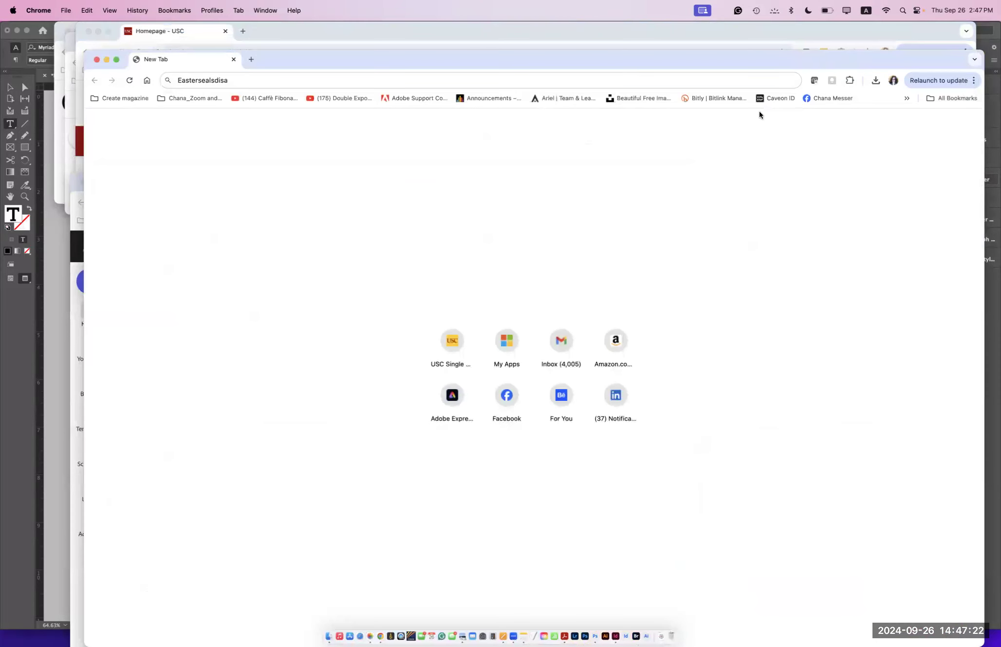
left_click(785, 33)
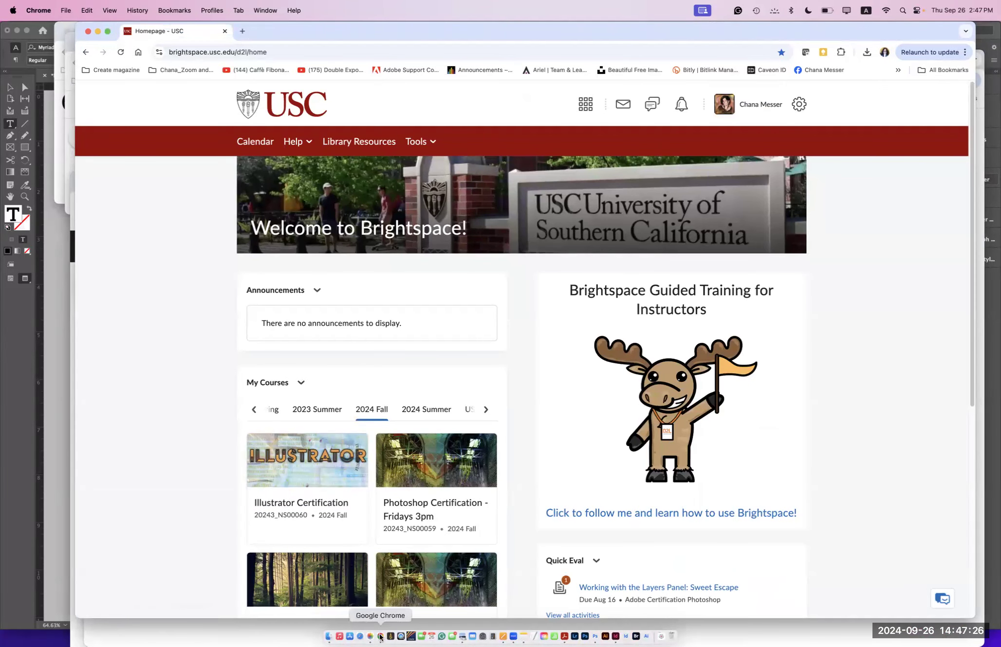
left_click(57, 233)
left_click(230, 160)
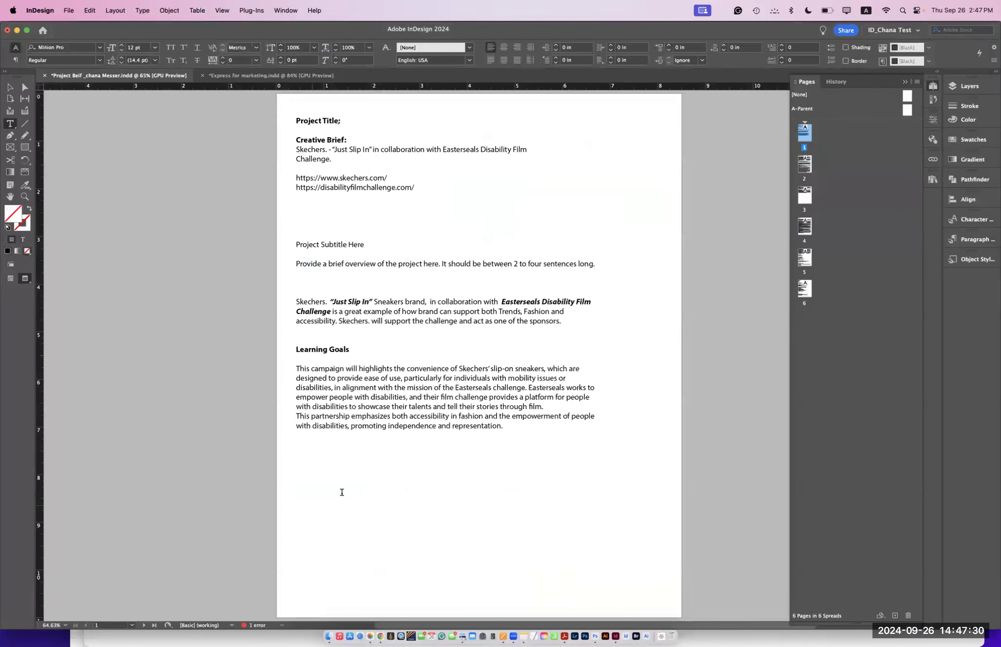
left_click(380, 636)
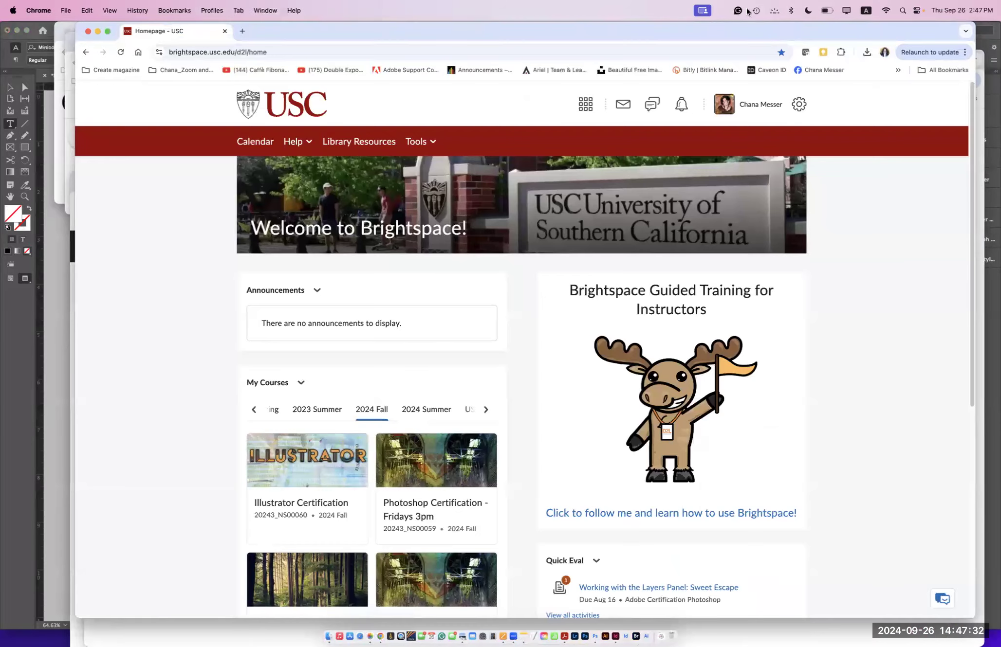
left_click_drag(778, 27, 695, 270)
left_click(702, 181)
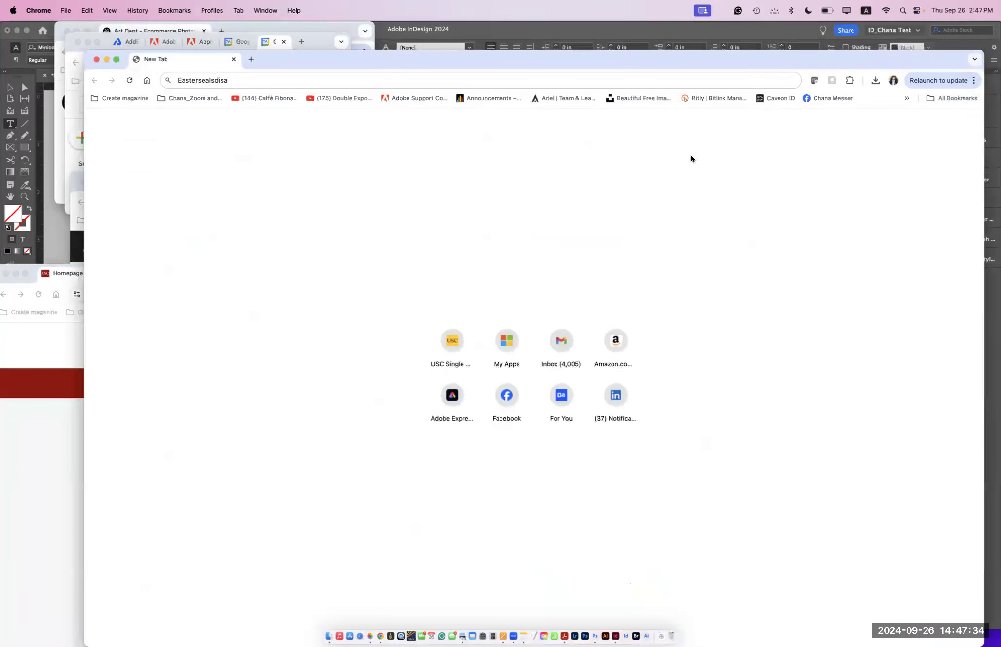
left_click_drag(676, 62, 609, 506)
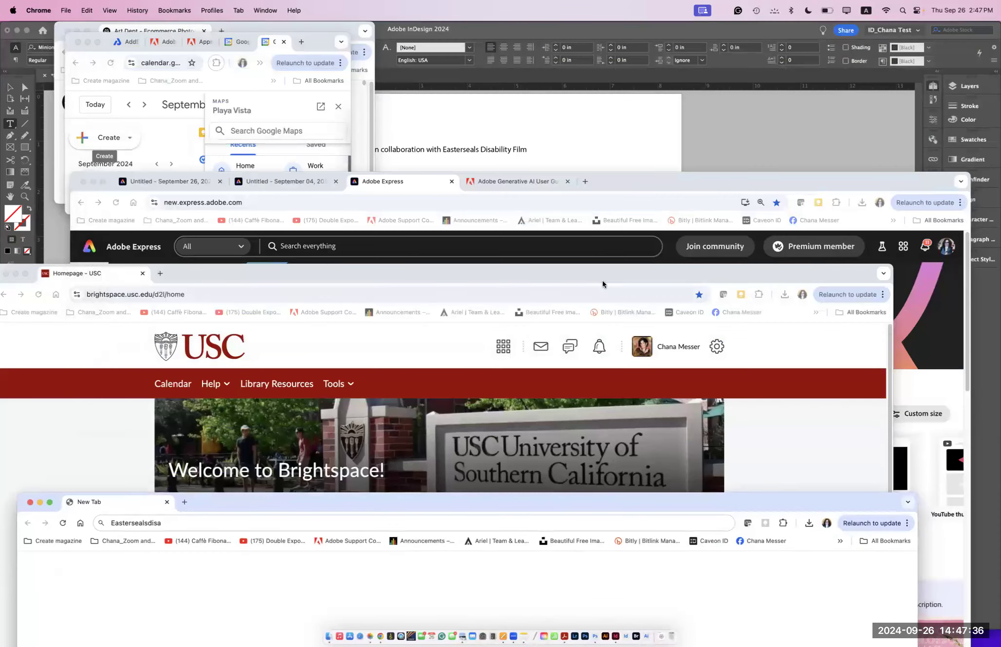
left_click(402, 184)
left_click(304, 183)
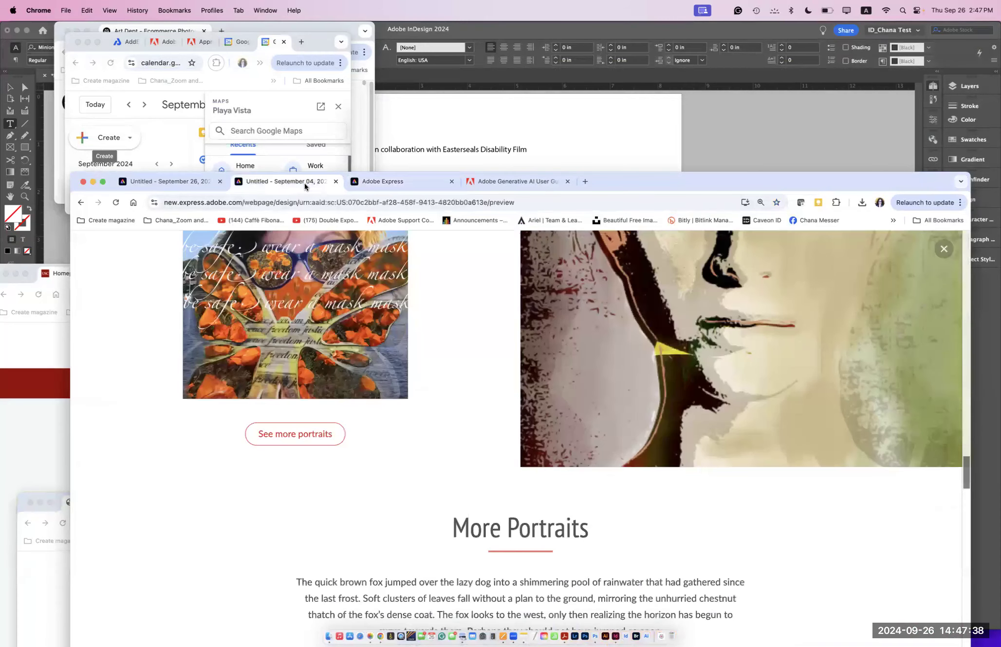
left_click_drag(633, 182, 630, 19)
Step: Open the More Portraits photo grid at full size in the preview and go through its images to the last one
left_click_drag(960, 331, 957, 354)
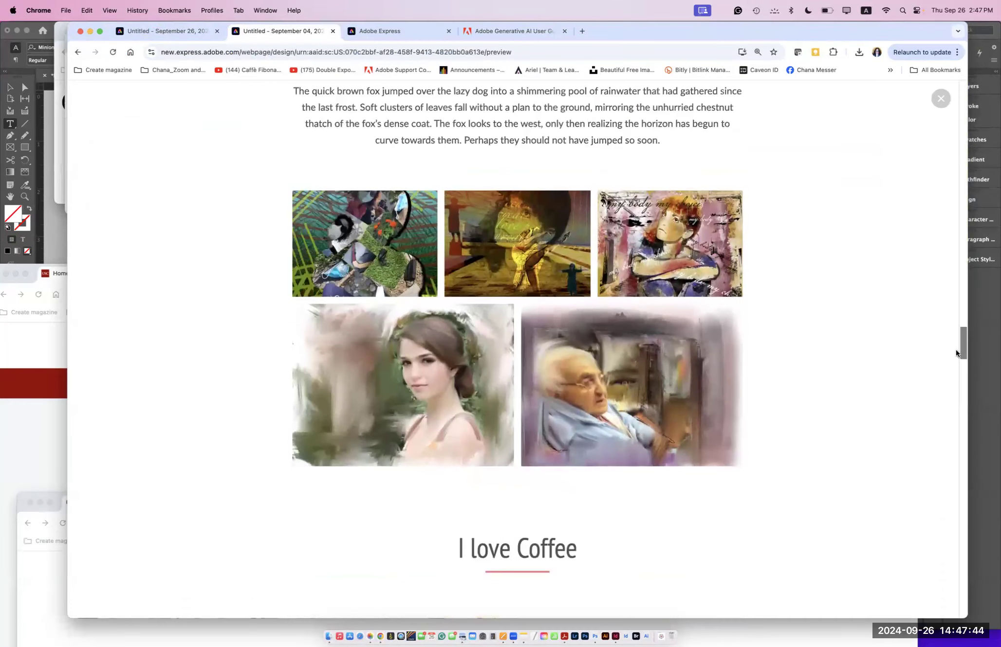
left_click(336, 227)
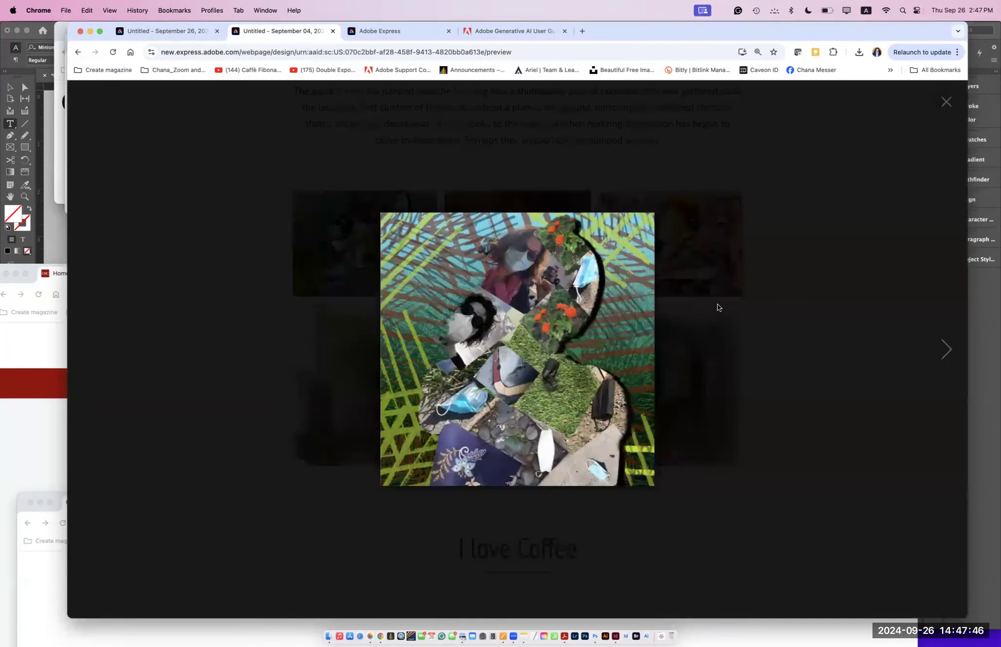
left_click(946, 352)
left_click(946, 351)
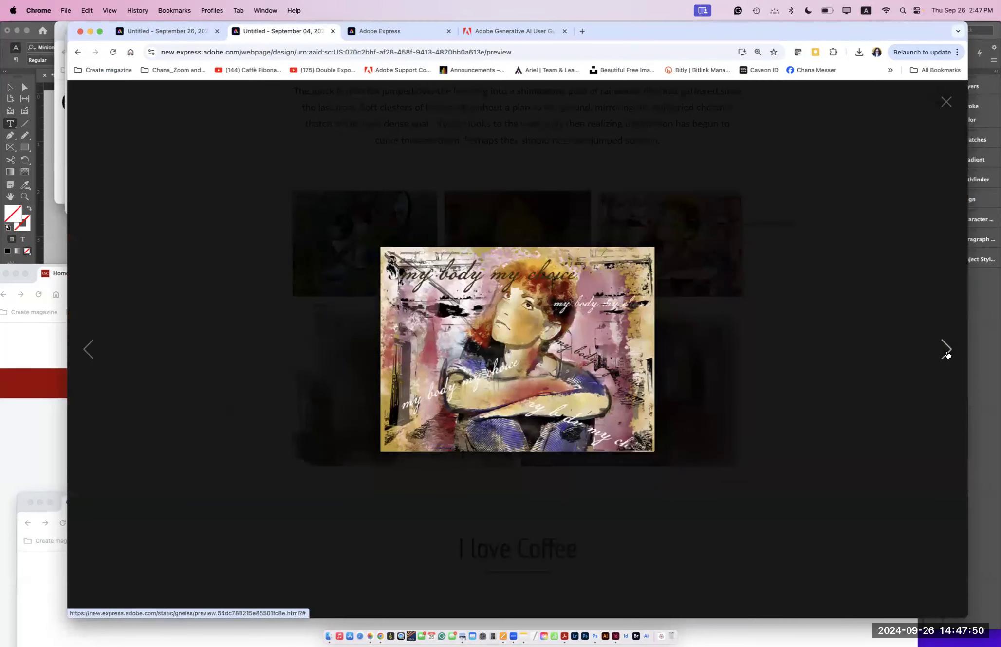
left_click(946, 351)
left_click(946, 352)
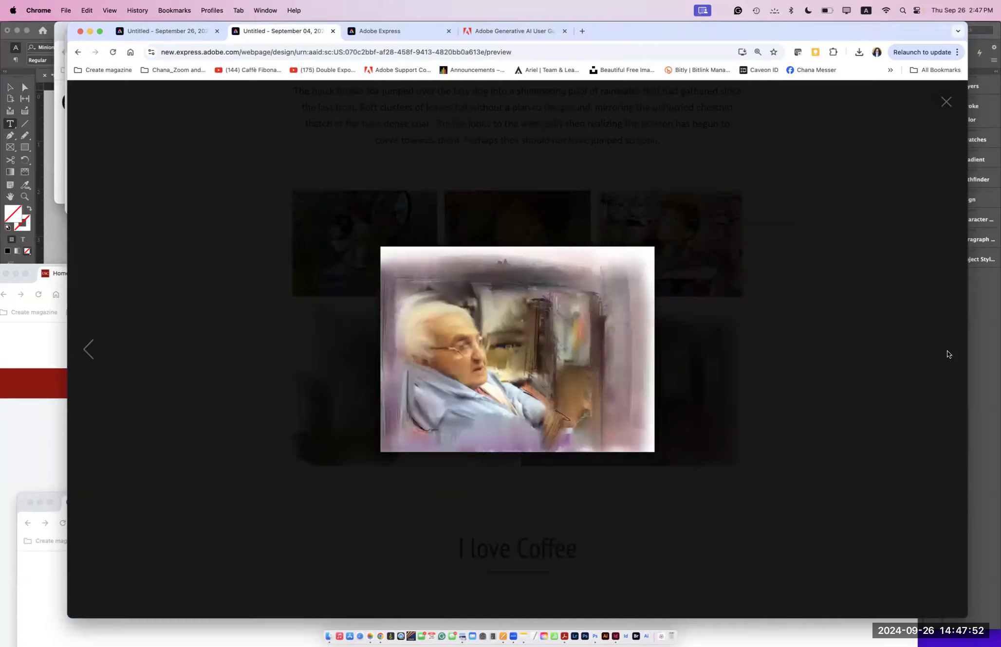
left_click(947, 351)
Step: Preview the rest of the webpage down to the final artwork and back to the cover, exit the preview and return to recent files
left_click_drag(962, 346, 894, 611)
scroll(860, 525, "up", 10)
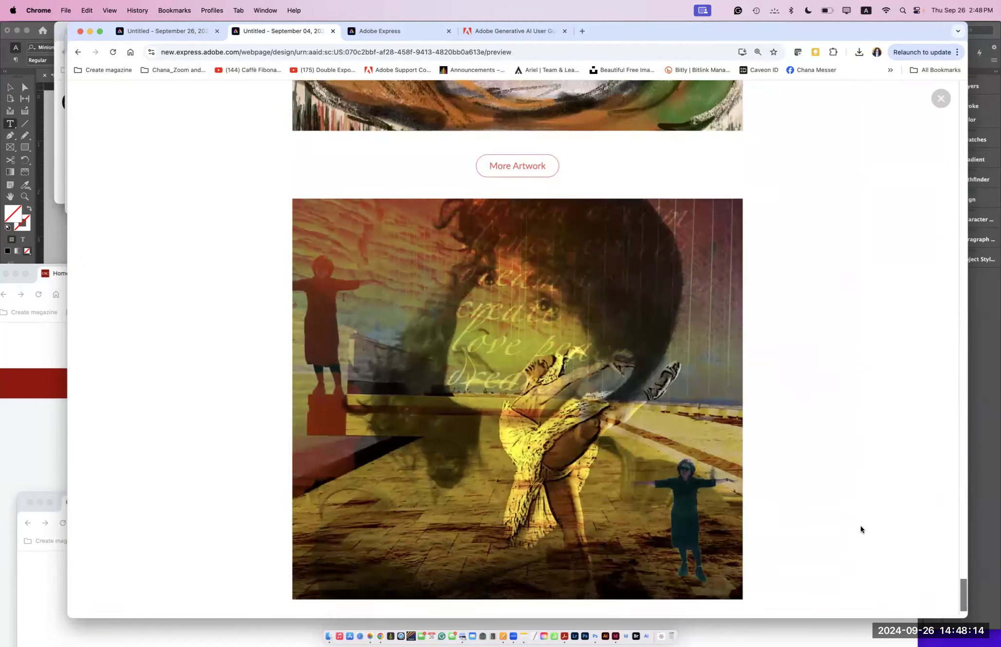
scroll(830, 265, "up", 20)
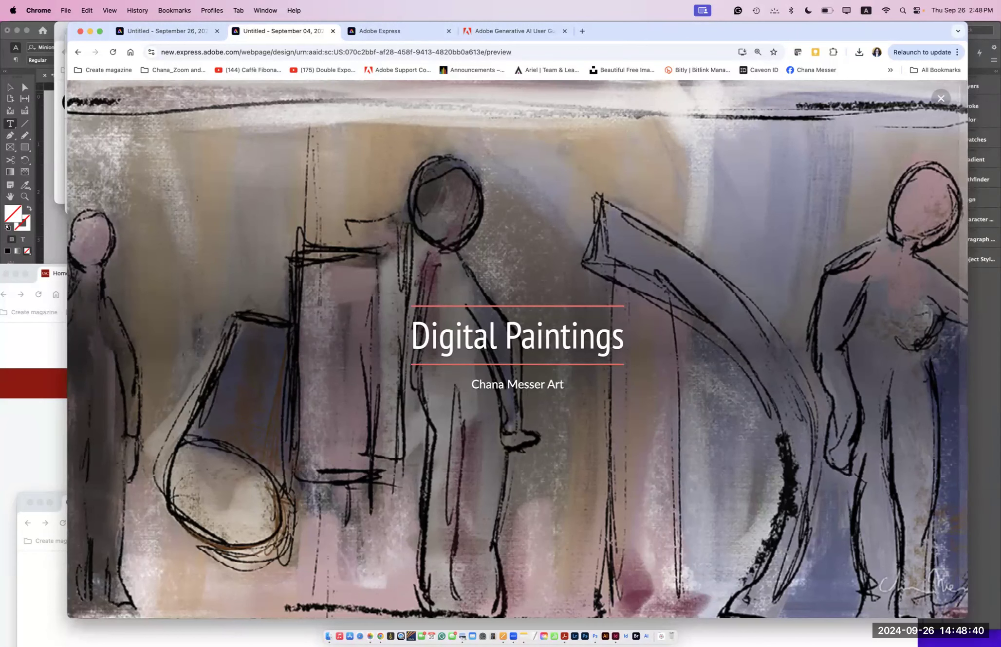
left_click(940, 98)
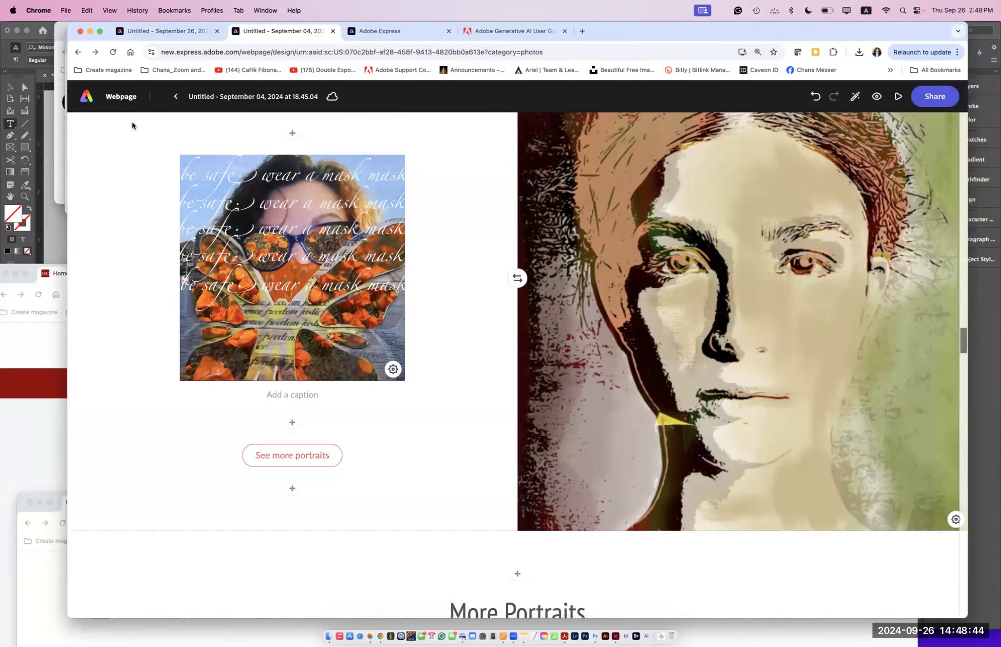
left_click(80, 55)
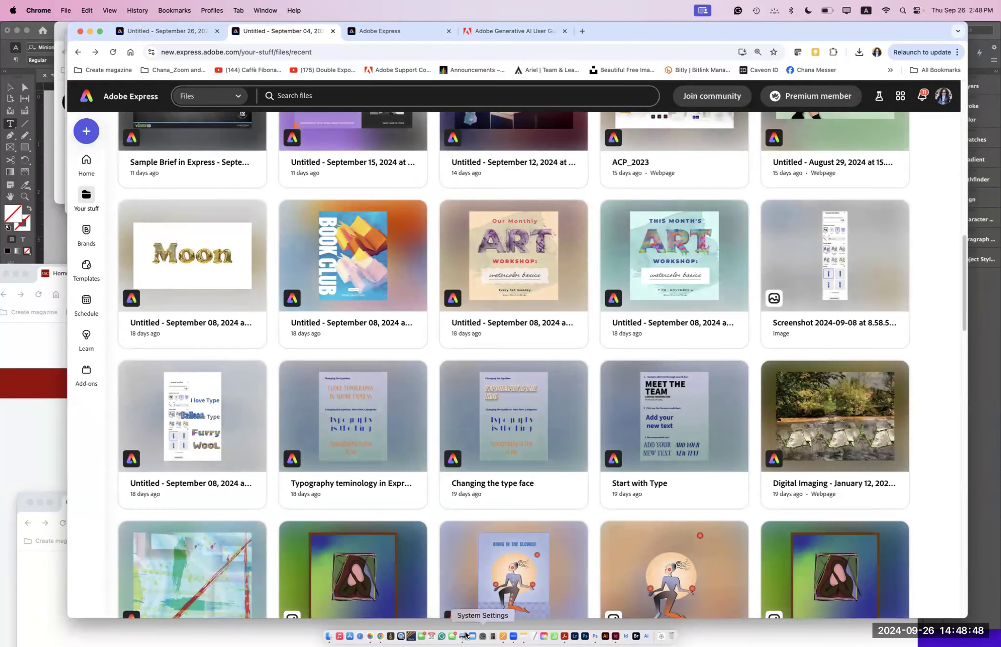
Step: Switch to the Notes app, search the notes for "Express" and open the Marketing General Assembly note
left_click(524, 635)
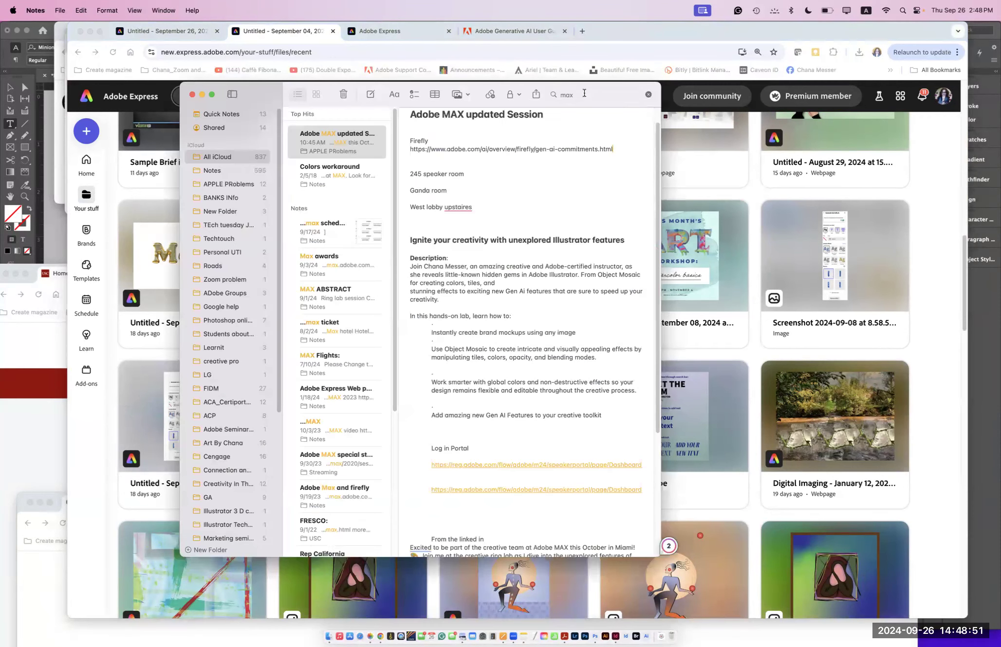
left_click(584, 93)
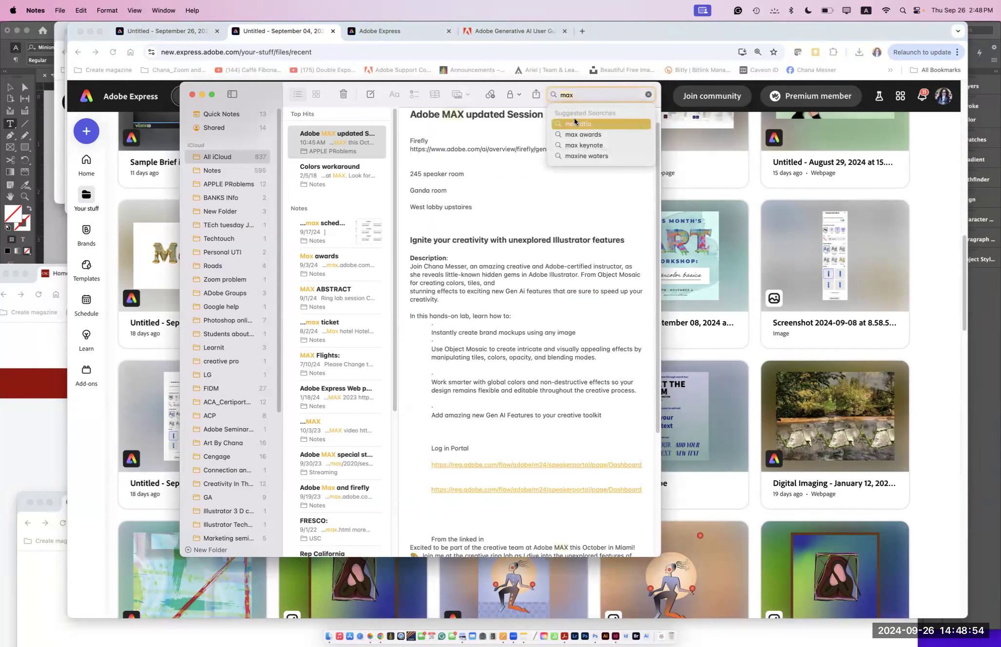
type("Express")
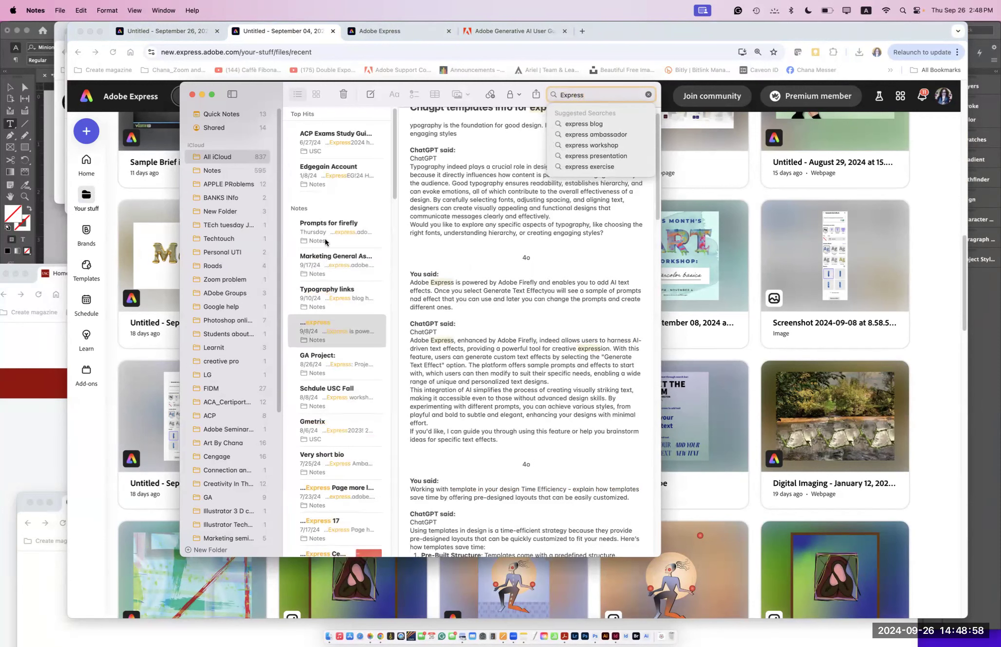
left_click(324, 264)
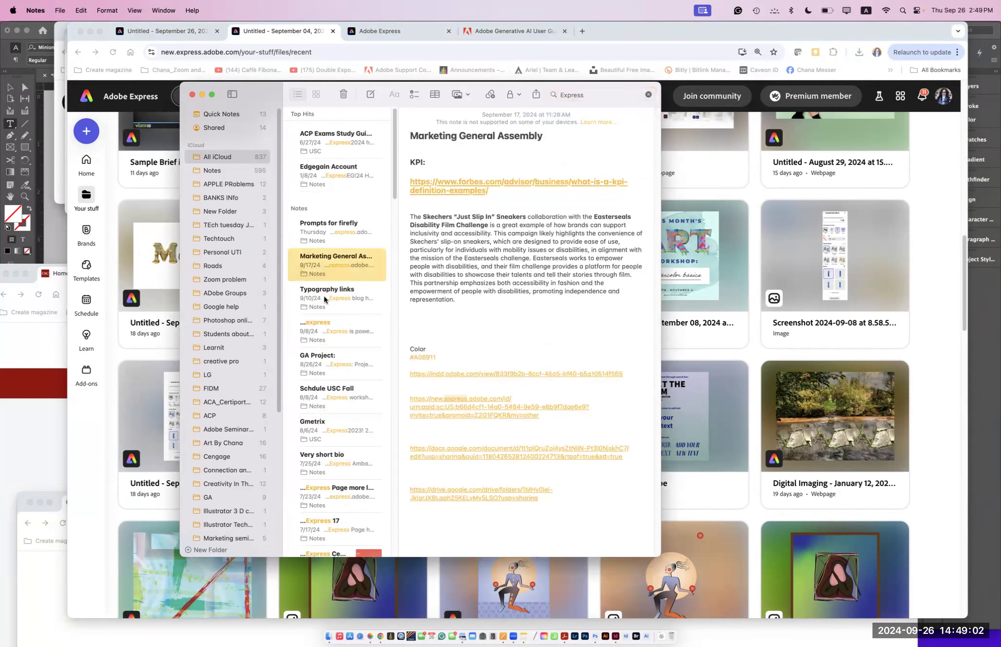
Step: Look through the found notes from the ChatGPT templates note down to the Adobe Express Page more links note
left_click(329, 335)
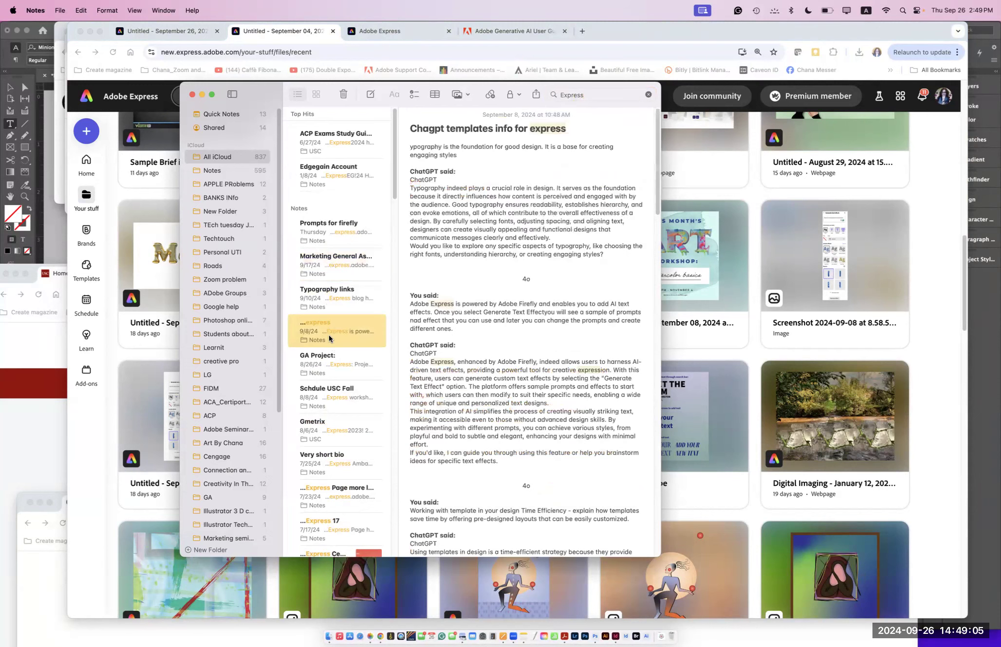
left_click(327, 363)
left_click(332, 398)
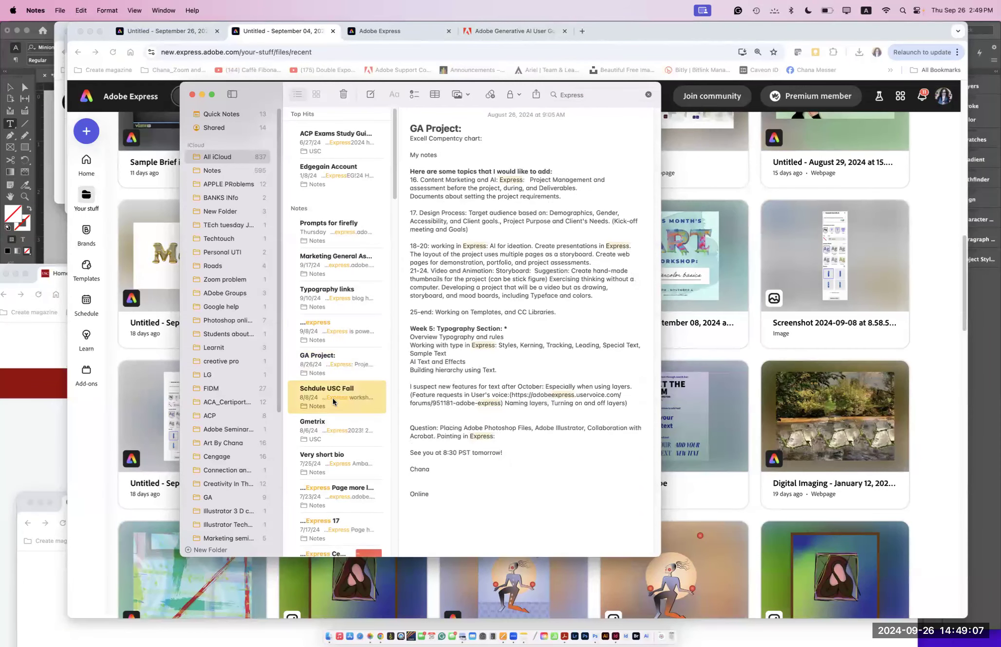
left_click(330, 424)
left_click(329, 454)
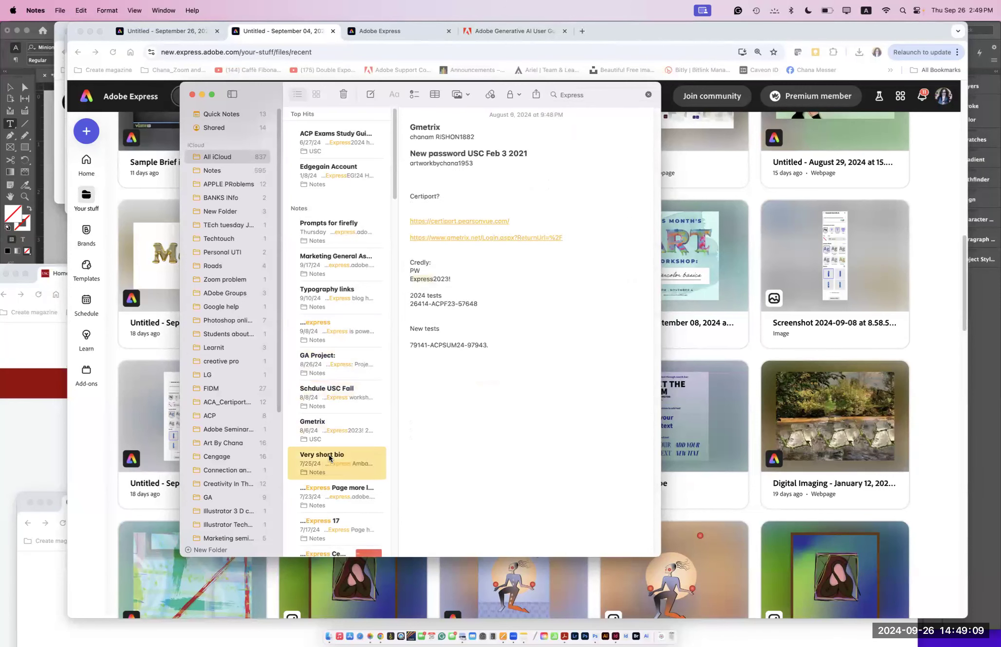
left_click(329, 490)
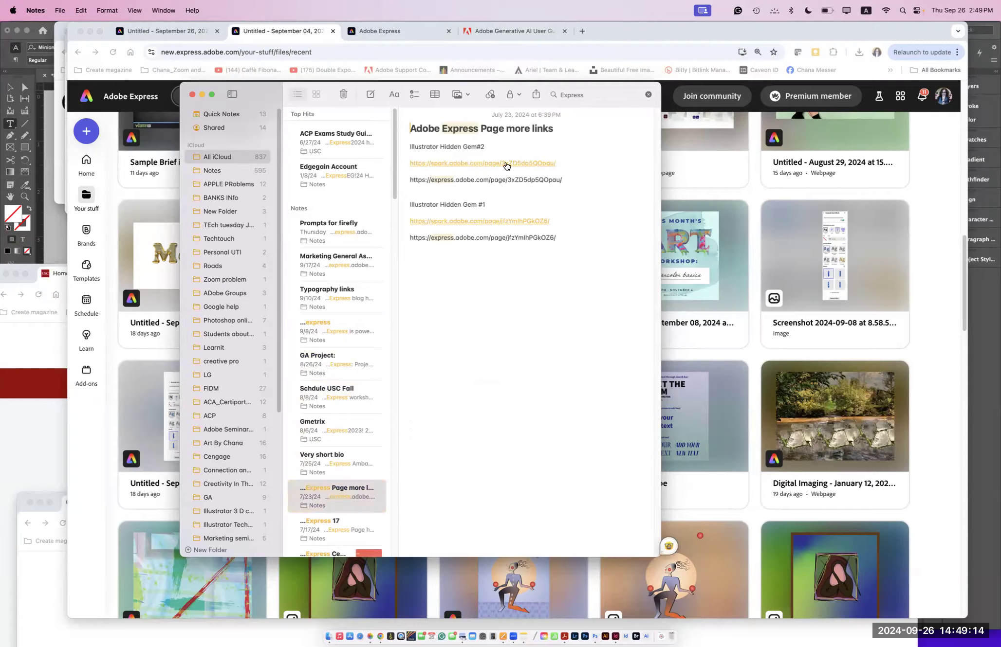
Step: Open the first Illustrator Hidden Gem#2 link from the note and view the webpage down to its closing contact section
left_click(506, 166)
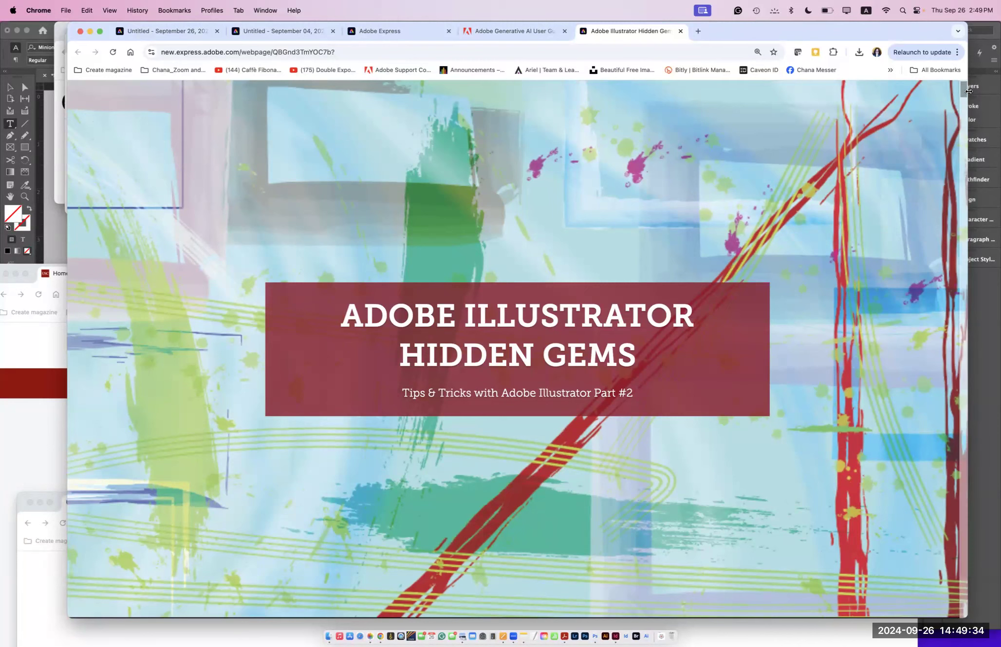
mouse_move(962, 93)
left_mouse_down()
mouse_move(958, 234)
mouse_move(942, 311)
mouse_move(908, 357)
mouse_move(902, 536)
mouse_move(855, 604)
left_mouse_up()
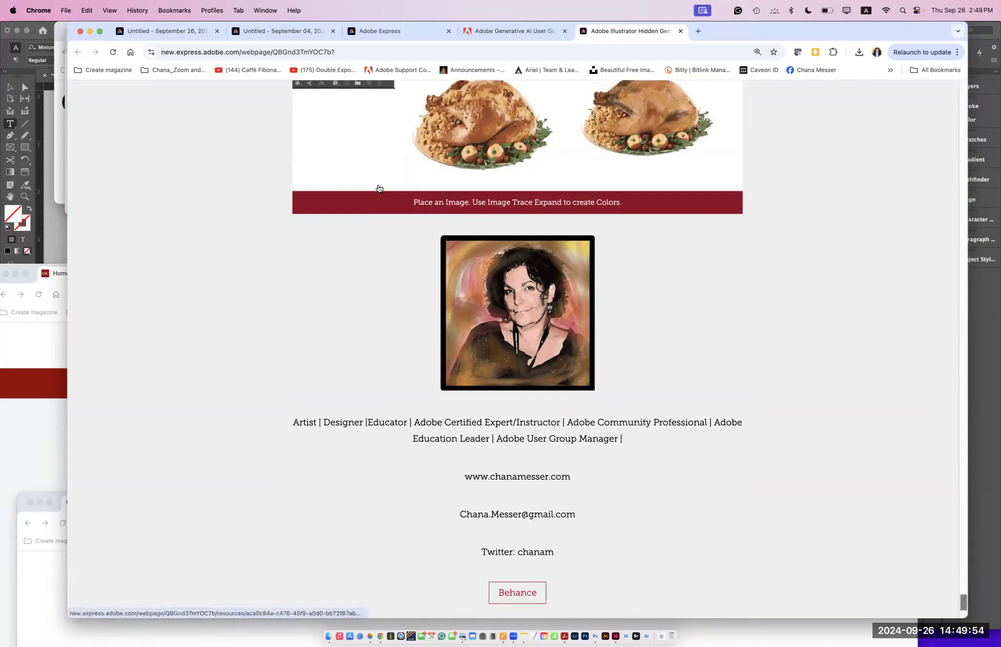
scroll(378, 188, "up", 1)
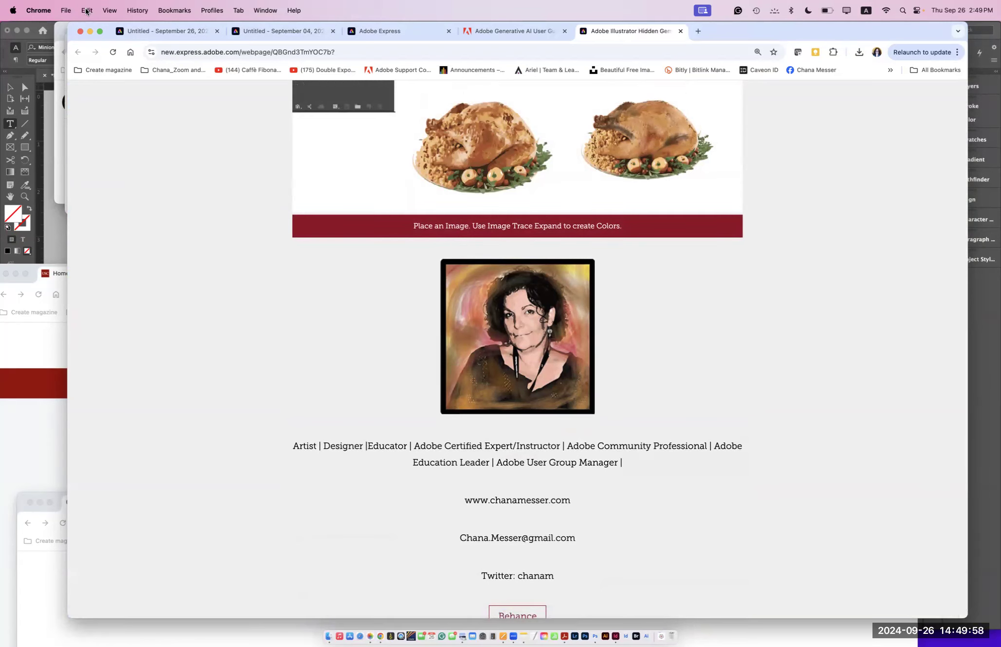
Step: Print the whole Adobe Illustrator Hidden Gems webpage to a PDF and save it on the Desktop
left_click(67, 10)
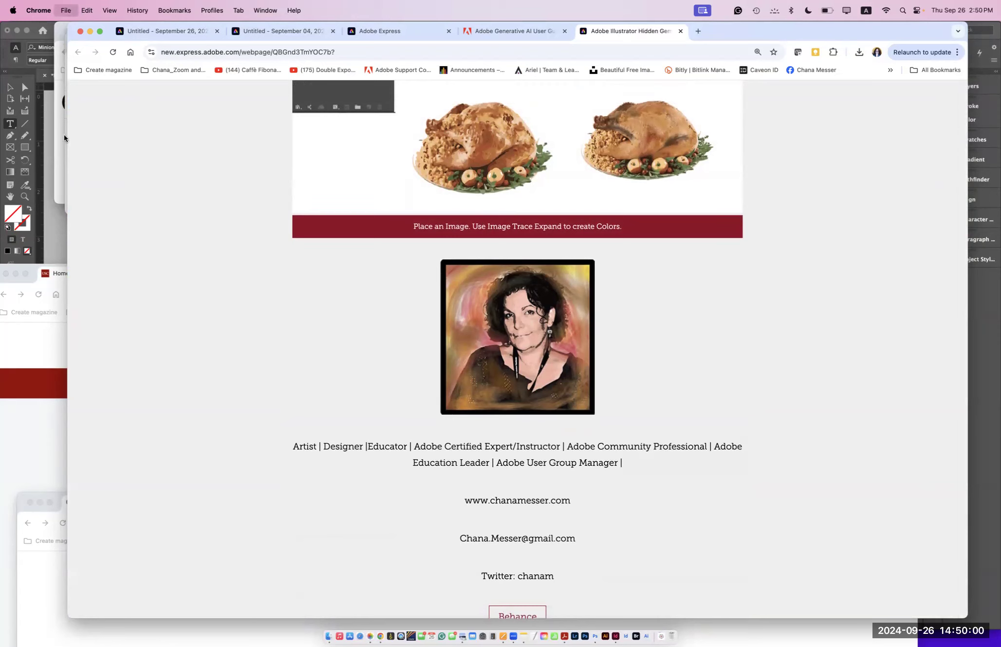
left_click(66, 151)
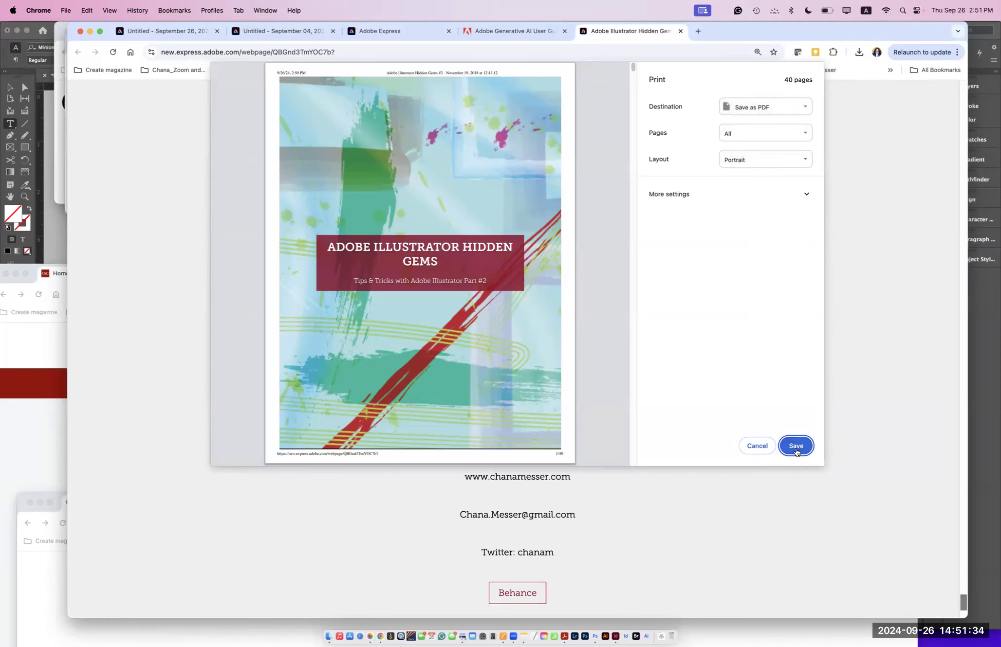
left_click(796, 448)
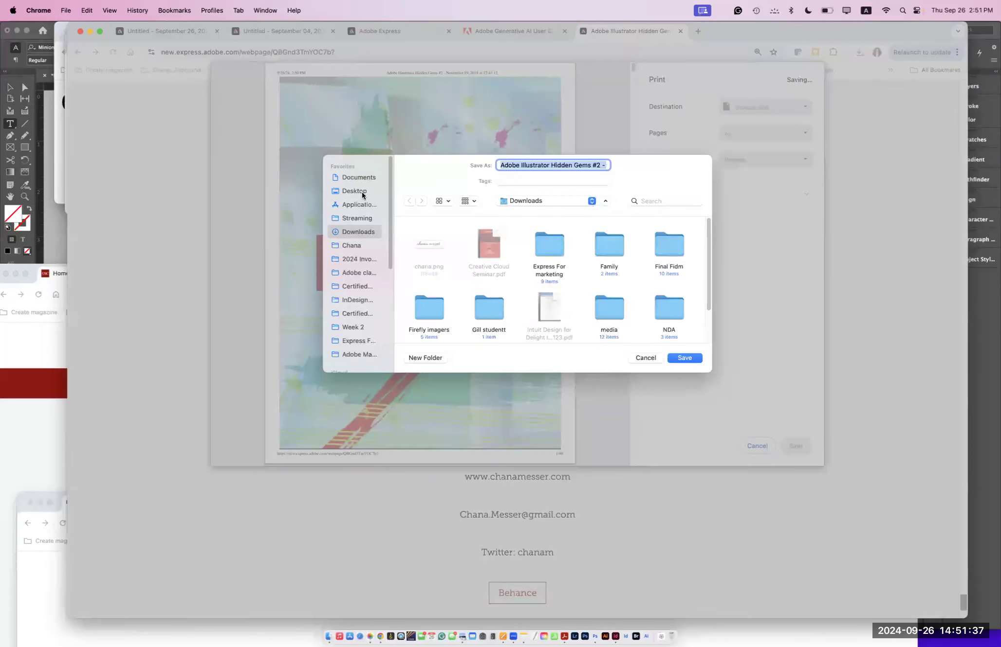
left_click(362, 193)
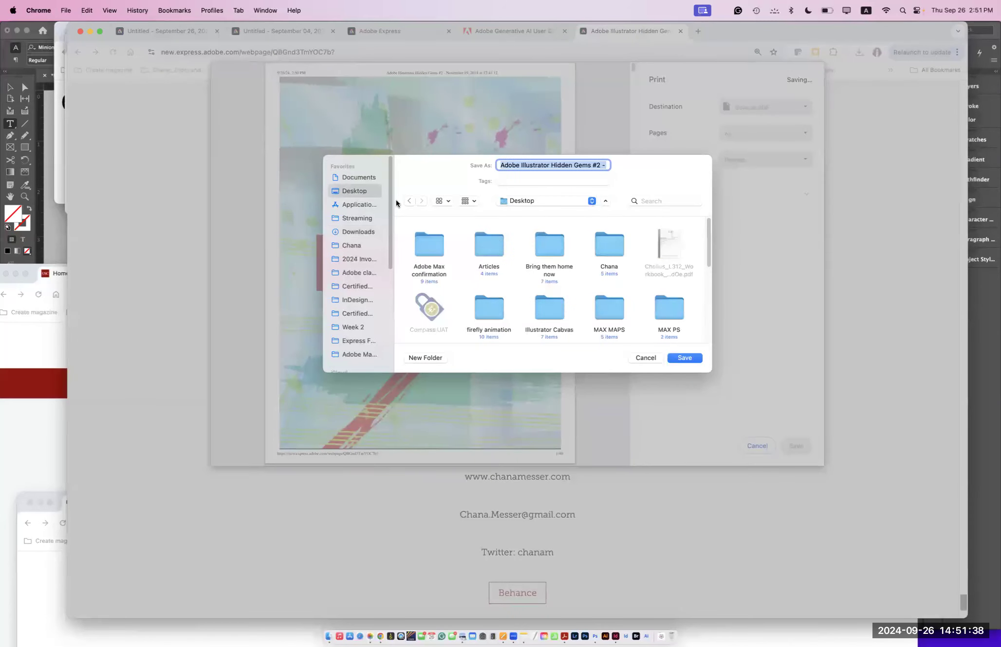
left_click(682, 357)
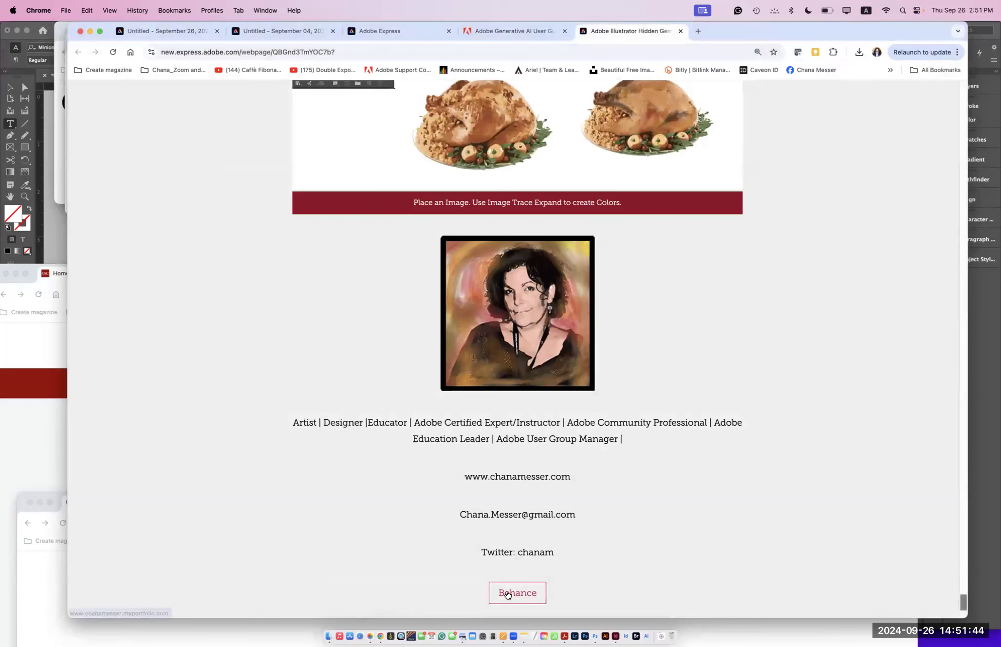
Step: Follow the Behance link at the end of the webpage and view the About Me page of the portfolio site
left_click(507, 594)
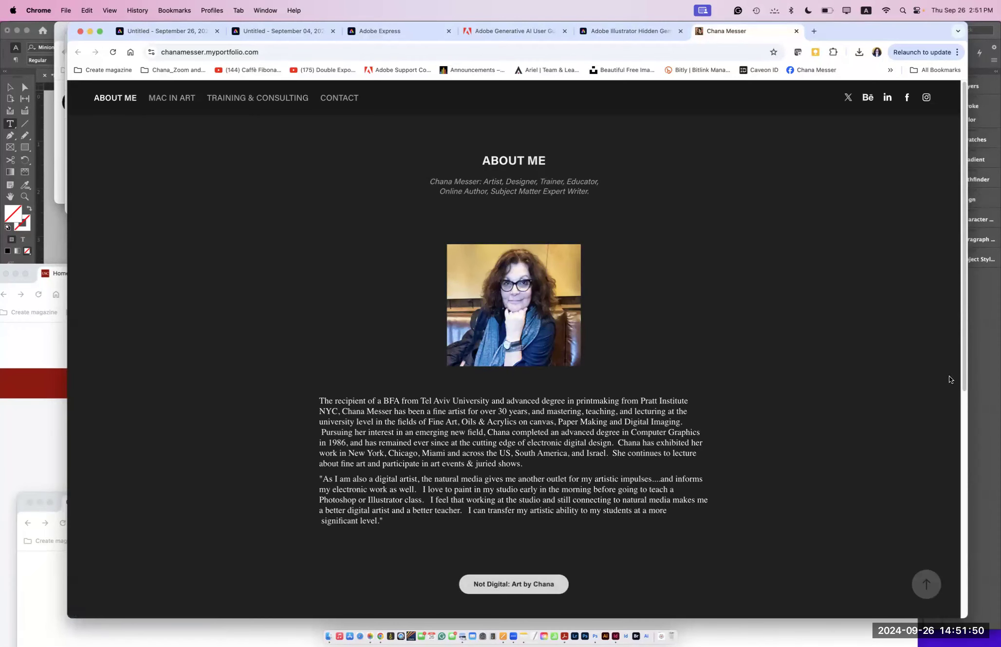
left_click_drag(965, 348, 965, 355)
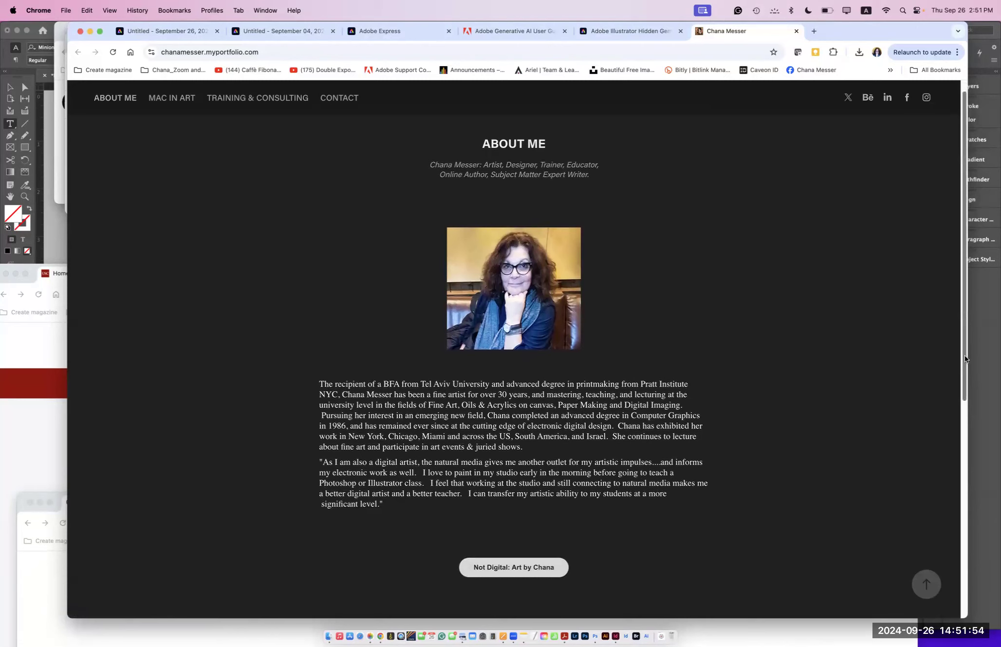
left_click_drag(964, 356, 964, 355)
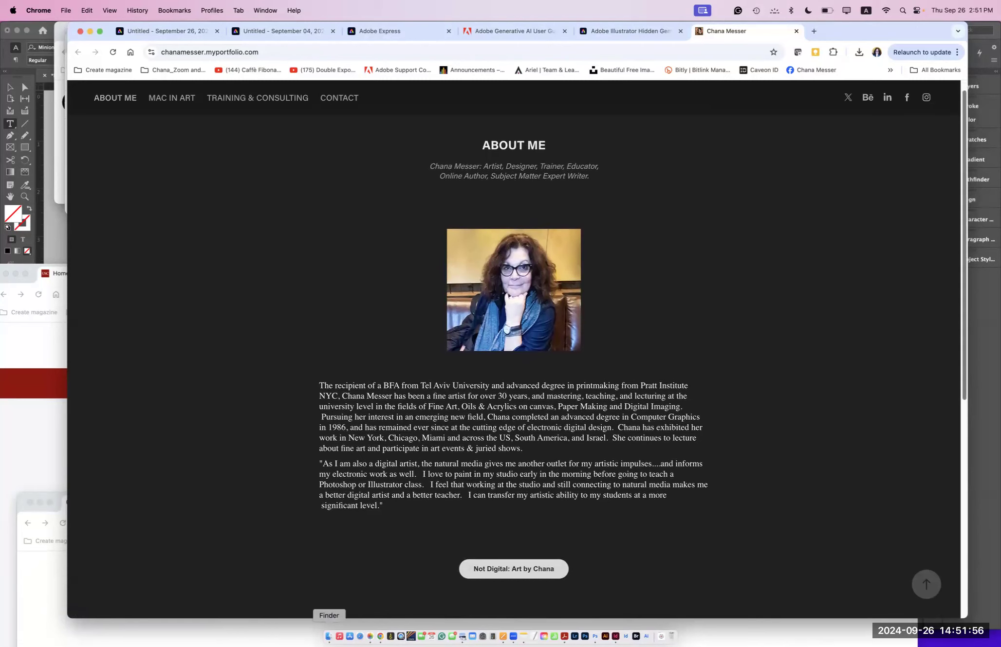
Step: Open a new blank browser tab and place it first in the main Chrome window
left_click(328, 637)
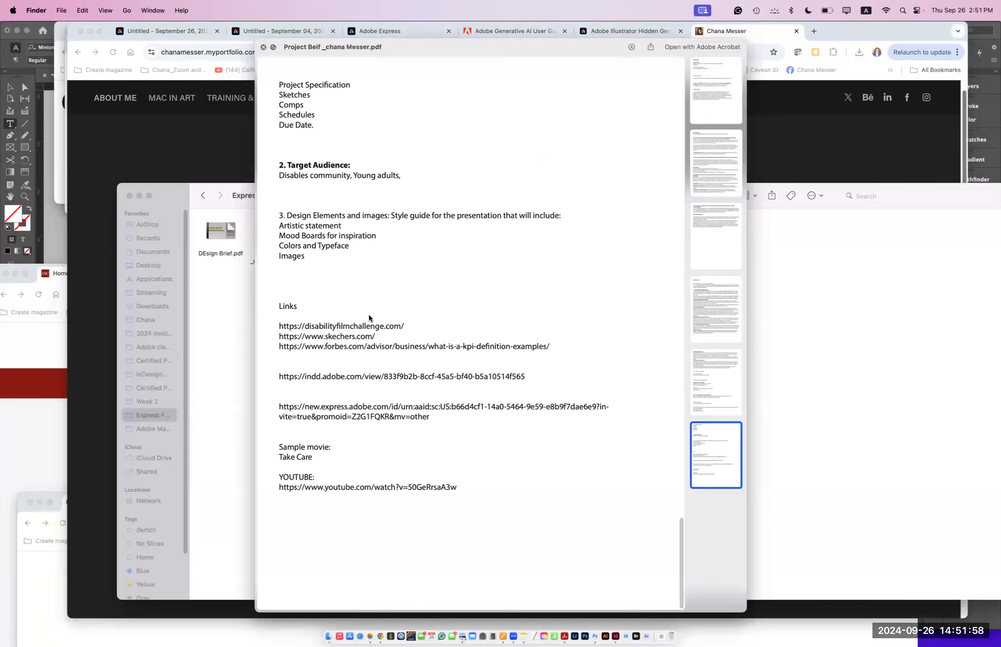
left_click(50, 340)
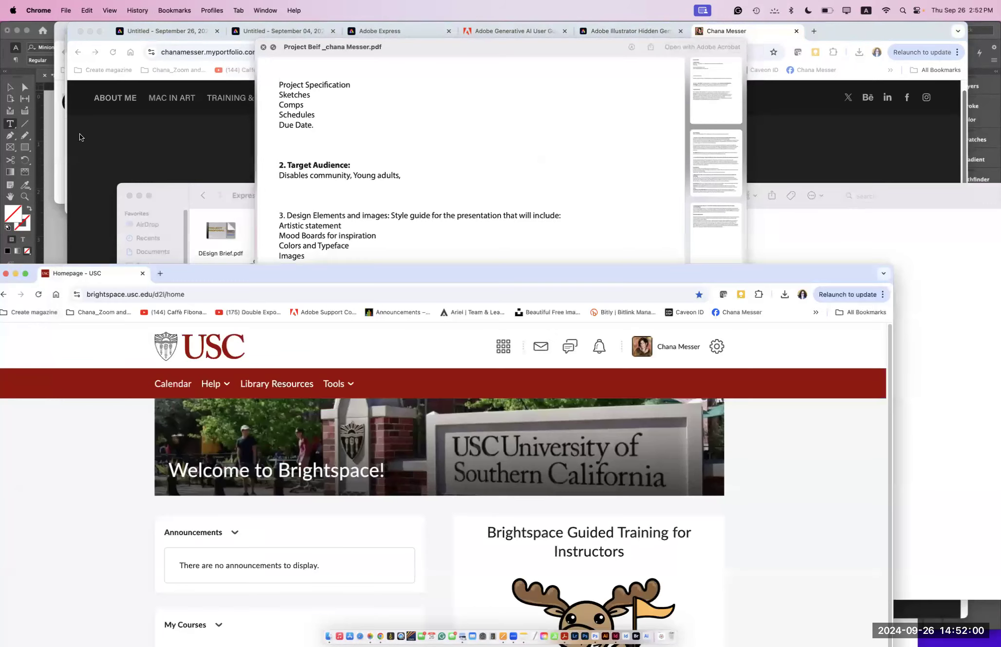
left_click(64, 13)
left_click(69, 42)
left_click_drag(130, 34, 191, 48)
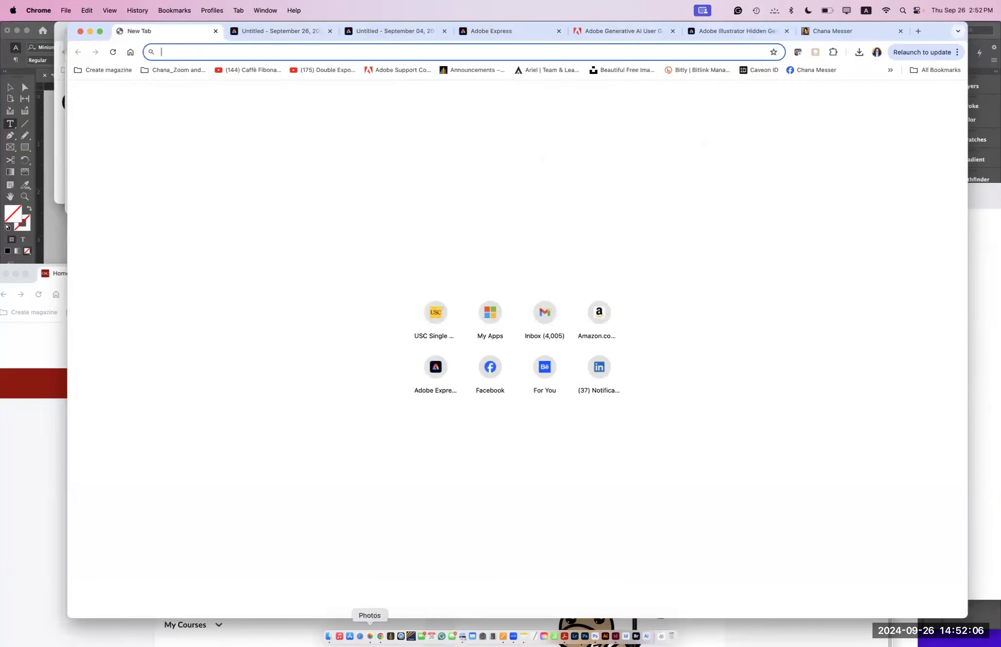
Step: Switch to Finder, hide all other applications, and close the project brief preview and the Express For marketing folder window
left_click(326, 638)
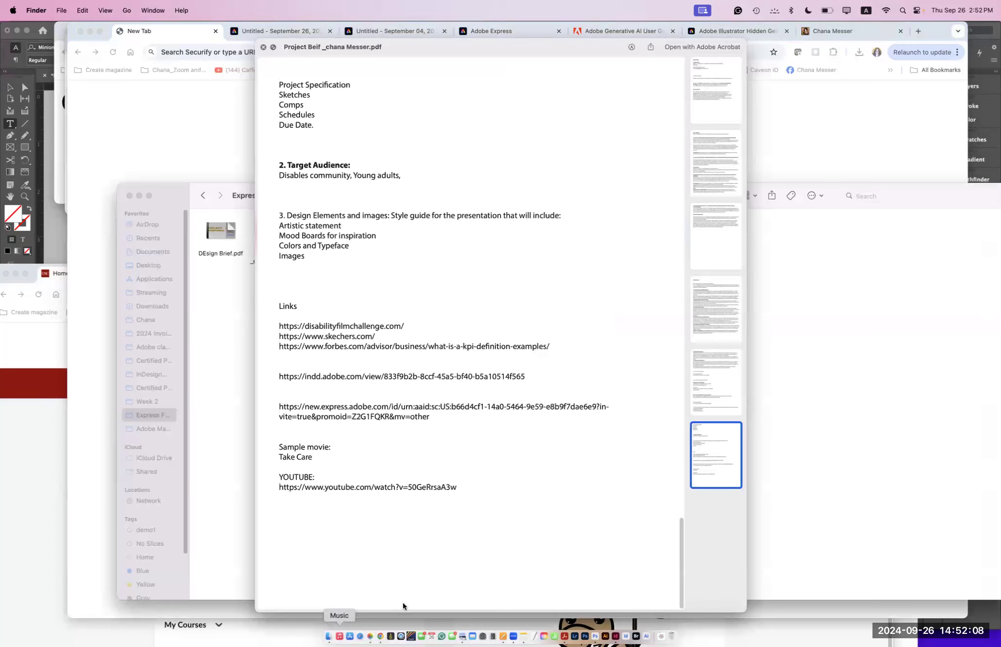
left_click(43, 11)
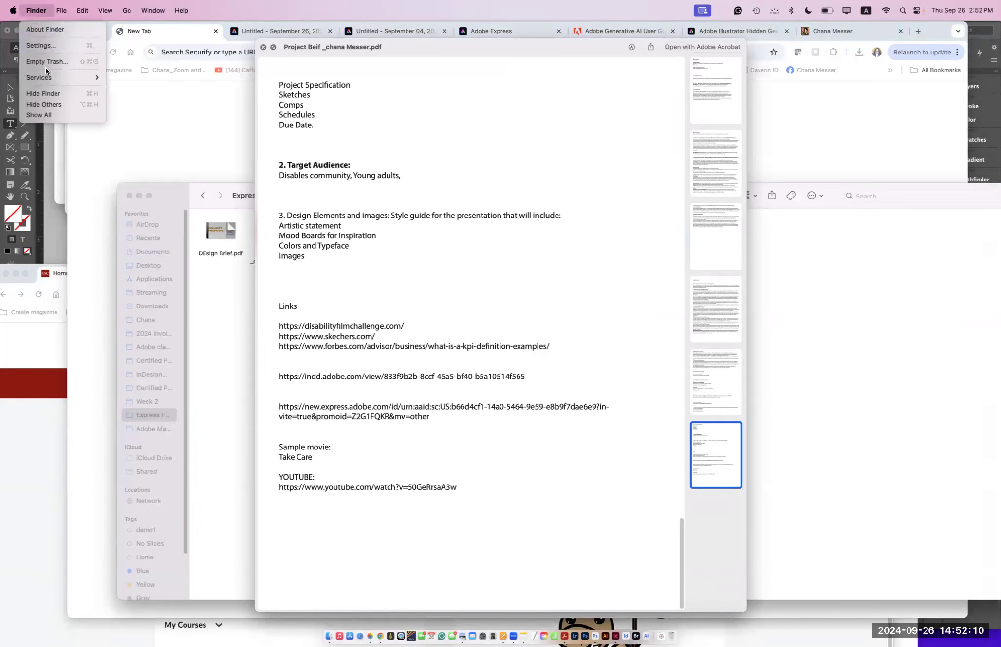
left_click(54, 105)
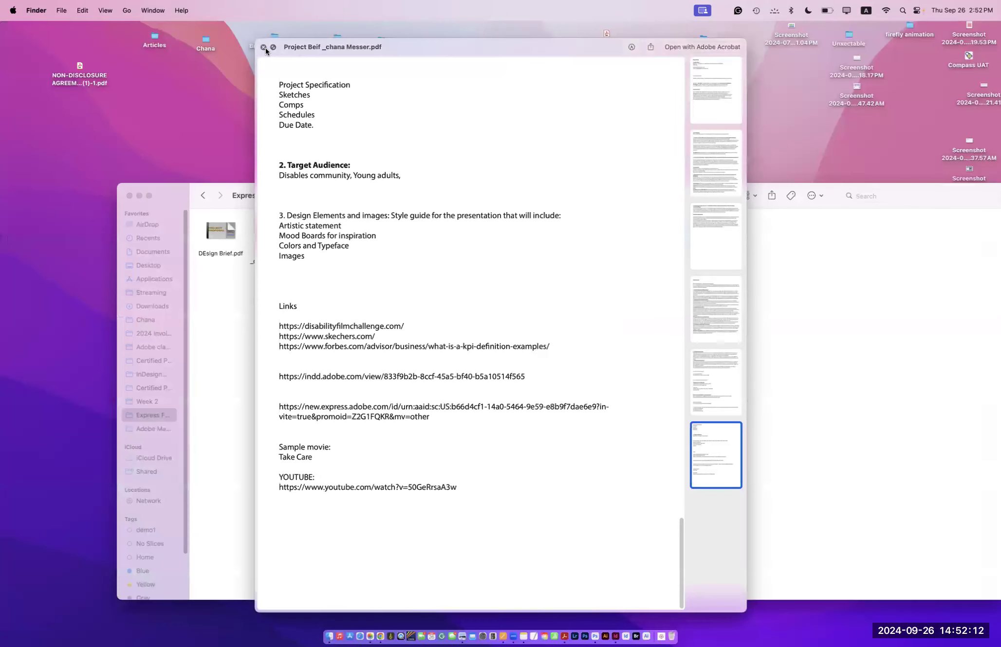
left_click(266, 55)
left_click(130, 196)
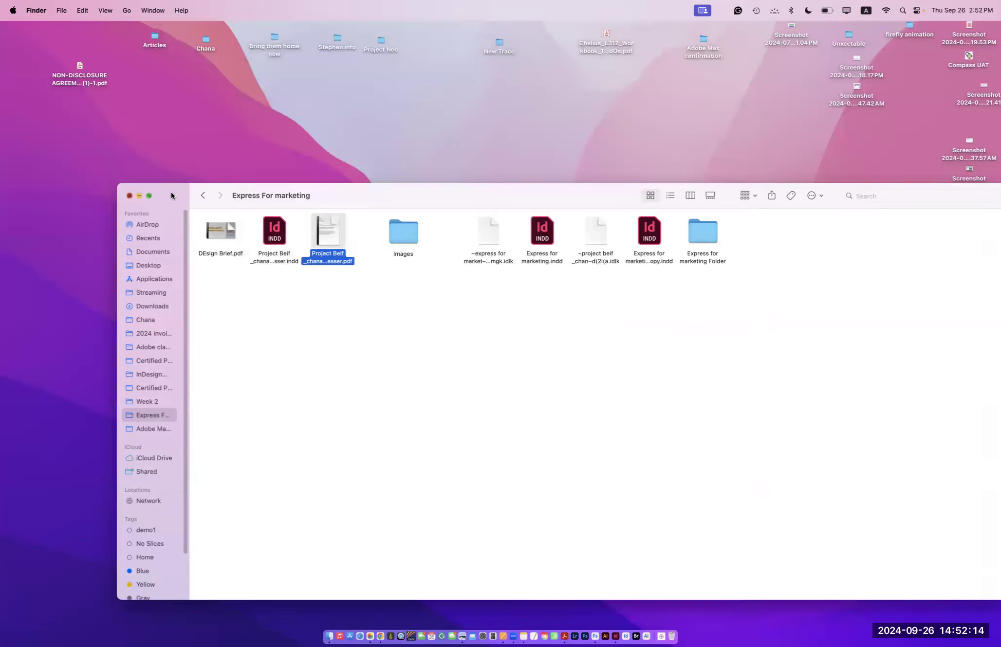
Step: Preview the saved Adobe Illustrator Hidden Gems PDF from the Desktop and go through its pages up to page 14
left_click(969, 538)
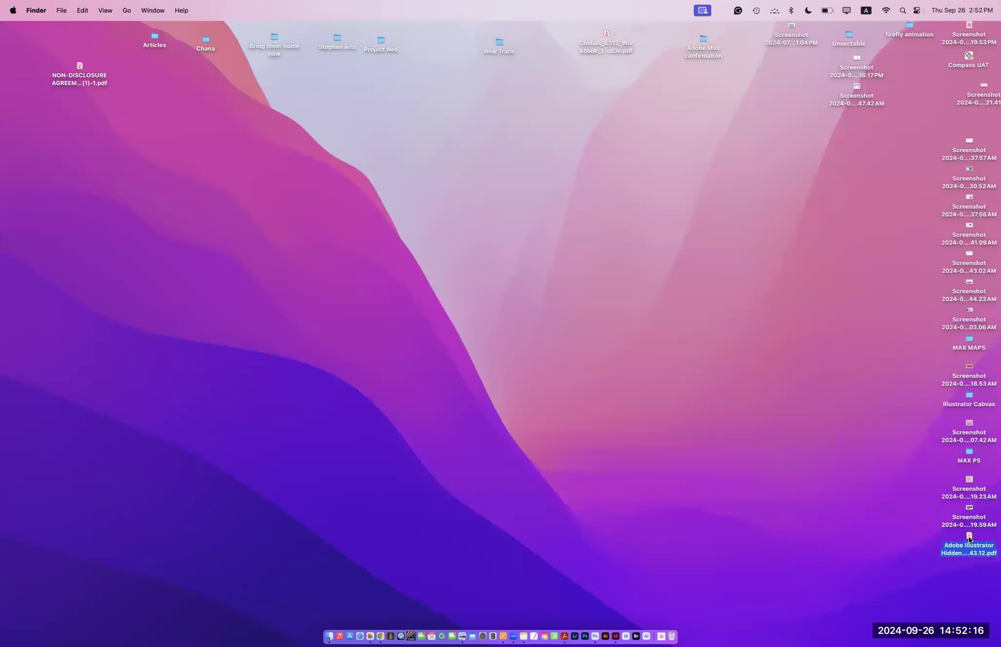
key("space")
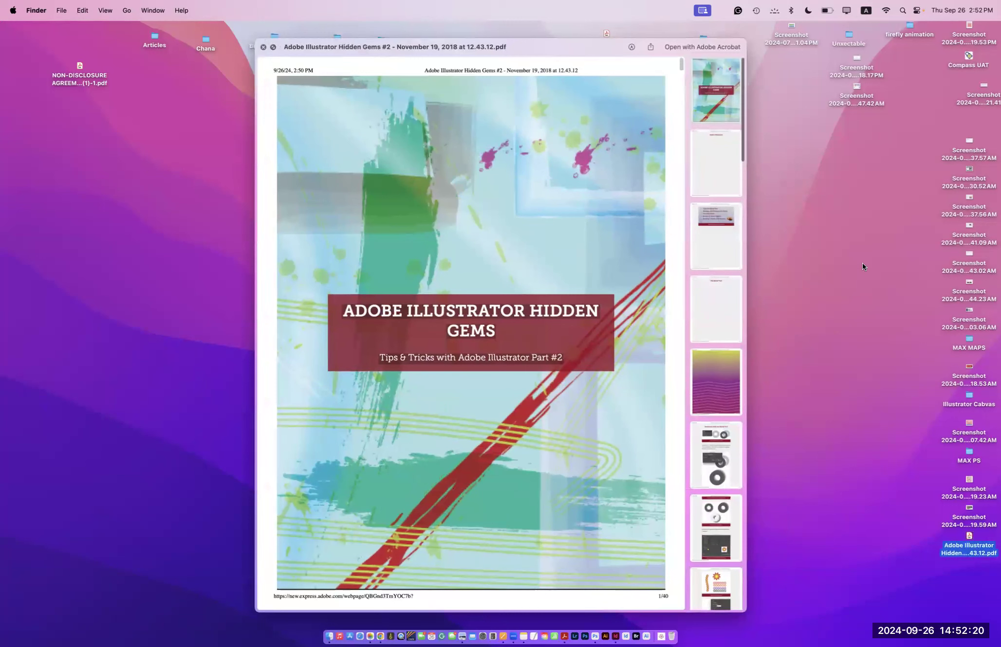
left_click(714, 106)
left_click(722, 155)
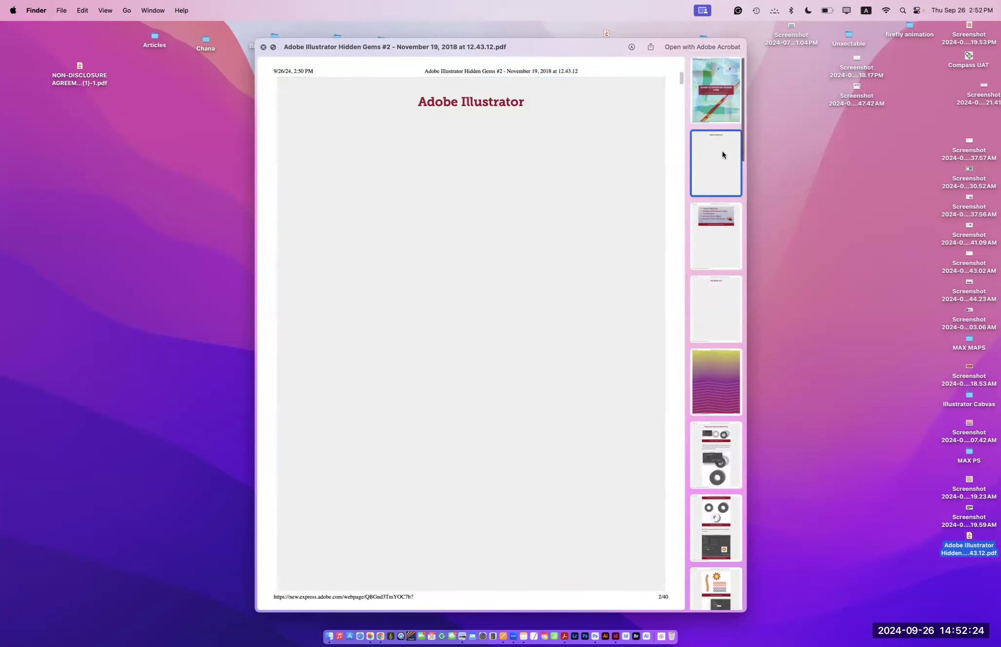
left_click(725, 222)
left_click(727, 324)
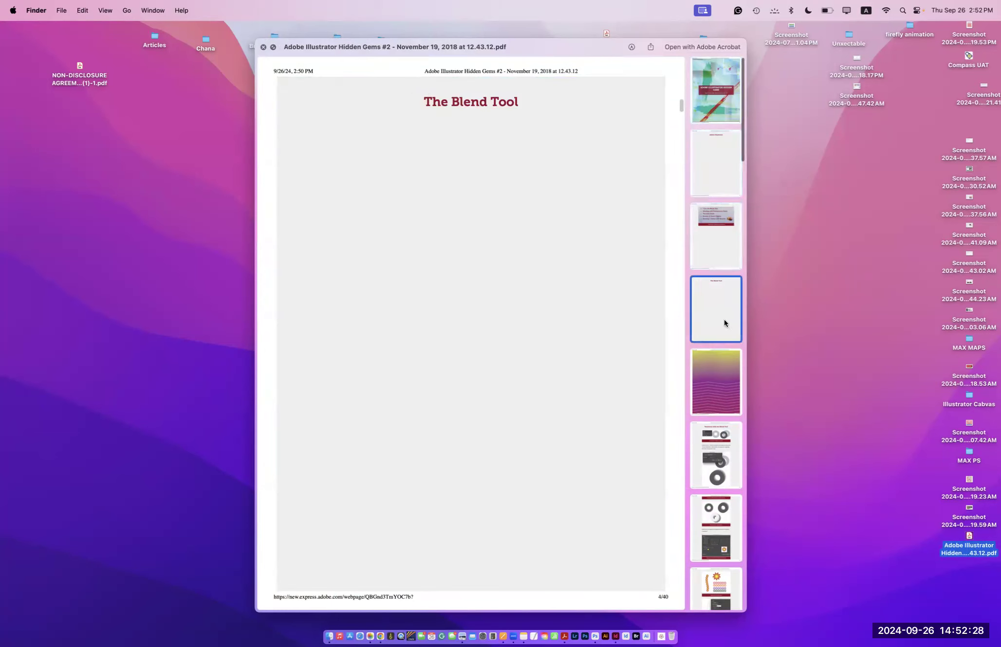
left_click(720, 394)
left_click(709, 453)
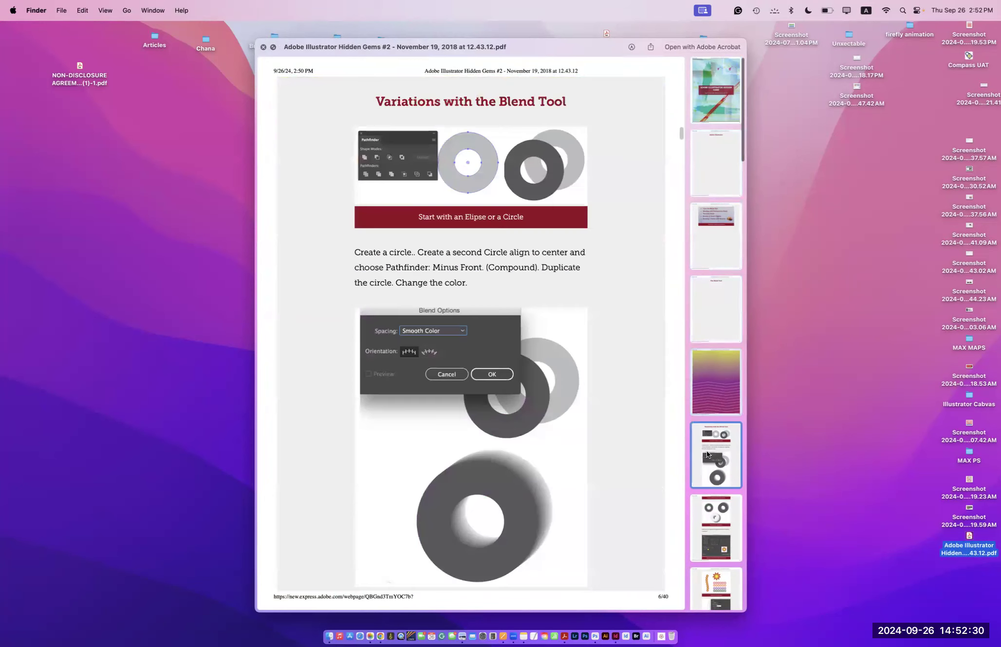
left_click(704, 539)
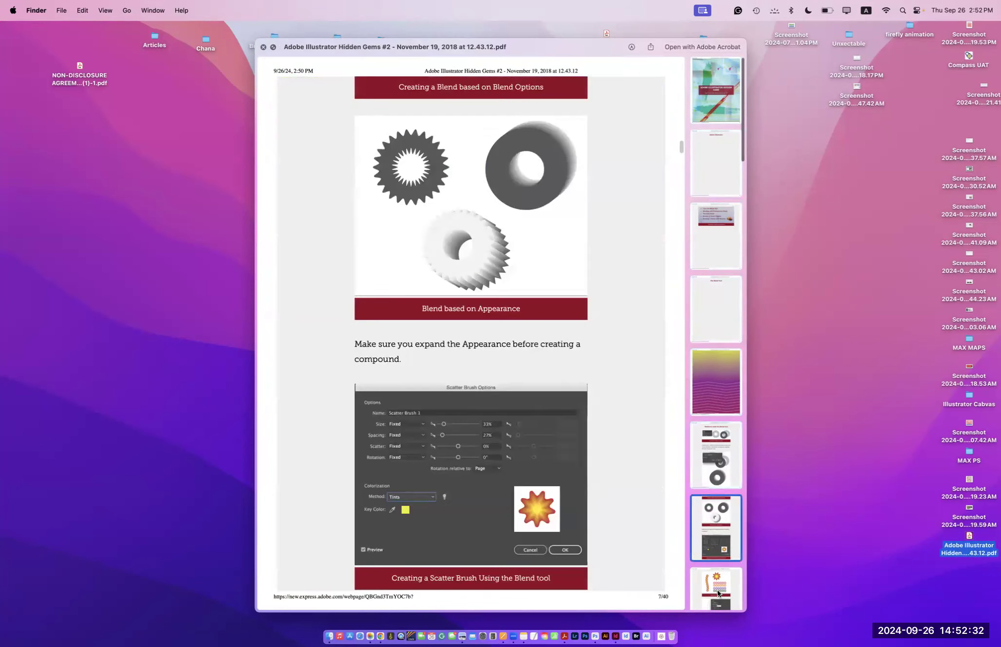
left_click(719, 593)
left_click(717, 596)
left_click(716, 596)
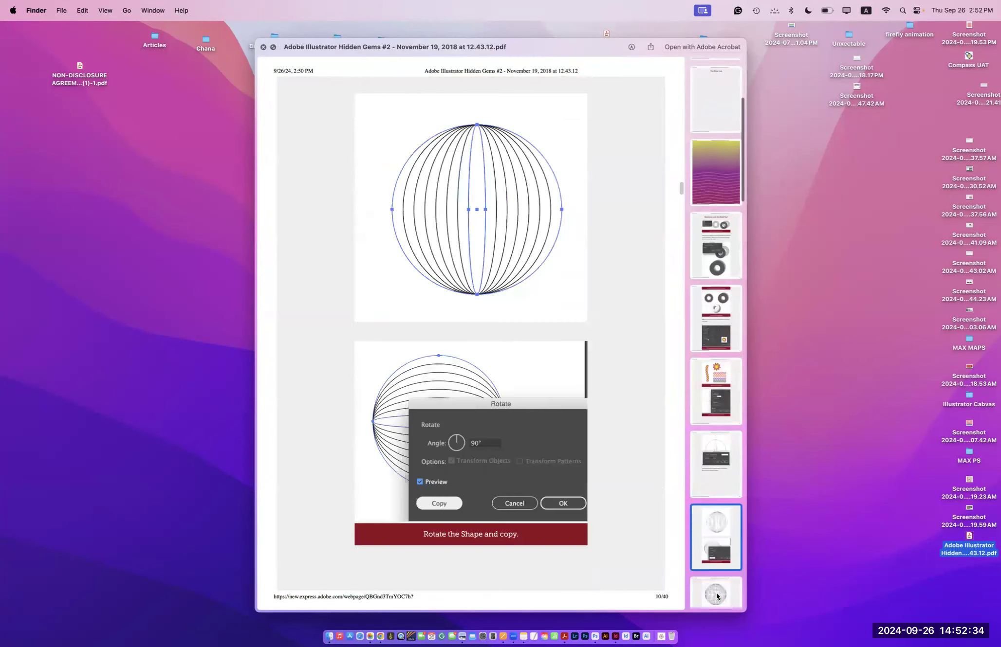
left_click(716, 597)
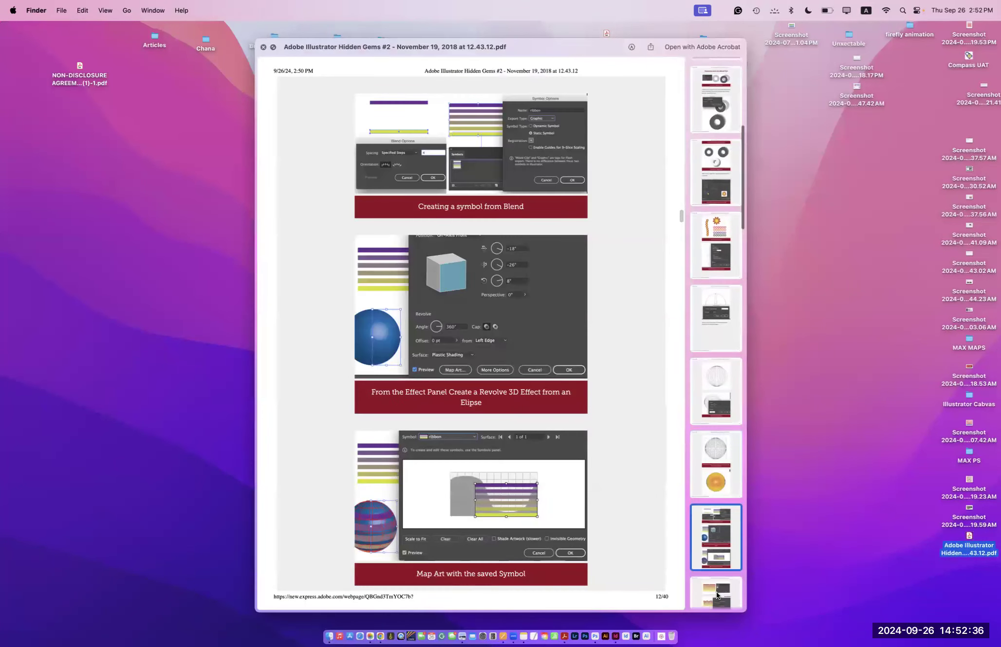
left_click(716, 596)
left_click(717, 596)
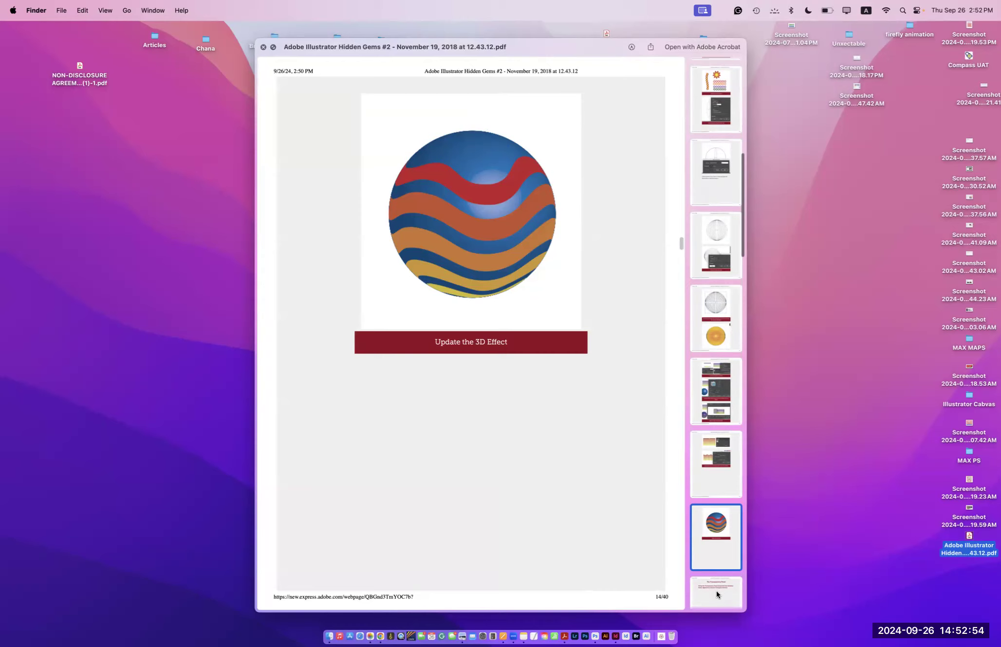
scroll(716, 591, "up", 5)
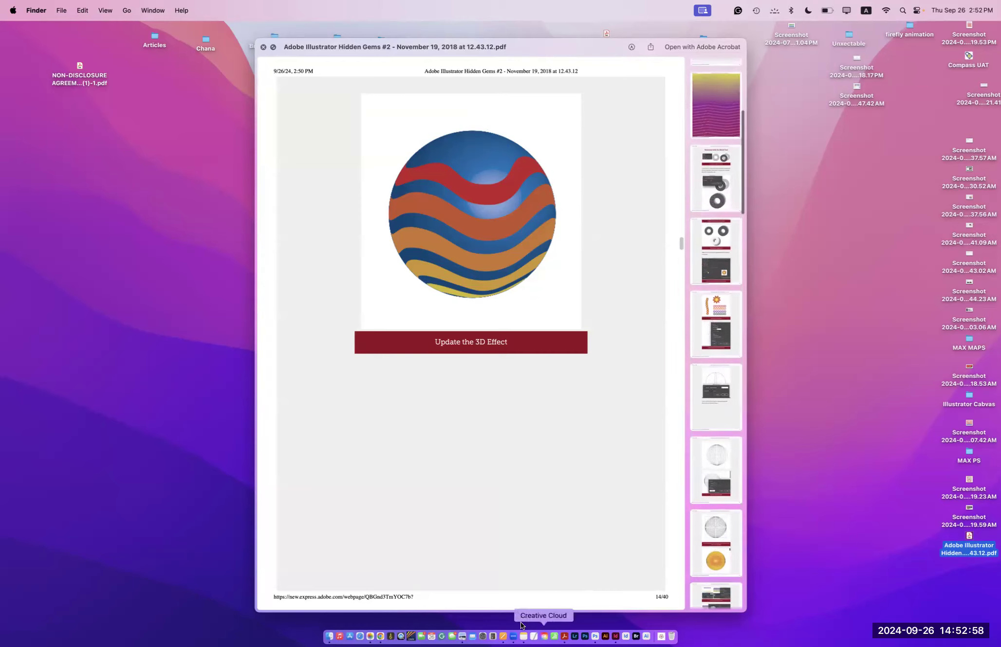
Step: Return to Chrome, load Adobe Express in the new tab and show all recent files
left_click(379, 637)
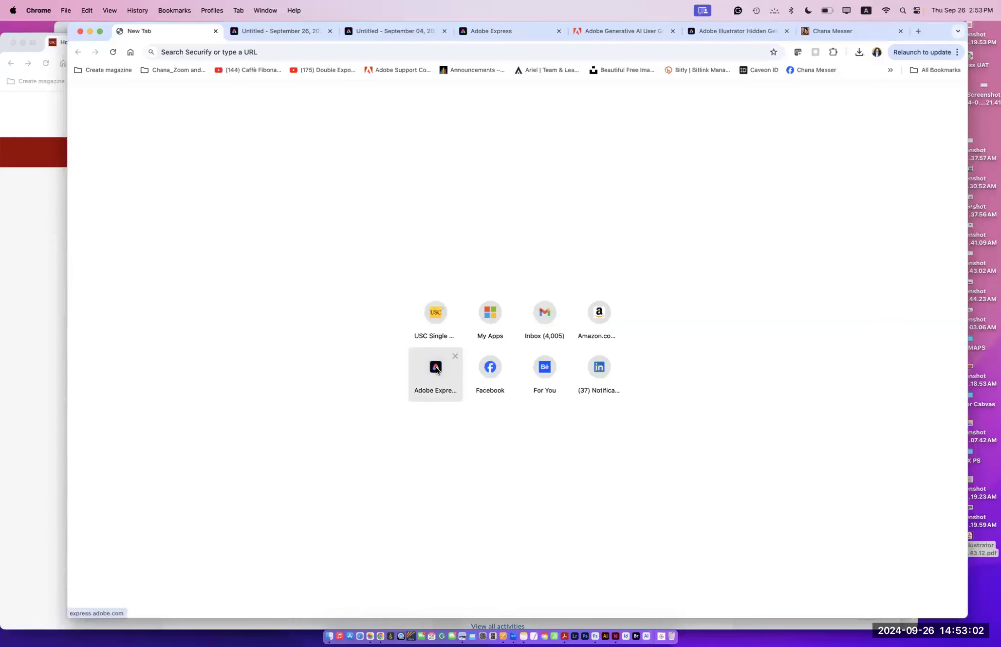
left_click(436, 369)
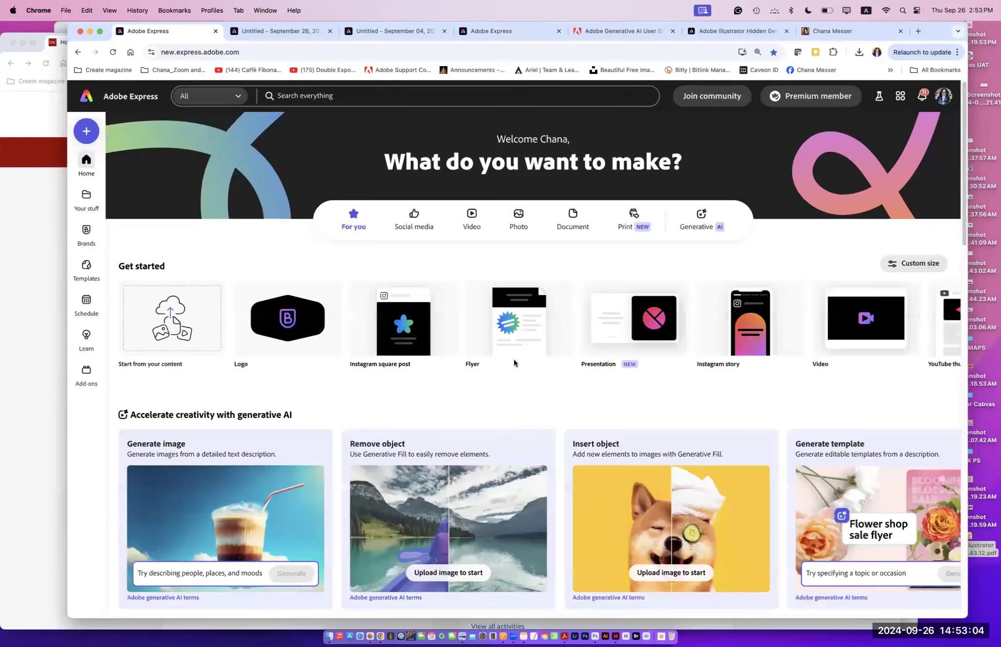
scroll(966, 292, "down", 10)
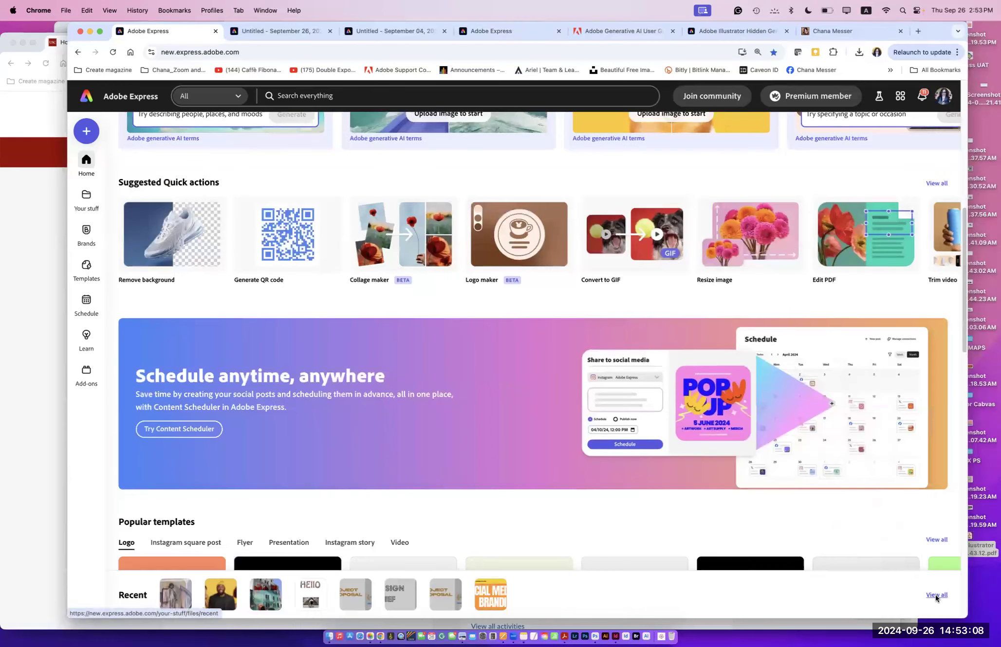
left_click(935, 594)
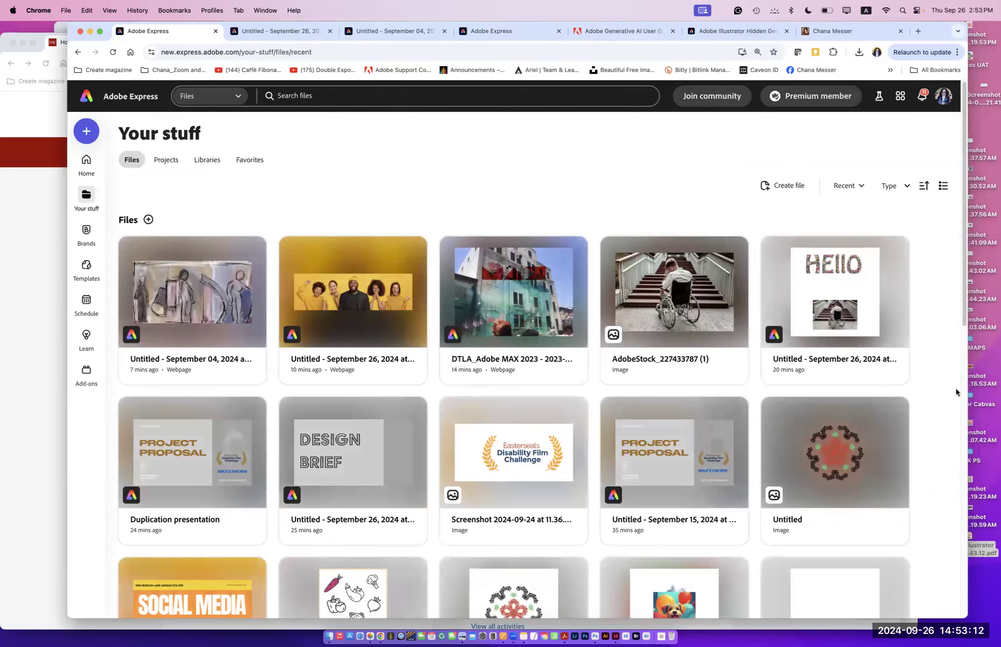
Step: Open the Sample Brief in Express presentation from the recent files, present it full screen and advance to the second slide
left_click_drag(963, 321, 874, 544)
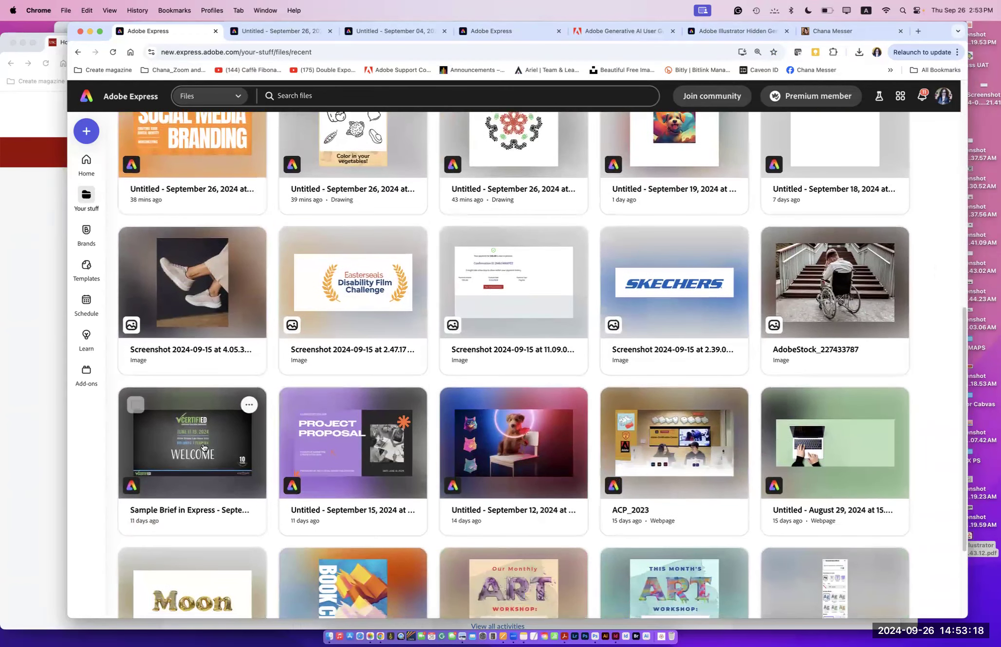
left_click(203, 447)
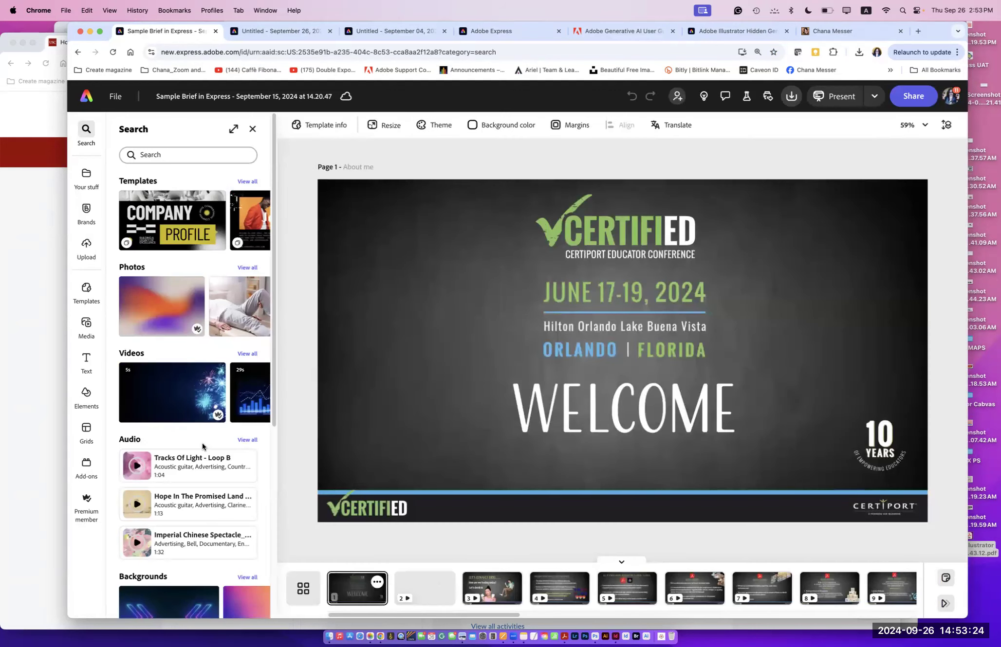
left_click(841, 100)
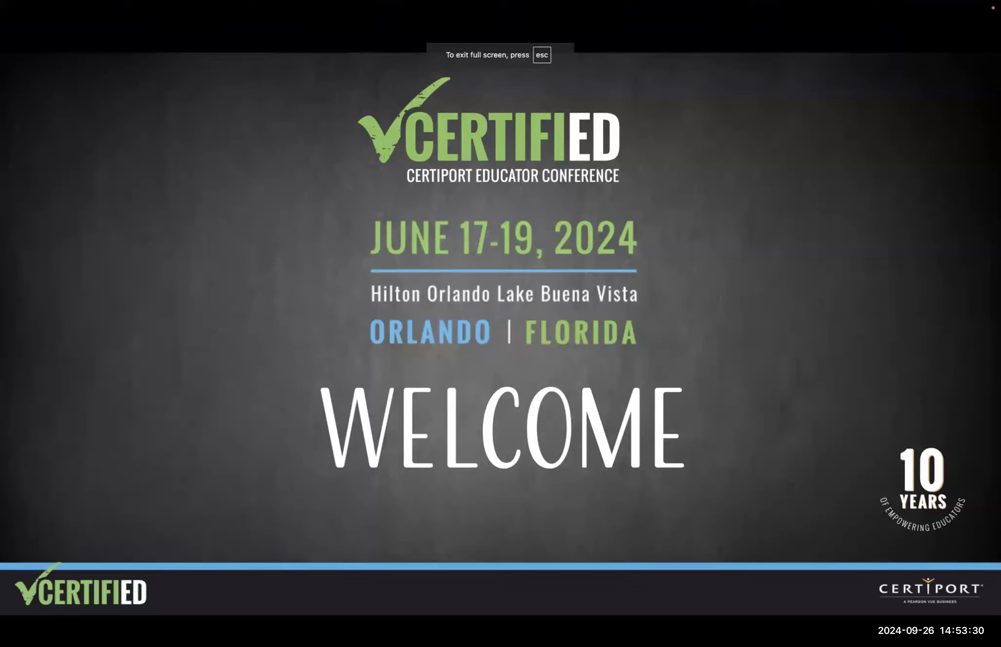
key("Right")
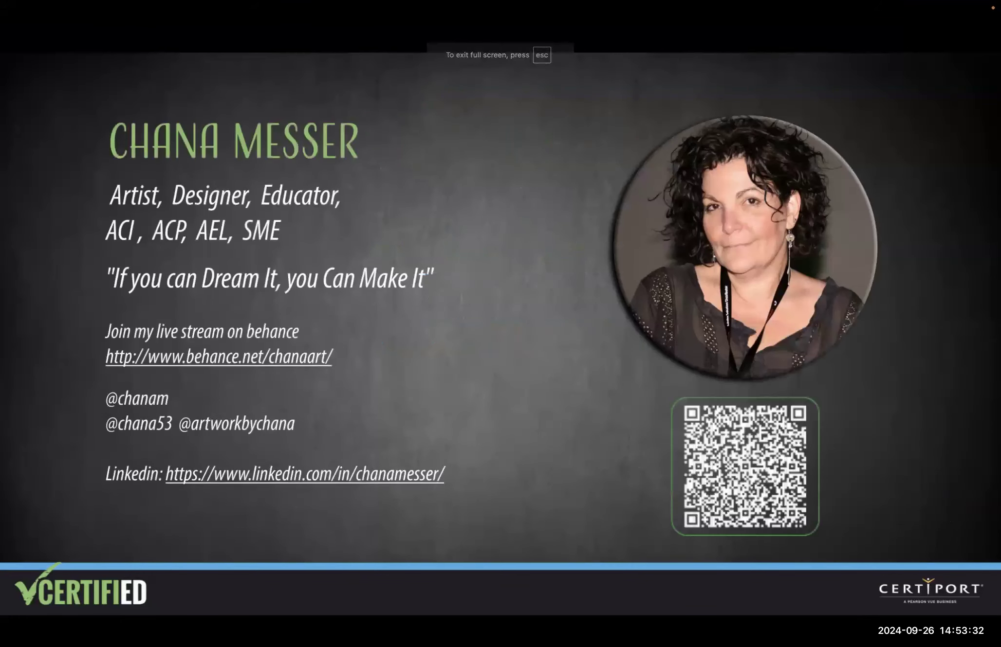